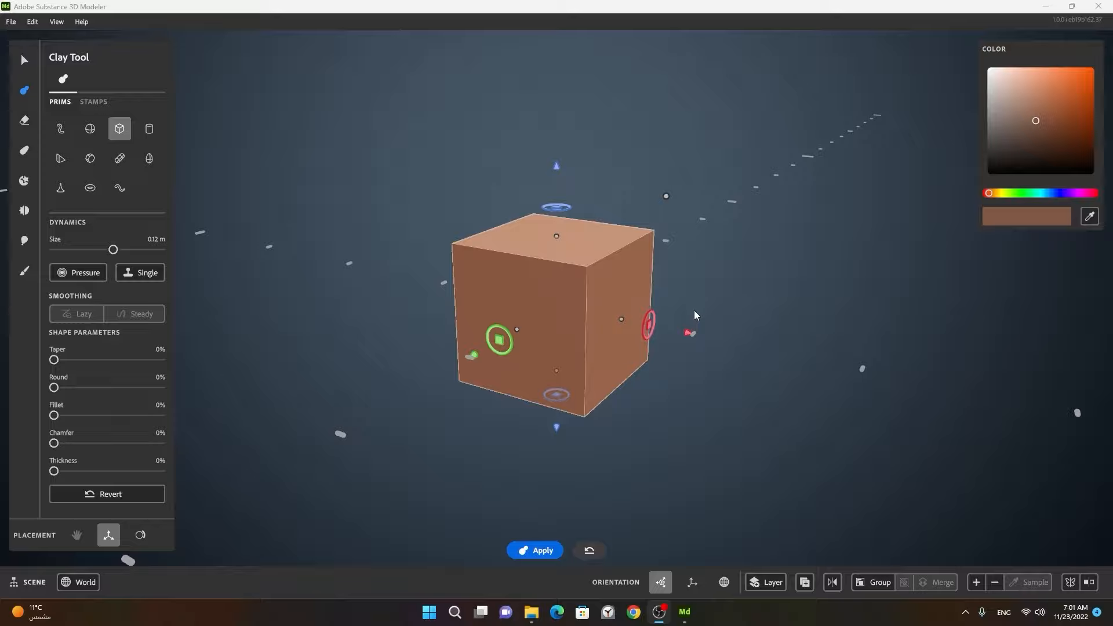
Apply the cube as clay and move the placement cube away from it along the red axis.
alt+drag(746, 345, 710, 280)
alt+right_drag(711, 280, 656, 286)
alt+drag(656, 286, 659, 315)
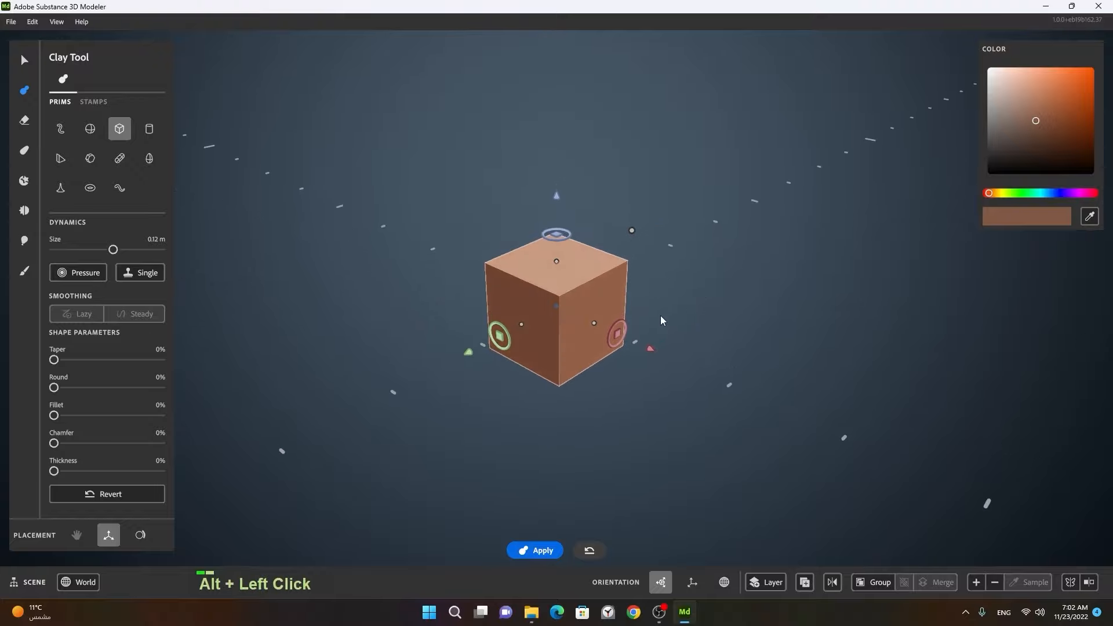
alt+right_drag(653, 307, 596, 356)
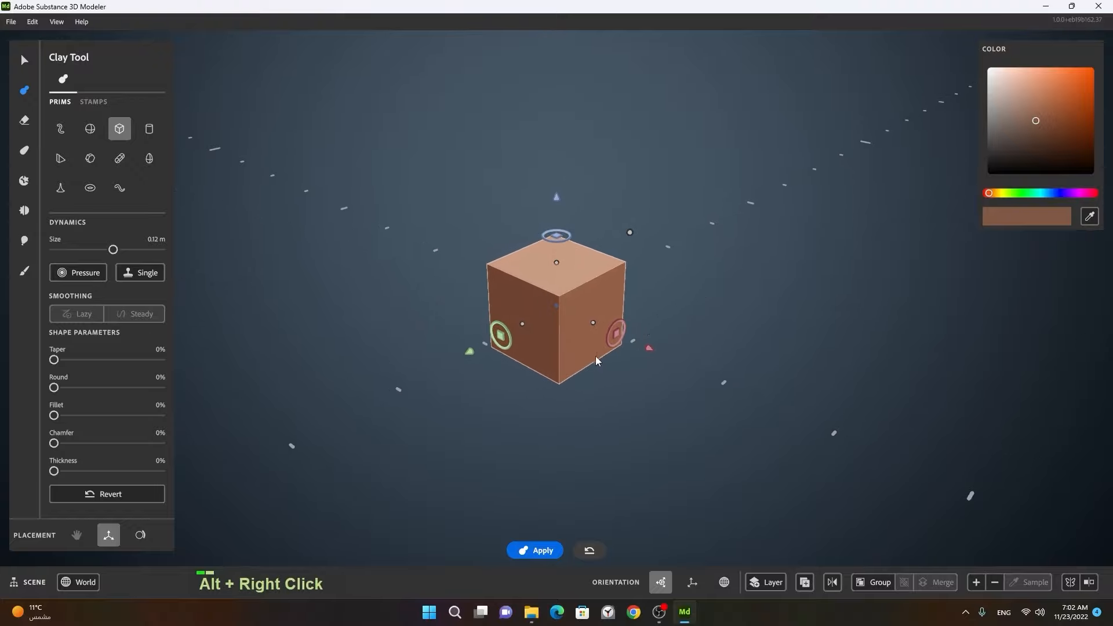
alt+drag(593, 373, 556, 378)
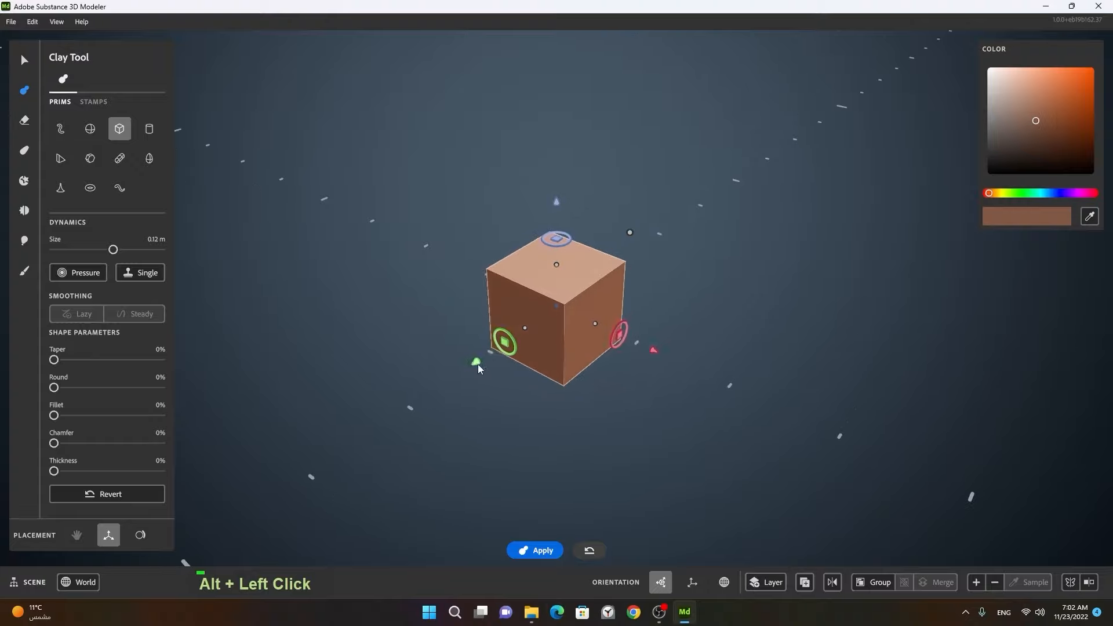
mouse_move(476, 367)
alt+mouse_down()
mouse_move(606, 303)
mouse_move(481, 371)
alt+mouse_up()
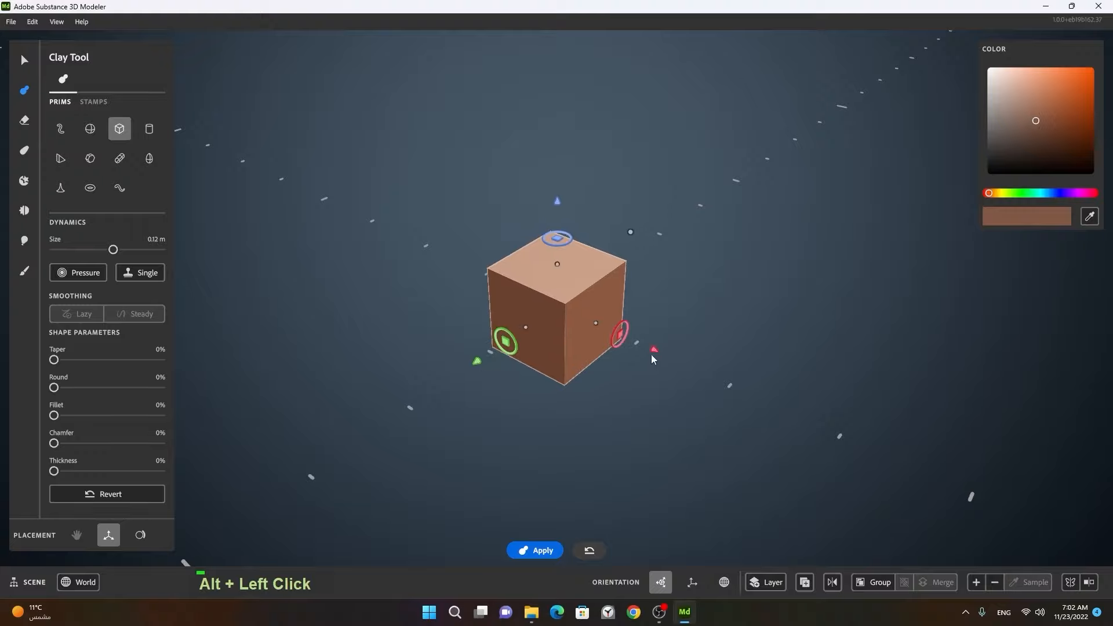
mouse_move(651, 354)
alt+mouse_down()
mouse_move(668, 363)
mouse_move(655, 353)
alt+mouse_up()
alt+drag(613, 411, 618, 353)
alt+right_drag(624, 348, 662, 360)
alt+drag(661, 360, 648, 431)
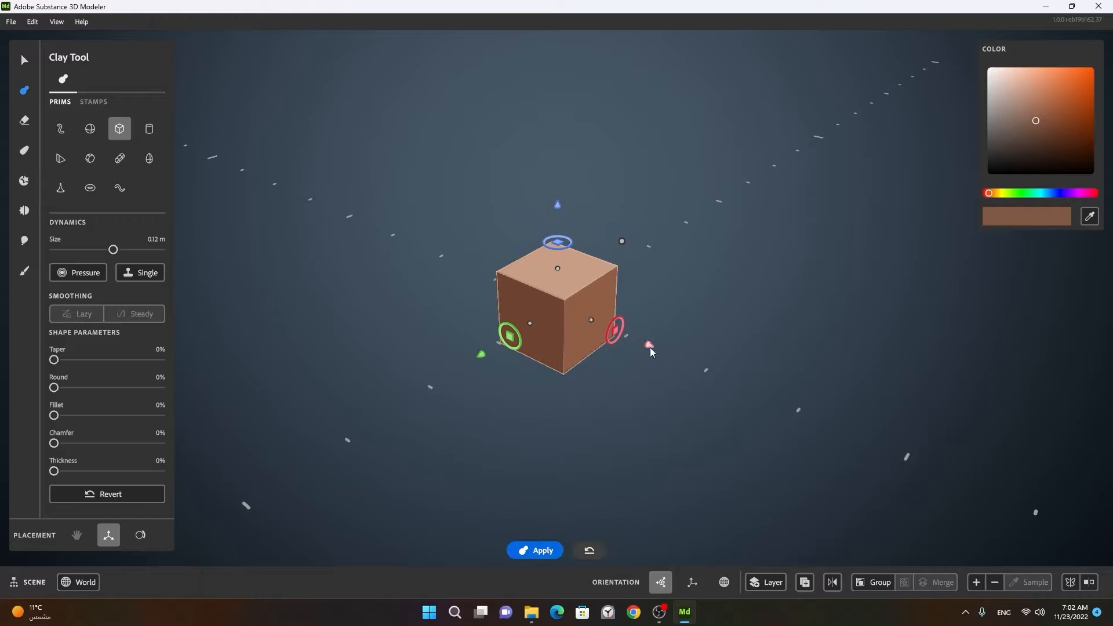
drag(649, 346, 898, 407)
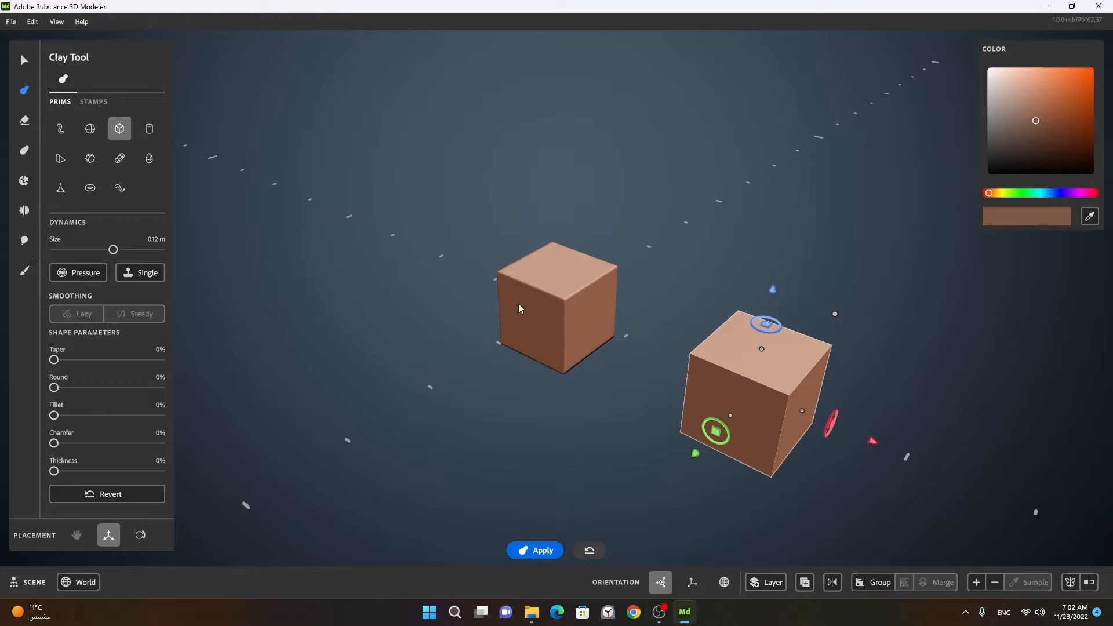
Look through the Select, Warp, Smooth and Inflate tools and their settings.
click(25, 63)
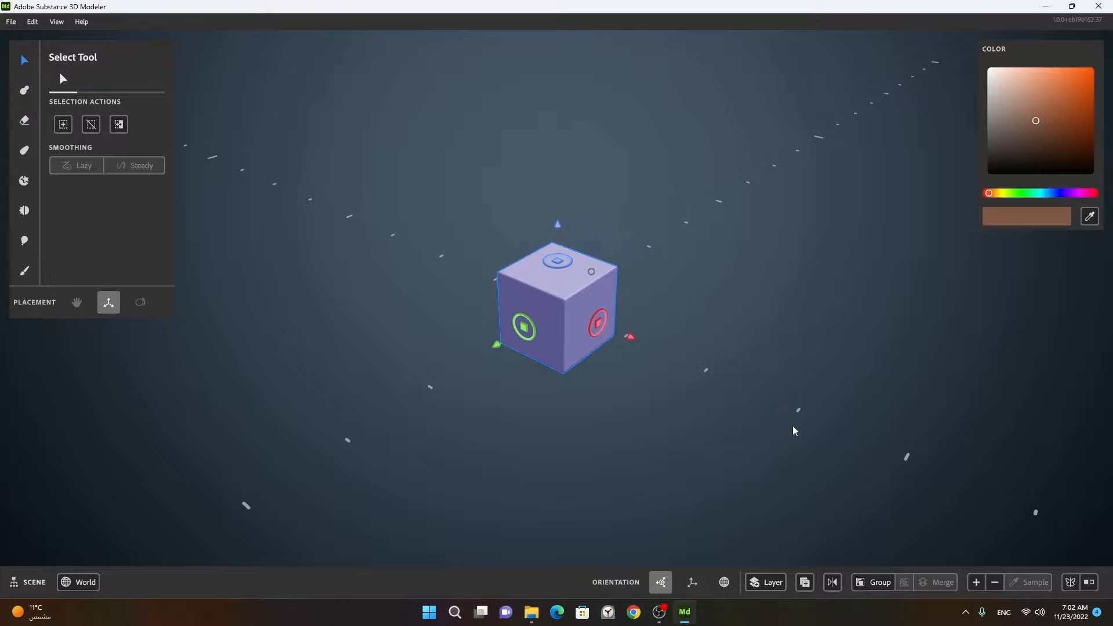
click(24, 151)
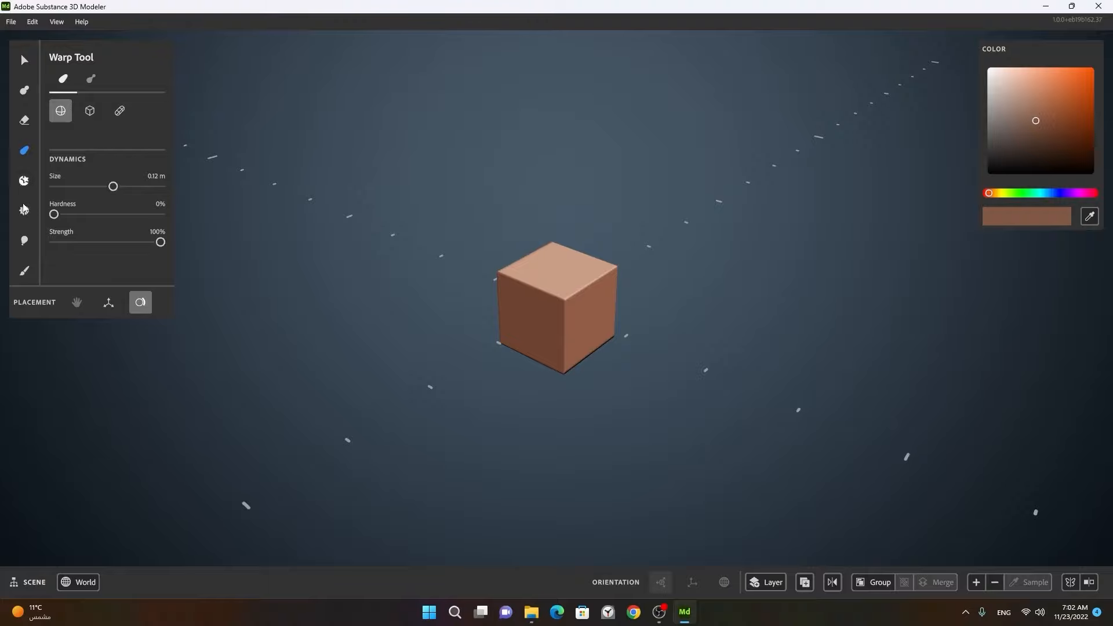
click(24, 212)
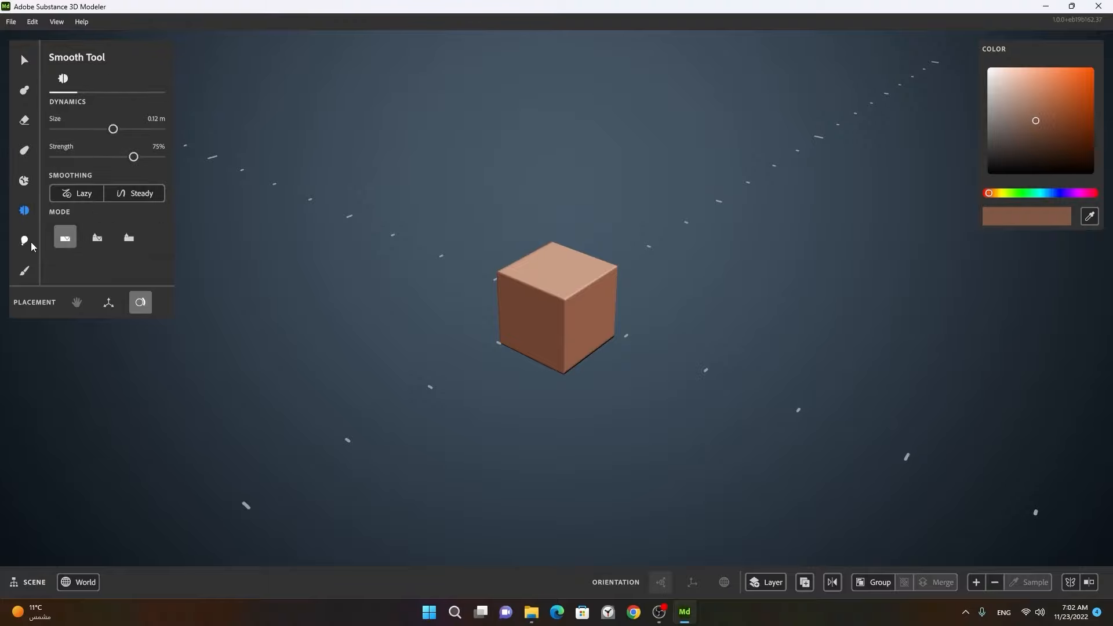
click(26, 242)
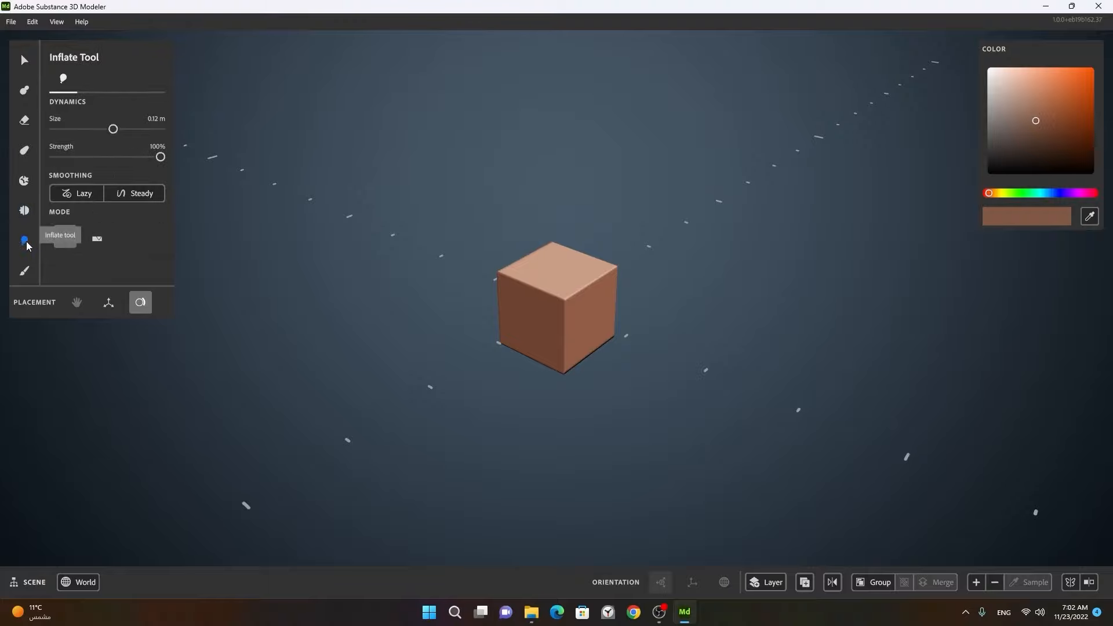
Return to the Clay Tool, move the placement cube closer to the existing cube along the red axis and apply it.
click(26, 91)
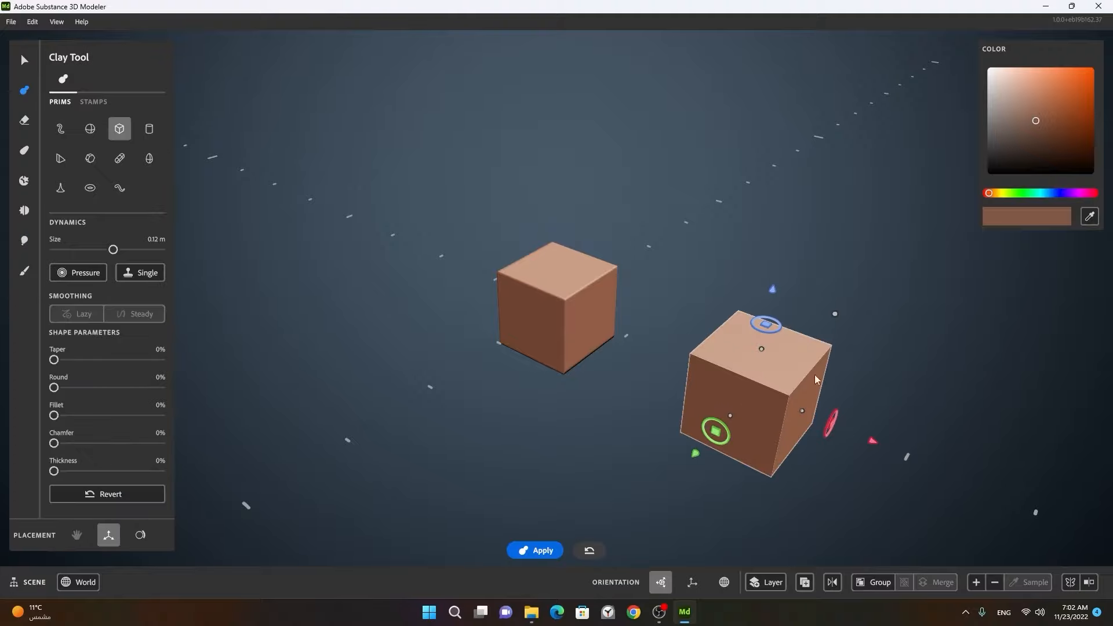
drag(872, 441, 777, 417)
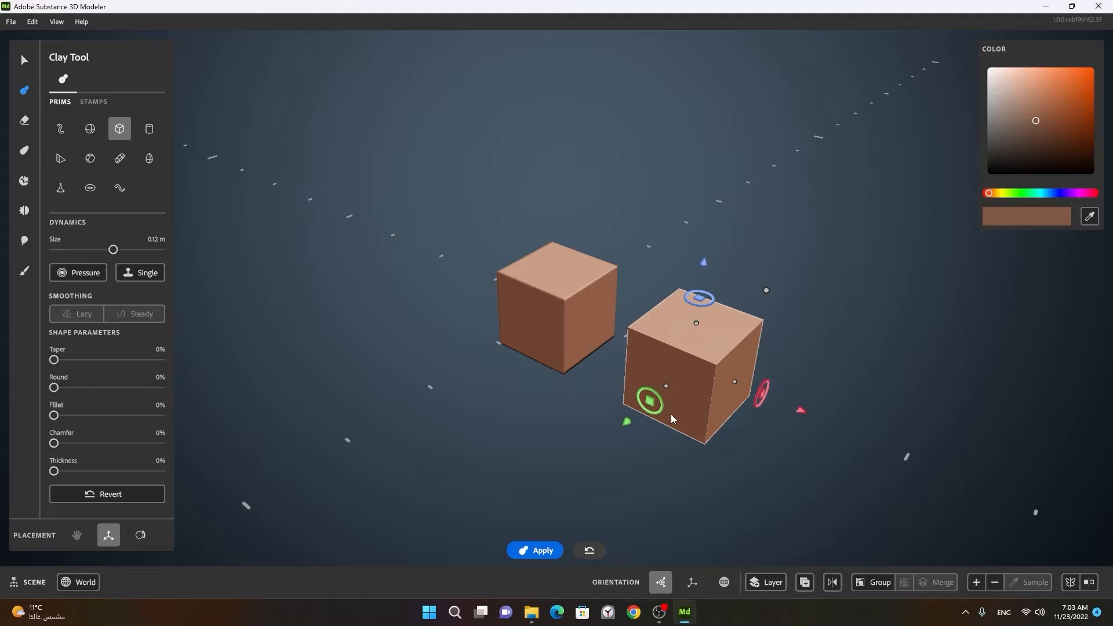
click(554, 546)
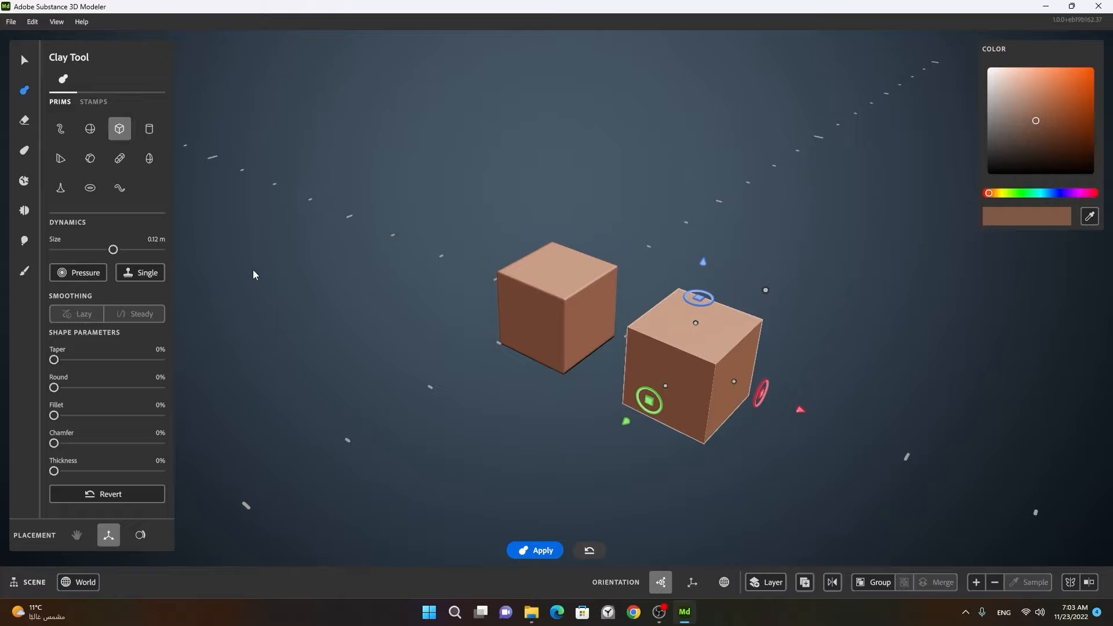
Start a new scene and discard the current one.
click(10, 23)
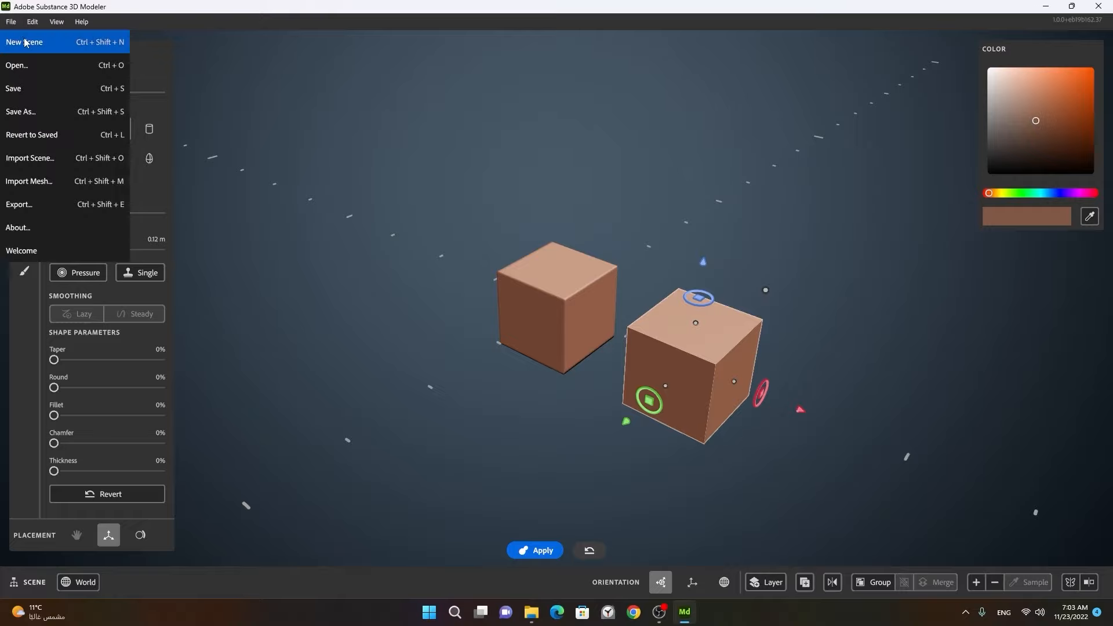
click(26, 43)
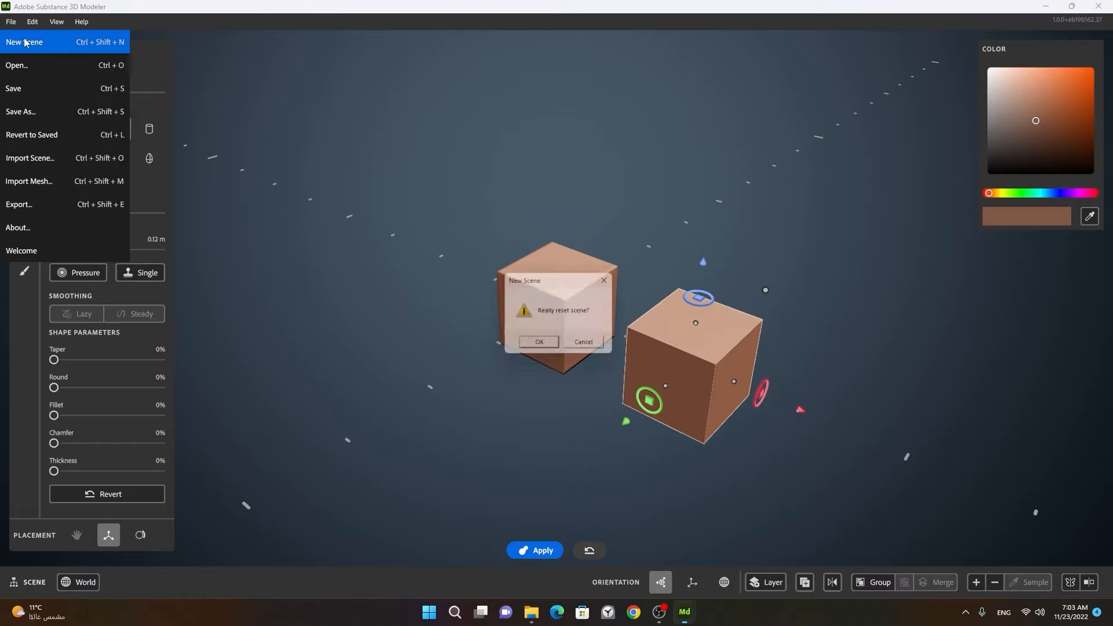
click(541, 346)
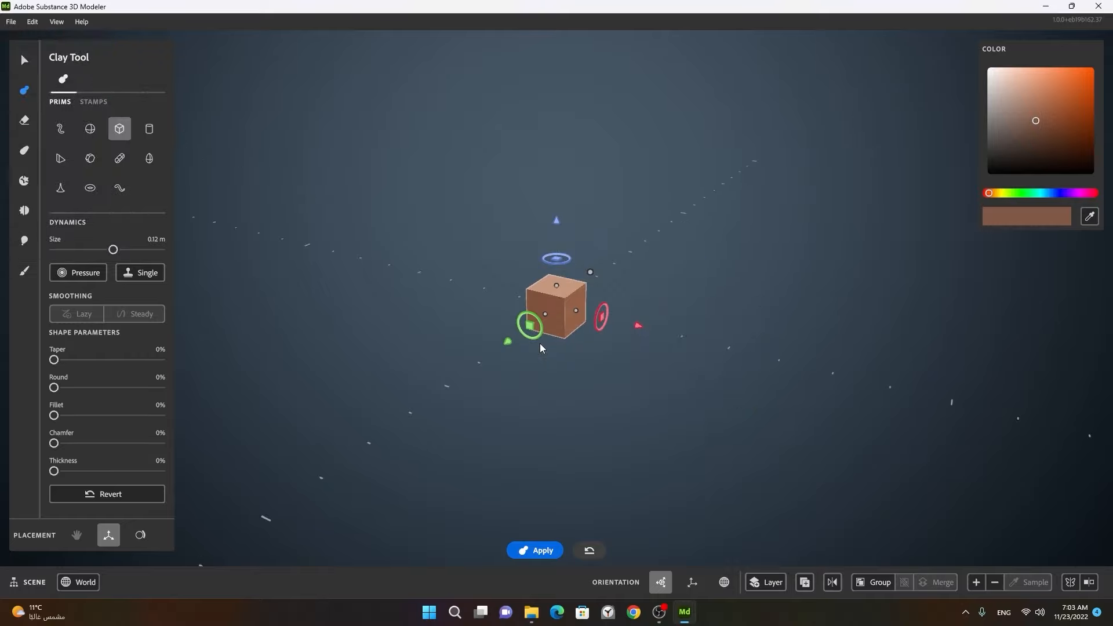
Shift the placement cube slightly along each of the red, green and blue axes in turn.
alt+right_drag(545, 314, 687, 332)
alt+drag(687, 332, 622, 367)
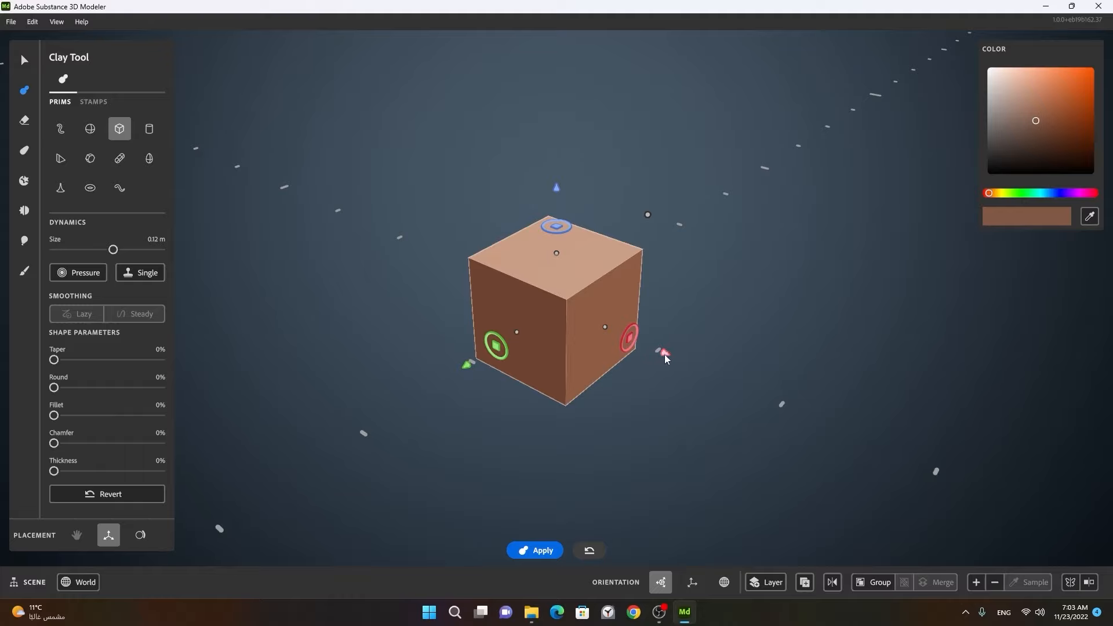
mouse_move(666, 357)
mouse_down()
mouse_move(855, 410)
mouse_move(579, 316)
mouse_move(760, 394)
mouse_move(563, 317)
mouse_move(719, 382)
mouse_move(672, 357)
mouse_up()
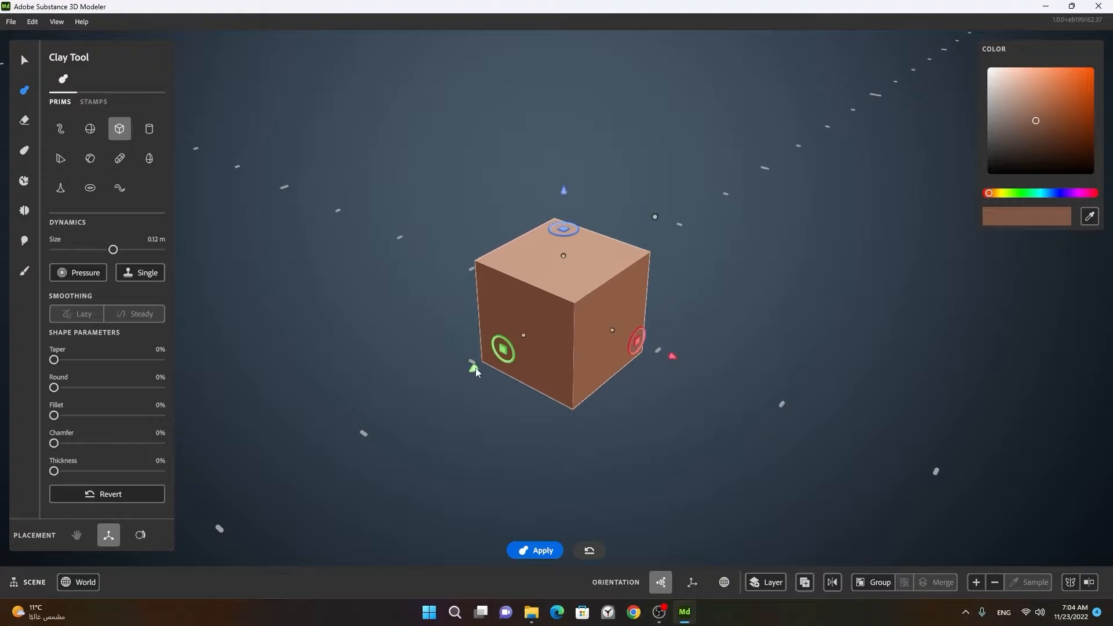
mouse_move(475, 371)
mouse_down()
mouse_move(360, 429)
mouse_move(509, 308)
mouse_move(408, 387)
mouse_move(460, 356)
mouse_up()
mouse_move(558, 197)
mouse_down()
mouse_move(551, 69)
mouse_move(561, 260)
mouse_move(558, 157)
mouse_move(556, 194)
mouse_up()
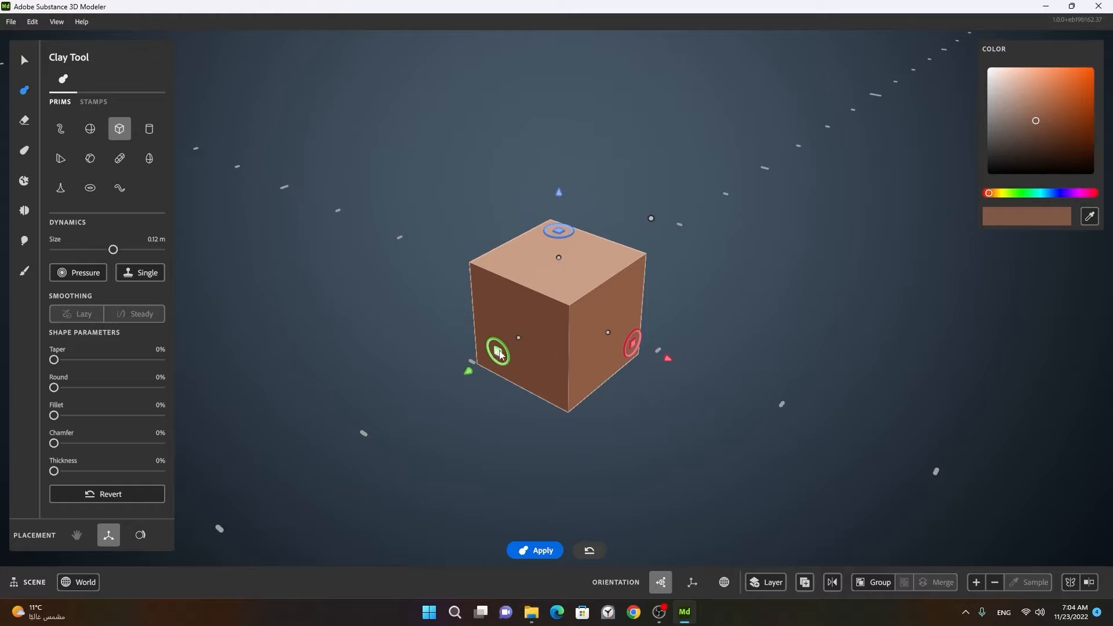
Slide the placement cube freely within the planes of its green, red and blue gizmo squares.
drag(500, 353, 482, 399)
drag(612, 396, 664, 328)
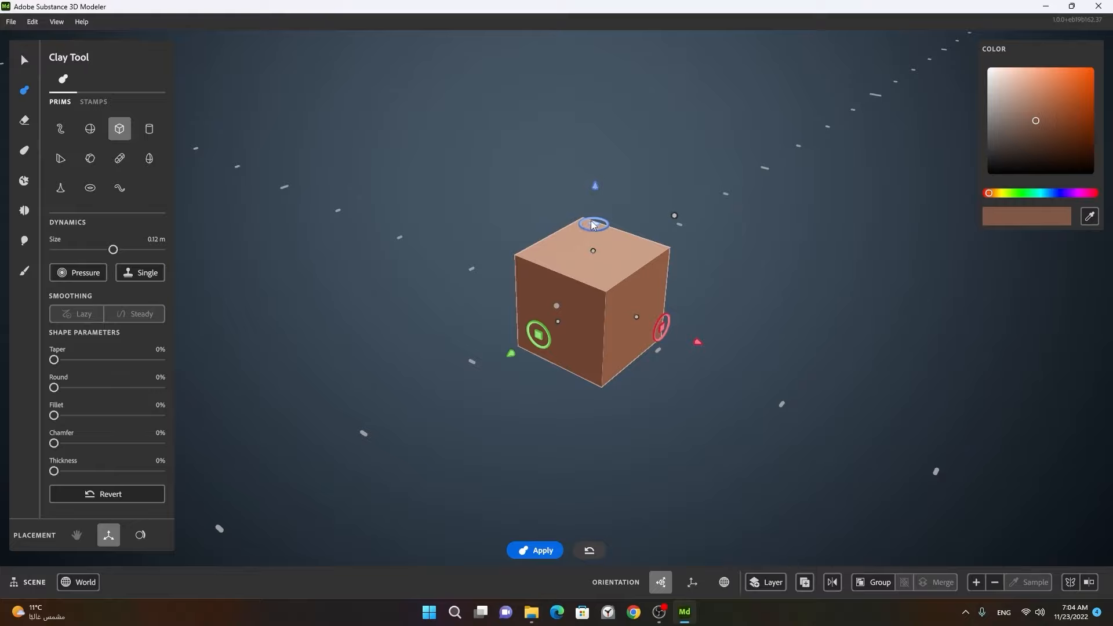
drag(592, 224, 569, 224)
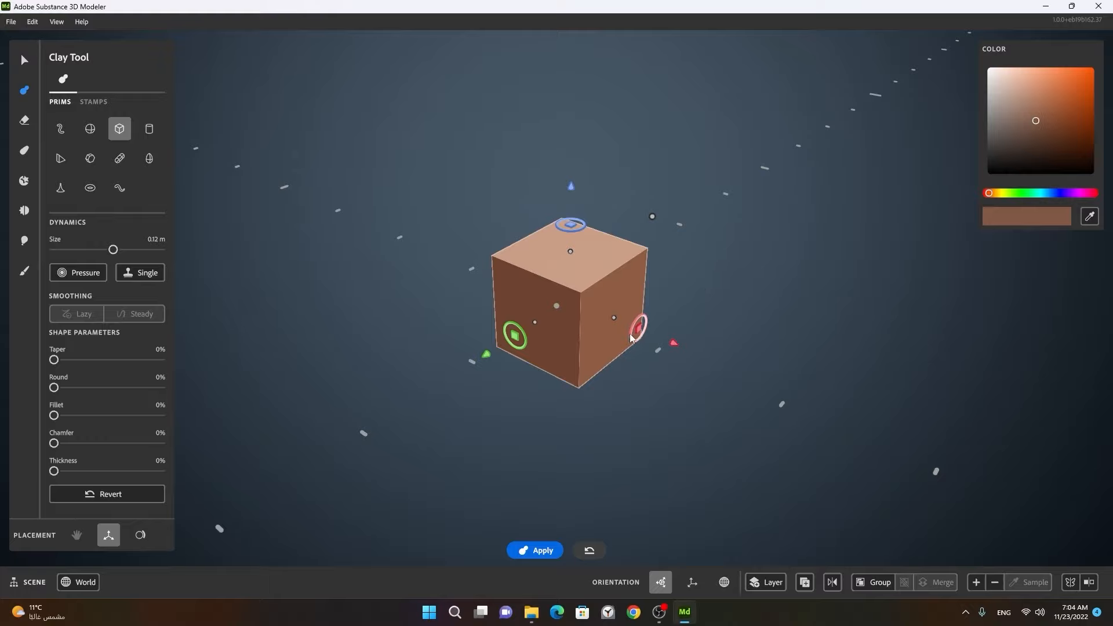
Rotate the cube about the green axis in snapped increments through 90°, 67.5° and 105°, and return it to 0°.
mouse_move(523, 336)
mouse_down()
mouse_move(506, 401)
mouse_move(526, 377)
mouse_move(522, 314)
mouse_move(516, 326)
mouse_move(498, 315)
mouse_move(523, 344)
mouse_move(506, 314)
mouse_move(521, 344)
mouse_move(515, 324)
mouse_move(505, 336)
mouse_move(523, 335)
mouse_up()
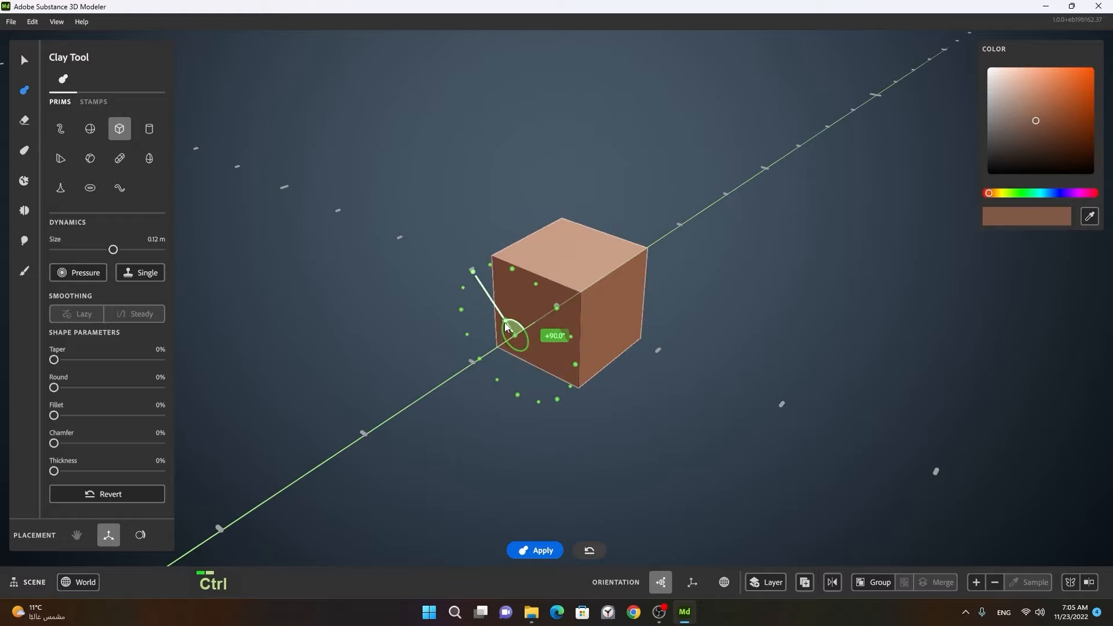
ctrl+drag(502, 318, 500, 296)
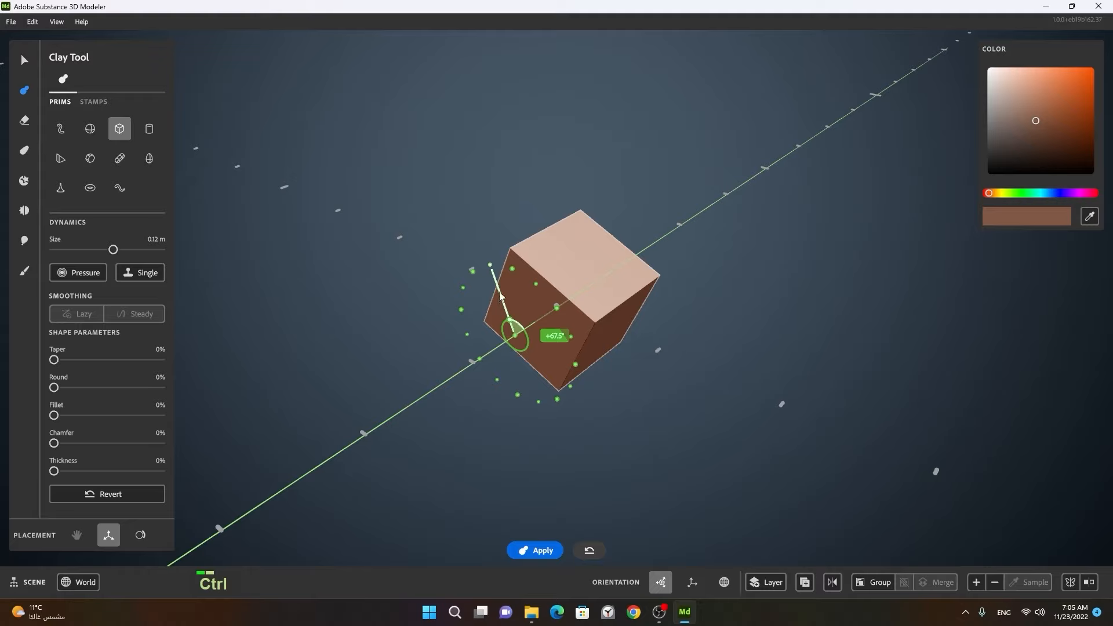
drag(428, 239, 387, 209)
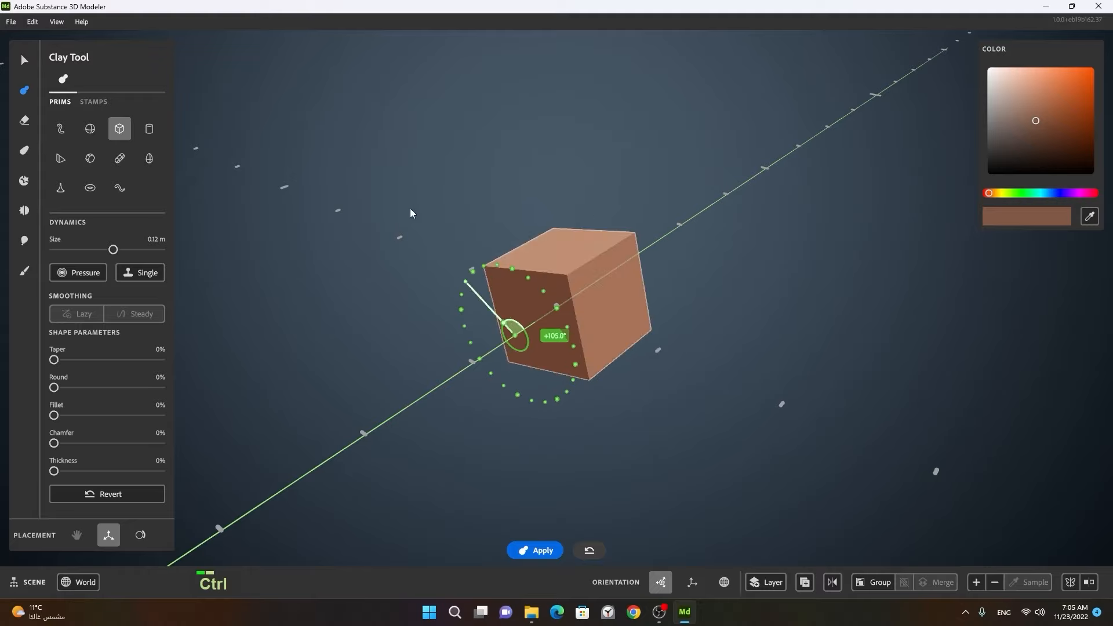
drag(409, 208, 532, 333)
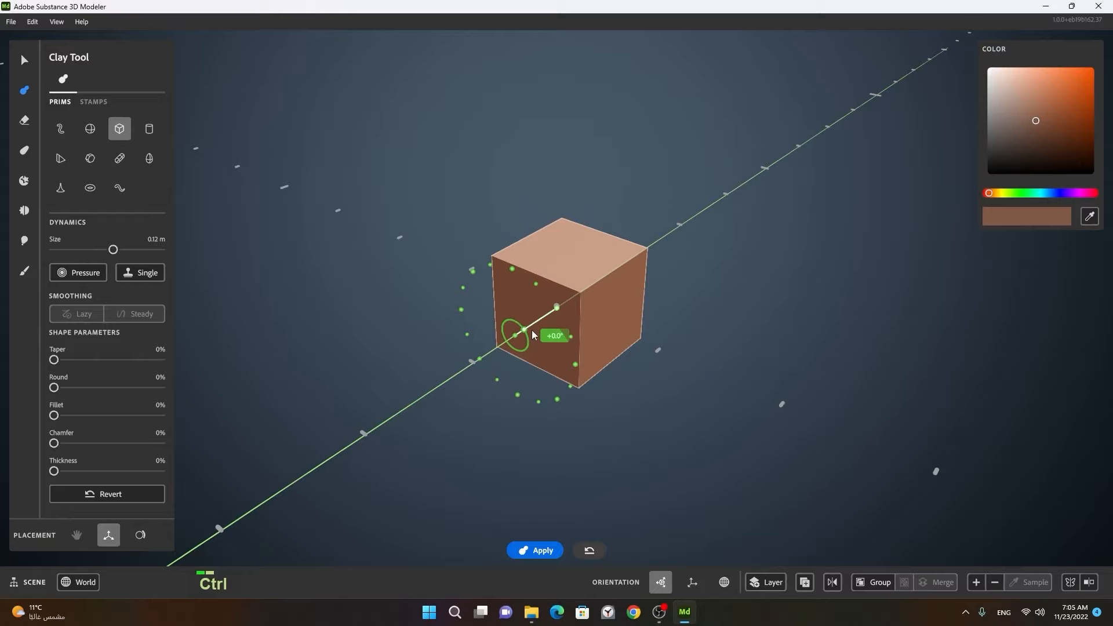
drag(532, 333, 532, 332)
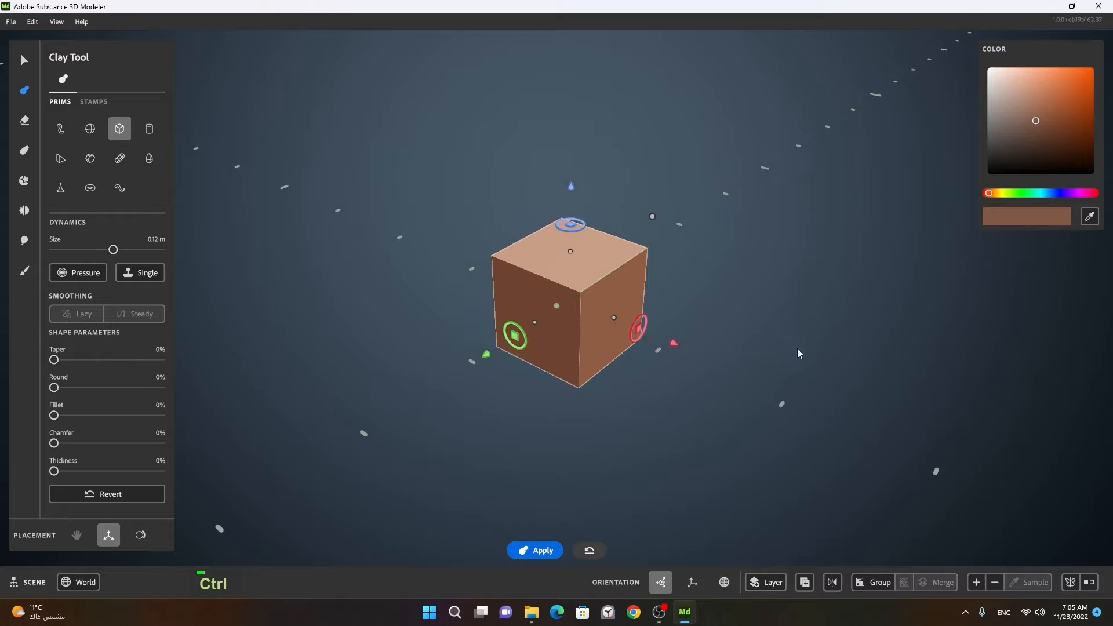
key(F9)
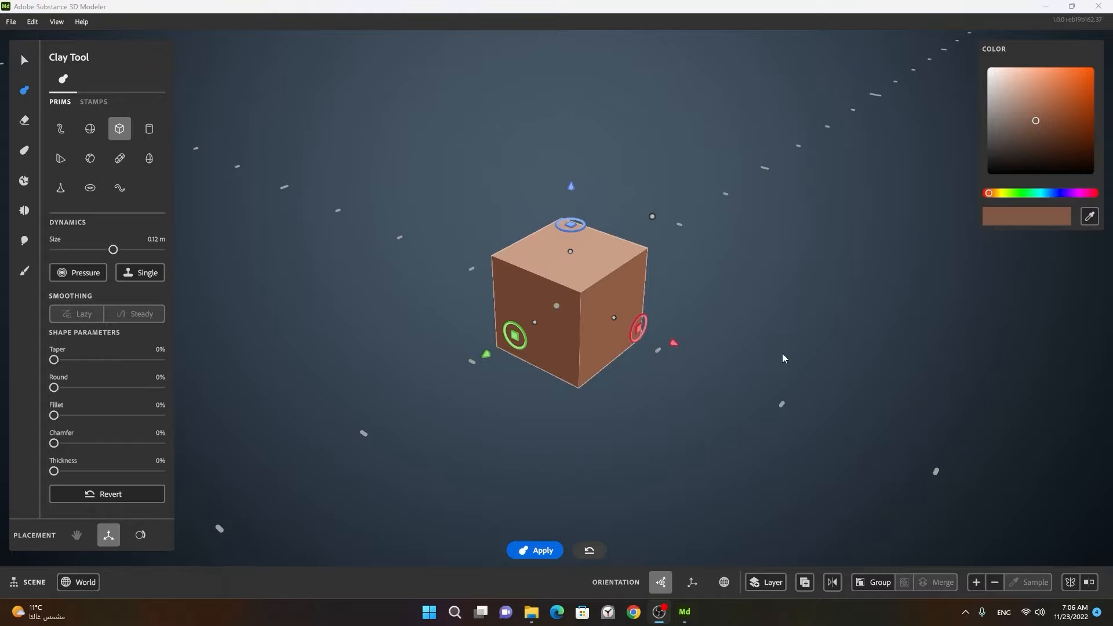
Move and tilt the placement cube away from the scene center, and reset the gizmo's rotation and position.
drag(673, 343, 611, 323)
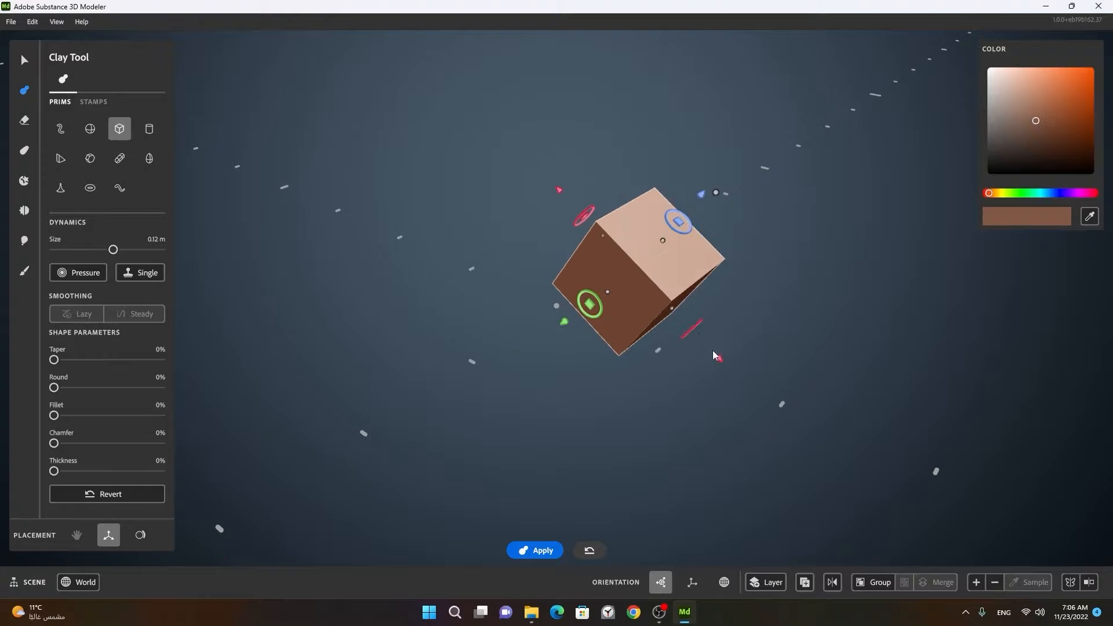
drag(719, 361, 606, 260)
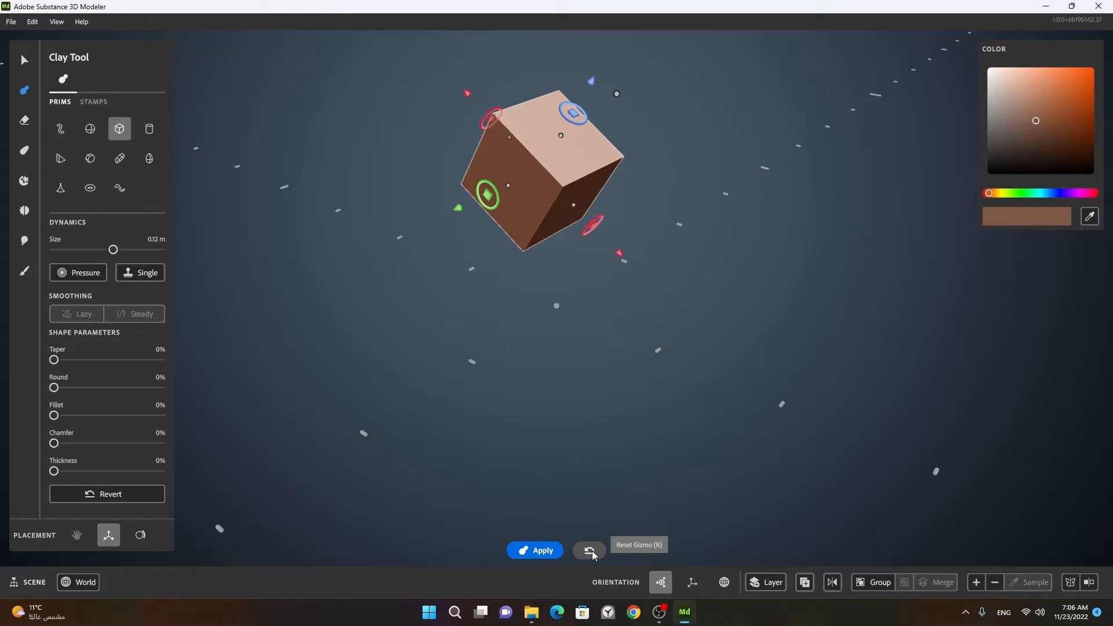
key(r)
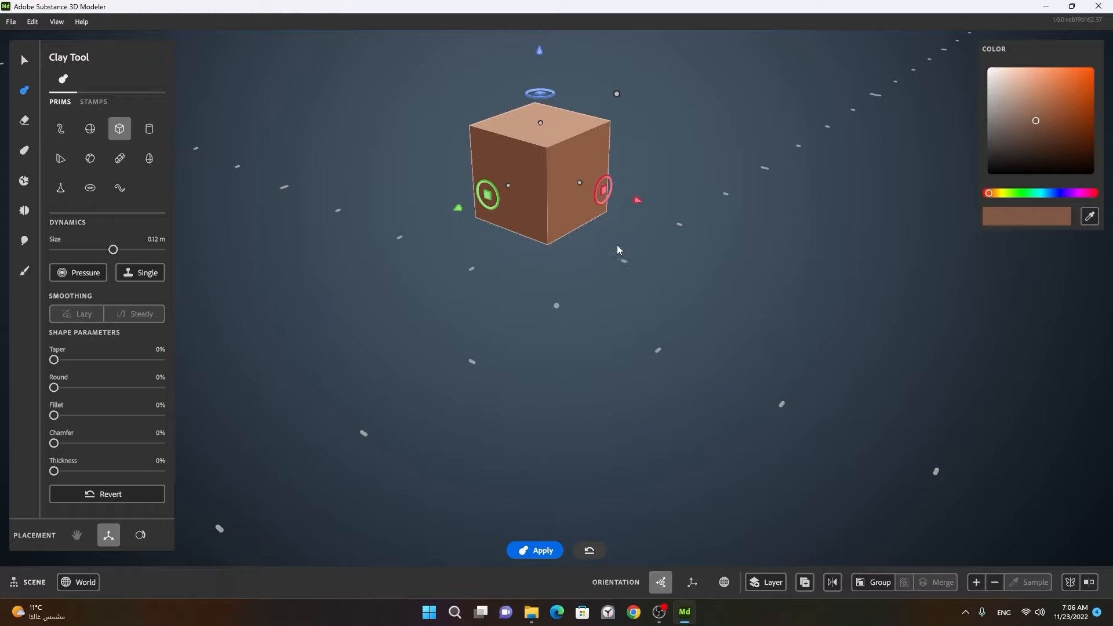
key(r)
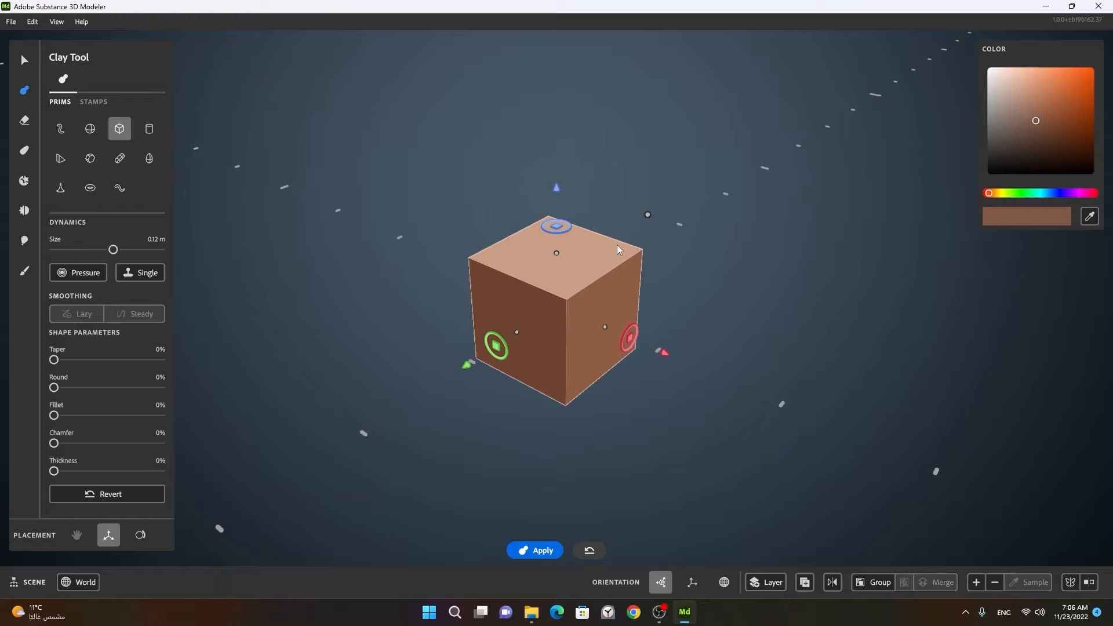
key(r)
Displace and rotate the cube toward the upper left, and reset its rotation followed by its position.
drag(665, 352, 421, 348)
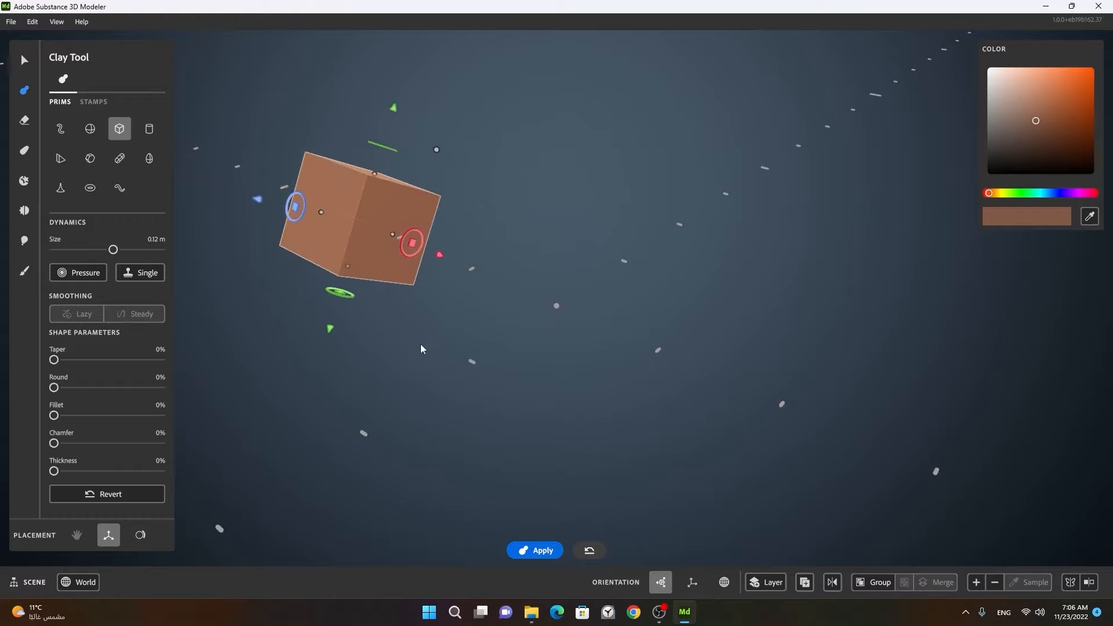
key(r)
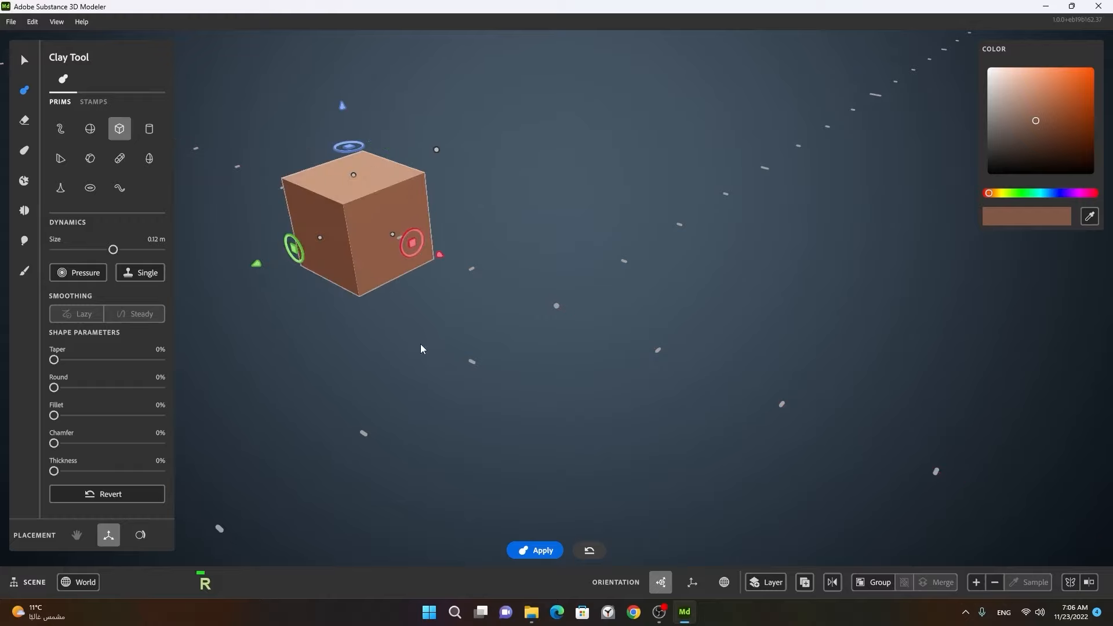
key(r)
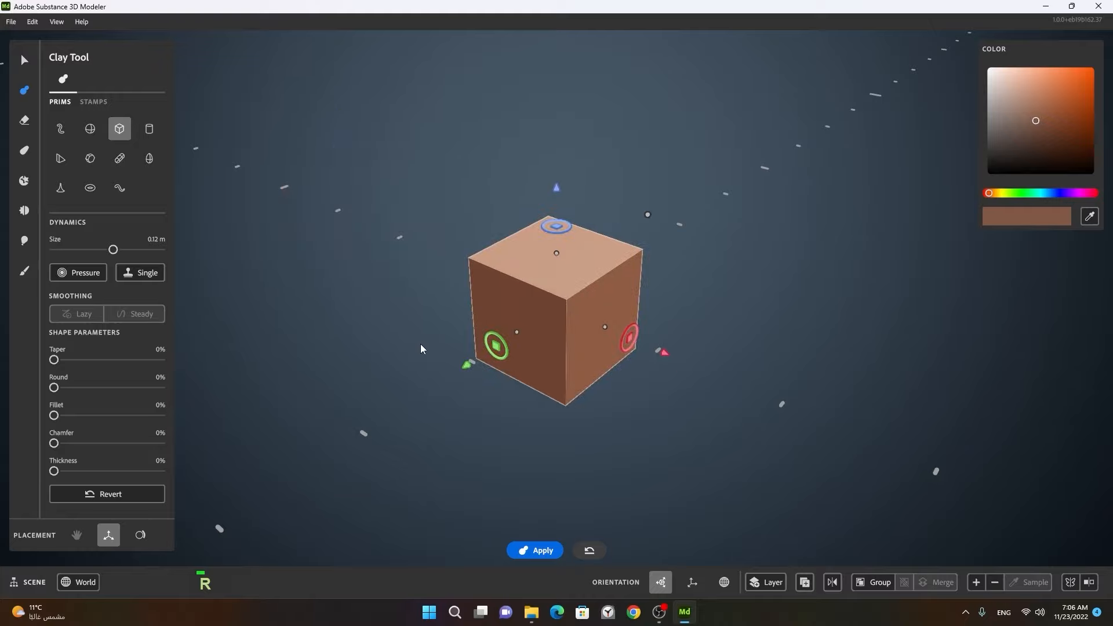
Turn the cube about the red axis and shift it away from the center, and reset rotation and position.
drag(627, 339, 430, 251)
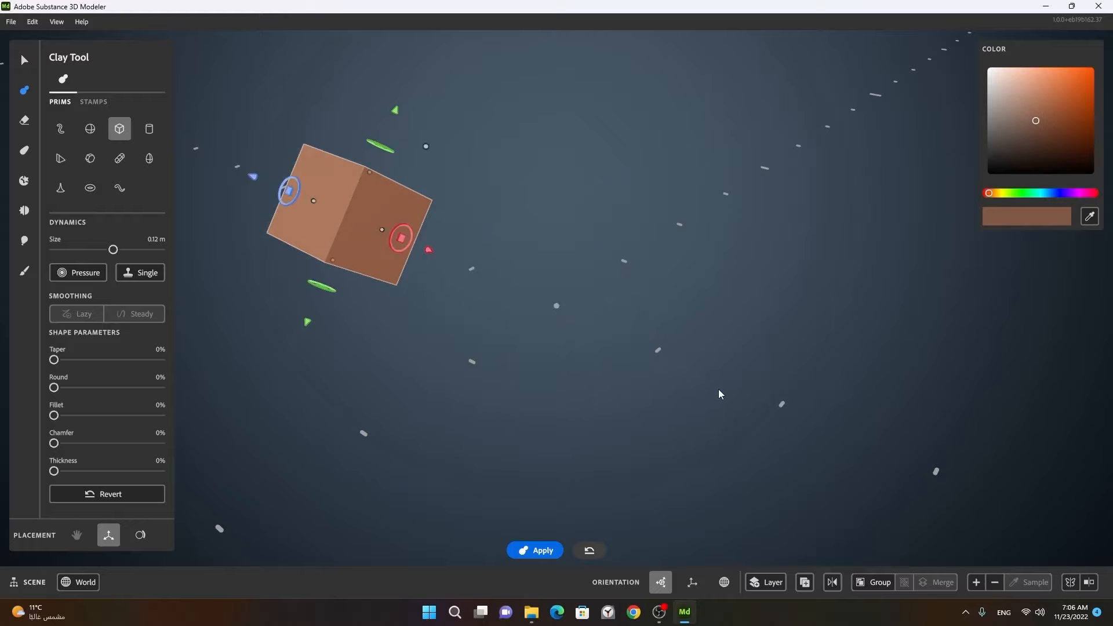
key(r)
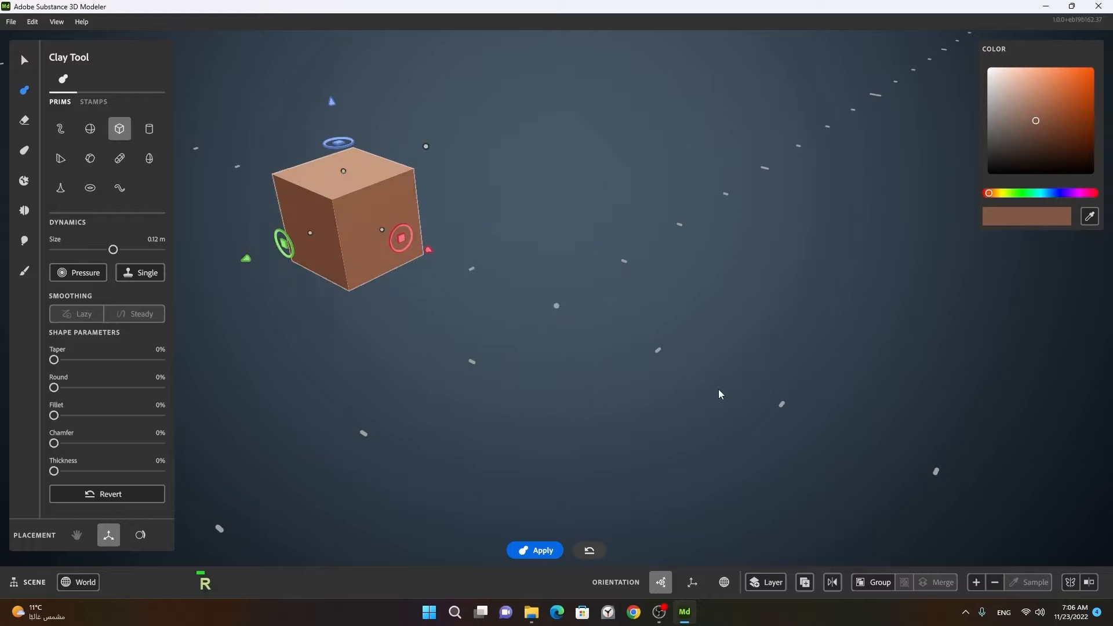
key(r)
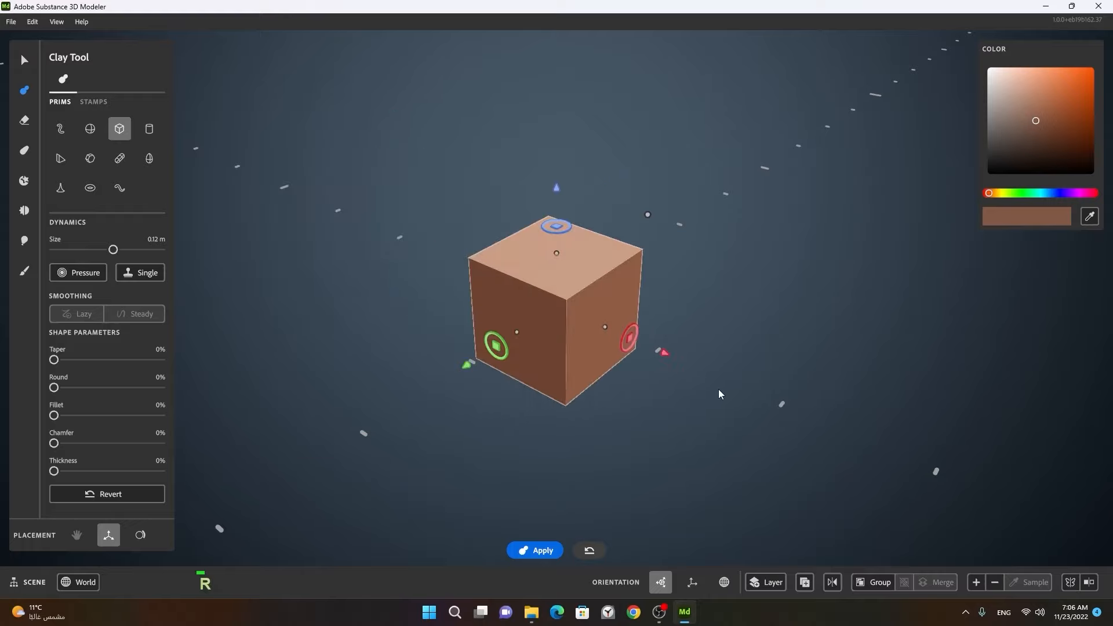
Raise the cube along the blue axis, turn it with the blue rotation ring, and reset the gizmo.
drag(664, 352, 664, 354)
drag(557, 192, 519, 64)
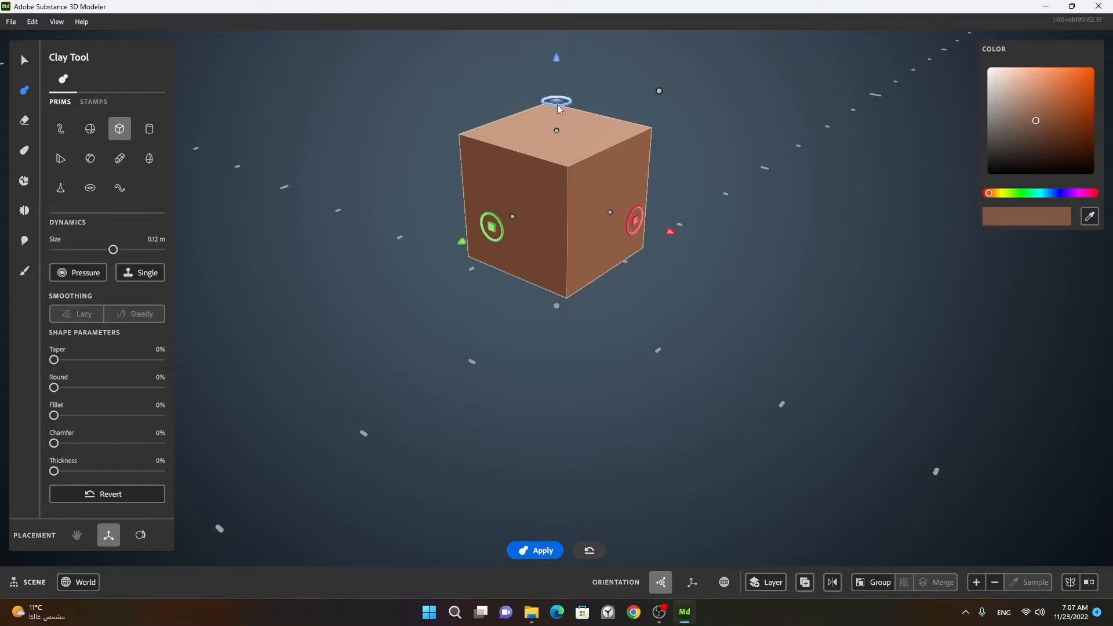
drag(557, 104, 614, 104)
key(r)
key(r)
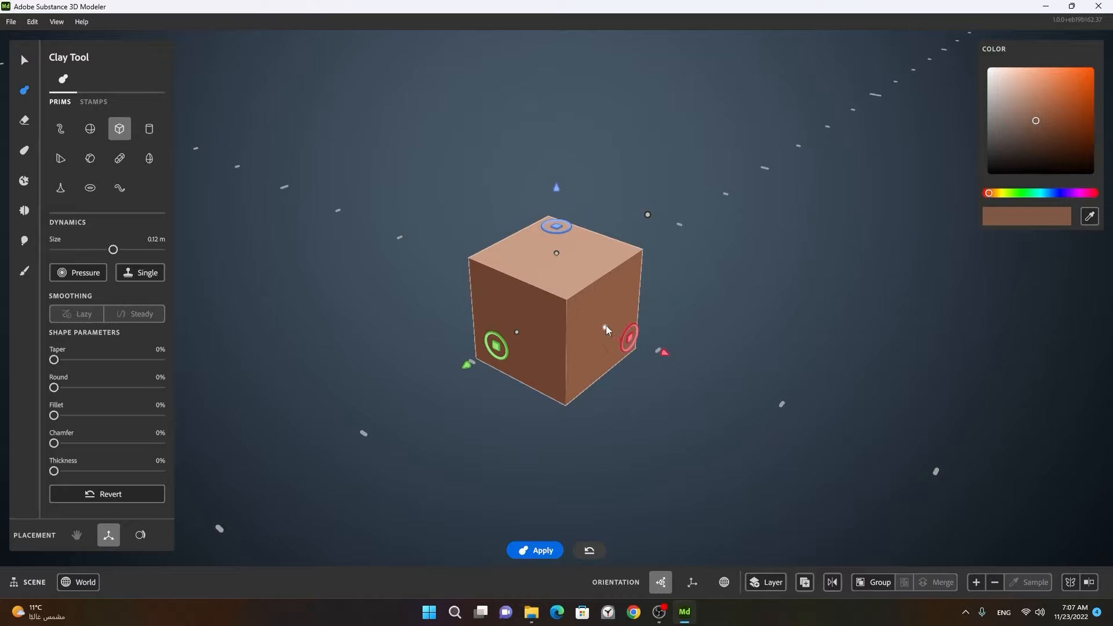
Stretch the cube along its red, green and blue axes and scale it uniformly, reaching a size of 0.18 m.
mouse_move(605, 325)
mouse_down()
mouse_move(671, 351)
mouse_move(602, 323)
mouse_move(596, 341)
mouse_up()
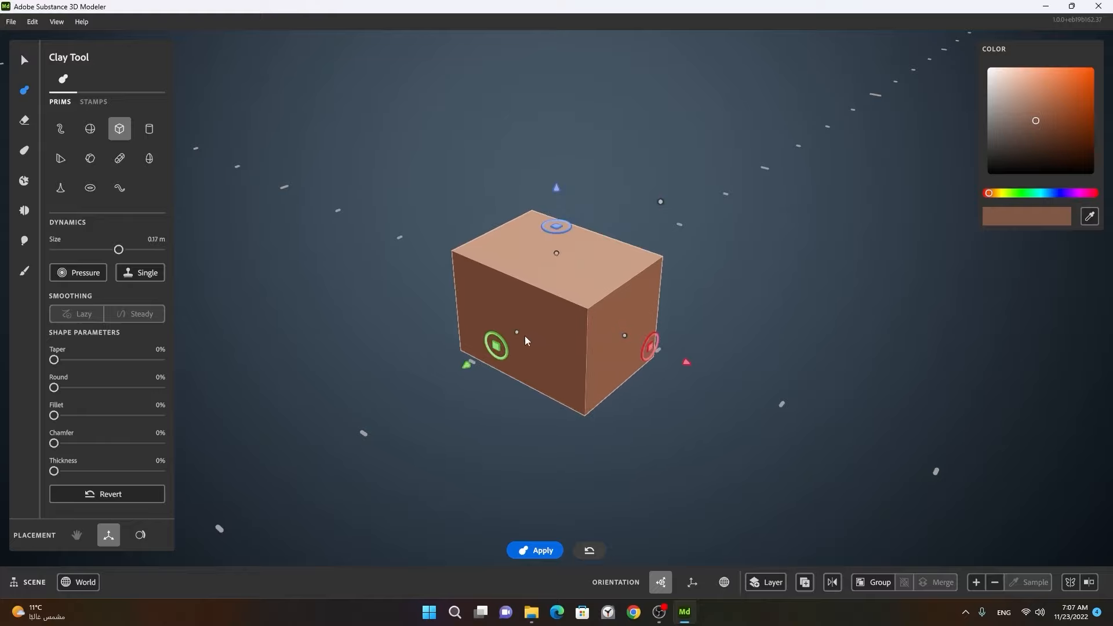
drag(518, 335, 512, 333)
mouse_move(558, 230)
mouse_down()
mouse_move(558, 252)
mouse_move(552, 208)
mouse_move(561, 245)
mouse_move(557, 220)
mouse_up()
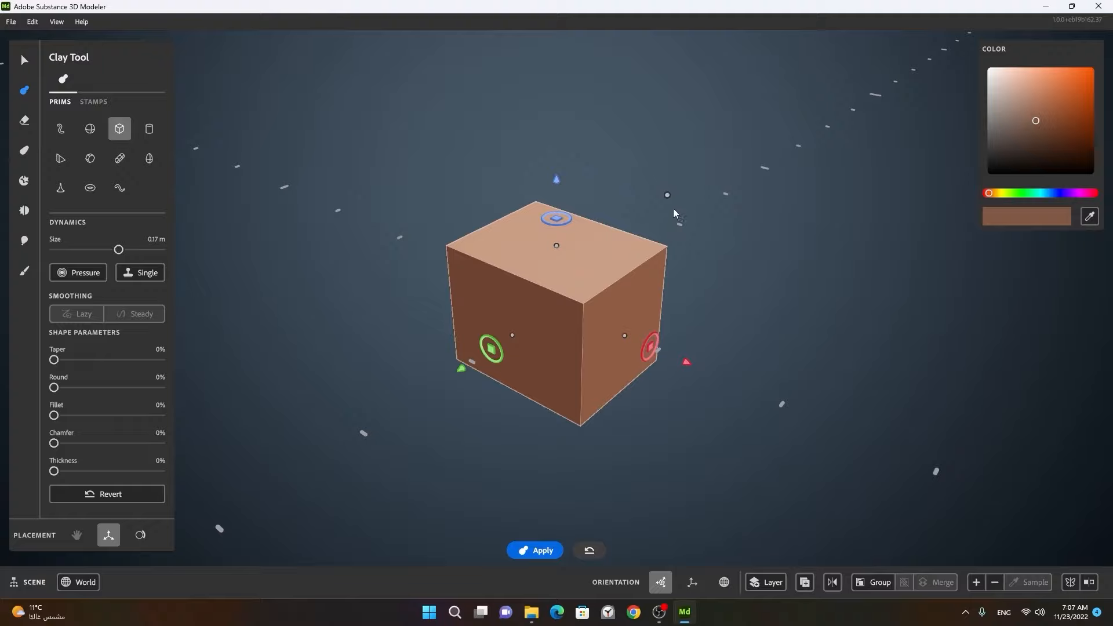
drag(665, 196, 703, 194)
mouse_move(638, 339)
mouse_down()
mouse_move(610, 319)
mouse_move(627, 335)
mouse_up()
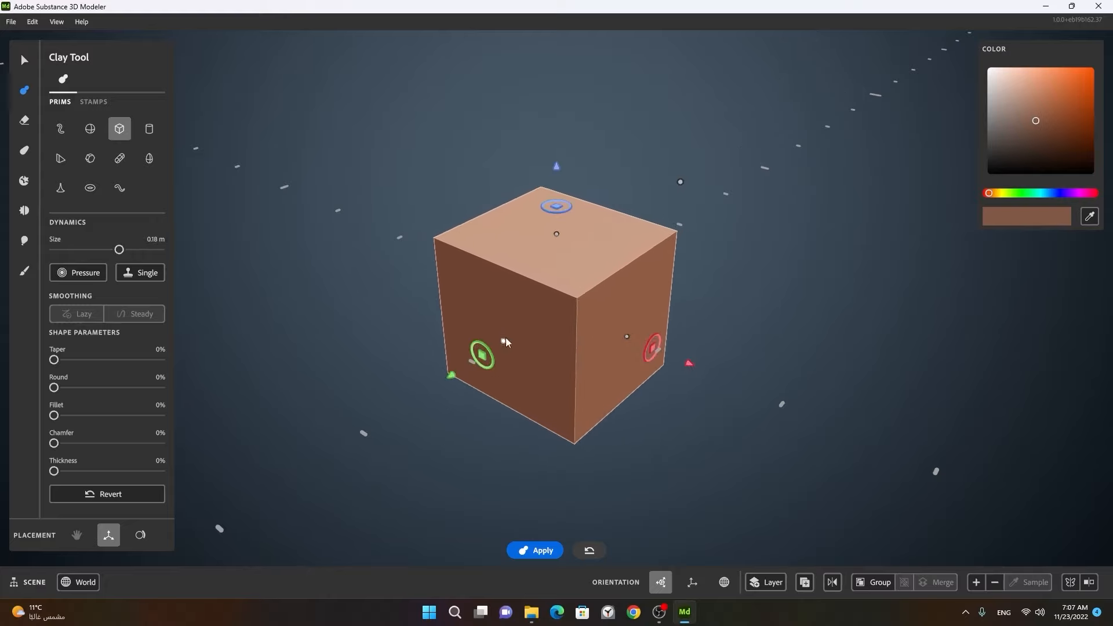
mouse_move(505, 338)
mouse_down()
mouse_move(486, 350)
mouse_move(513, 335)
mouse_move(503, 346)
mouse_up()
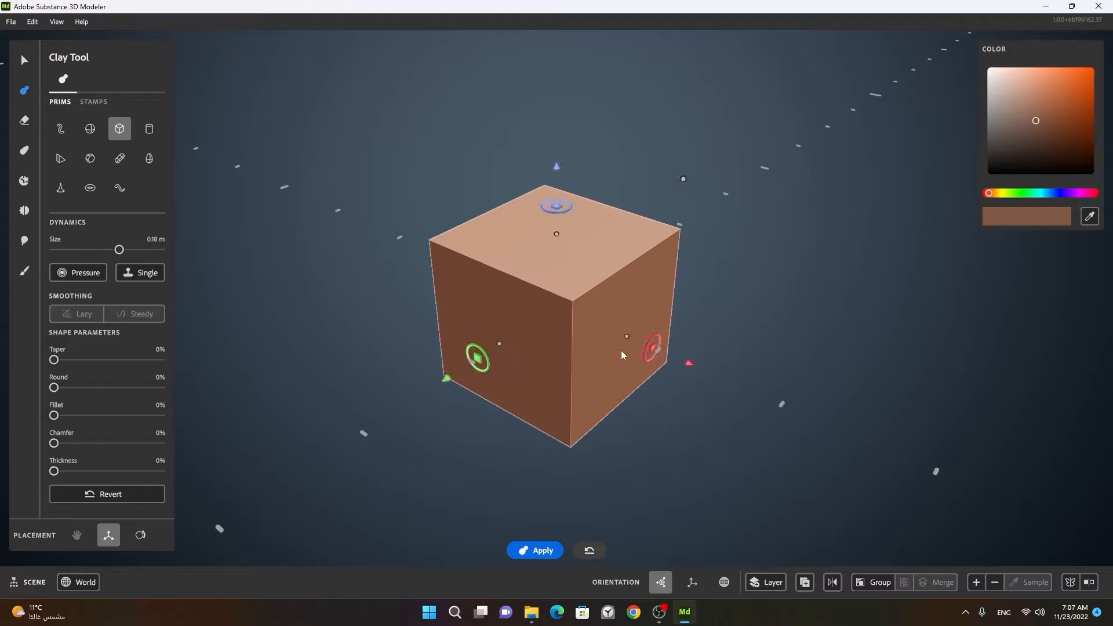
Scale the cube from one side only on its red and blue faces, keeping the opposite faces fixed.
ctrl+drag(628, 336, 611, 355)
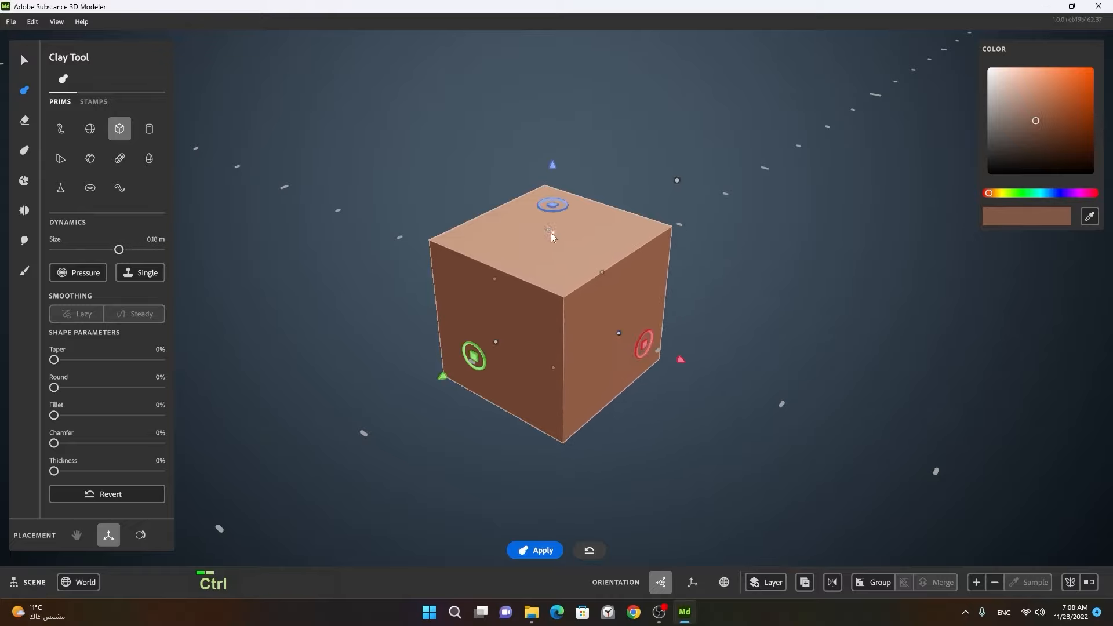
mouse_move(552, 205)
ctrl+mouse_down()
mouse_move(544, 105)
mouse_move(558, 236)
mouse_move(551, 158)
mouse_move(552, 221)
ctrl+mouse_up()
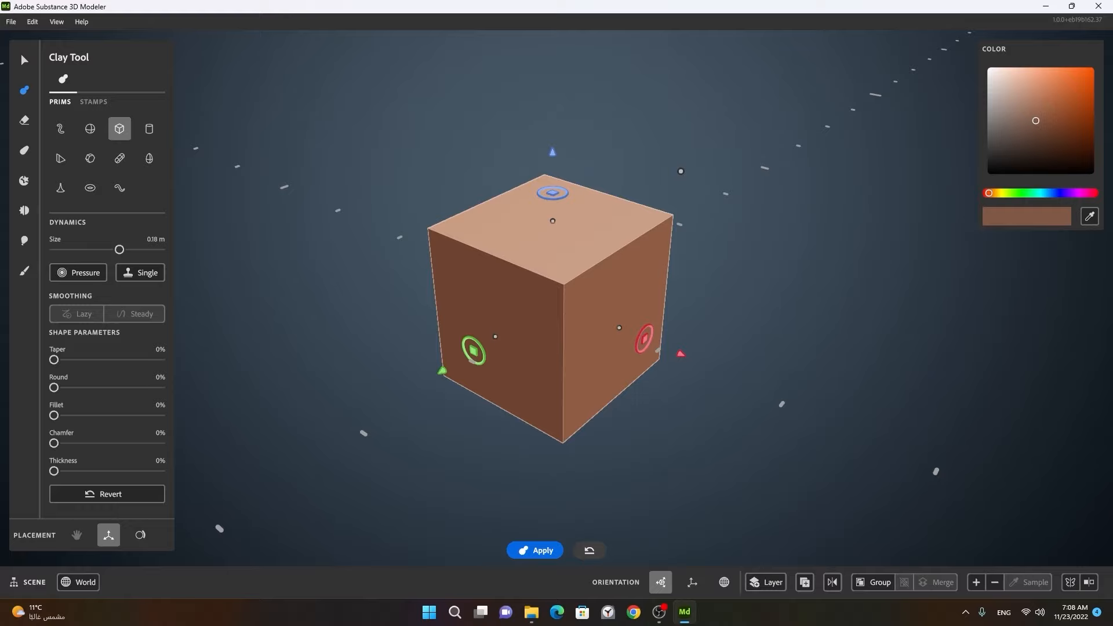
key(F10)
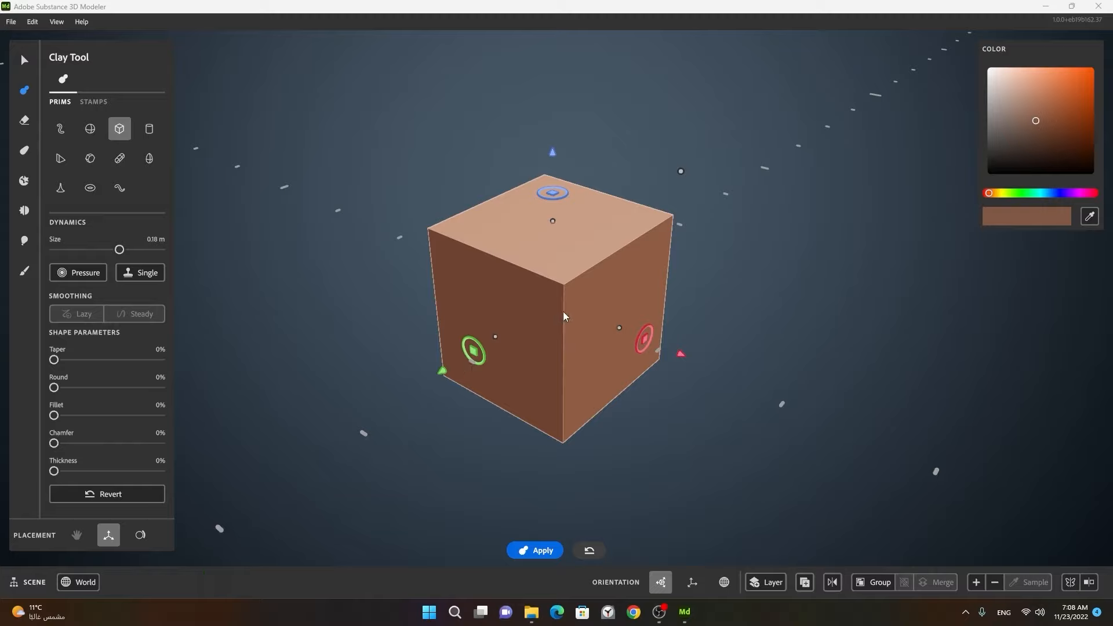
alt+drag(544, 315, 516, 285)
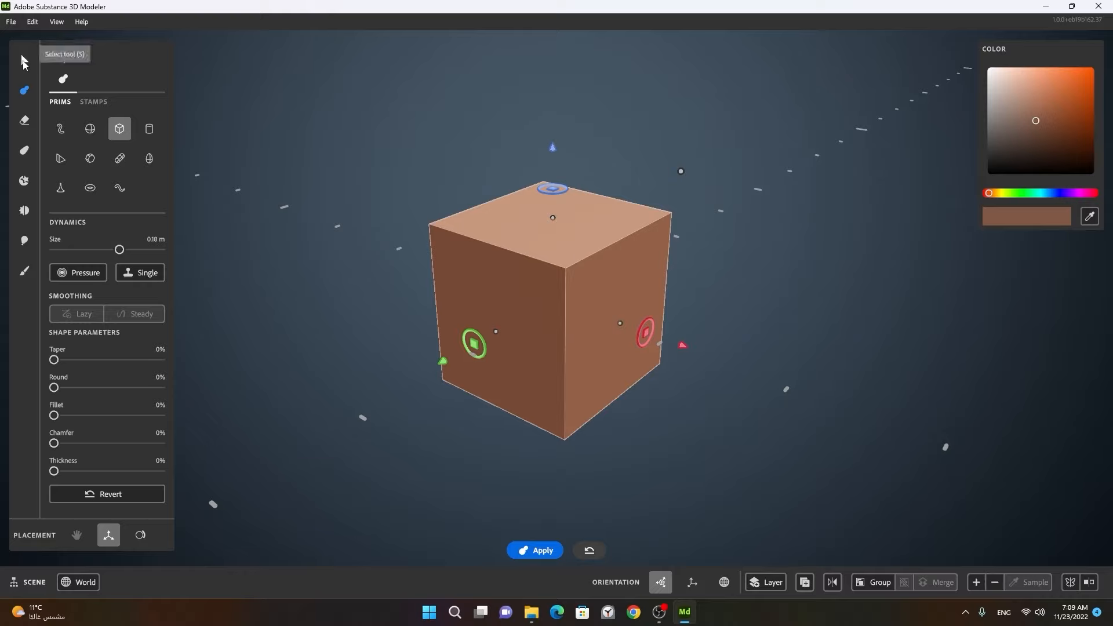
Switch to the Select tool and return to the Clay tool.
key(s)
click(23, 62)
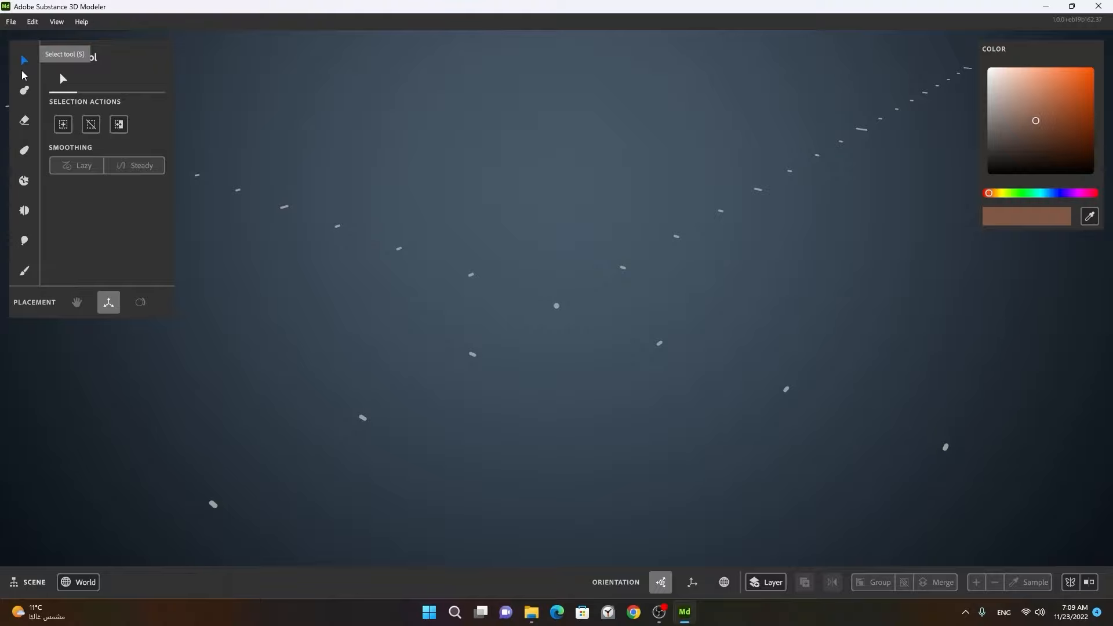
click(25, 93)
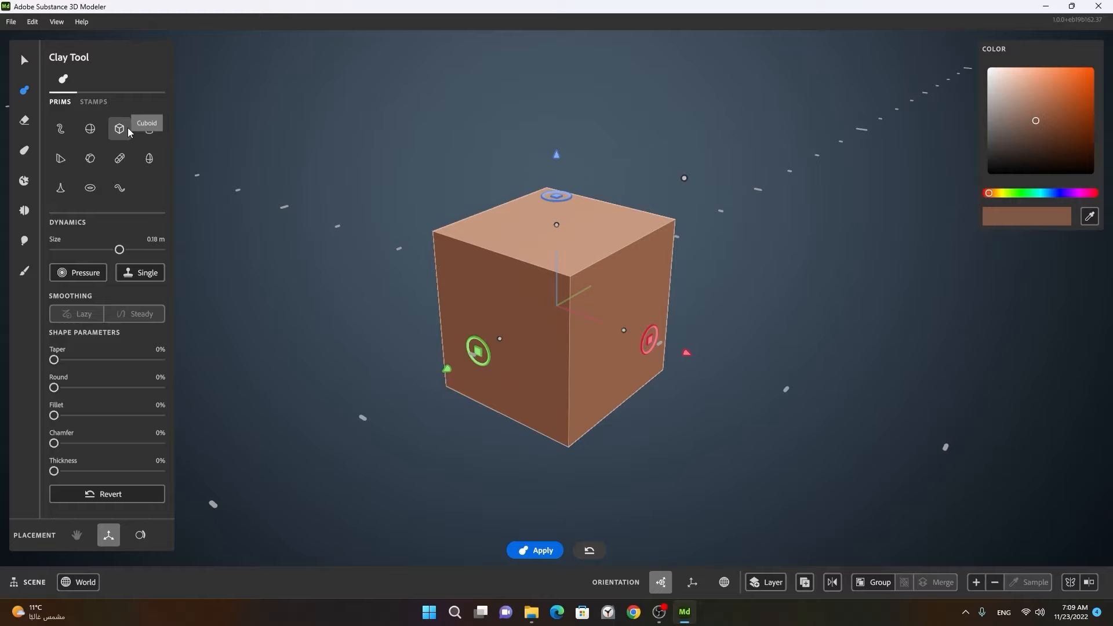
Preview the sphere, cylinder, six-sided polygon and capsule primitives, and return to the cuboid.
click(91, 129)
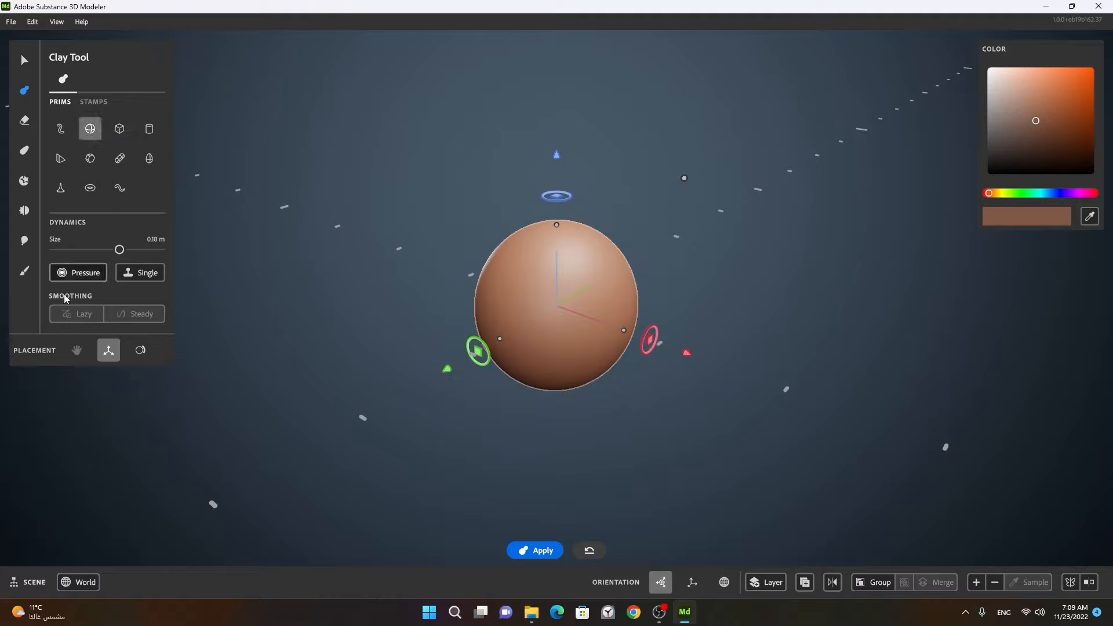
click(122, 133)
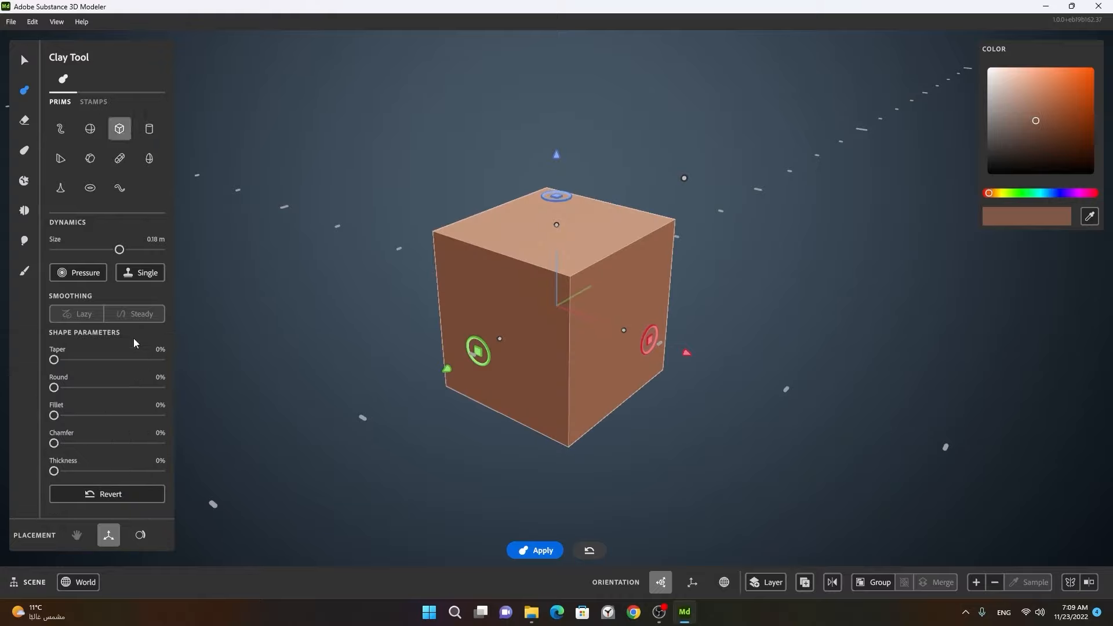
click(153, 131)
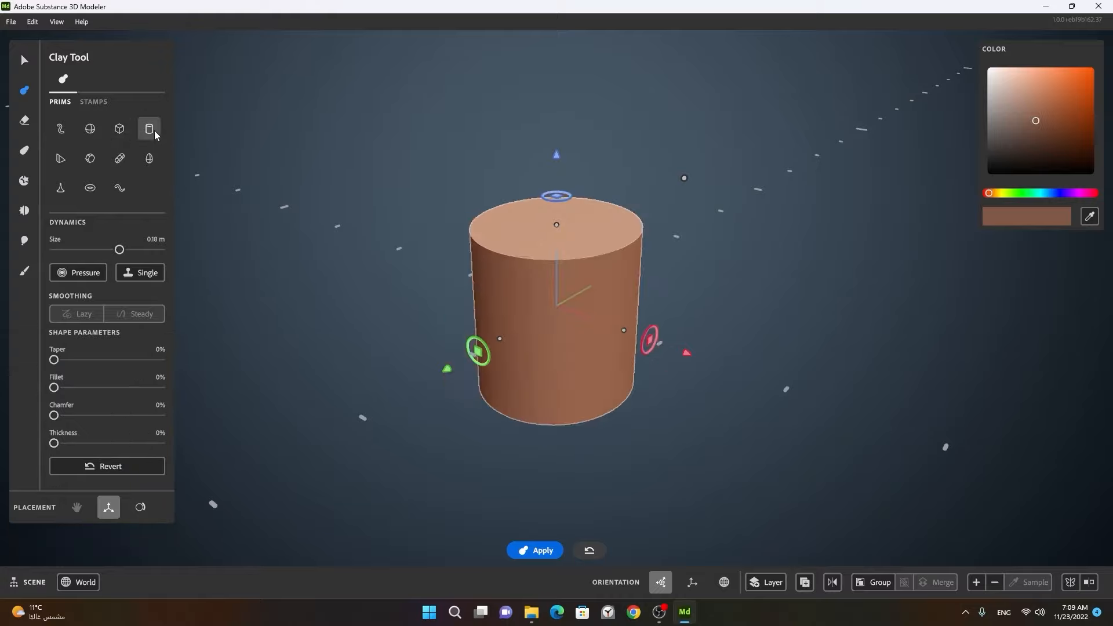
click(117, 131)
click(90, 129)
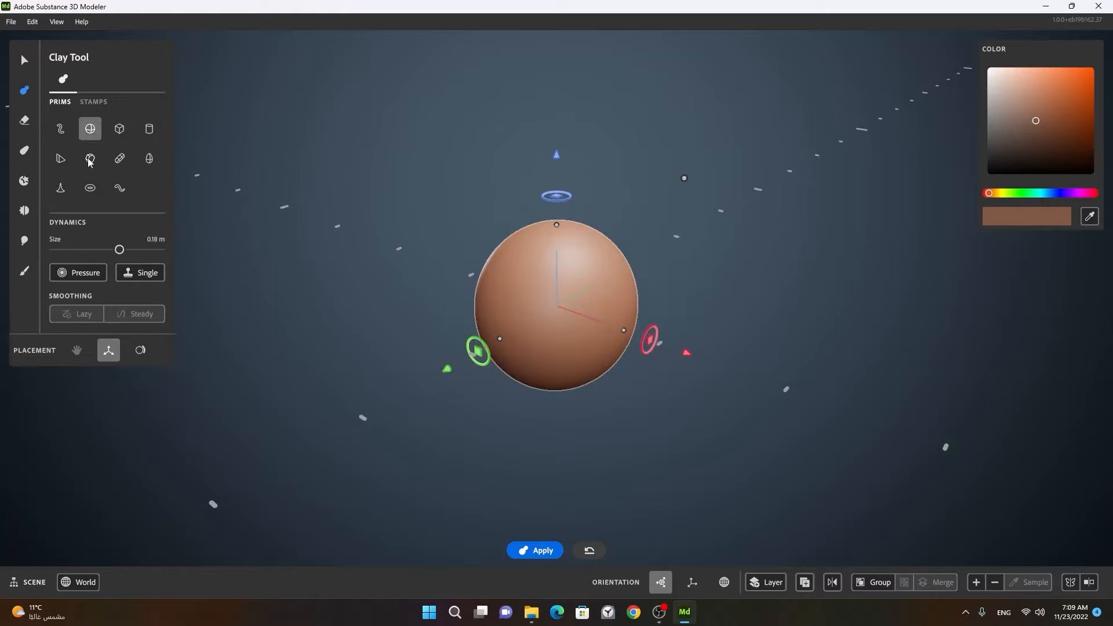
click(89, 160)
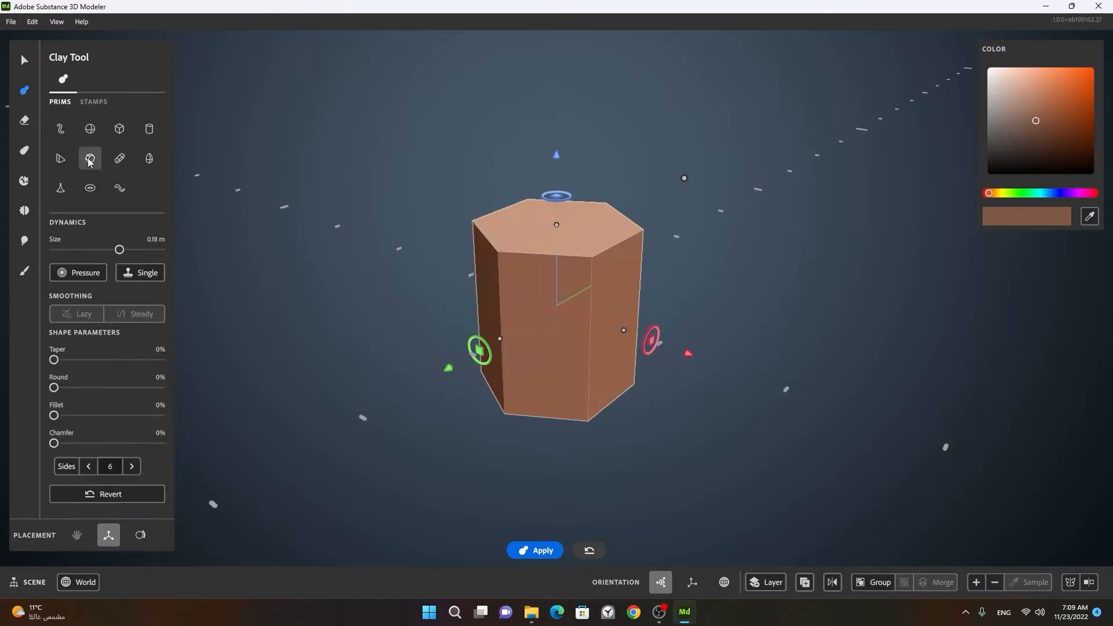
click(120, 161)
click(149, 158)
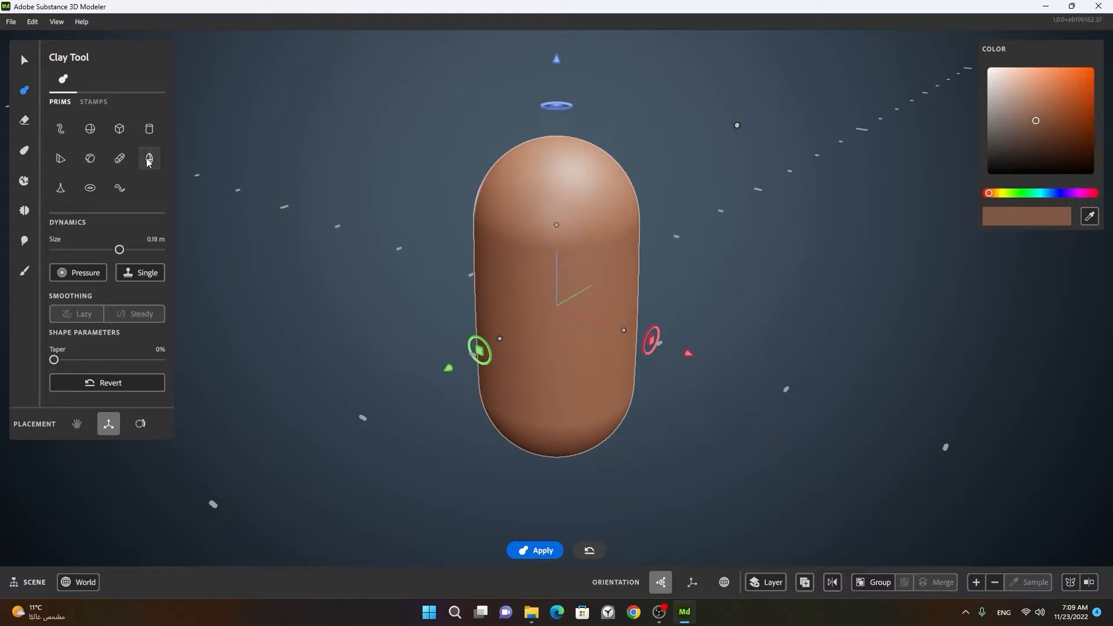
click(120, 132)
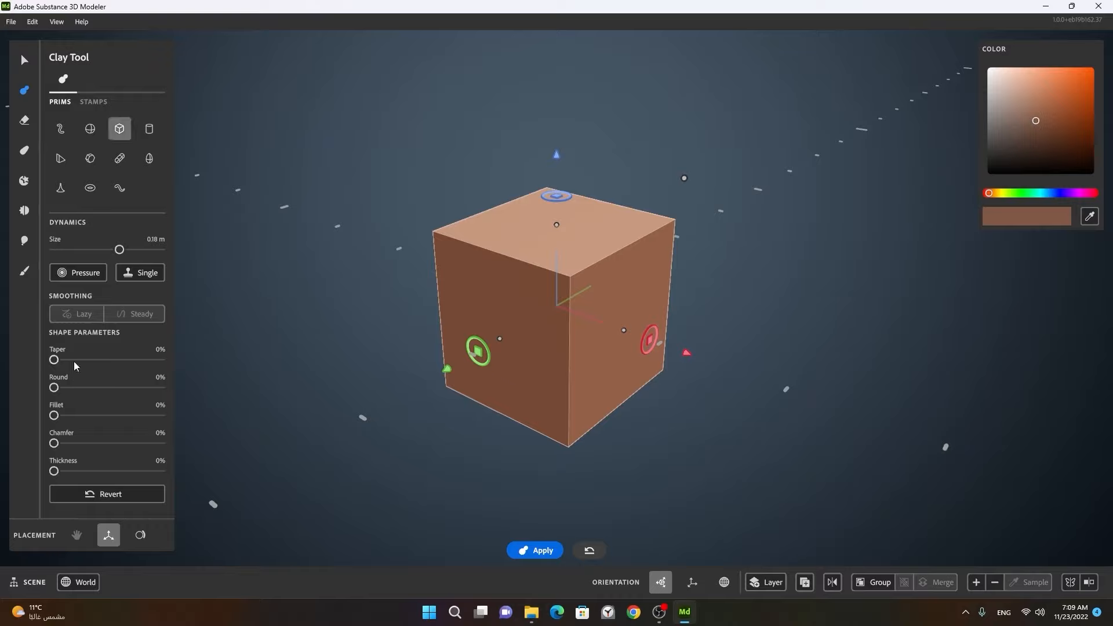
Shape the cuboid with Taper 8%, Round 67%, Fillet 29% and Thickness 25%.
mouse_move(54, 359)
mouse_down()
mouse_move(92, 359)
mouse_move(95, 391)
mouse_move(129, 395)
mouse_up()
drag(93, 359, 63, 359)
drag(55, 414, 81, 471)
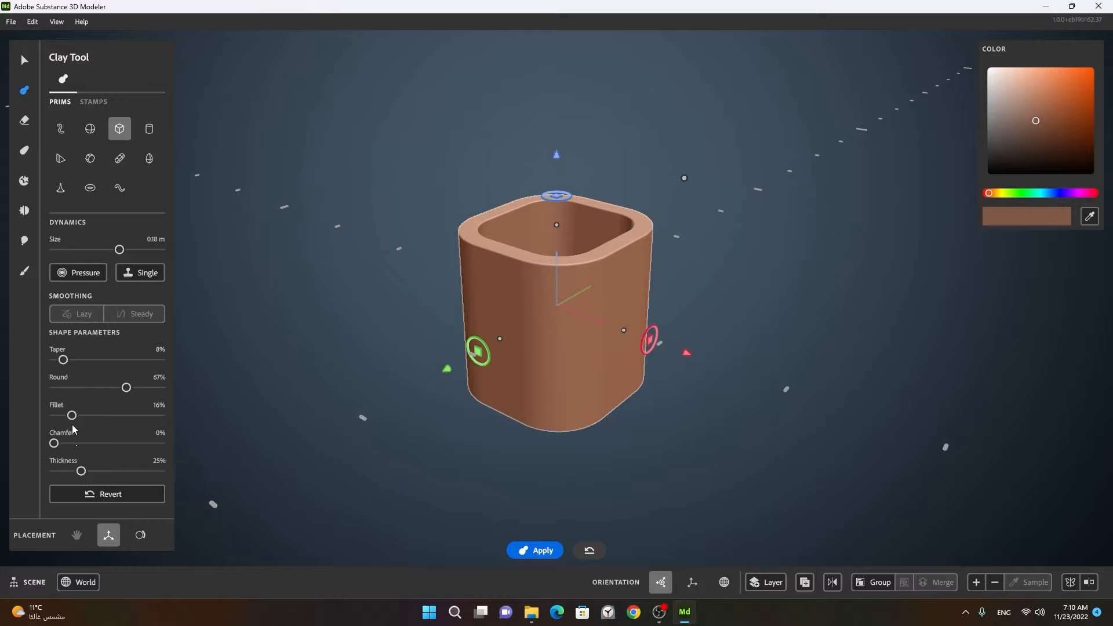
drag(72, 416, 87, 423)
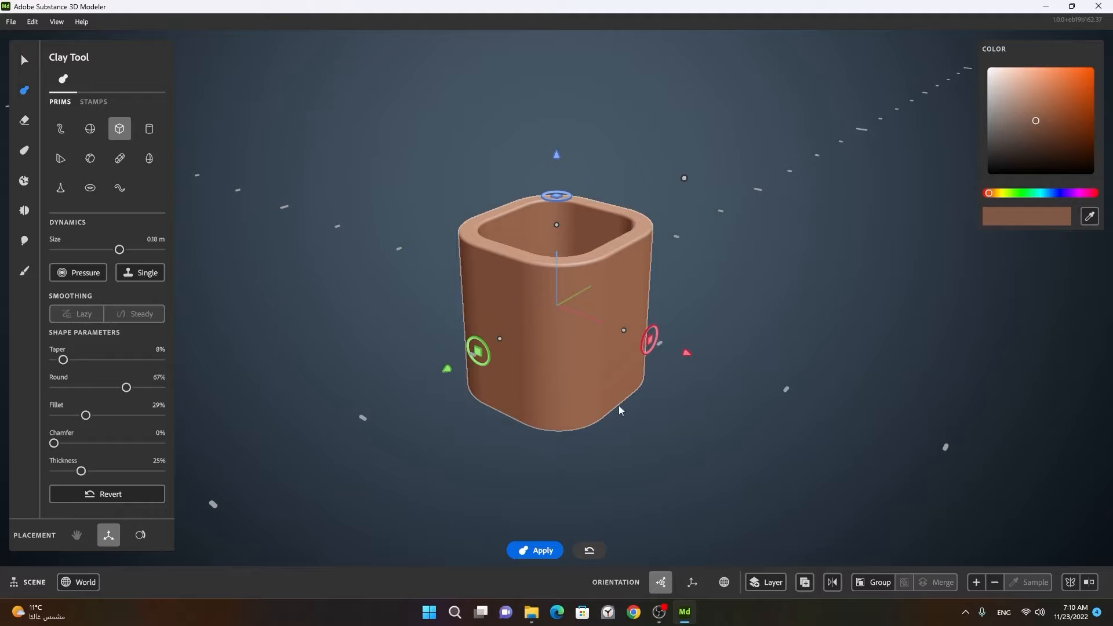
Compare the shape parameters of the capsule, cuboid, cylinder and gouge primitives, and switch to the triangular prism.
click(121, 160)
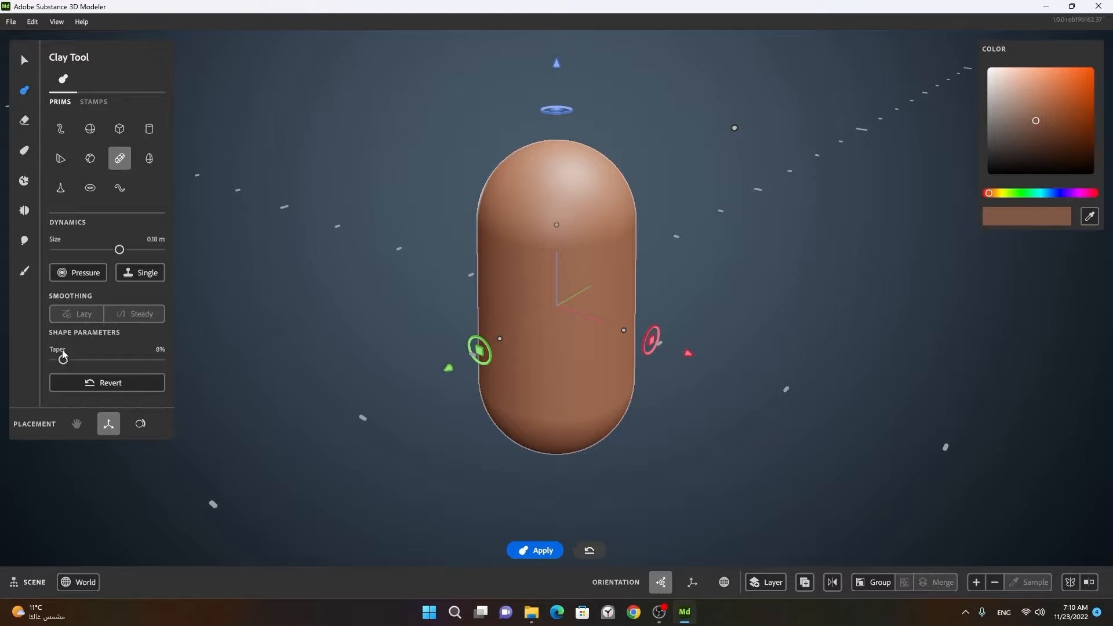
click(120, 129)
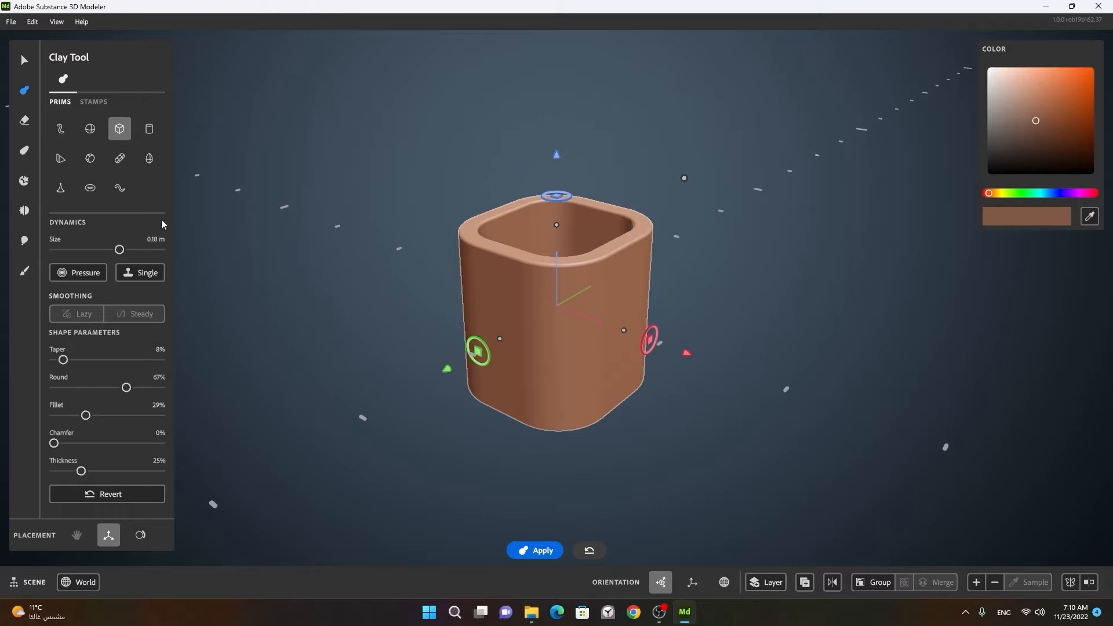
click(148, 129)
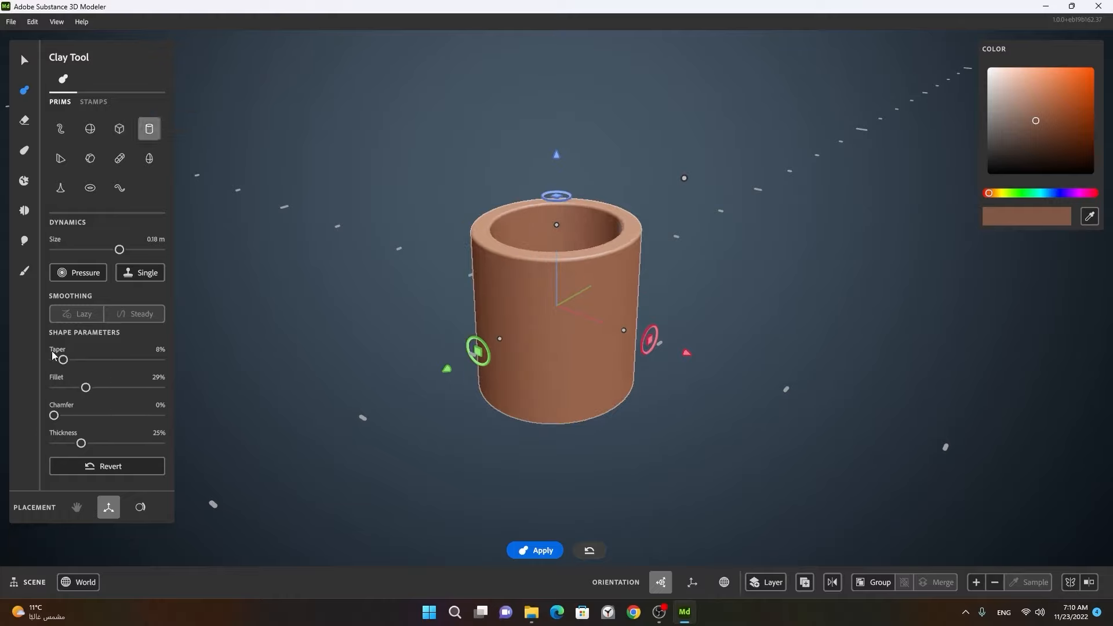
click(120, 131)
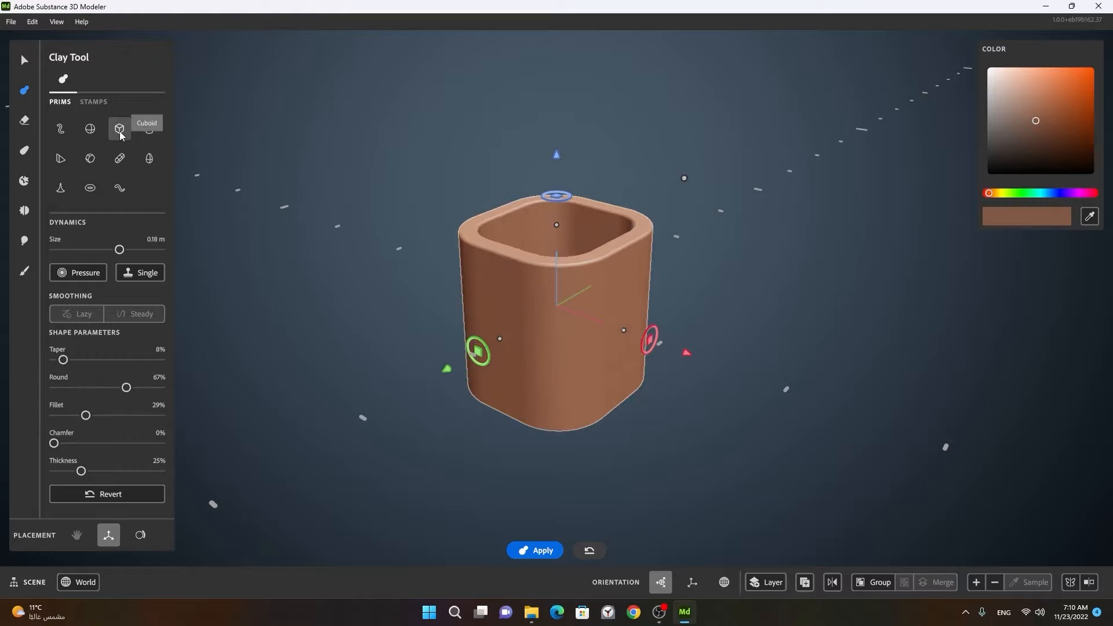
click(149, 128)
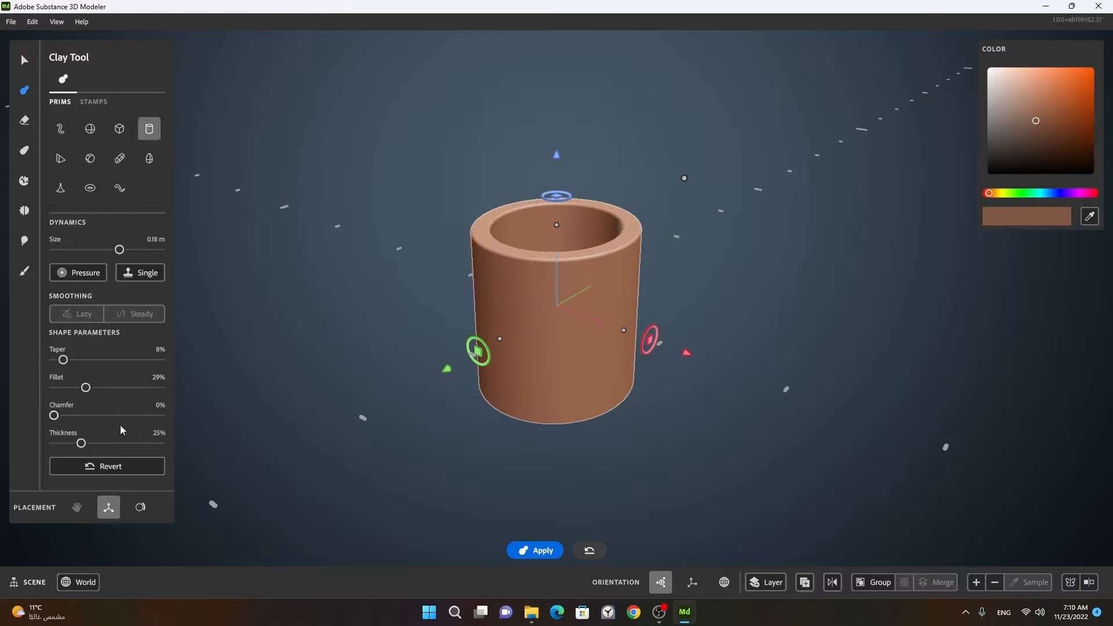
click(119, 132)
click(149, 129)
key(F10)
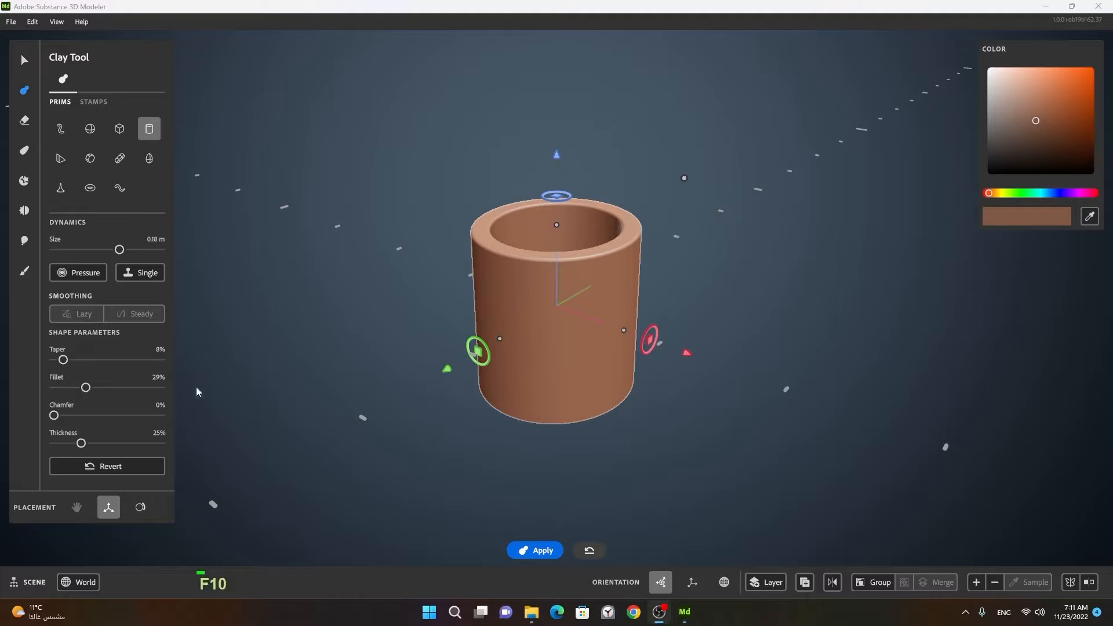
click(60, 189)
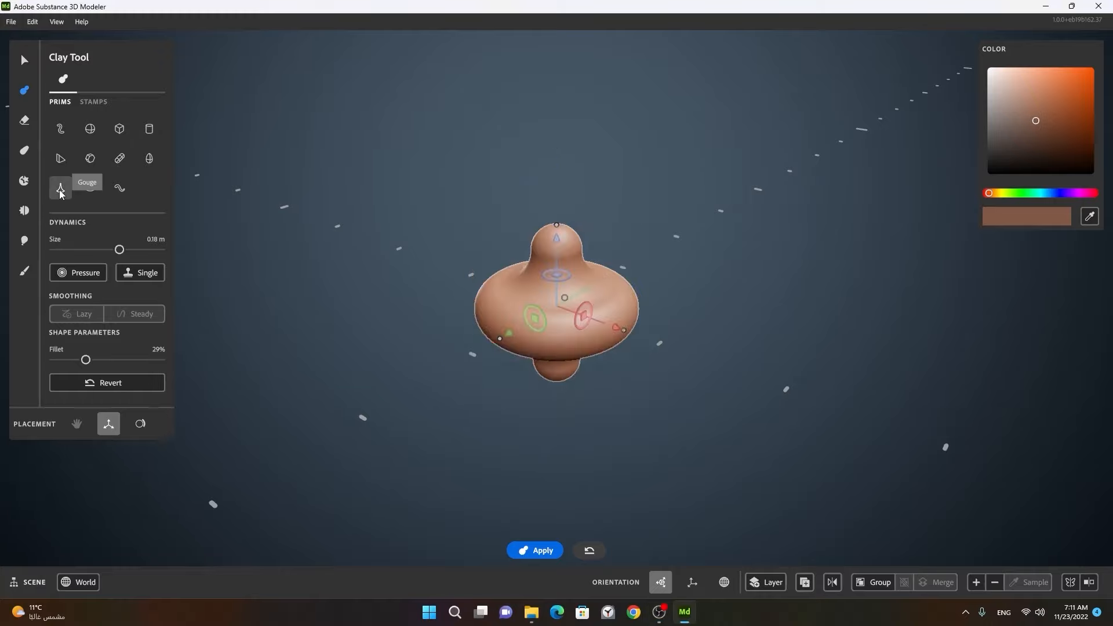
click(60, 159)
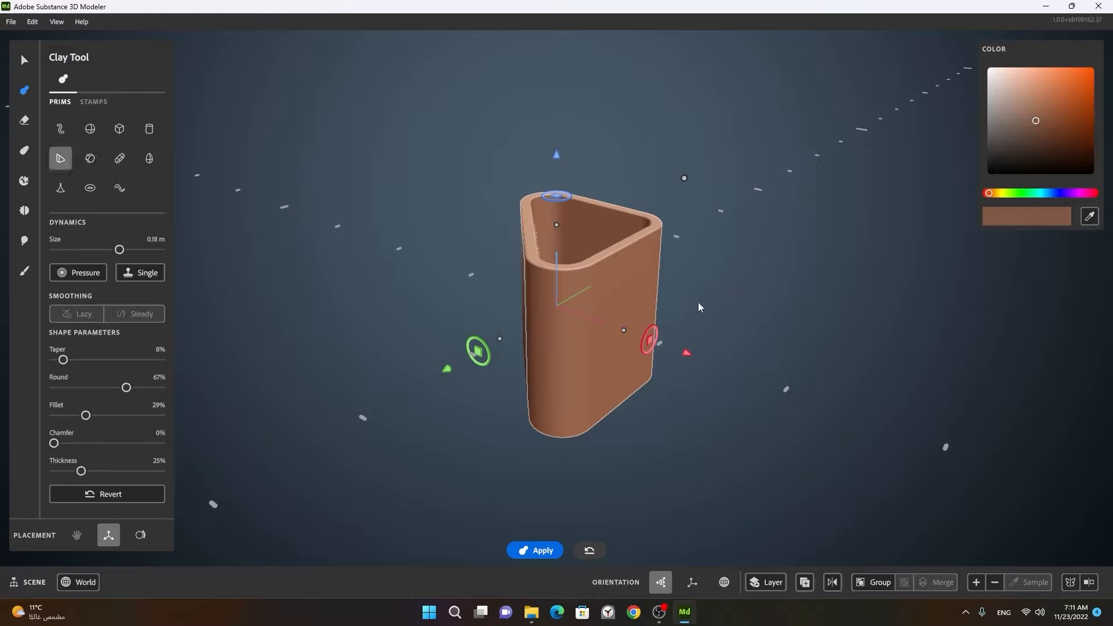
Rotate the triangular prism 90° about the red axis with snapping, and turn it back upright.
mouse_move(706, 306)
alt+mouse_down()
mouse_move(644, 318)
mouse_move(800, 309)
mouse_move(687, 308)
alt+mouse_up()
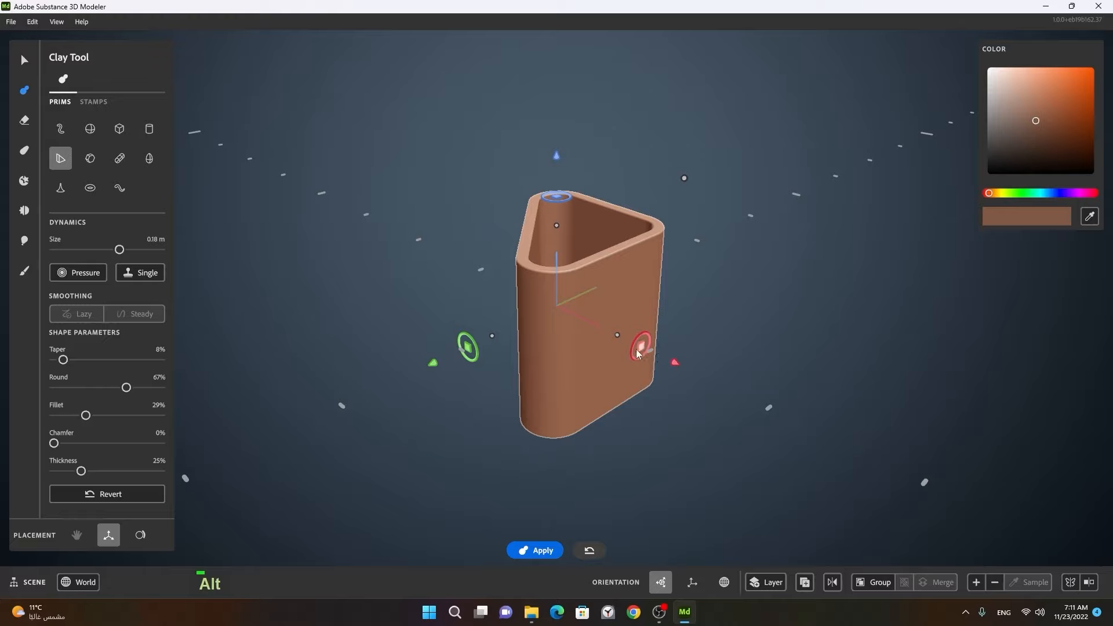
ctrl+drag(636, 350, 626, 381)
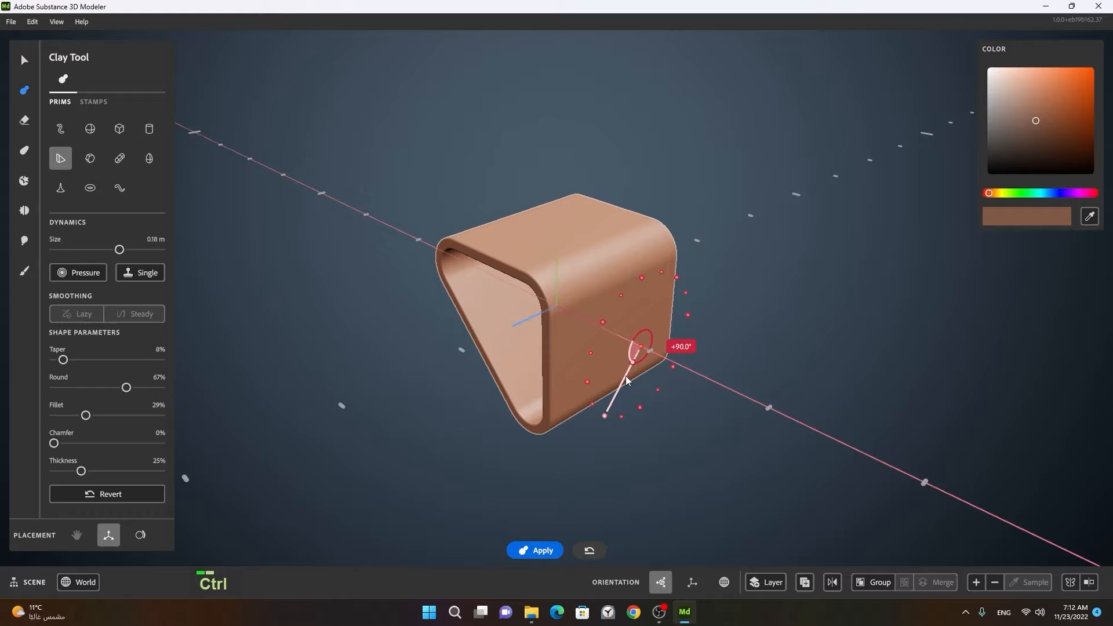
ctrl+drag(625, 377, 627, 331)
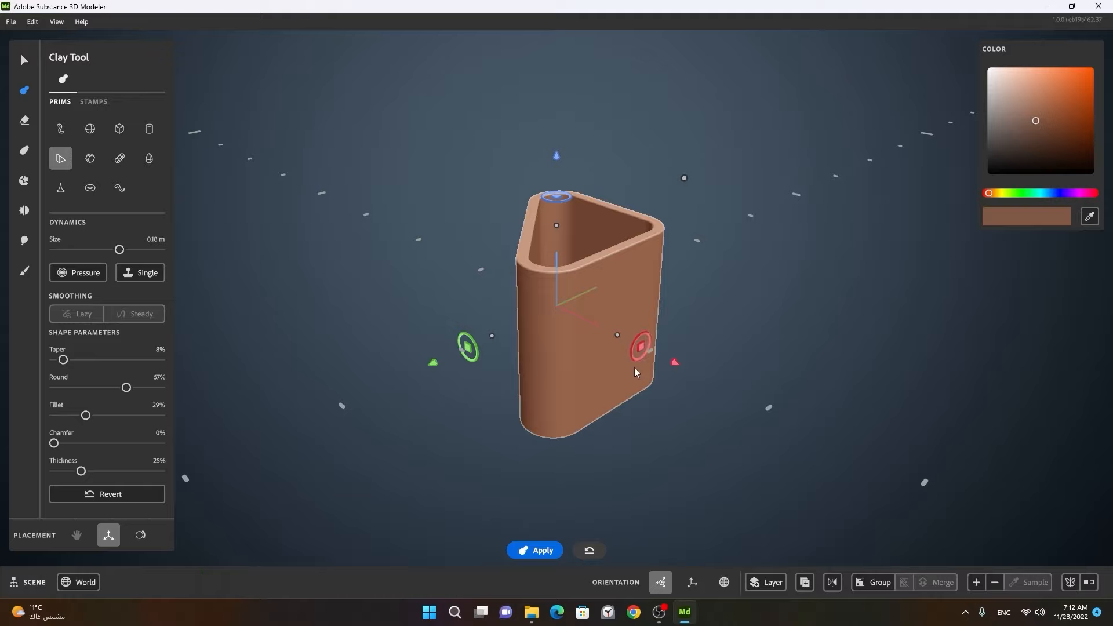
Rotate the triangular prism in snapped 90° turns about its red, green and blue axes.
key(ctrl)
ctrl+click(635, 348)
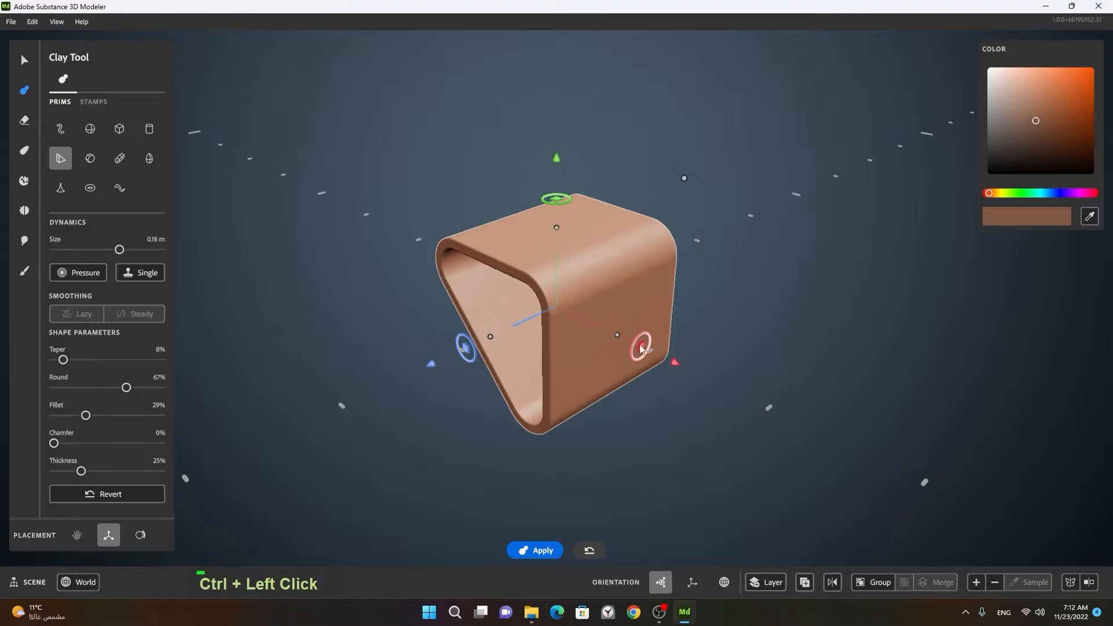
alt+drag(457, 396, 591, 386)
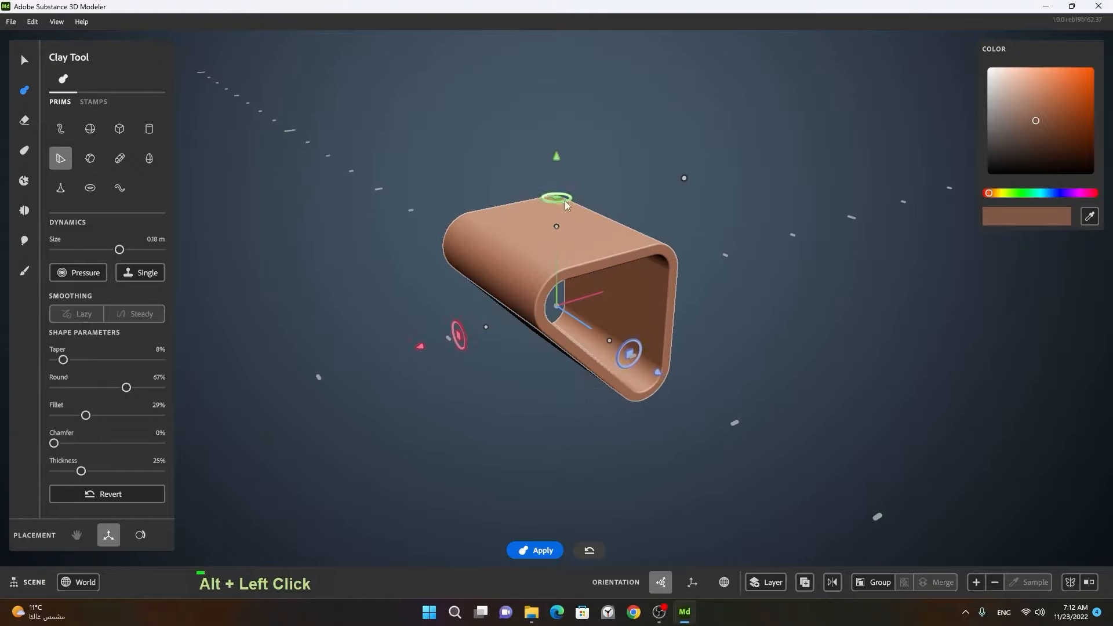
key(ctrl)
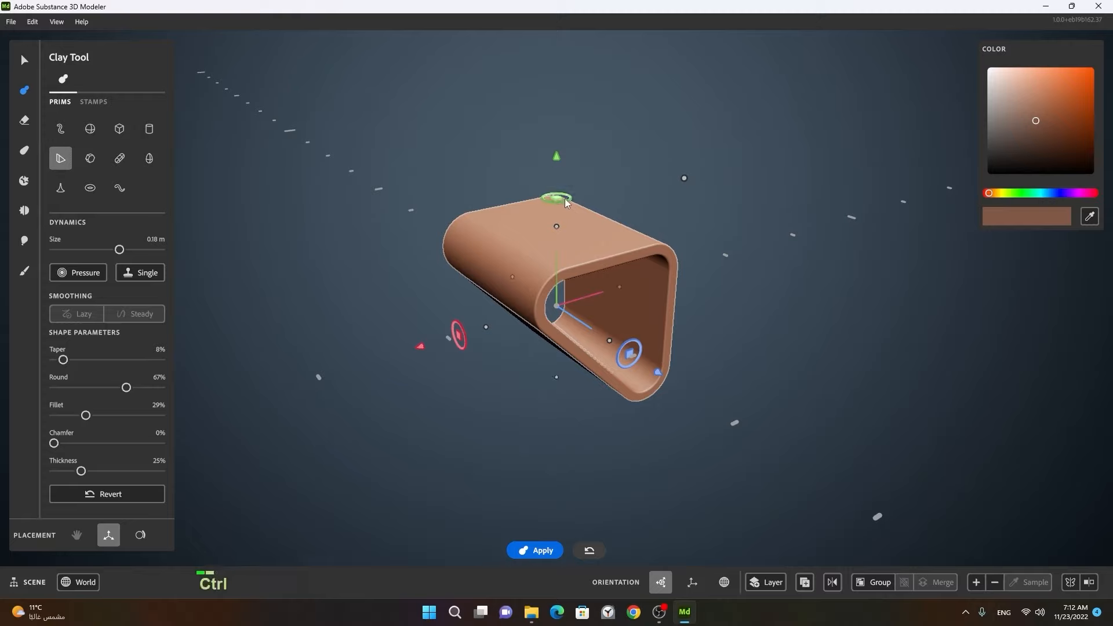
ctrl+click(564, 199)
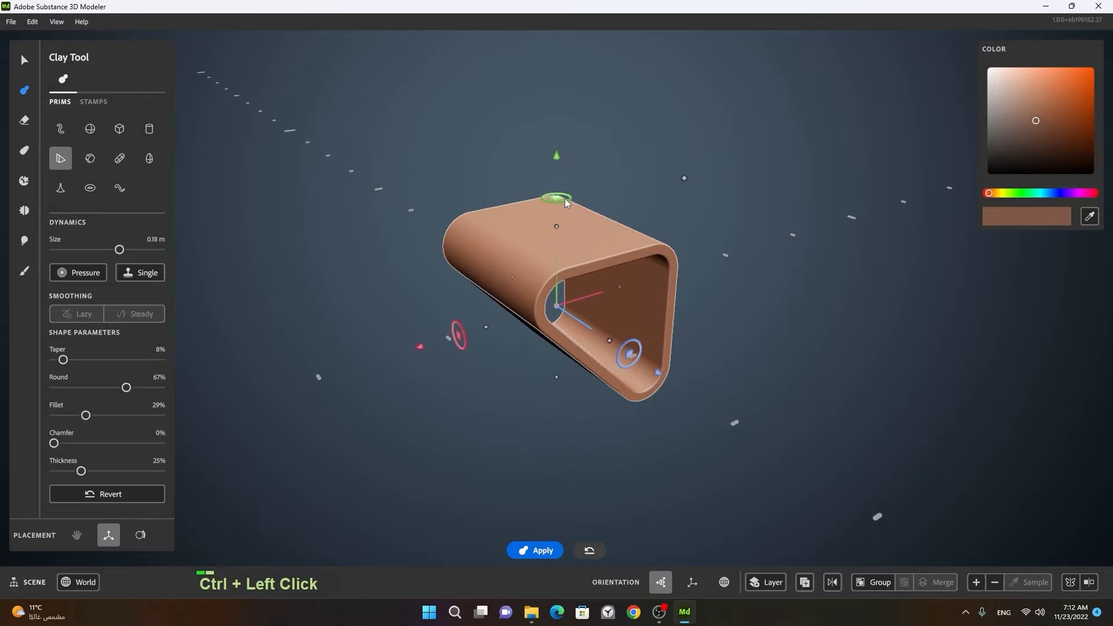
ctrl+click(626, 351)
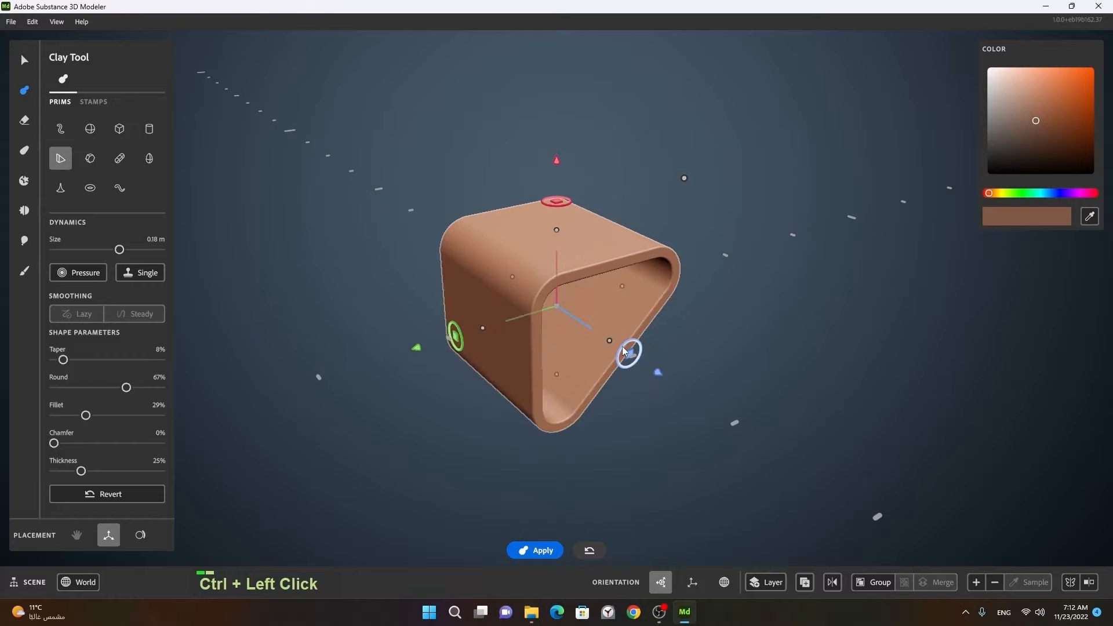
ctrl+click(463, 341)
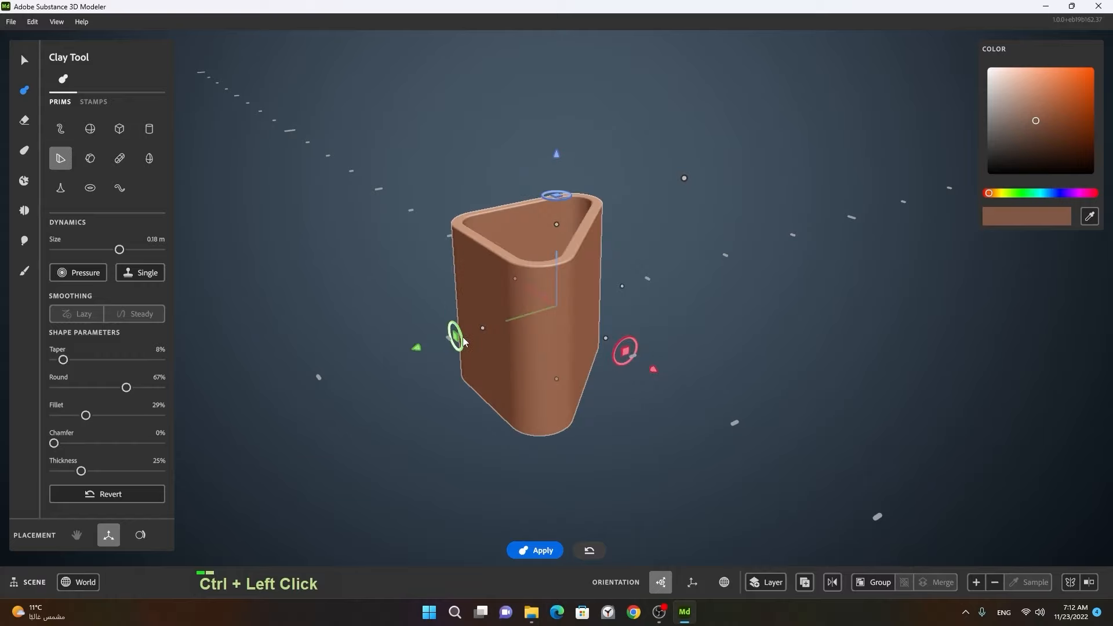
ctrl+click(613, 359)
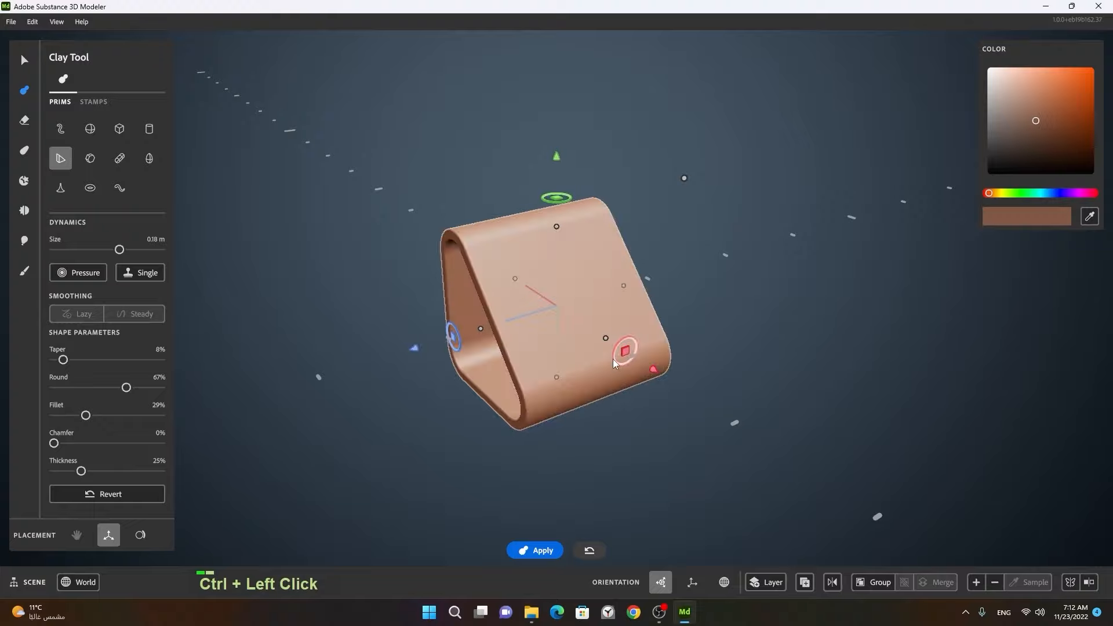
Flip the triangular prism along the green axis and along the red axis.
alt+click(544, 422)
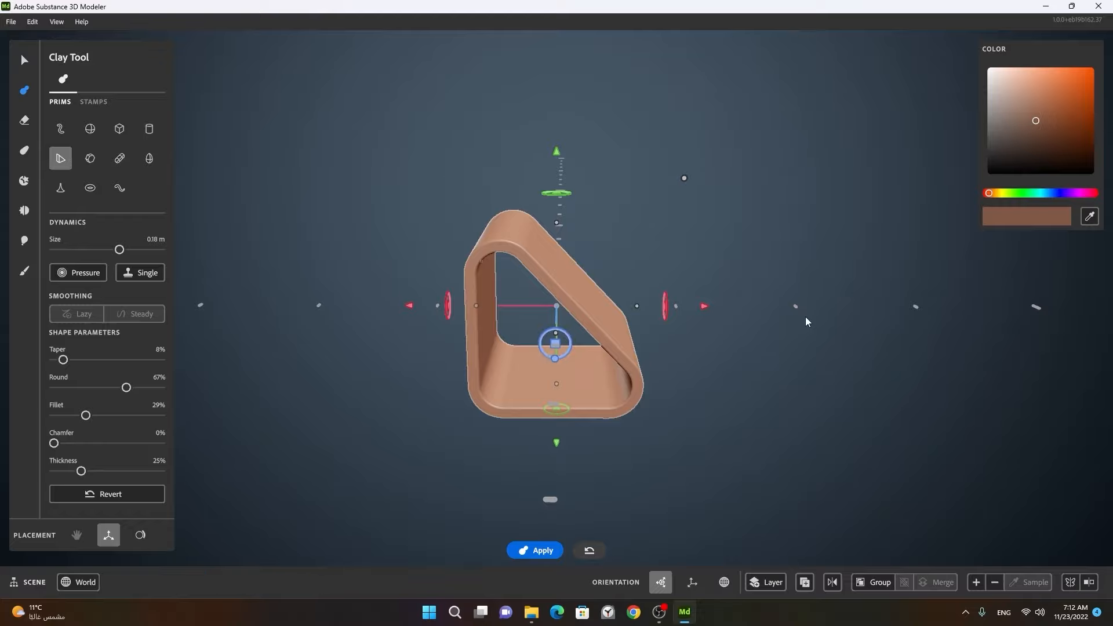
alt+drag(832, 376, 736, 386)
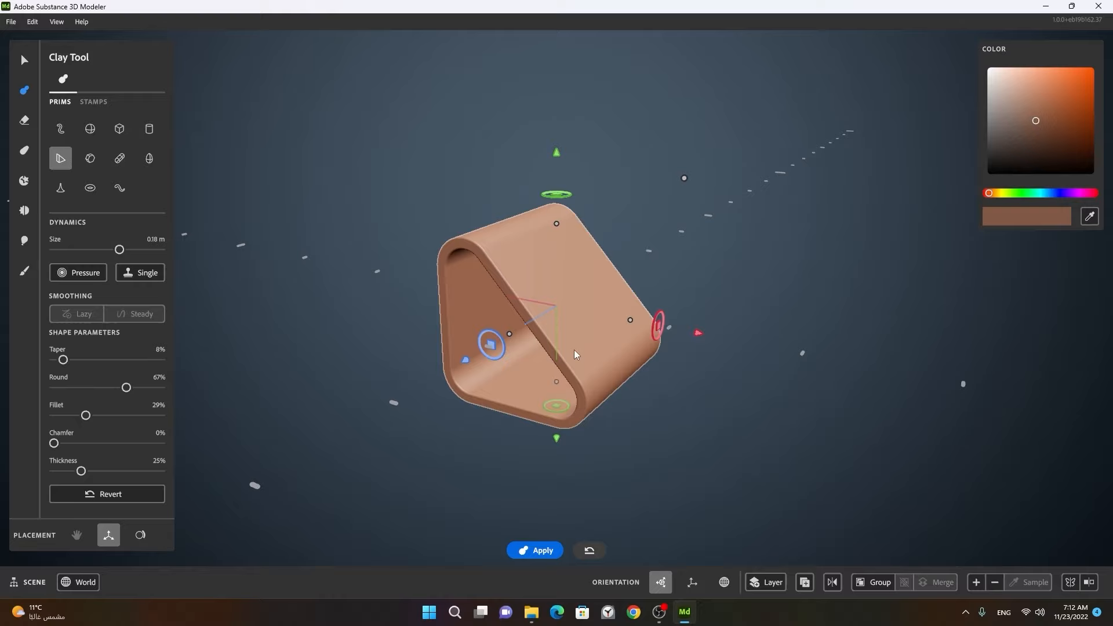
key(ctrl)
ctrl+click(557, 154)
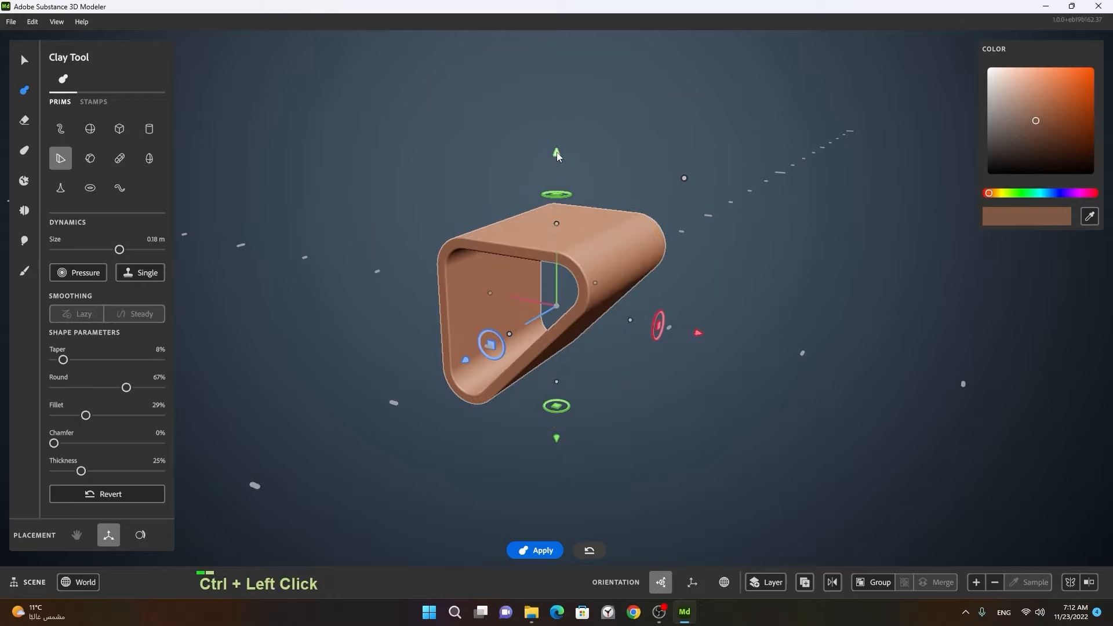
ctrl+click(698, 332)
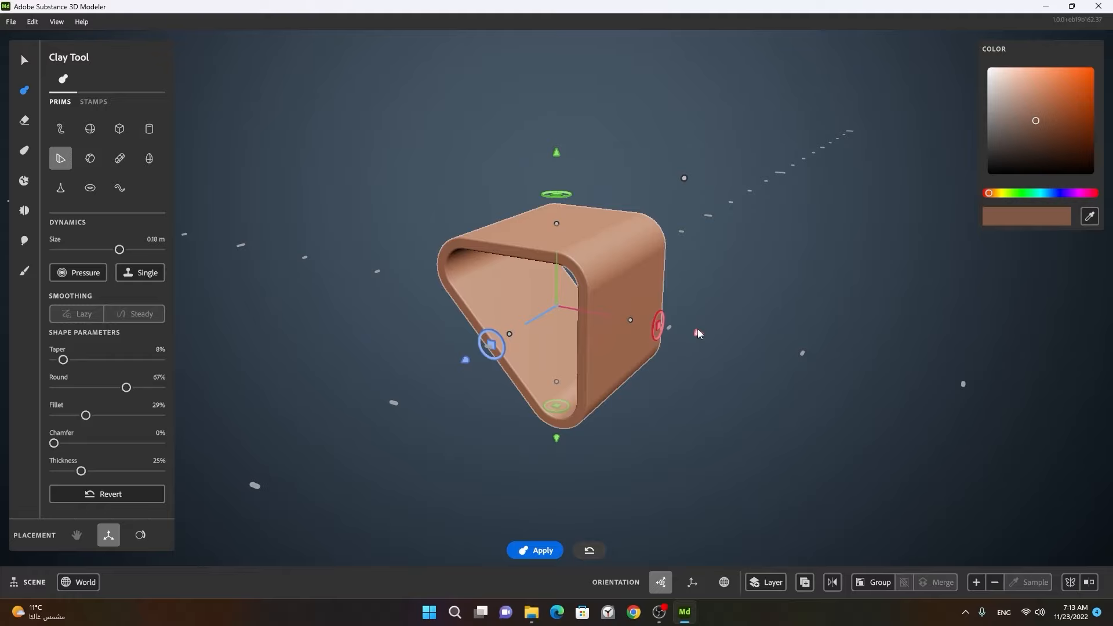
Preview the N-gon, capsule and cylinder primitives, and switch to the cuboid.
key(F9)
key(F10)
alt+drag(533, 299, 683, 308)
mouse_move(683, 308)
alt+right_down()
mouse_move(641, 291)
mouse_move(666, 313)
alt+right_up()
alt+drag(665, 313, 412, 288)
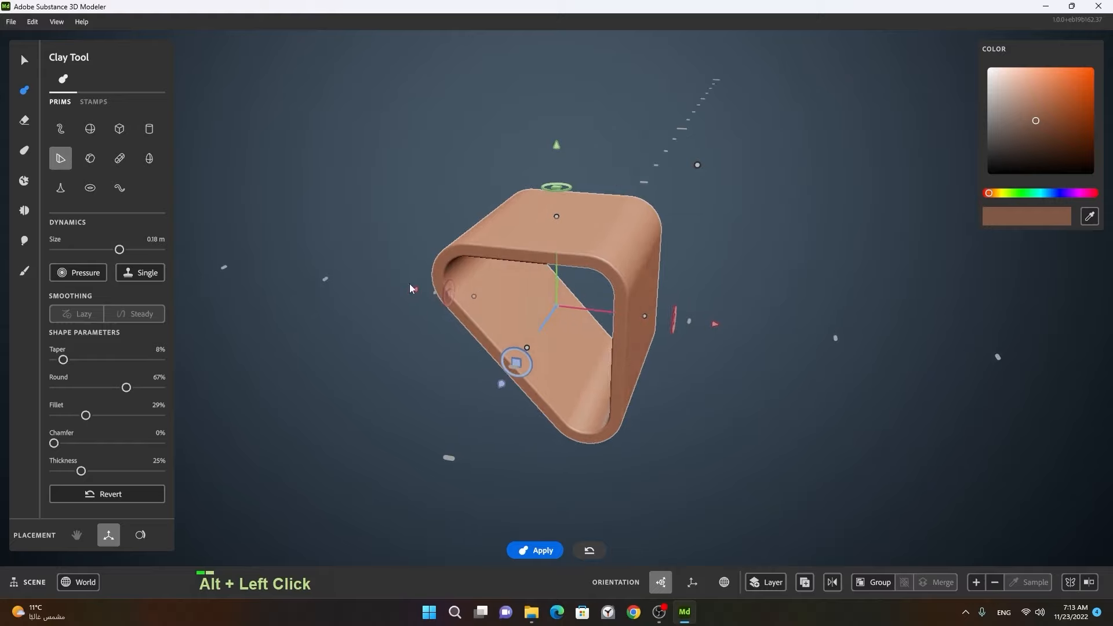
click(93, 160)
click(120, 159)
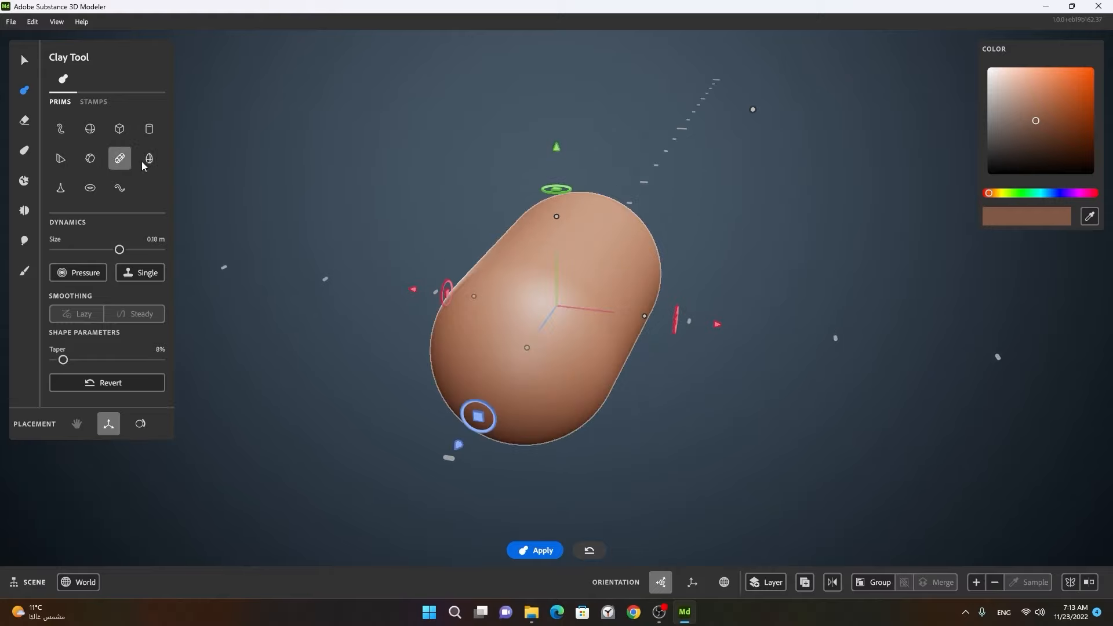
click(149, 128)
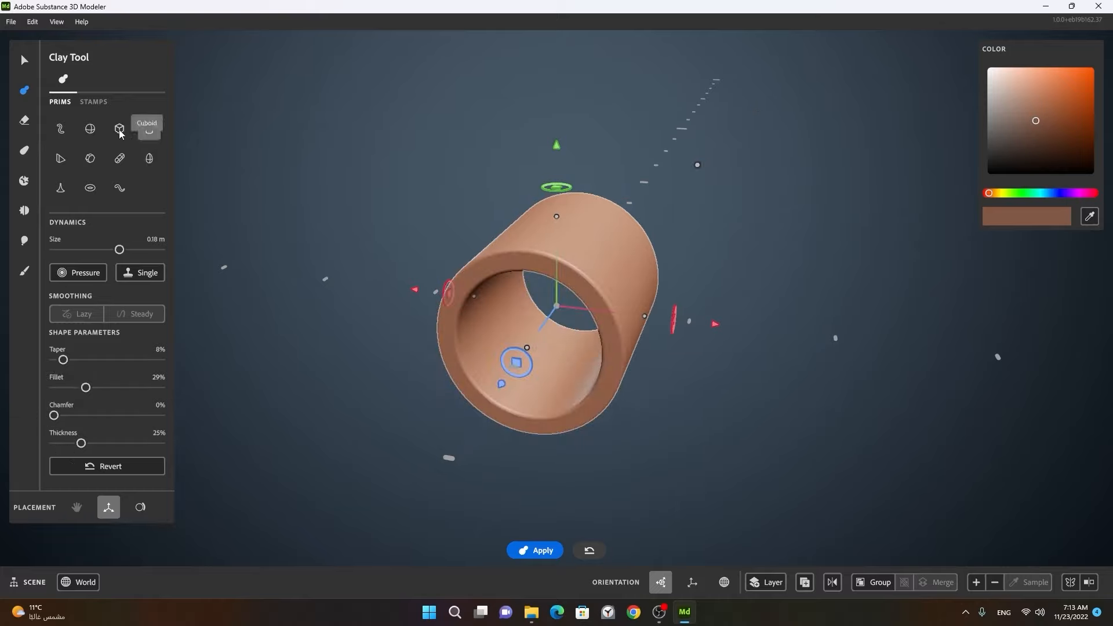
click(120, 130)
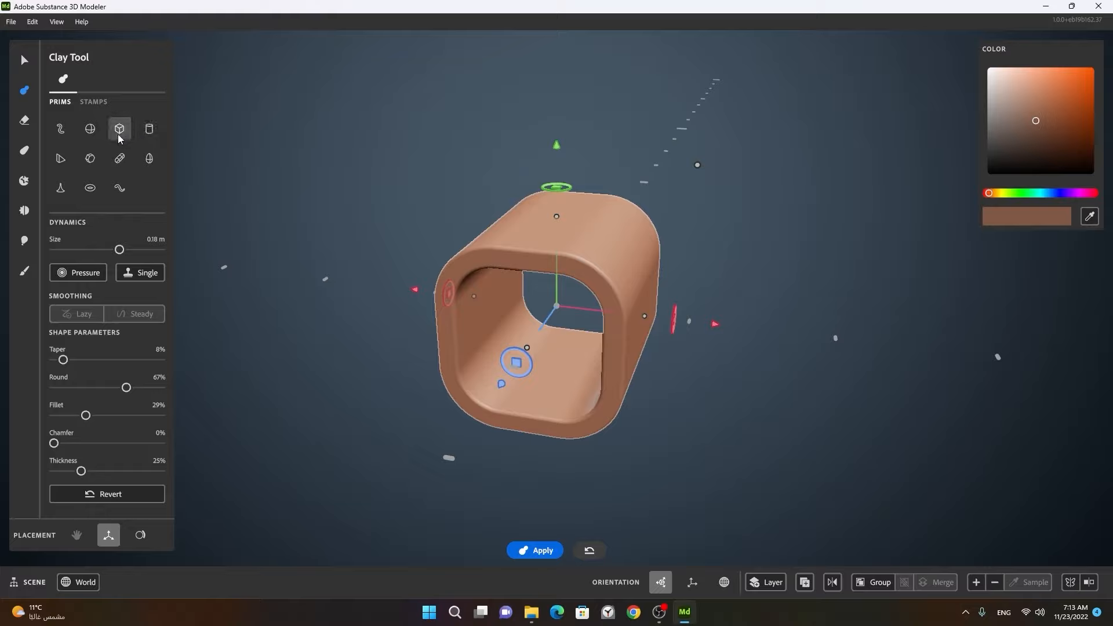
alt+drag(356, 267, 445, 270)
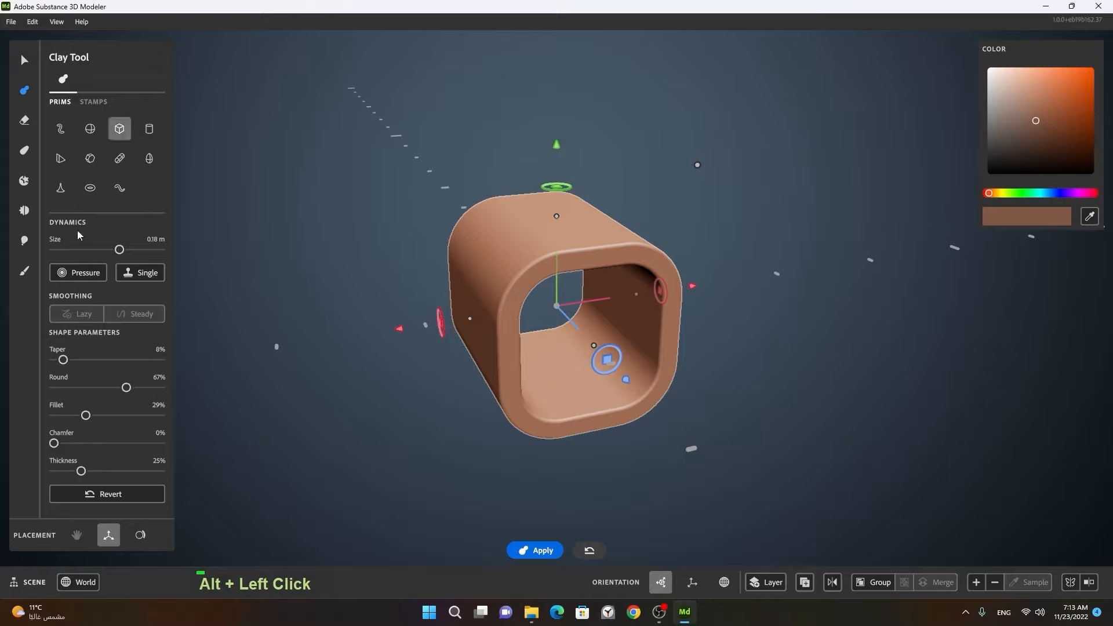
Set the cuboid's size to 0.28 m and revert all its shape parameters to their defaults.
drag(119, 249, 128, 249)
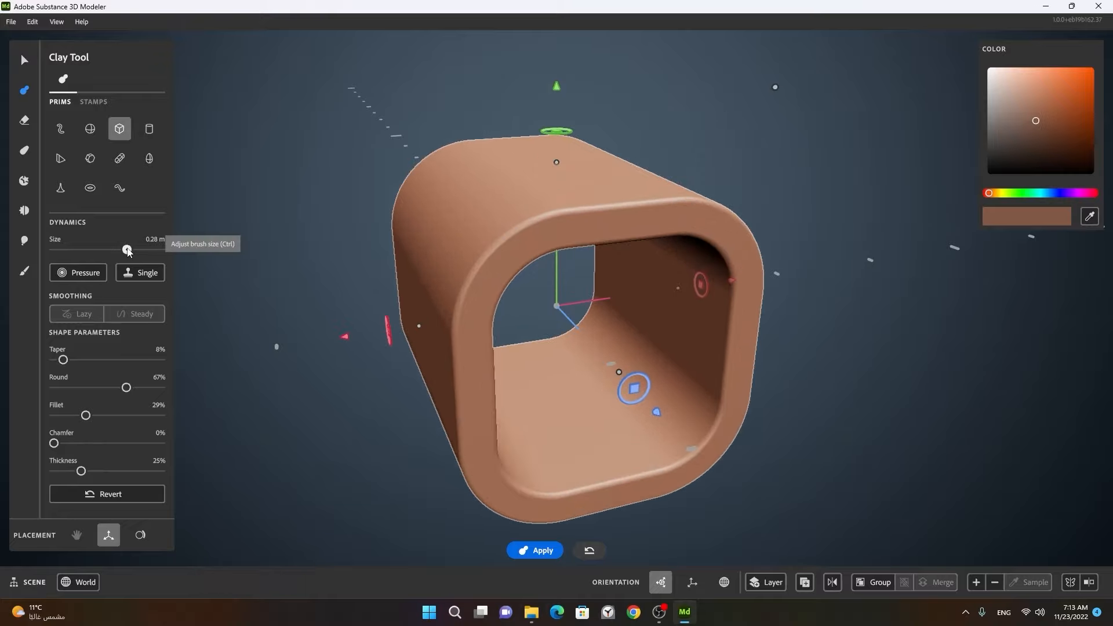
alt+right_drag(325, 258, 273, 245)
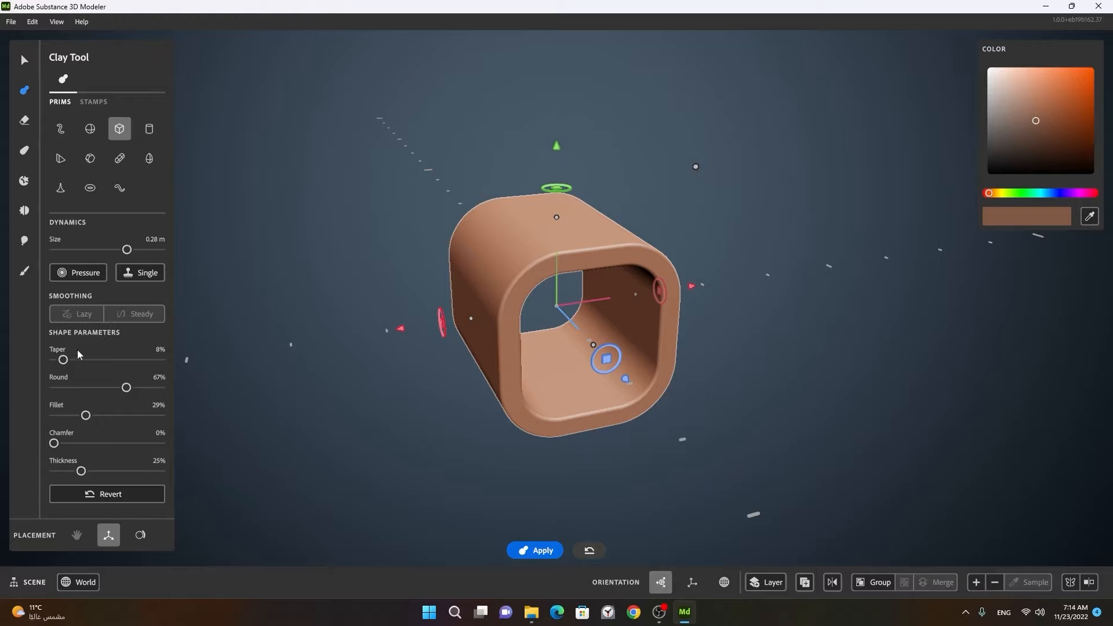
click(126, 493)
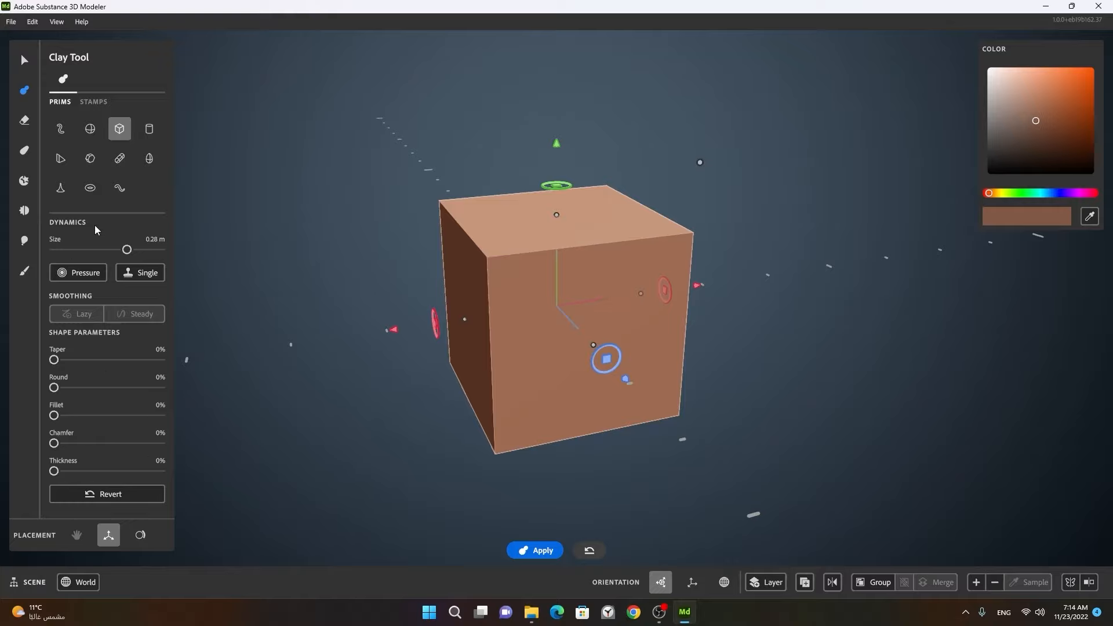
Compare the reset cylinder, cuboid and sphere primitives, and reduce the size to 0.12 m.
click(150, 129)
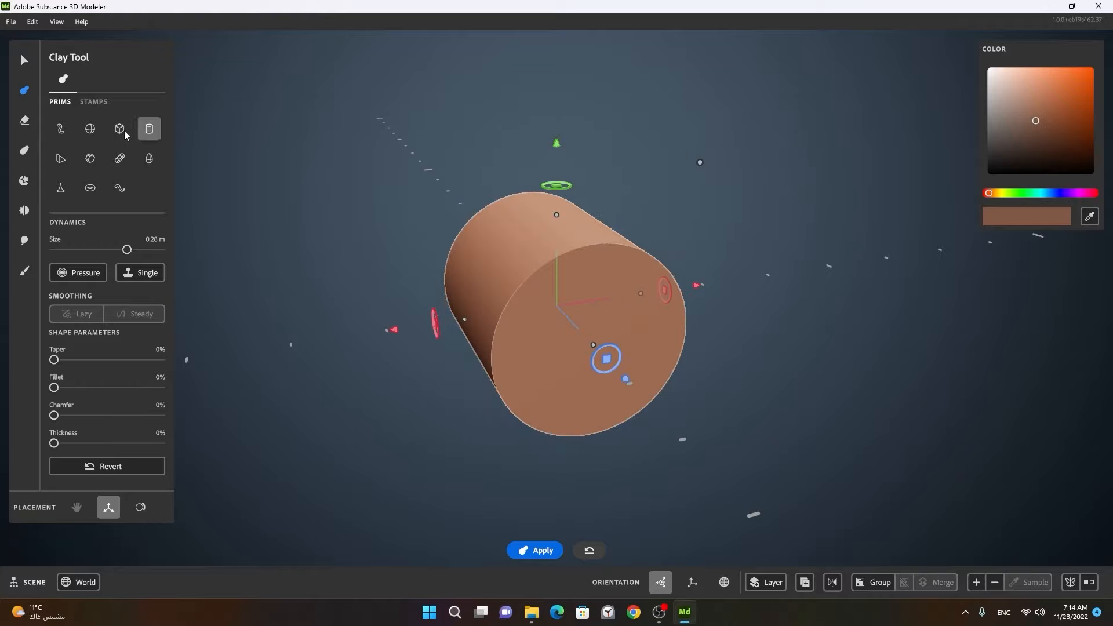
click(123, 130)
click(92, 129)
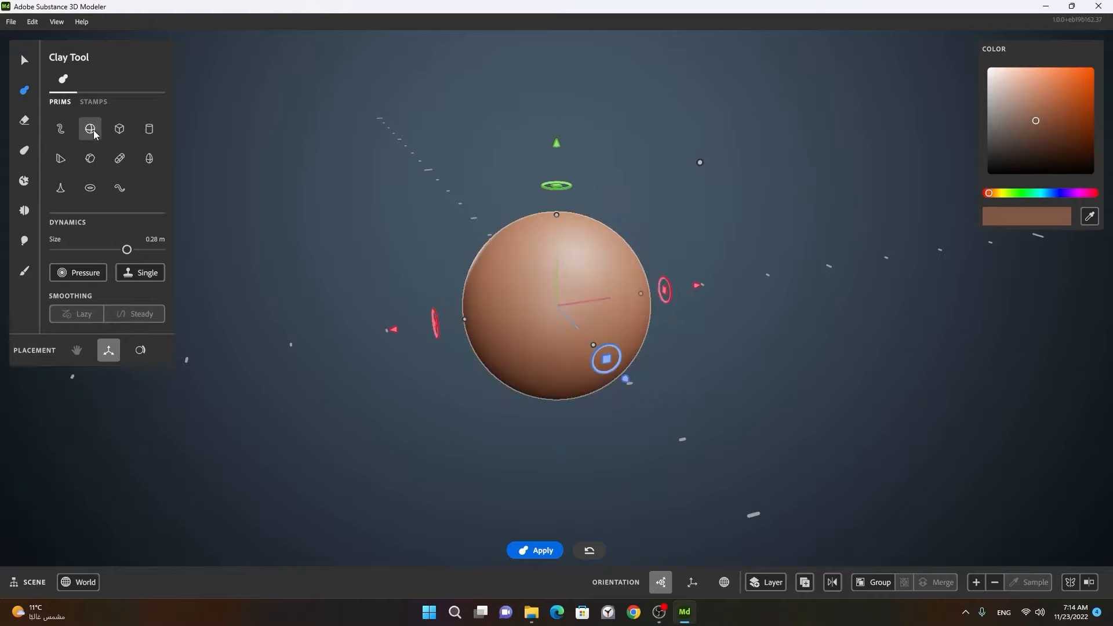
click(150, 130)
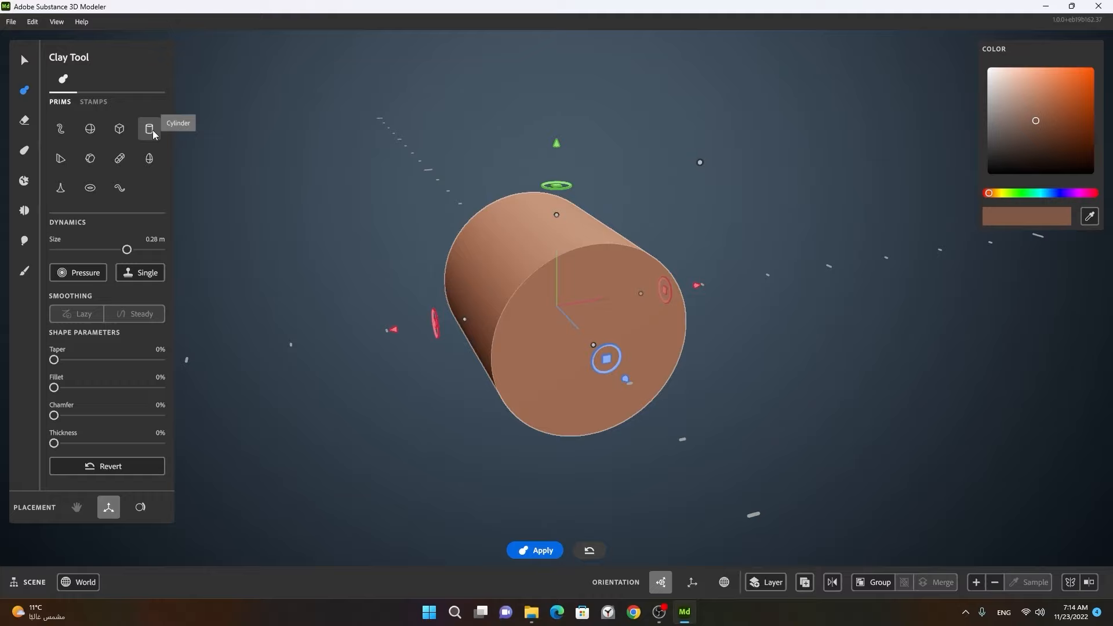
key(bracketleft)
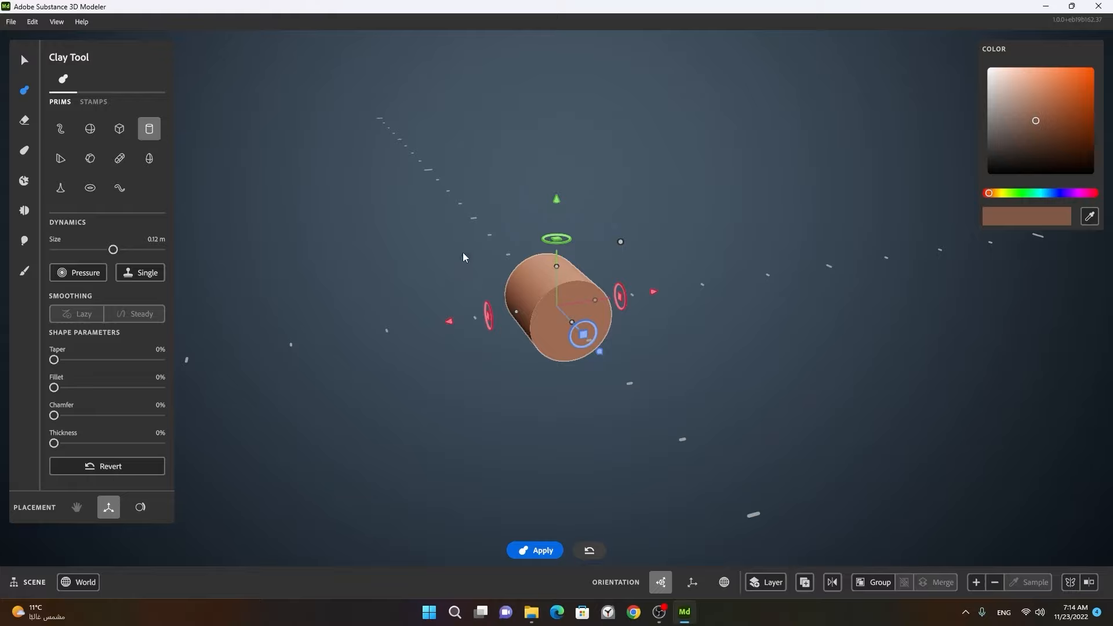
click(119, 129)
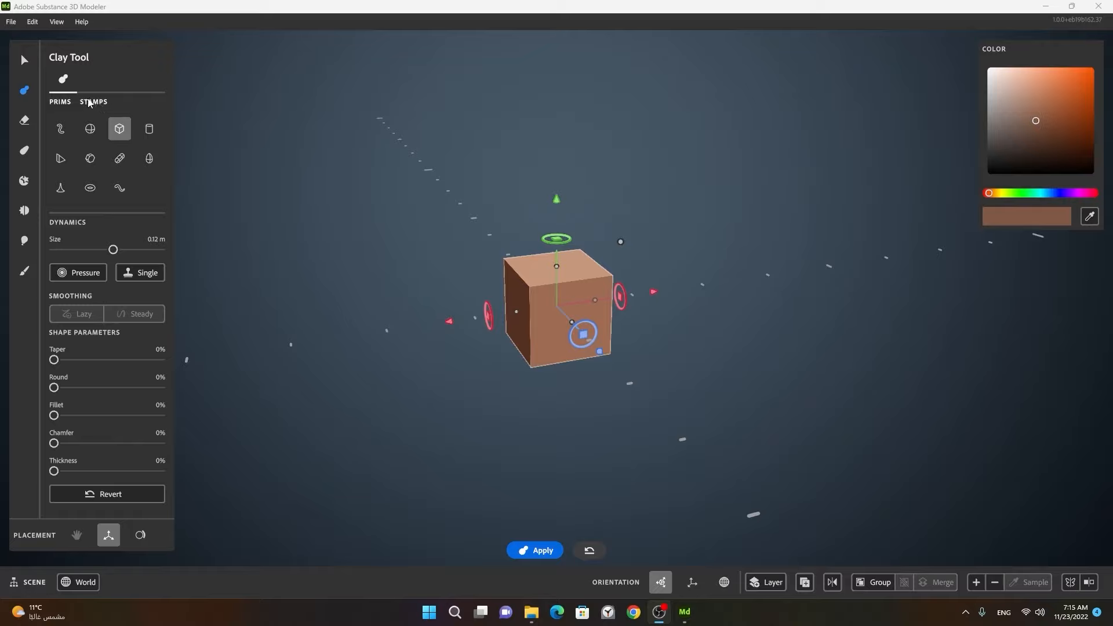
Preview the available primitives in turn, including the sphere, cuboid, cylinder, capsule, N-gon, triangular prism and torus.
click(60, 129)
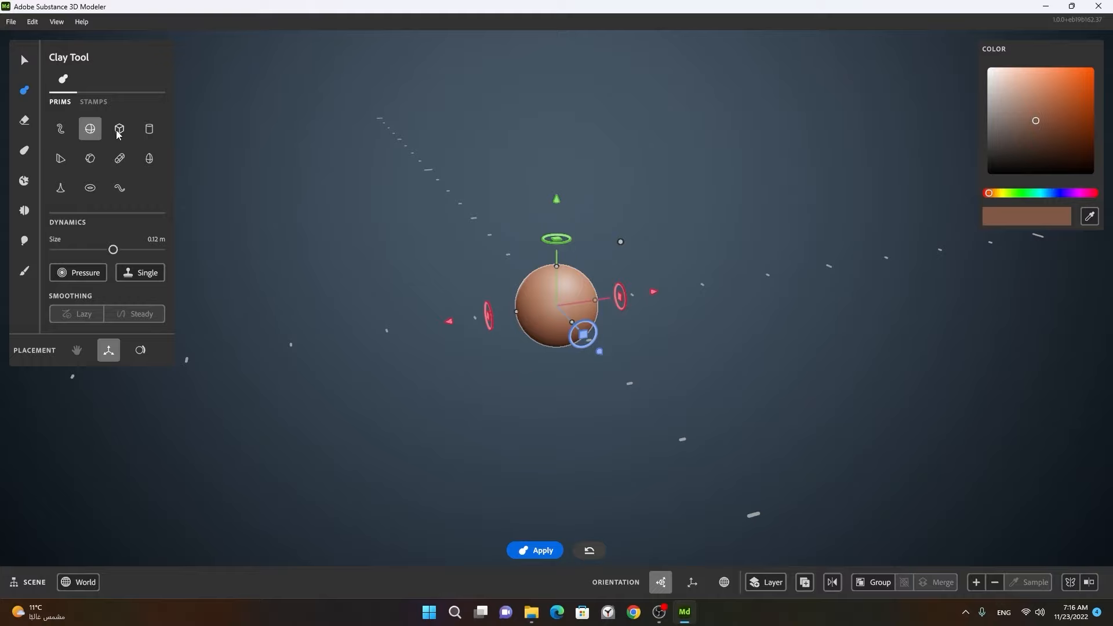
click(119, 131)
click(149, 128)
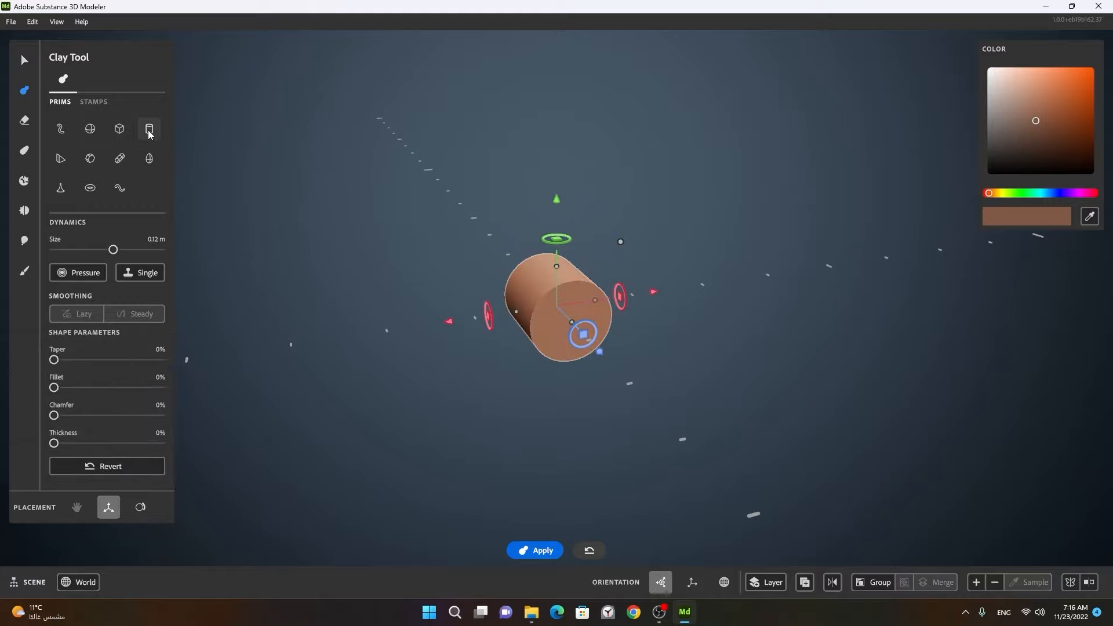
click(153, 161)
click(120, 160)
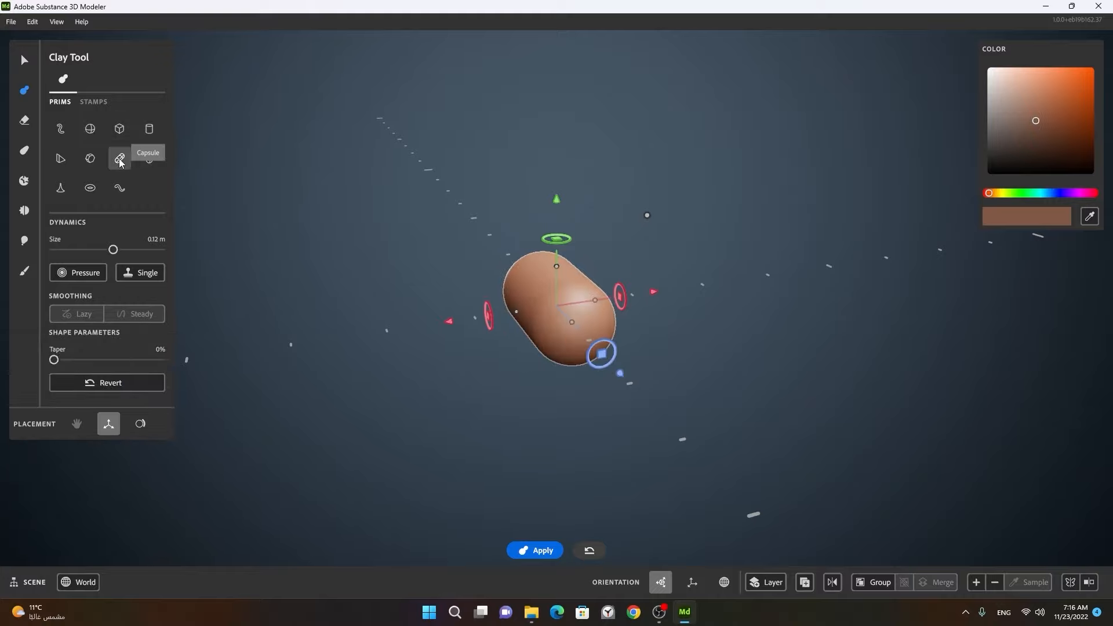
click(100, 159)
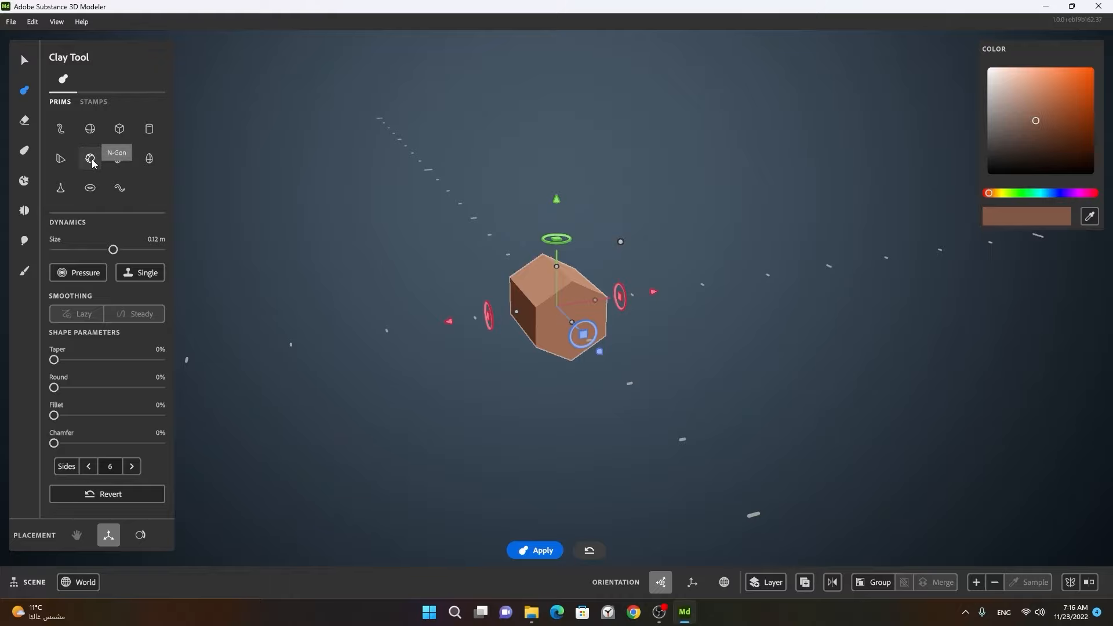
click(61, 158)
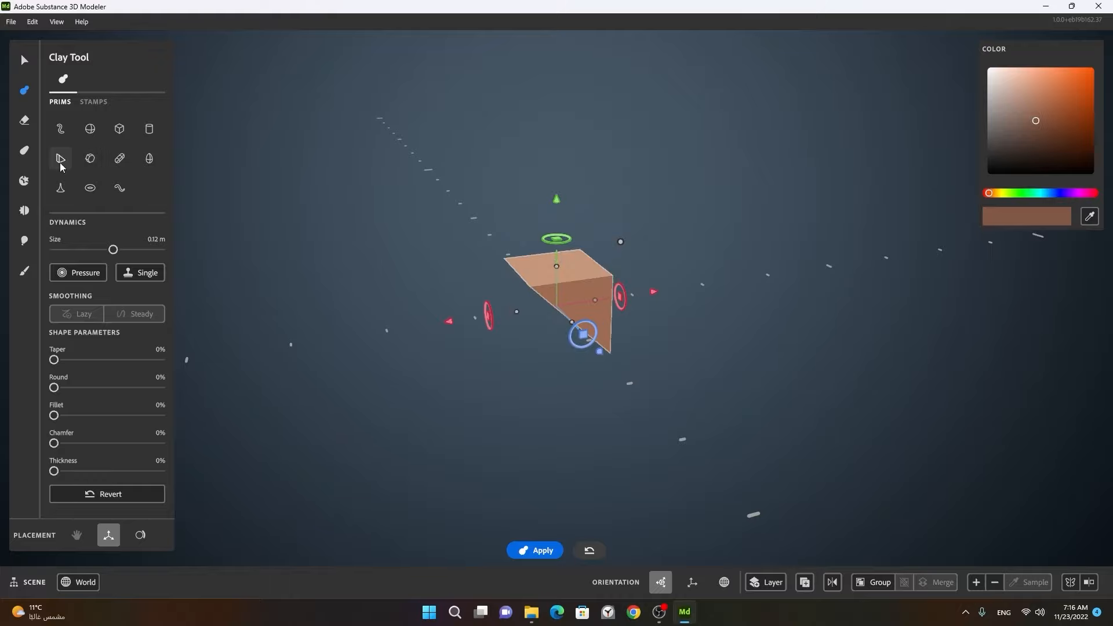
click(62, 188)
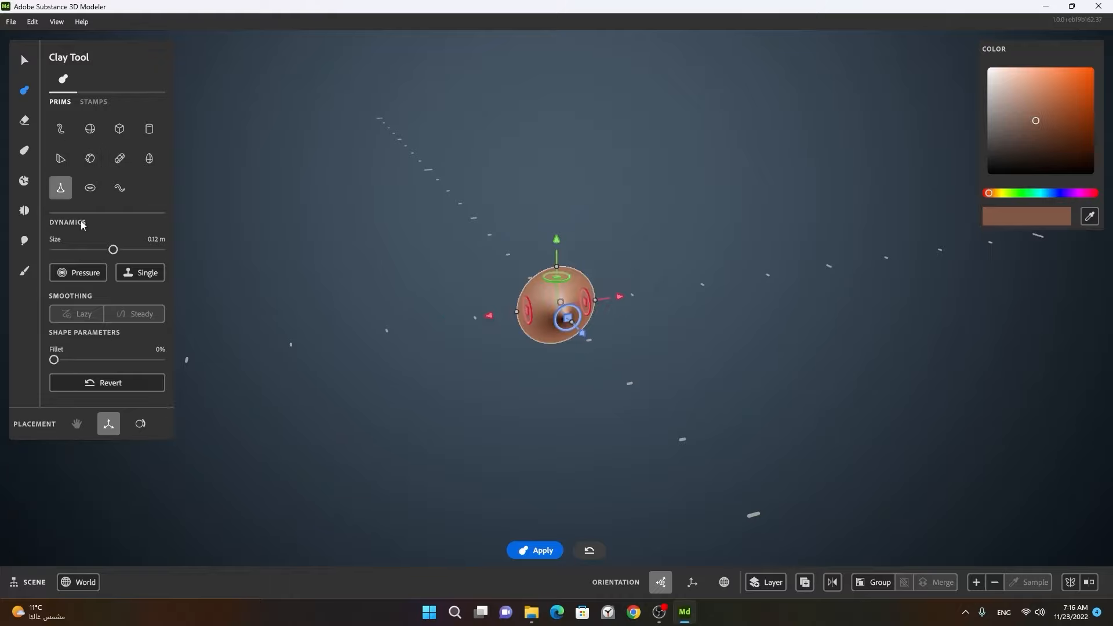
click(91, 189)
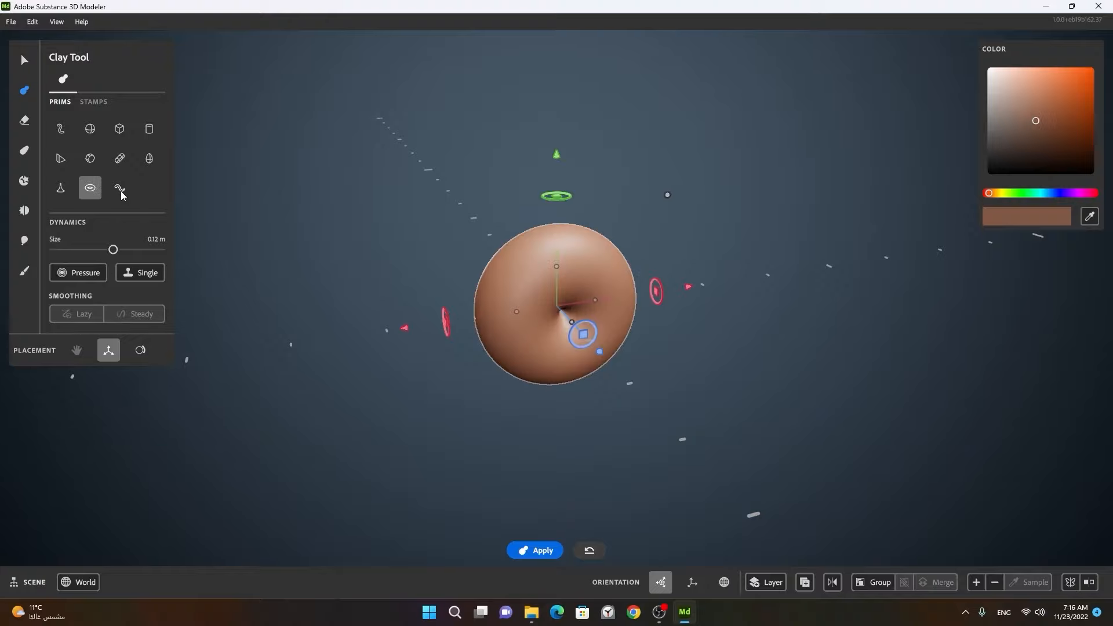
click(121, 190)
Switch to the first clay primitive and set its size to 0.35 m.
click(62, 134)
click(119, 250)
drag(121, 255, 131, 250)
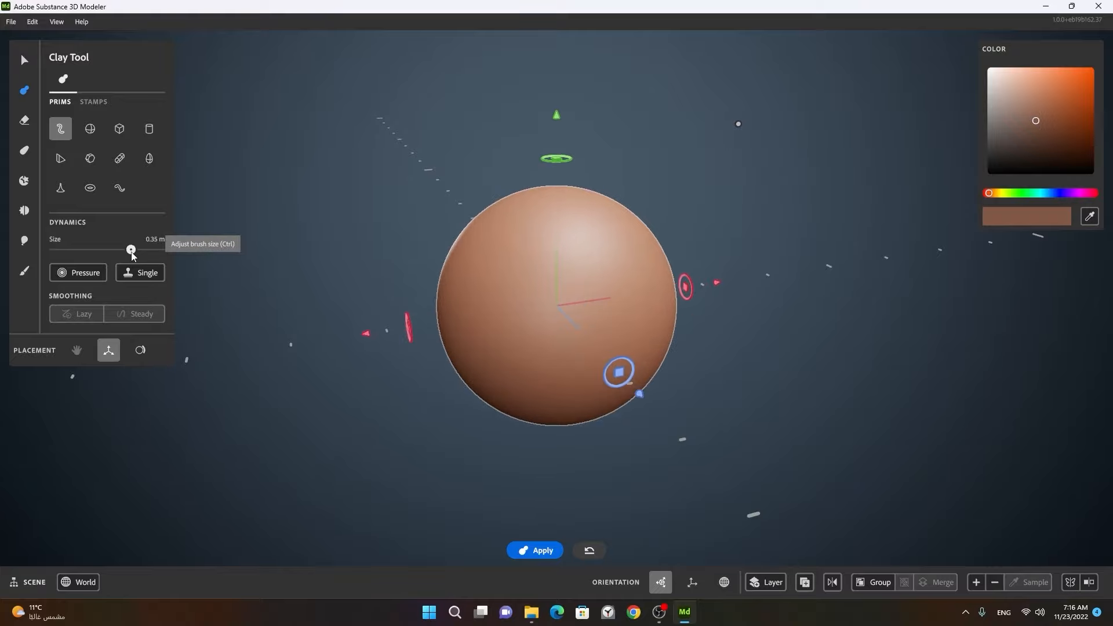
Switch to the cuboid primitive by way of the sphere, and set the cuboid's Round parameter to 53%.
click(91, 131)
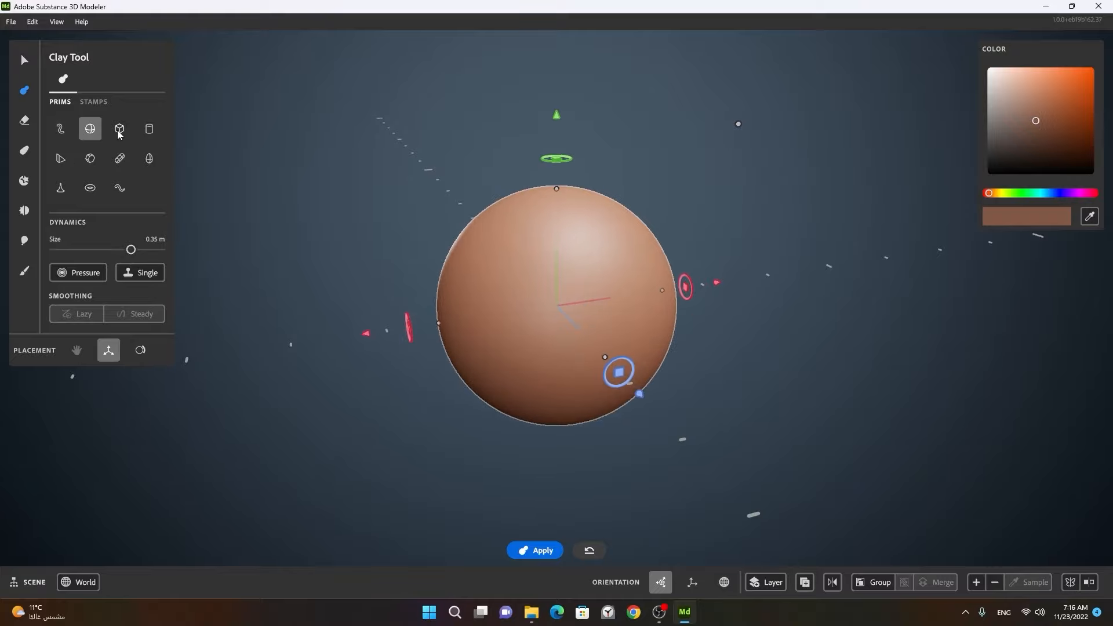
click(119, 131)
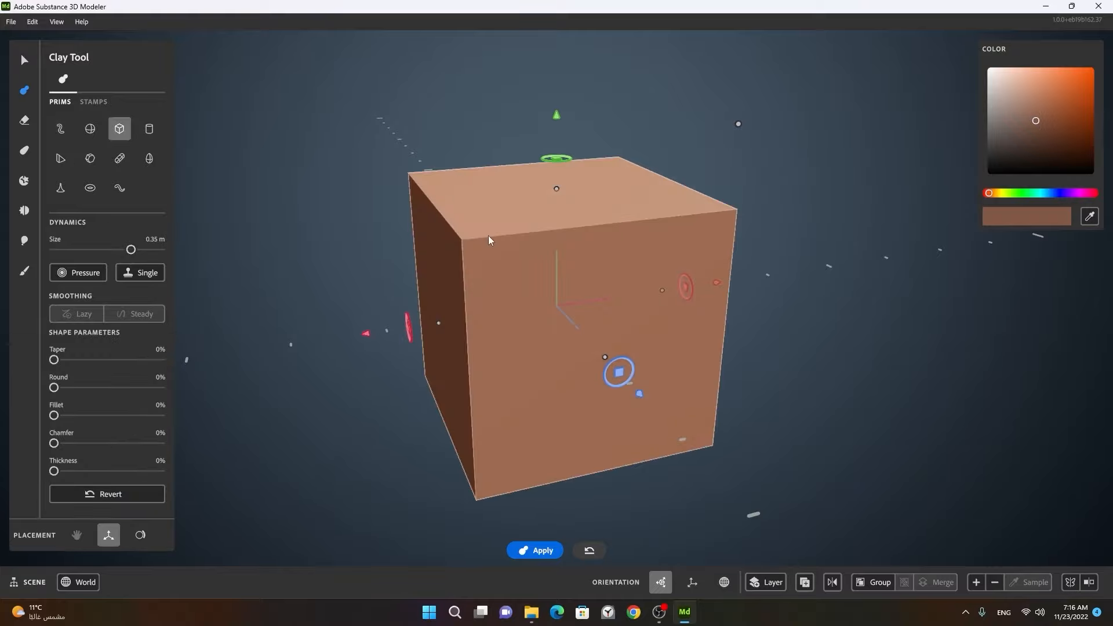
alt+right_drag(680, 262, 239, 388)
drag(54, 387, 110, 387)
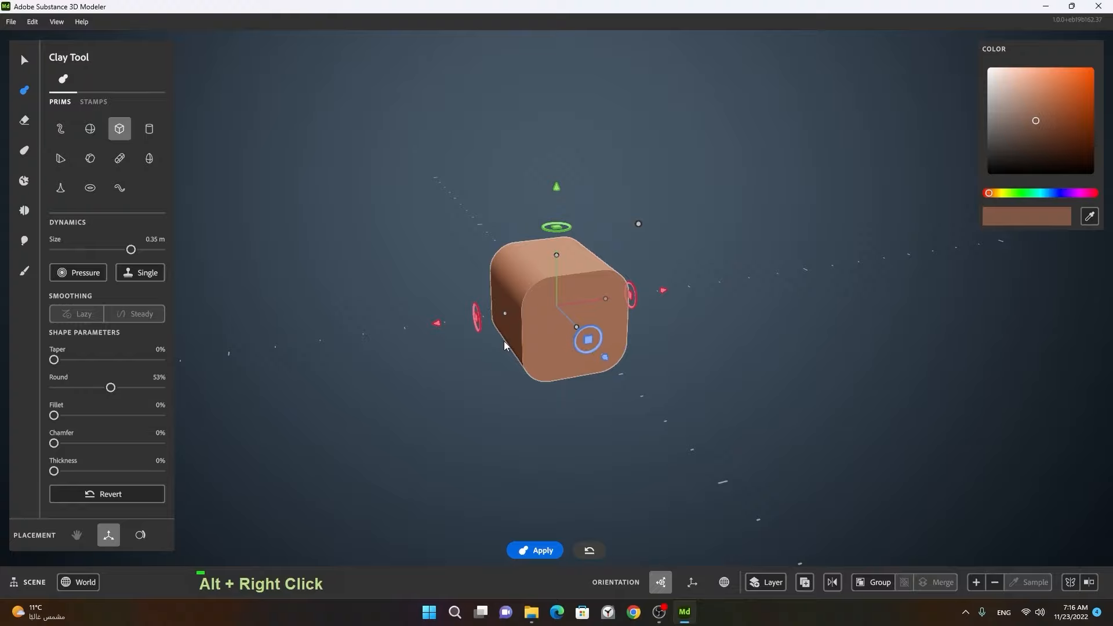
Rotate the rounded cuboid a quarter turn so its flat face points up, and set its Fillet to 15%.
ctrl+click(480, 319)
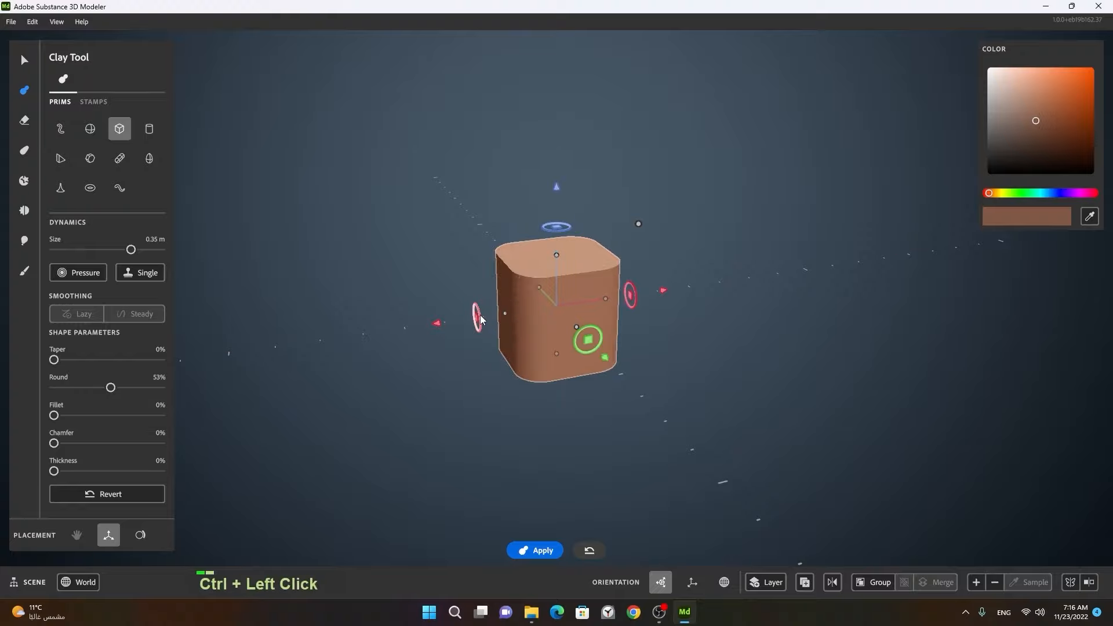
alt+drag(606, 306, 764, 310)
alt+right_drag(764, 310, 678, 307)
drag(54, 416, 71, 419)
alt+right_drag(575, 387, 579, 378)
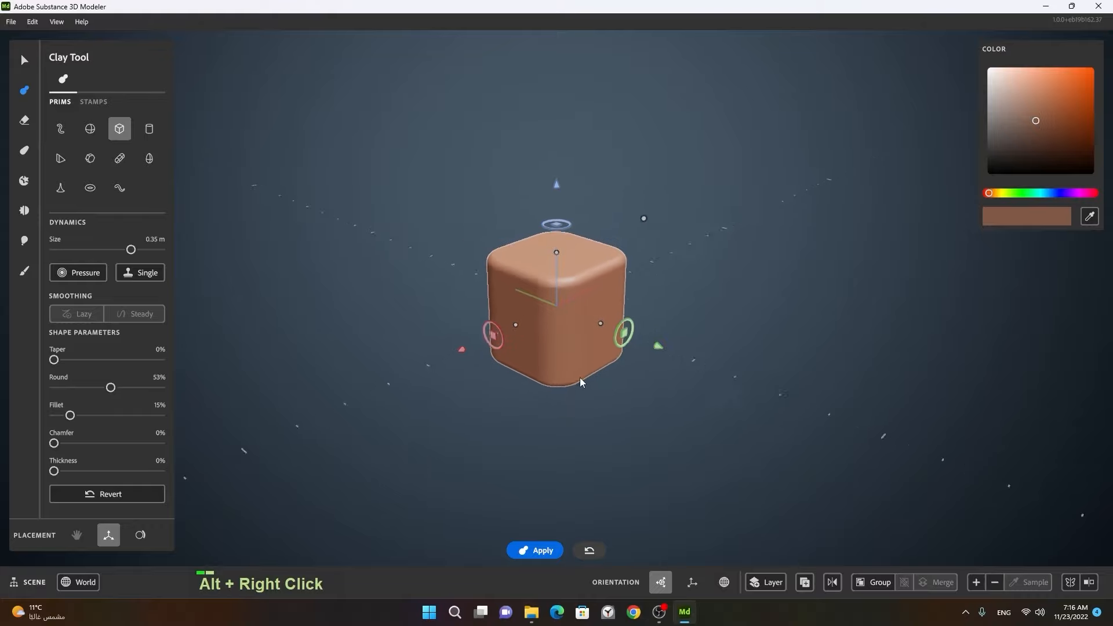
alt+drag(580, 378, 590, 395)
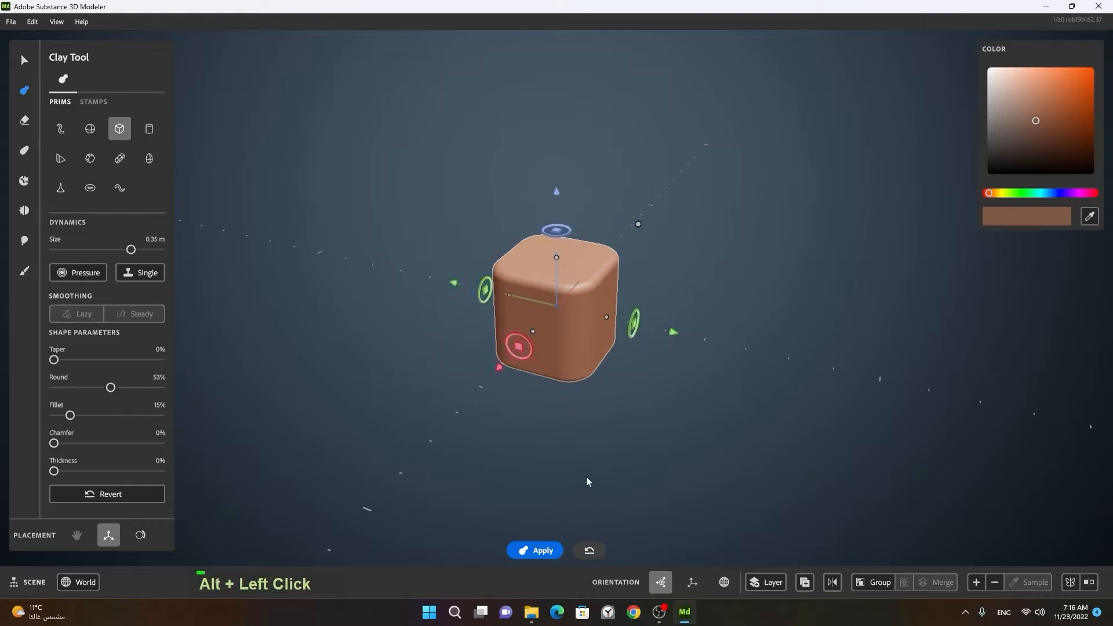
Apply the filleted cuboid as clay and move the active cuboid along its green axis, clear of the applied one.
click(539, 551)
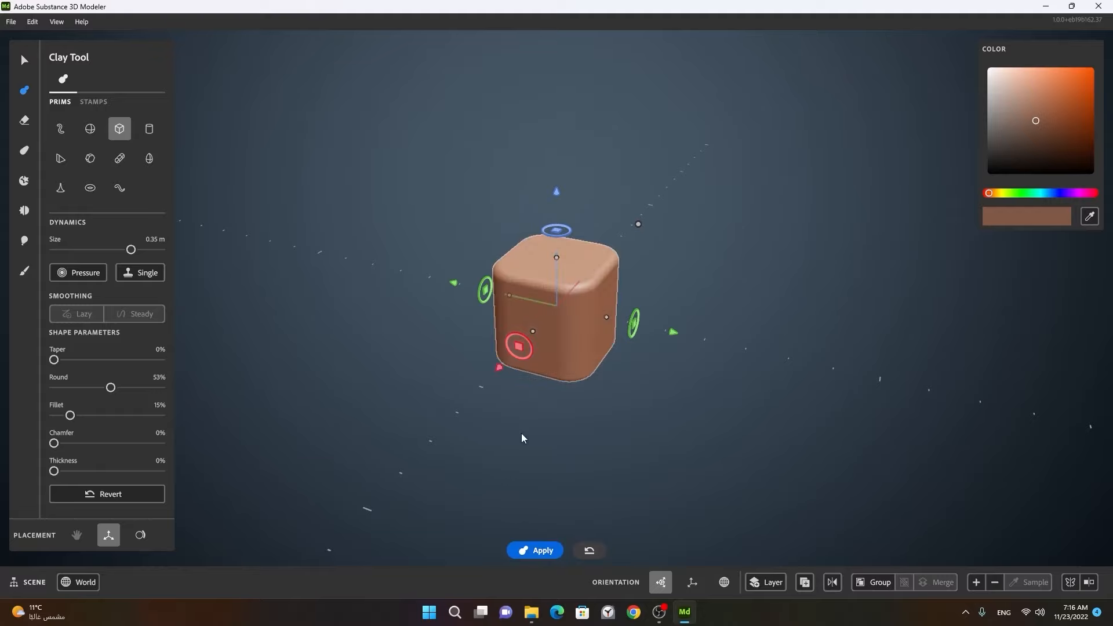
key(space)
drag(672, 333, 948, 396)
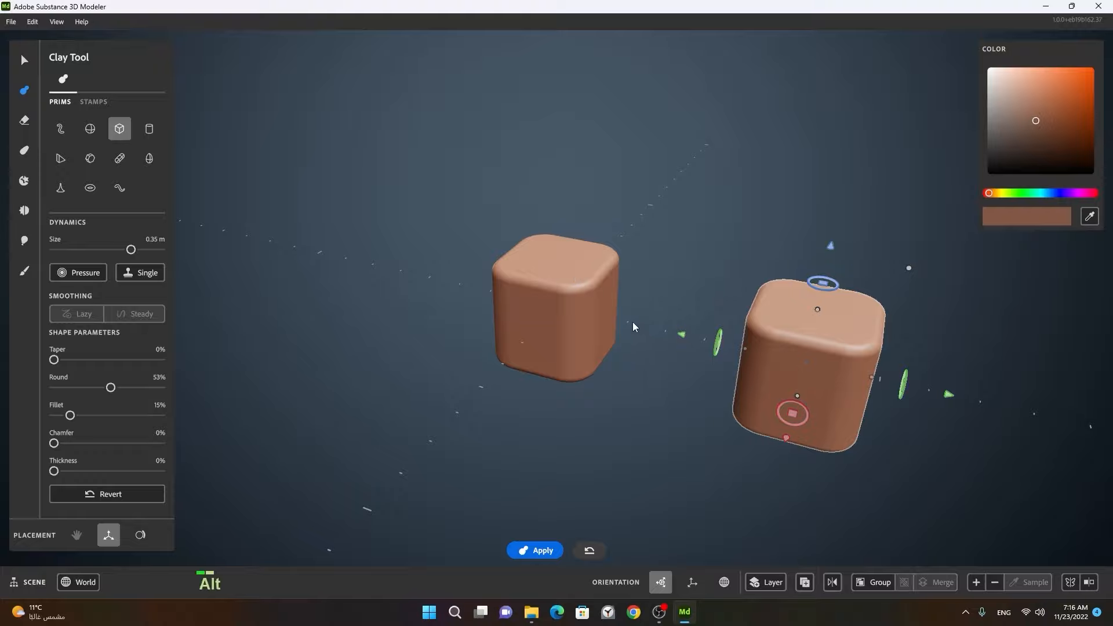
alt+drag(632, 322, 564, 340)
alt+right_drag(563, 340, 470, 283)
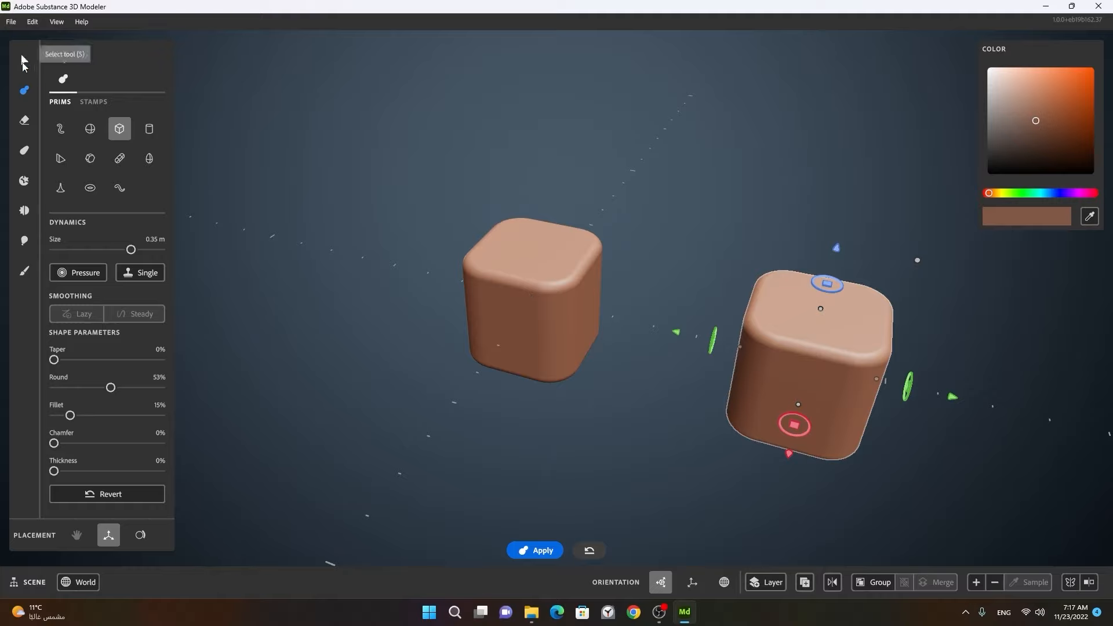
Inspect the applied cuboid from several angles with the Select tool, and return to the Clay tool.
key(s)
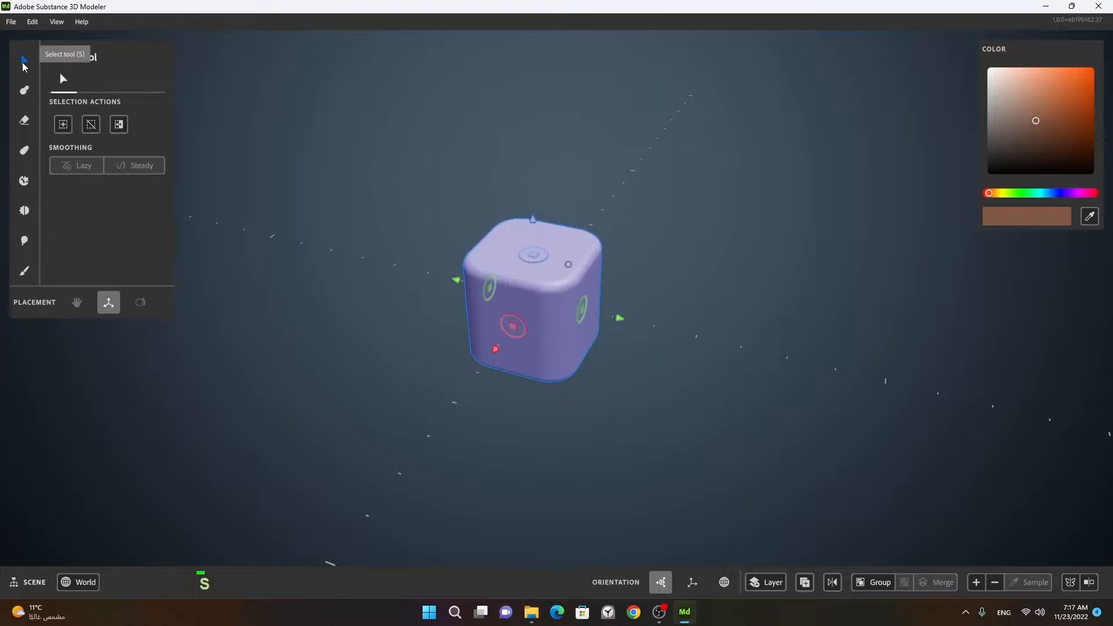
alt+drag(652, 311, 614, 319)
alt+right_drag(613, 318, 625, 315)
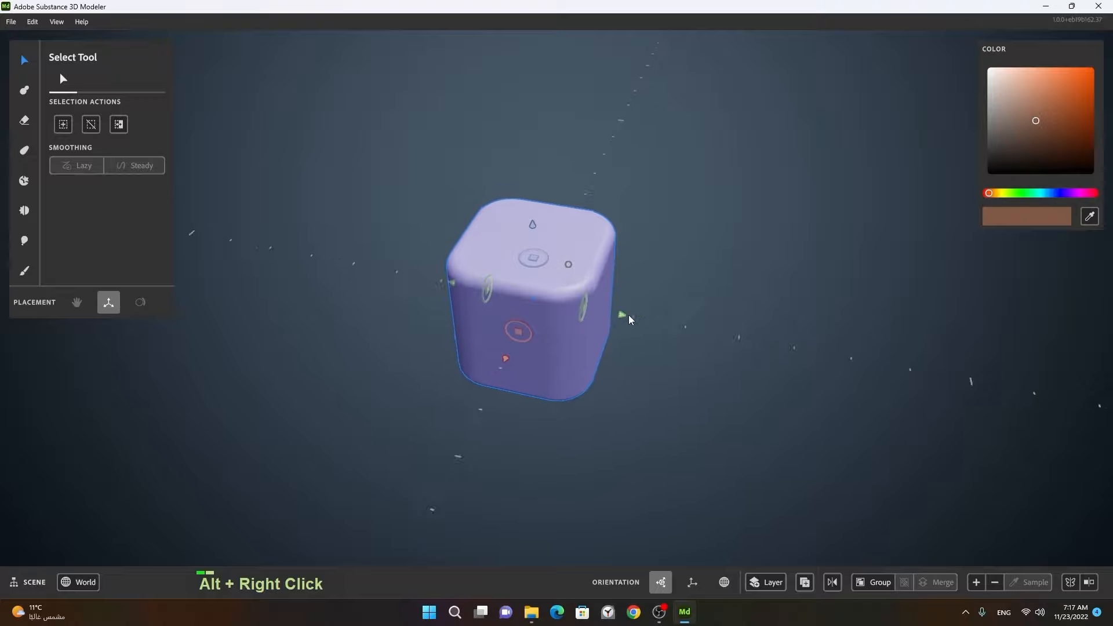
alt+drag(626, 315, 501, 236)
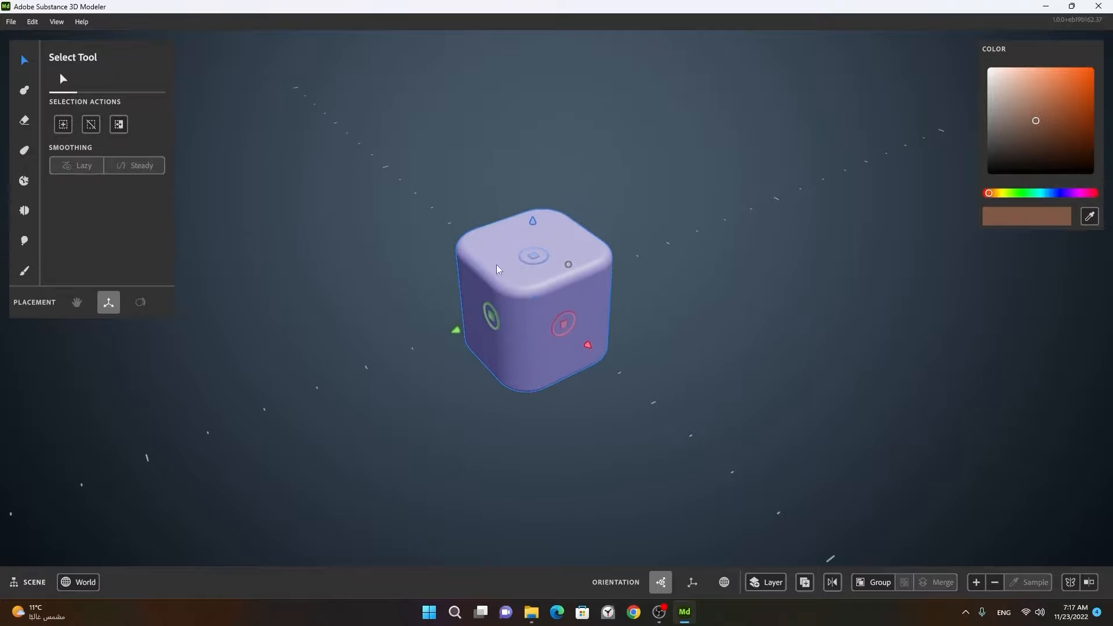
alt+right_drag(680, 265, 463, 304)
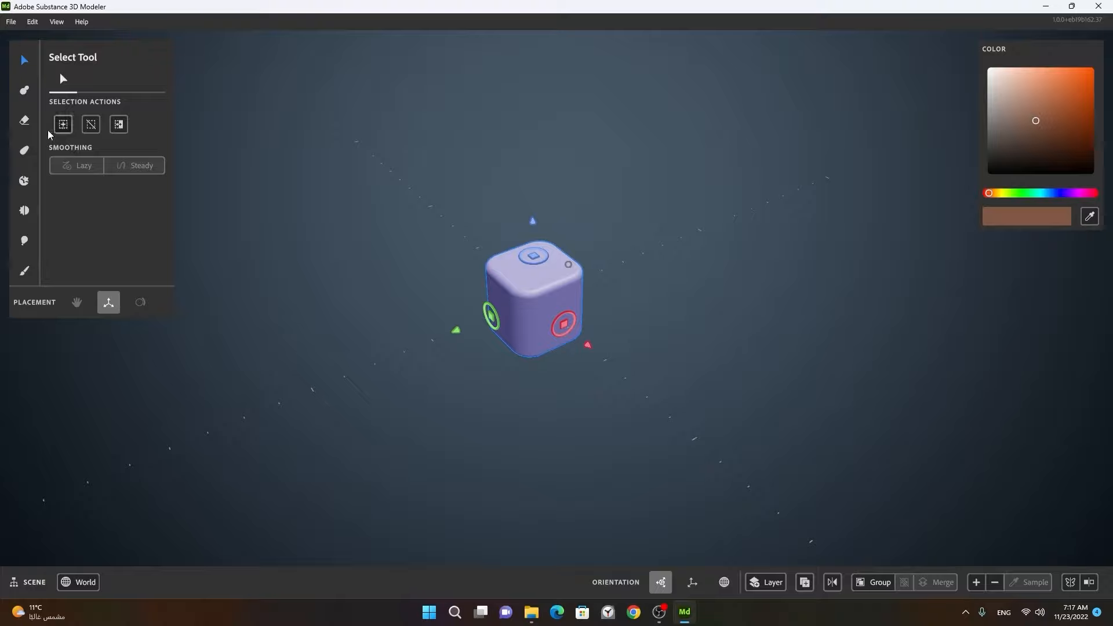
click(24, 90)
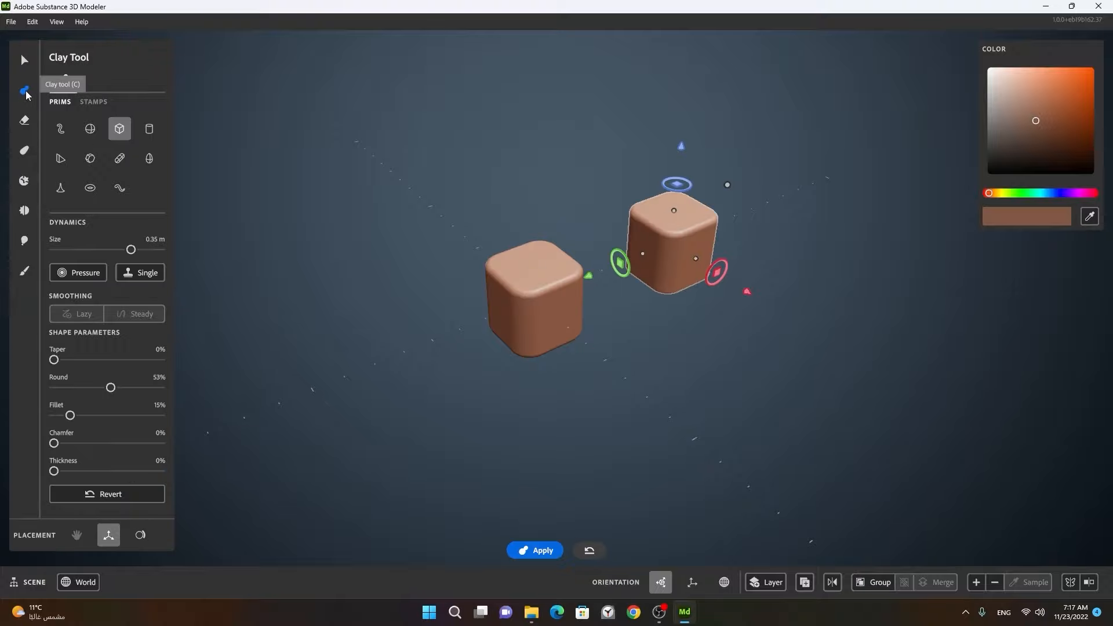
Move the active cuboid to overlap the applied cube, and stretch it to a size of 0.79 m with extra height.
alt+drag(680, 350, 608, 345)
alt+right_drag(609, 345, 608, 310)
alt+drag(608, 310, 594, 364)
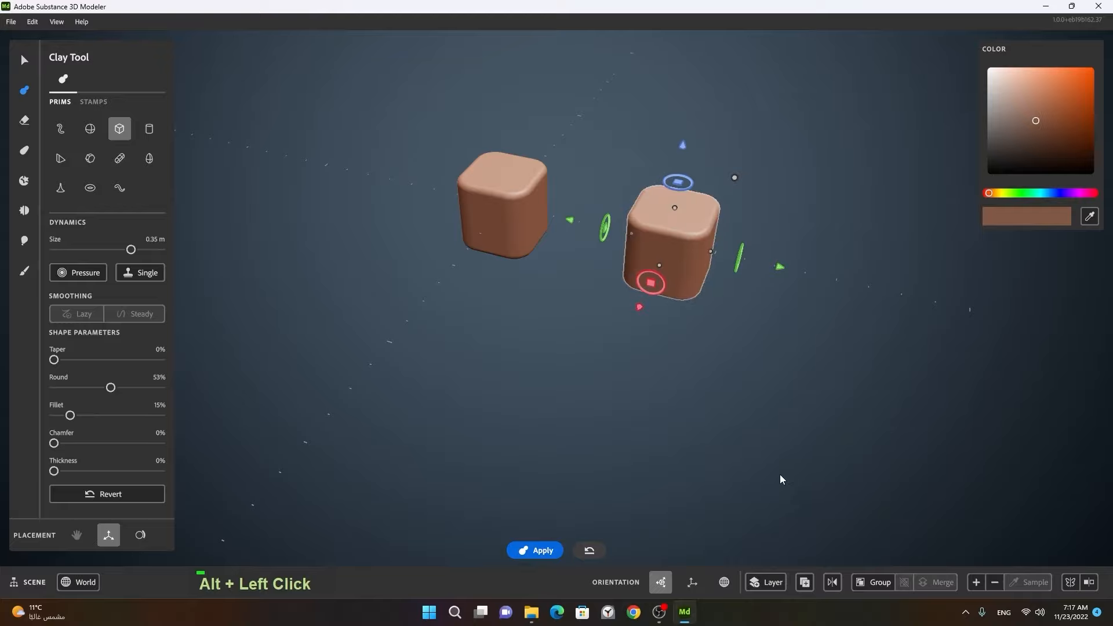
alt+right_drag(603, 384, 579, 356)
alt+drag(579, 356, 602, 355)
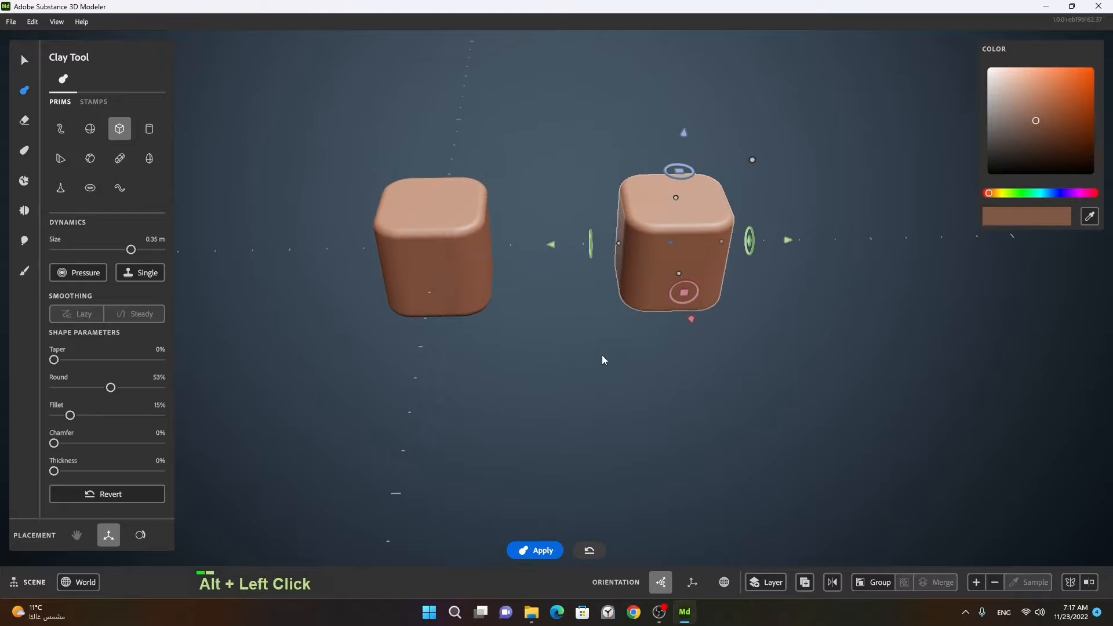
alt+middle_drag(602, 354, 635, 381)
drag(801, 272, 639, 278)
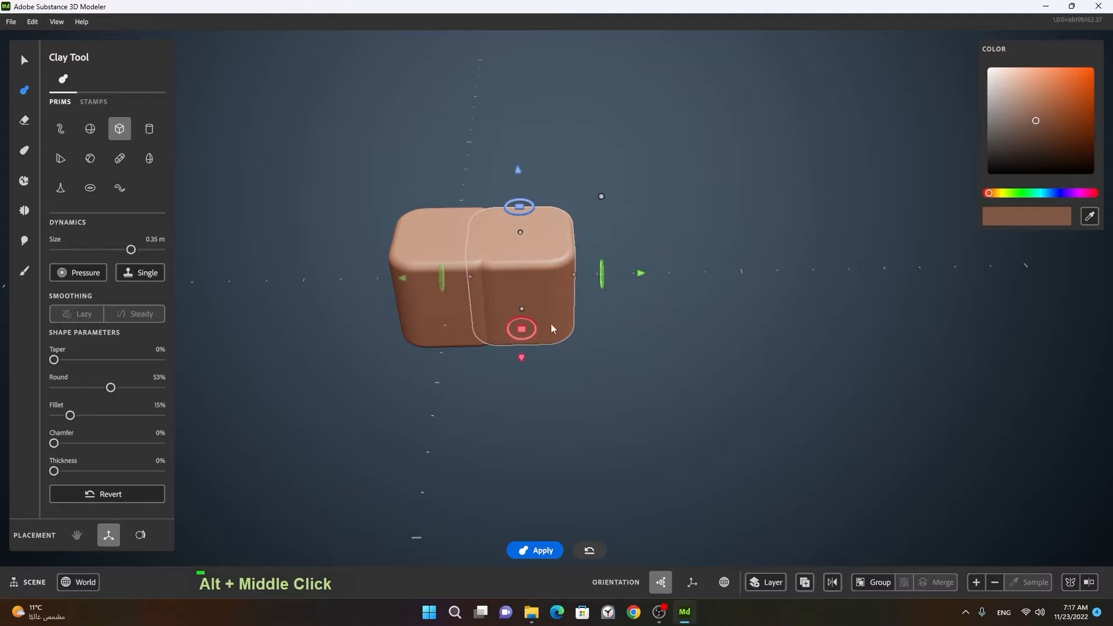
drag(521, 310, 520, 354)
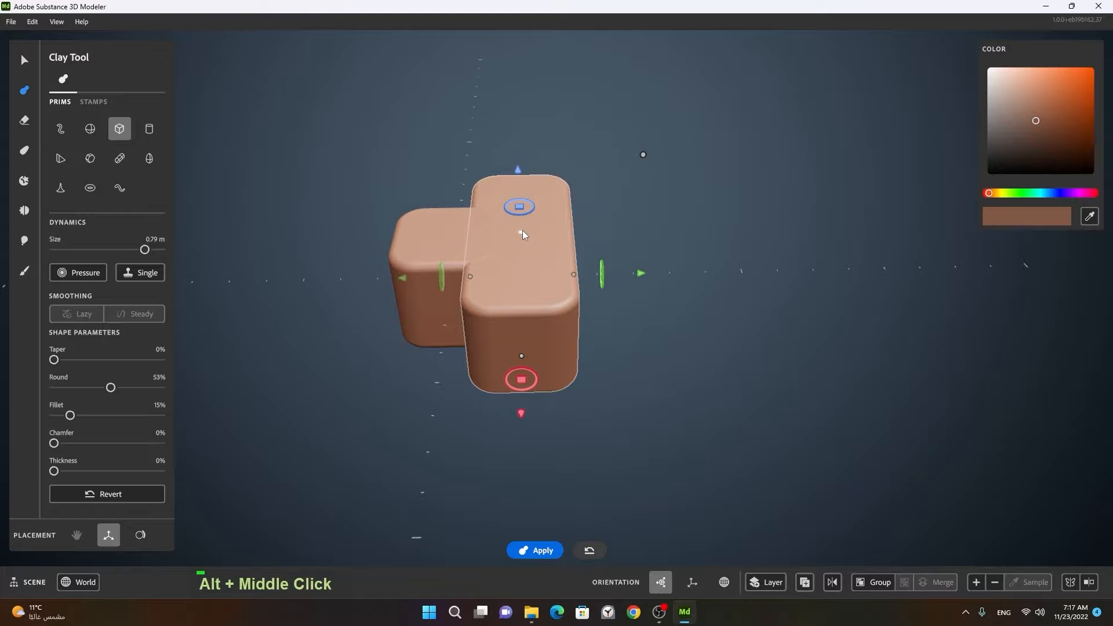
ctrl+drag(523, 230, 526, 346)
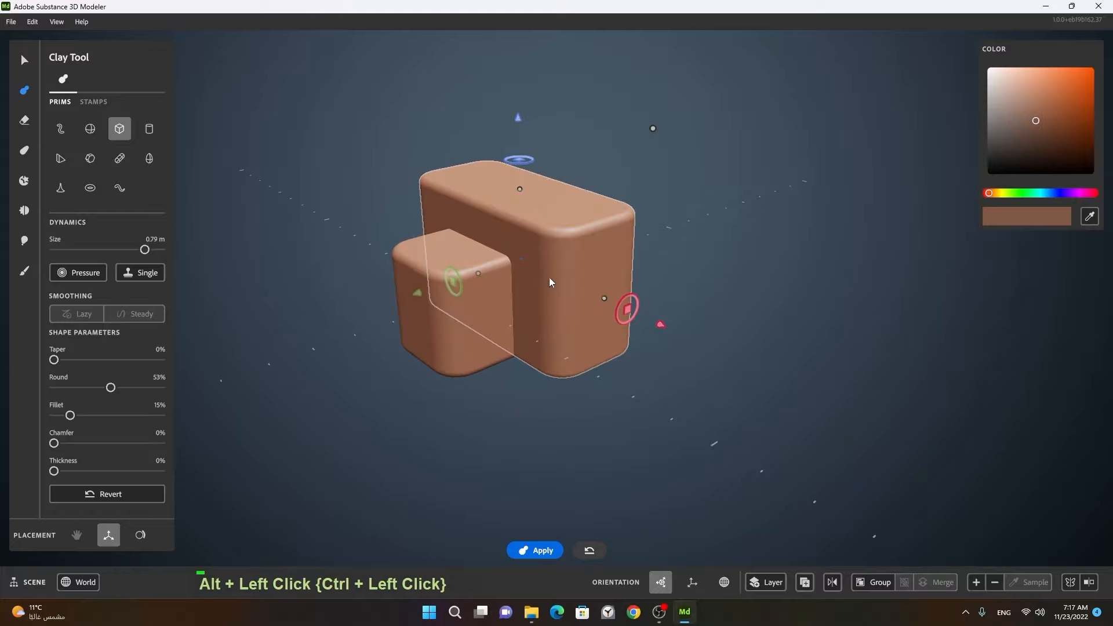
Apply the enlarged cuboid against the first cube, examining their junction close up before and after.
alt+right_drag(464, 284, 506, 301)
alt+middle_drag(506, 301, 651, 258)
alt+drag(651, 258, 620, 229)
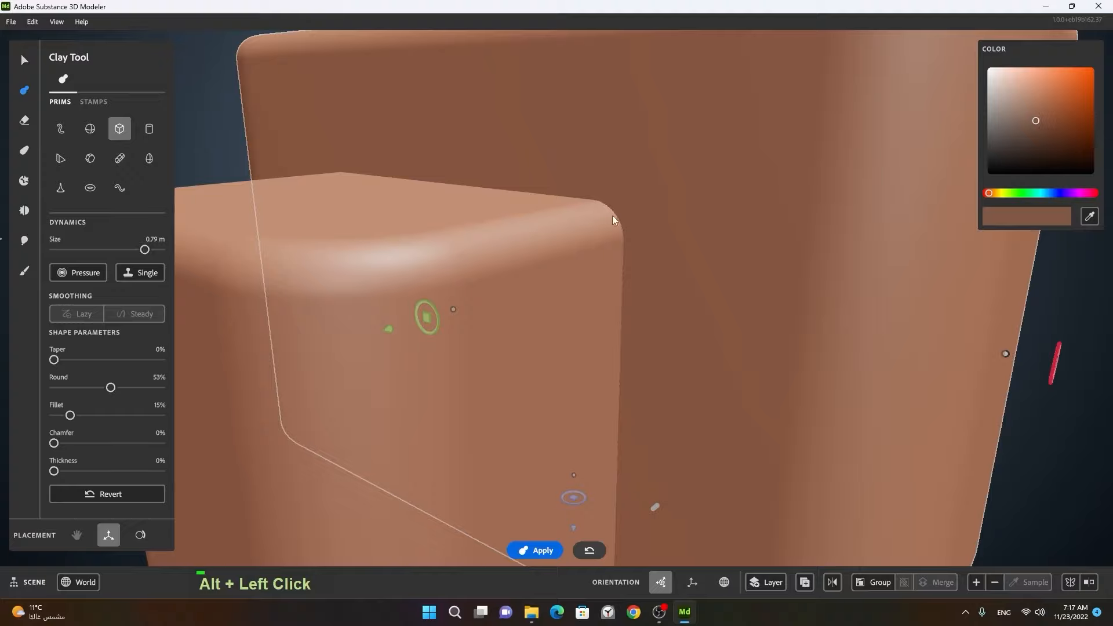
alt+right_drag(617, 245, 755, 282)
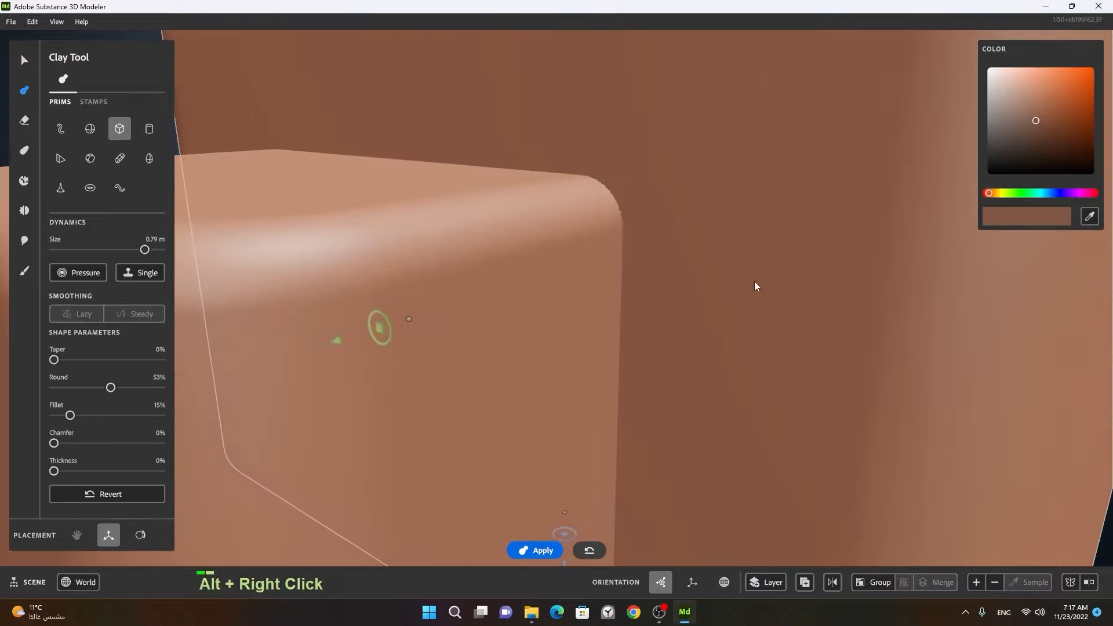
key(space)
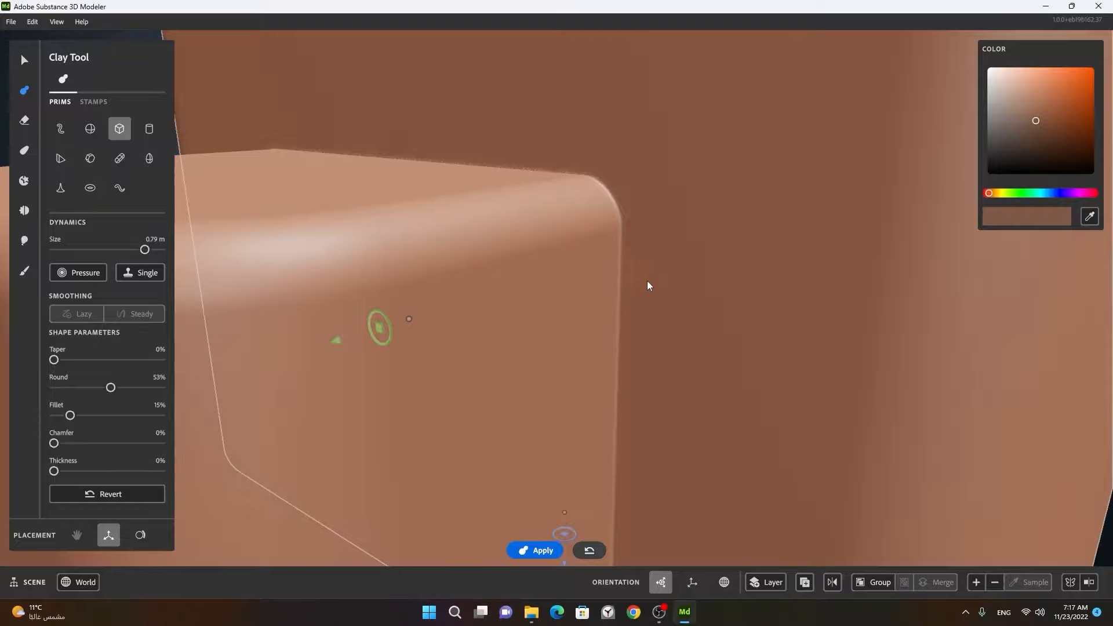
alt+right_drag(648, 285, 451, 292)
alt+drag(649, 294, 637, 291)
alt+middle_drag(637, 291, 478, 333)
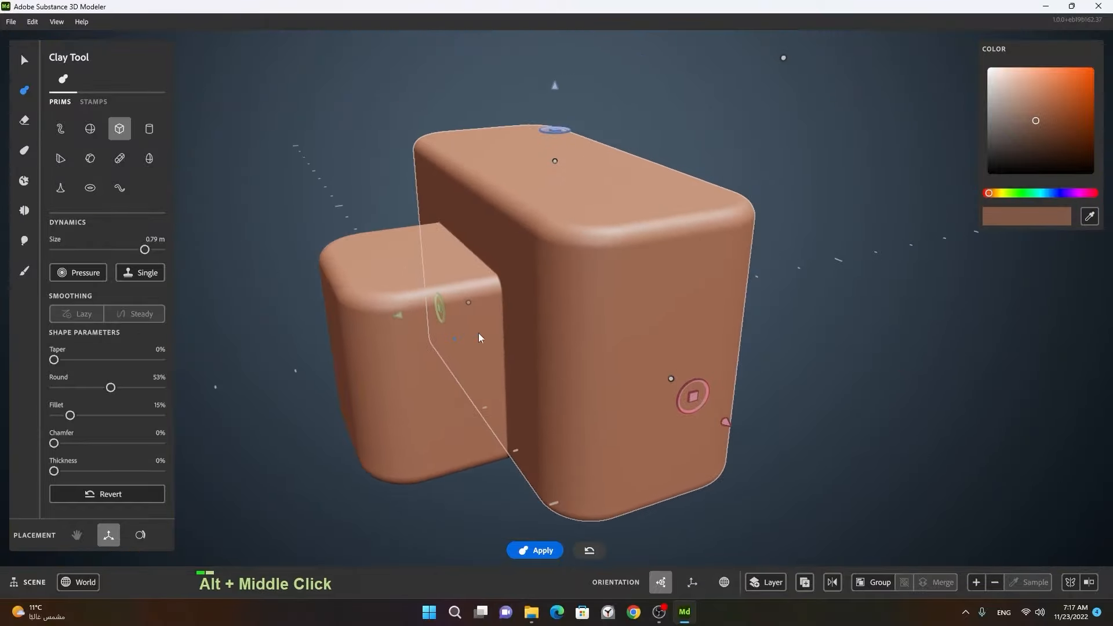
alt+right_drag(804, 314, 672, 339)
alt+drag(672, 339, 643, 315)
alt+right_drag(643, 316, 733, 321)
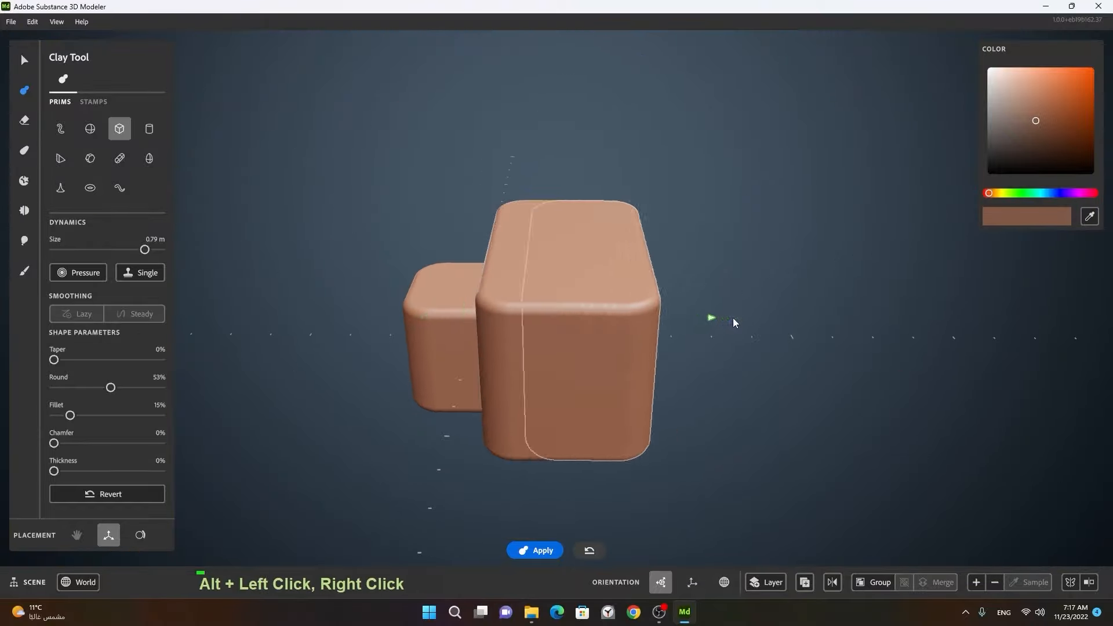
Move the active cuboid away from the merged blocks and examine the blended edge between them close up.
drag(733, 317, 587, 377)
alt+right_drag(586, 377, 663, 416)
alt+middle_drag(663, 416, 571, 306)
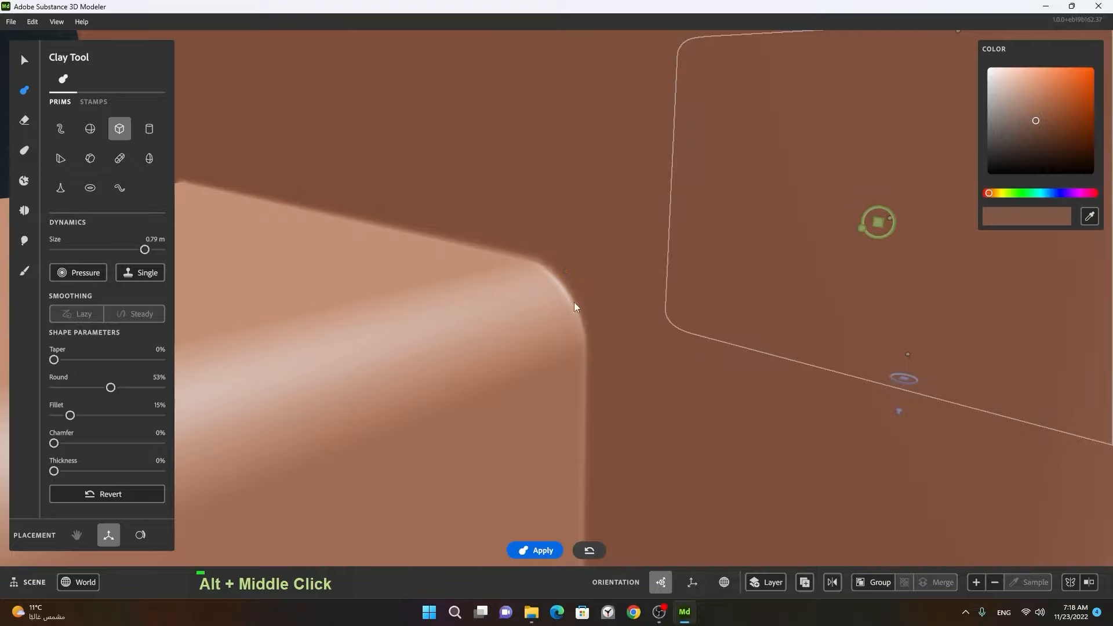
alt+right_drag(574, 305, 478, 380)
alt+drag(479, 381, 816, 377)
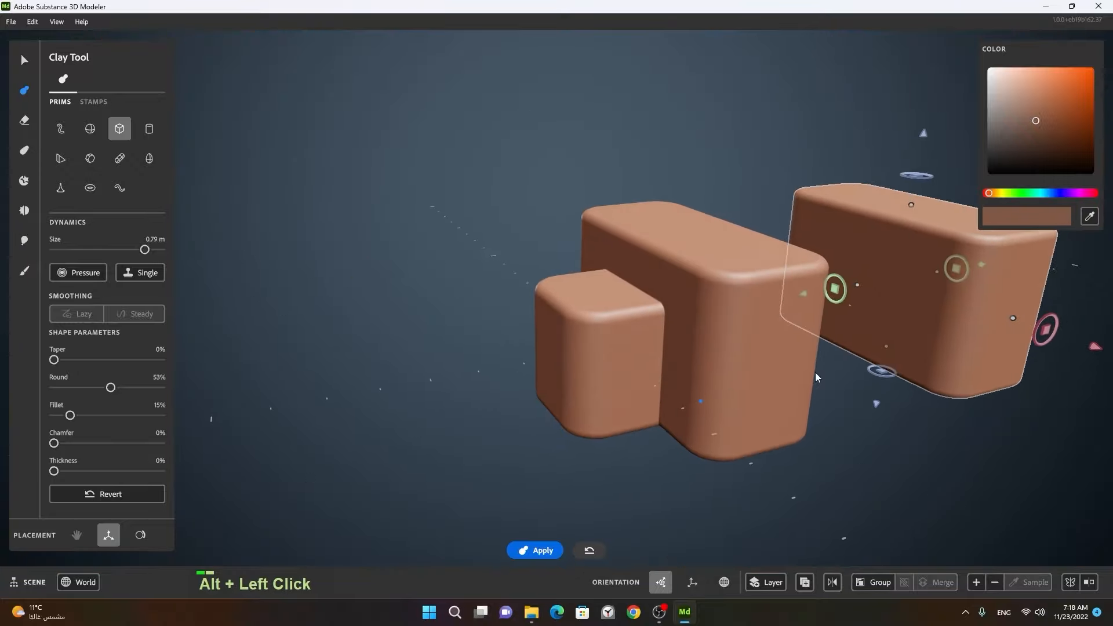
alt+right_drag(814, 372, 816, 373)
mouse_move(816, 373)
alt+middle_down()
mouse_move(557, 423)
mouse_move(715, 374)
mouse_move(446, 391)
alt+middle_up()
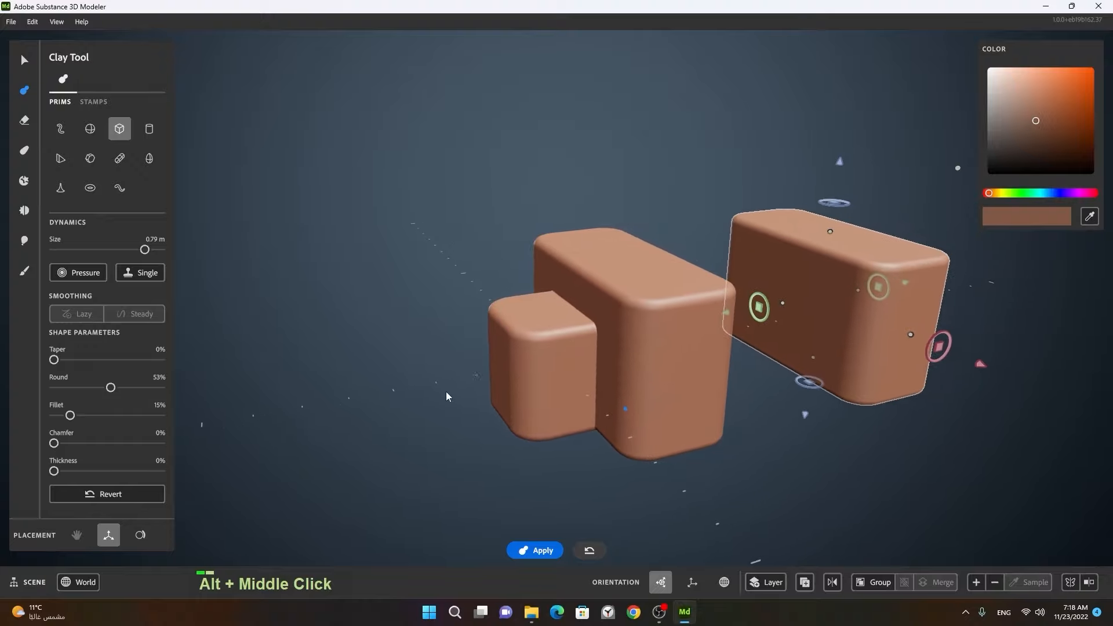
Reshape the active cuboid into a wide, flat slab with a size of 1.33 m and place it under the blocks.
key(f)
alt+middle_drag(757, 364, 627, 335)
scroll(678, 342, down, 5)
alt+drag(729, 345, 684, 360)
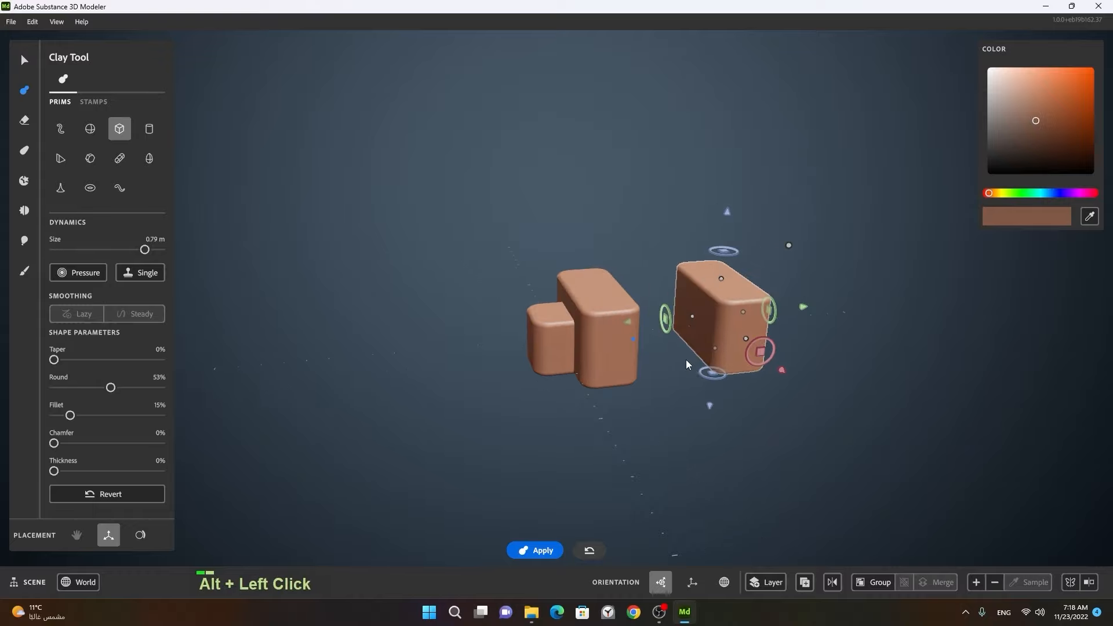
drag(745, 338, 753, 345)
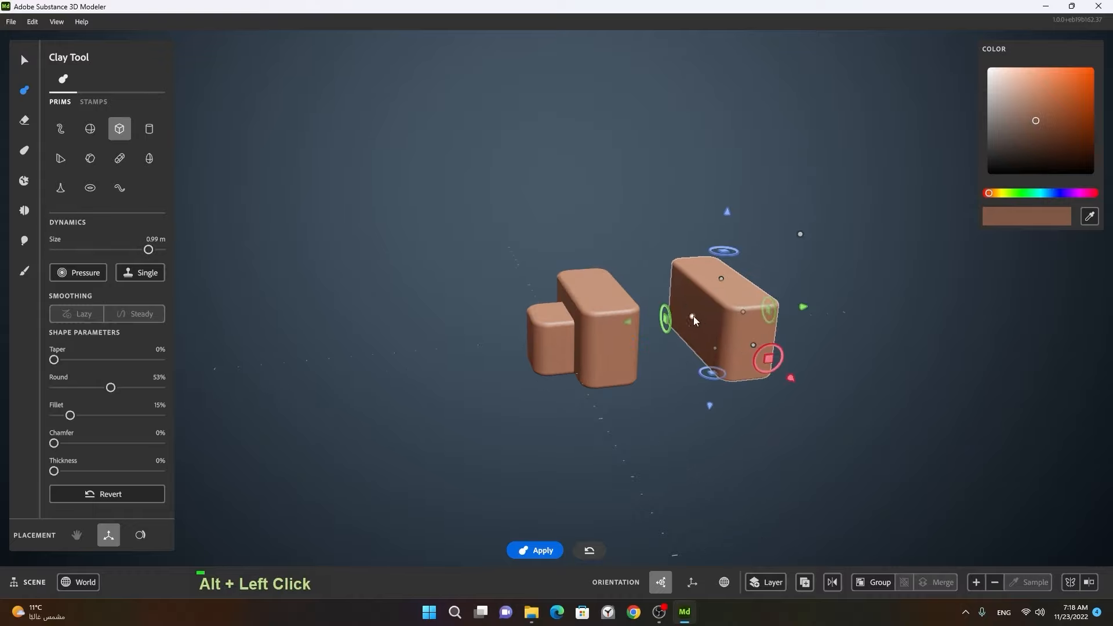
drag(693, 315, 627, 325)
drag(736, 286, 721, 306)
drag(866, 303, 745, 312)
Raise the slab into the base of the blocks, apply it, and move the active slab off to the side.
alt+drag(590, 256, 722, 276)
alt+right_drag(722, 277, 634, 363)
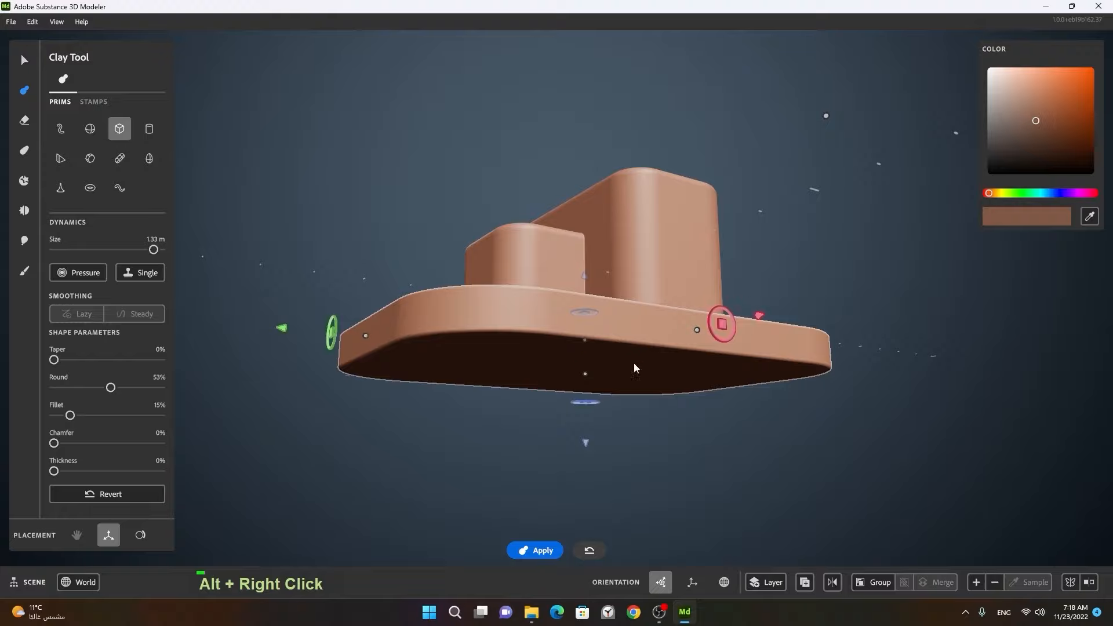
alt+drag(586, 443, 698, 412)
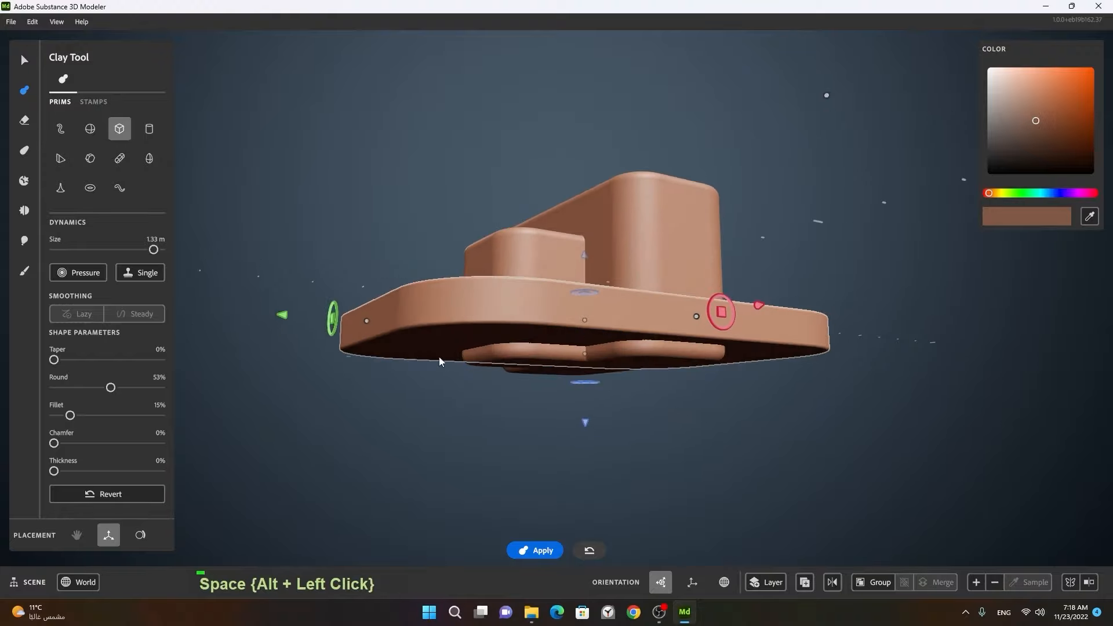
drag(287, 322, 654, 437)
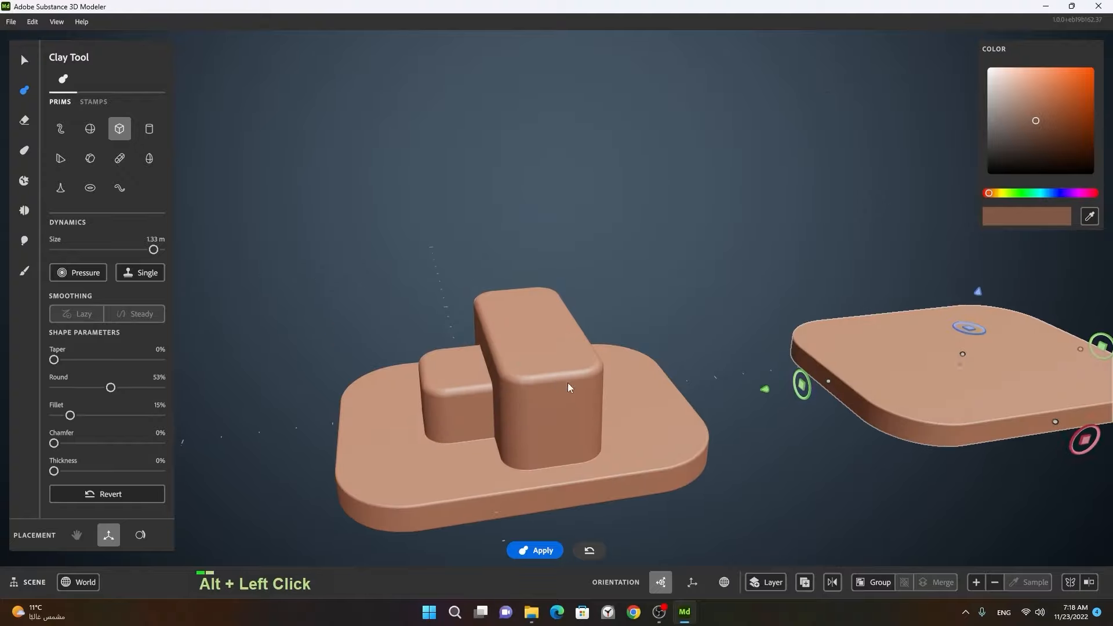
alt+right_drag(562, 383, 645, 379)
alt+drag(644, 379, 614, 415)
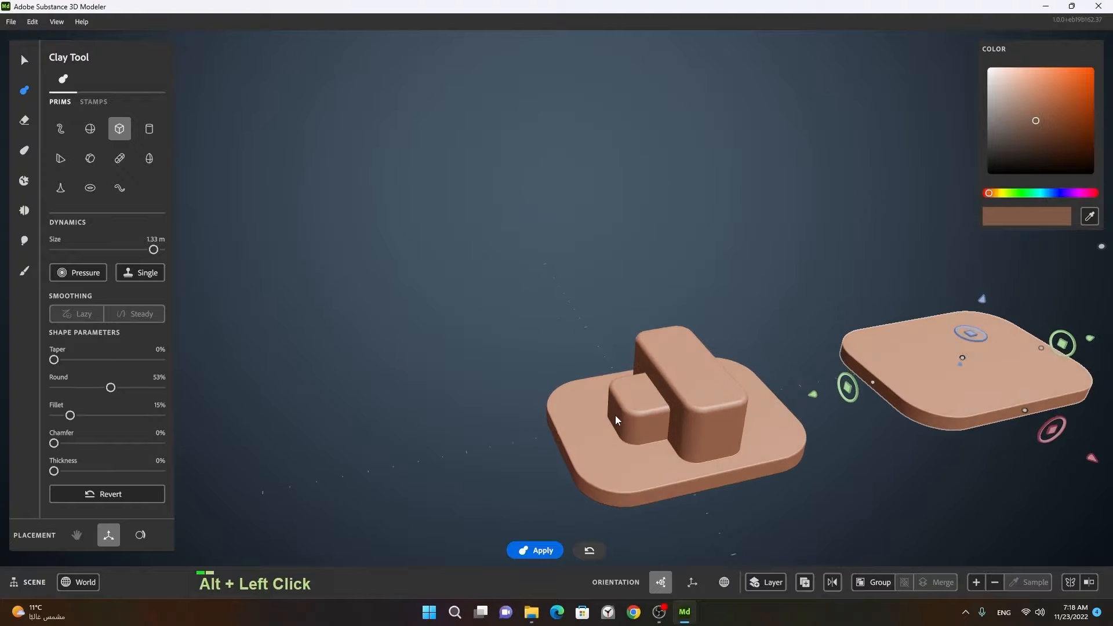
Switch to the sphere primitive and reset its flattened shape to the default 0.12 m sphere.
click(89, 135)
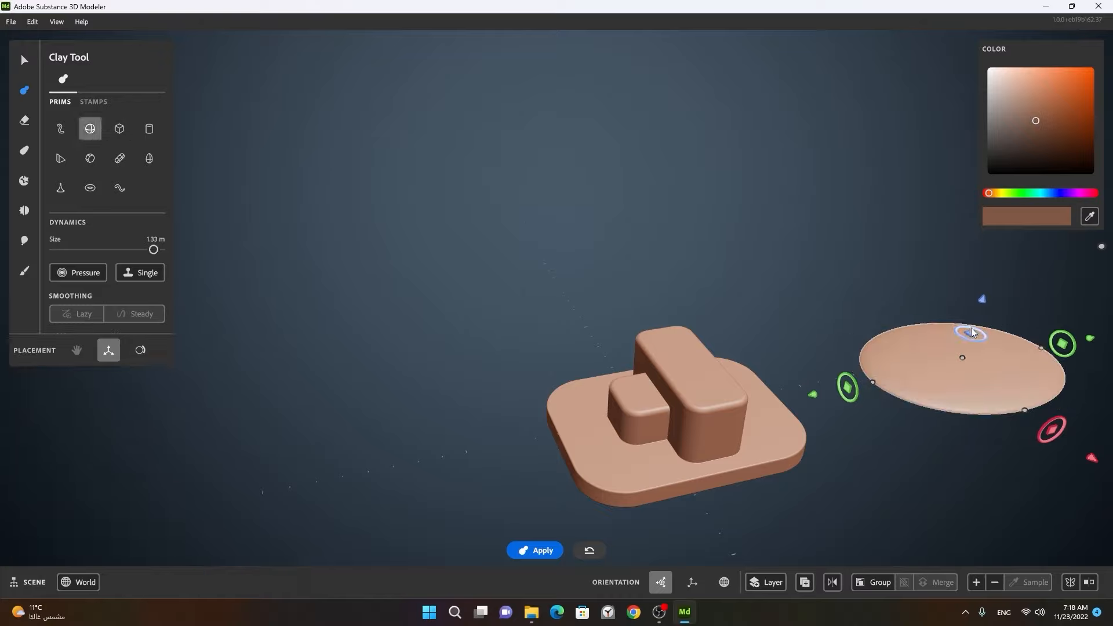
alt+drag(1011, 407, 983, 380)
alt+middle_drag(812, 389, 802, 390)
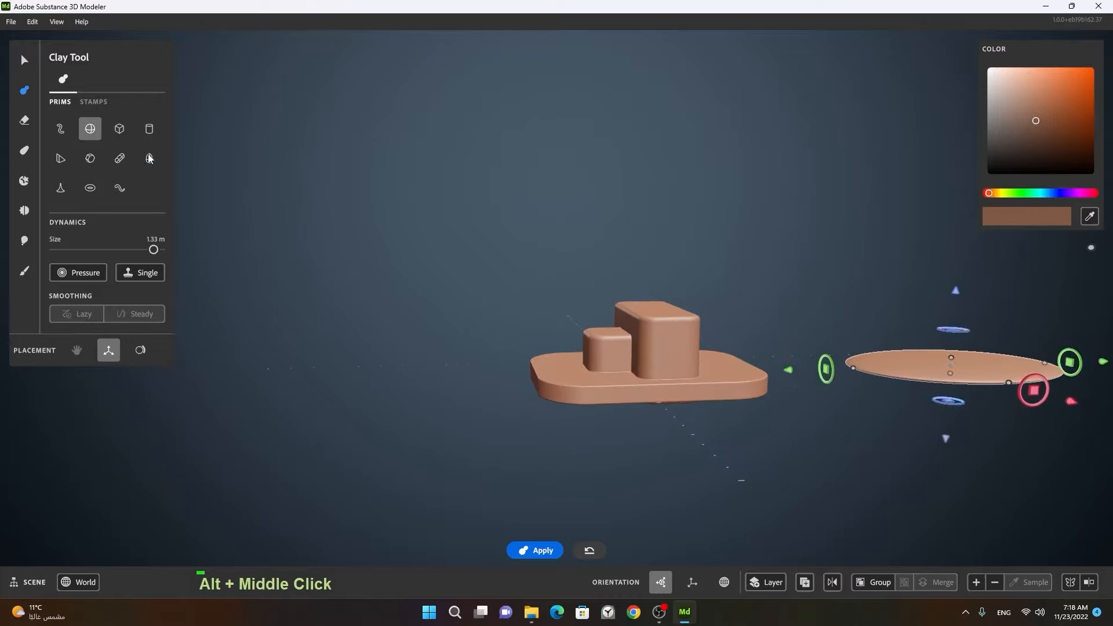
click(92, 129)
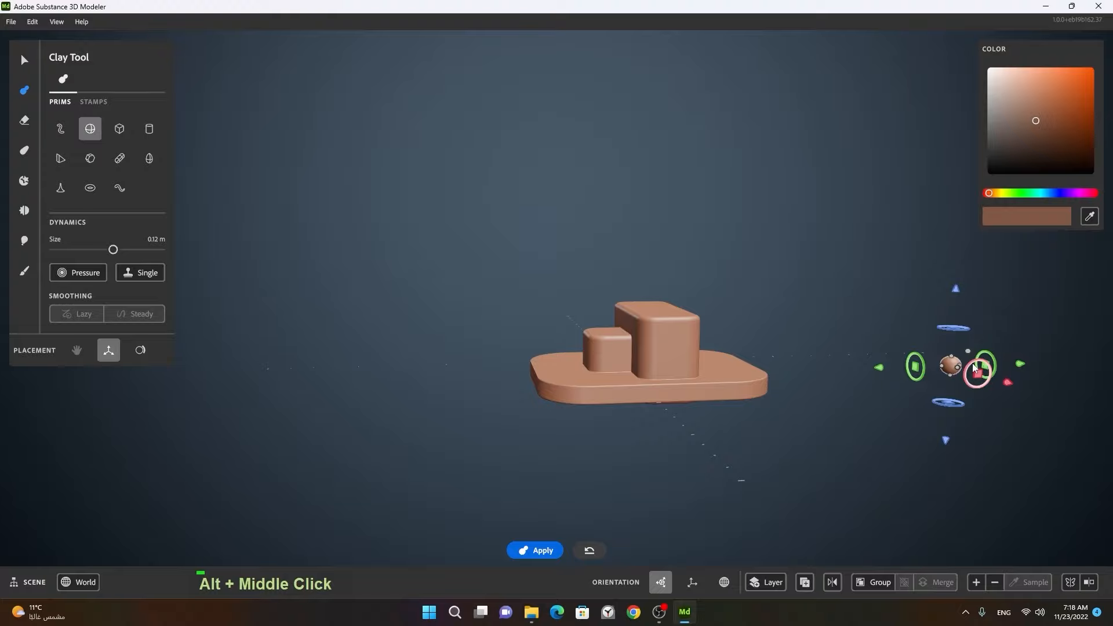
Enlarge the sphere to 0.60 m, position it on the slab against the tall block, and apply it.
drag(975, 367, 652, 425)
alt+right_drag(653, 425, 815, 395)
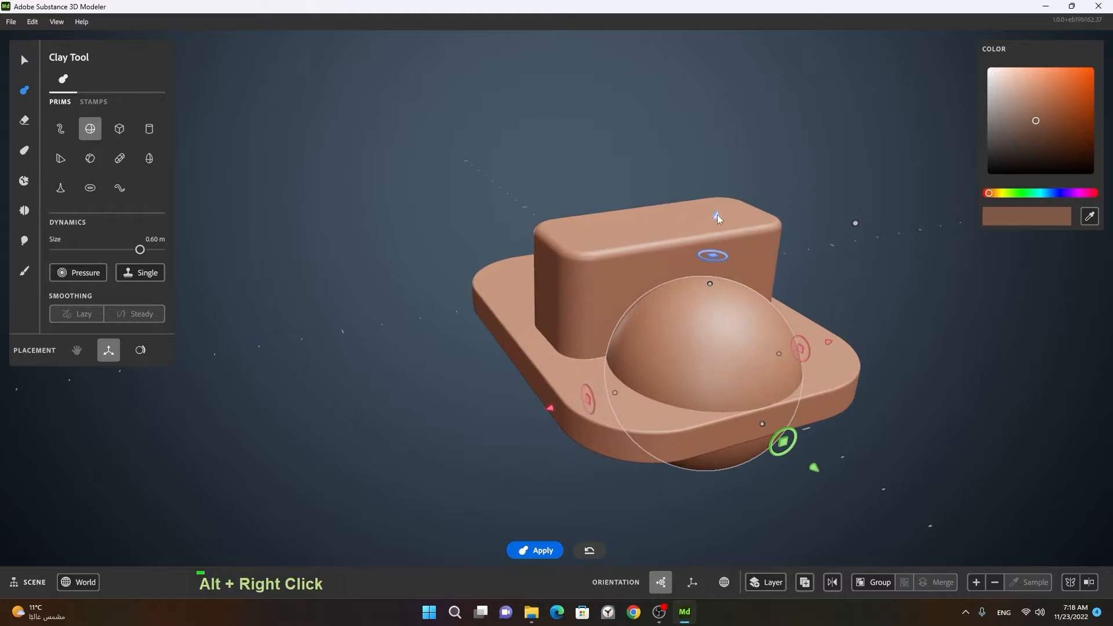
mouse_move(784, 427)
mouse_down()
mouse_move(798, 441)
mouse_move(771, 424)
mouse_up()
key(space)
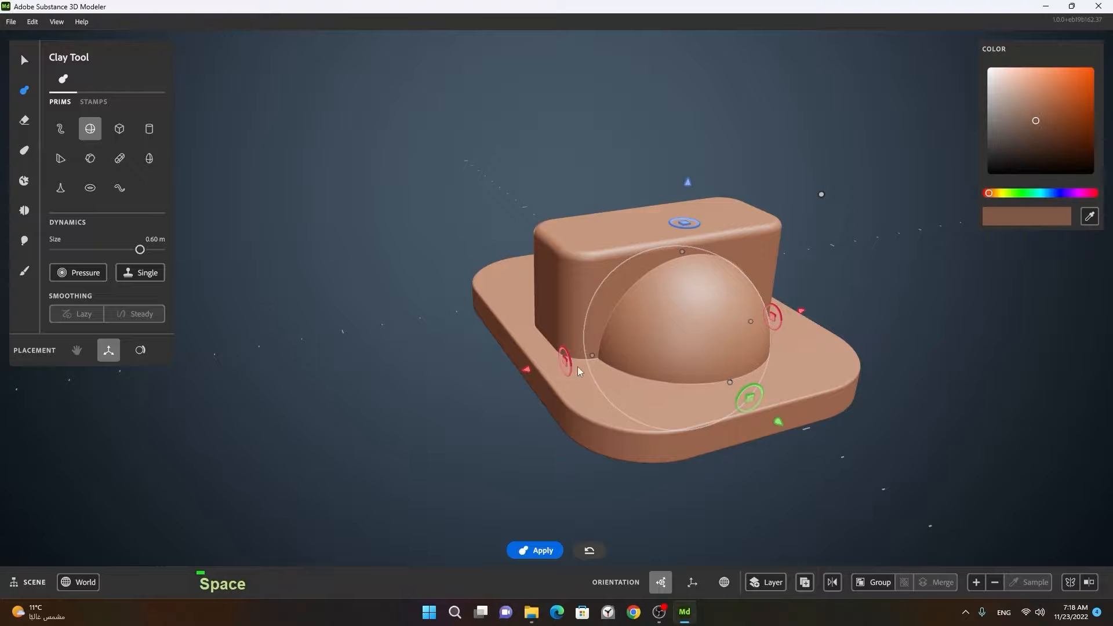
Move the active sphere clear of the applied one and examine from several sides where it joins the block and slab.
drag(529, 373, 833, 321)
alt+right_drag(833, 321, 556, 347)
alt+middle_drag(556, 346, 839, 299)
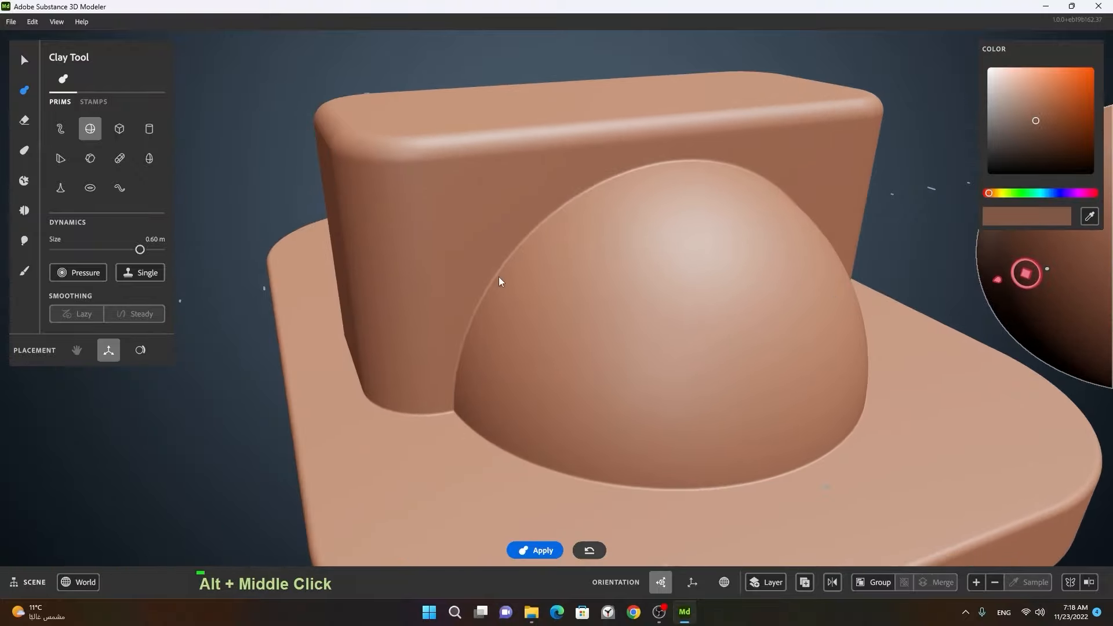
alt+right_drag(492, 231, 616, 190)
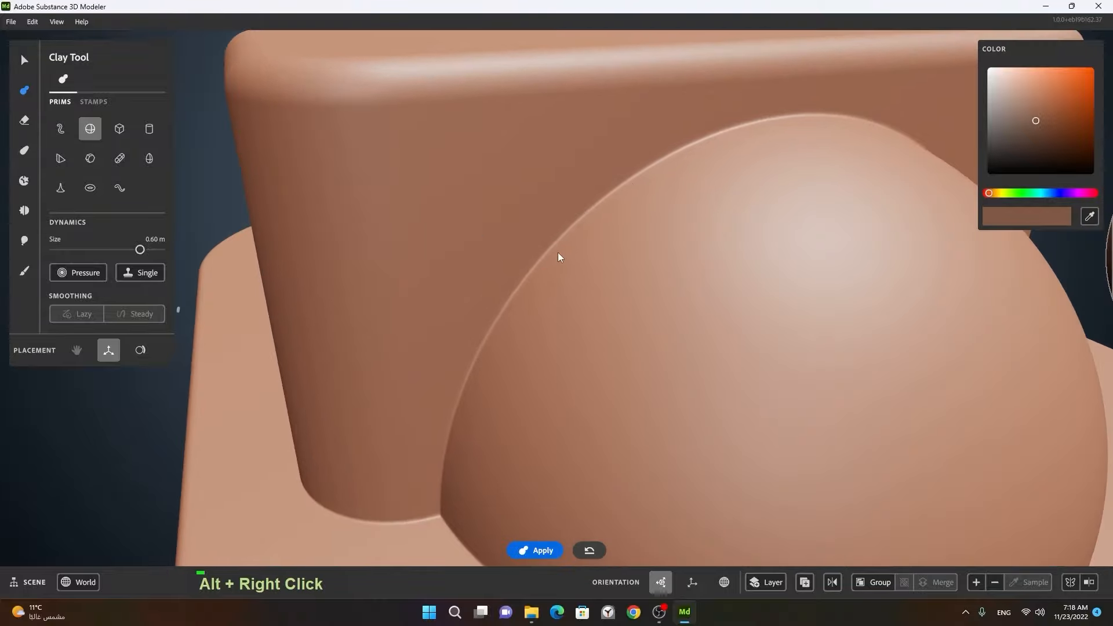
alt+right_drag(558, 255, 492, 305)
alt+drag(492, 305, 735, 317)
alt+middle_drag(735, 318, 766, 353)
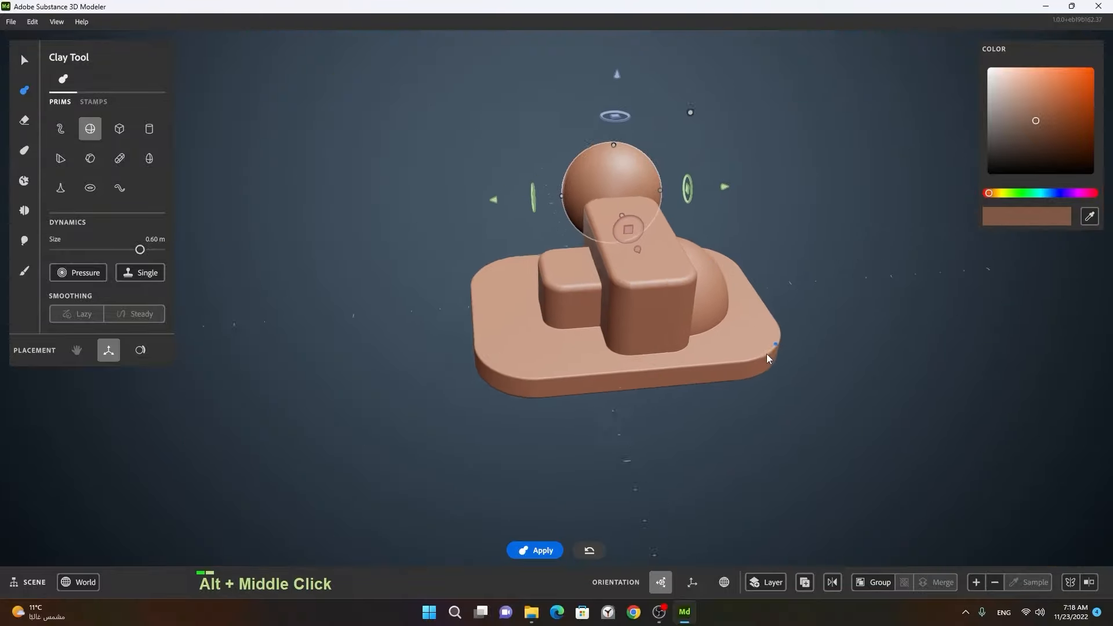
alt+drag(766, 354, 798, 321)
alt+middle_drag(798, 321, 472, 433)
alt+right_drag(472, 432, 621, 330)
alt+drag(622, 331, 562, 387)
alt+middle_drag(562, 391, 753, 371)
alt+drag(753, 371, 777, 404)
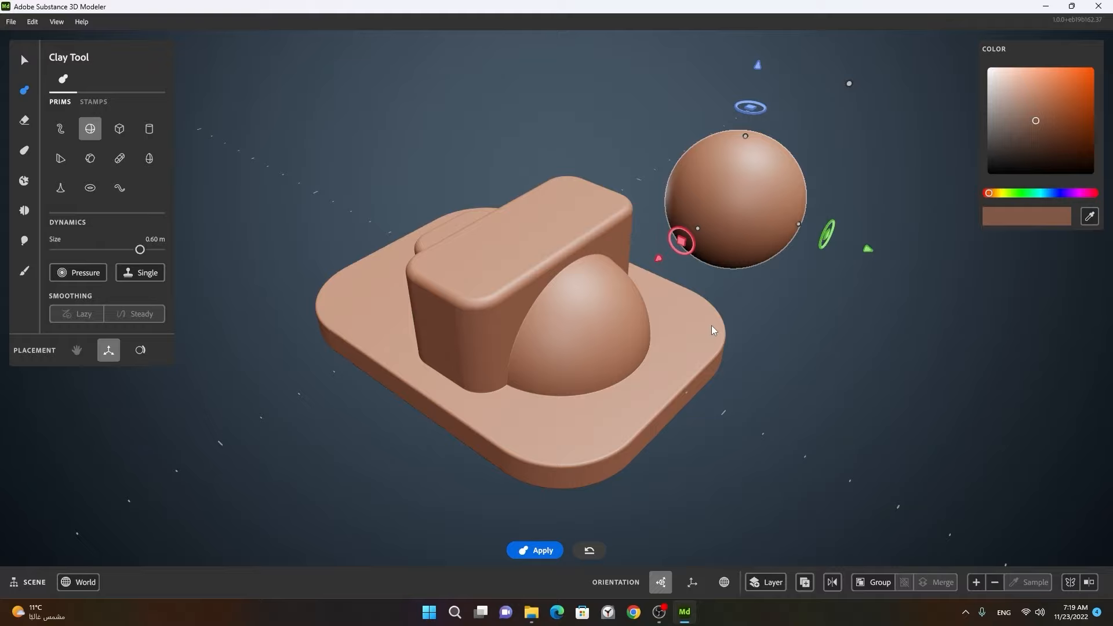
Switch to the cuboid primitive with 50% round and 29% fillet, and place it over the applied sphere beside the tall block.
click(121, 128)
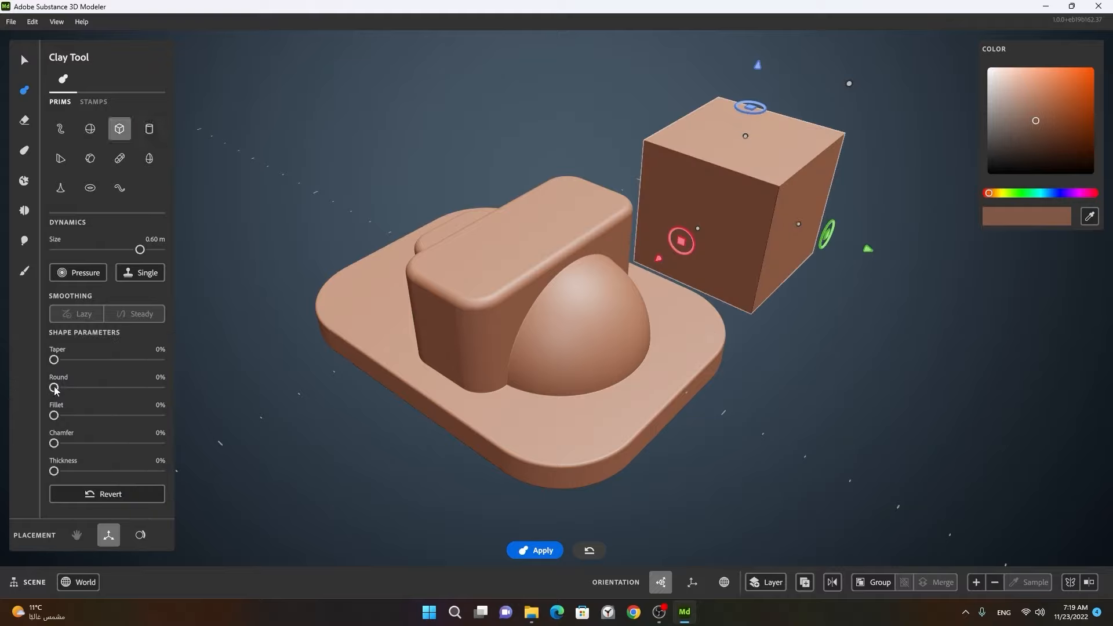
drag(54, 387, 108, 387)
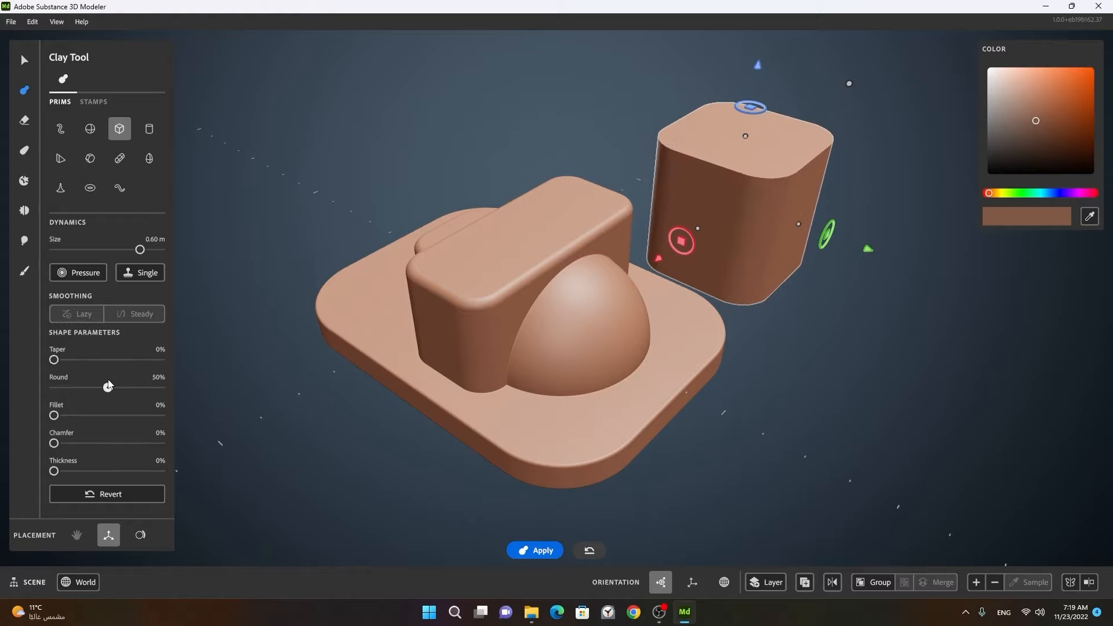
drag(53, 415, 86, 415)
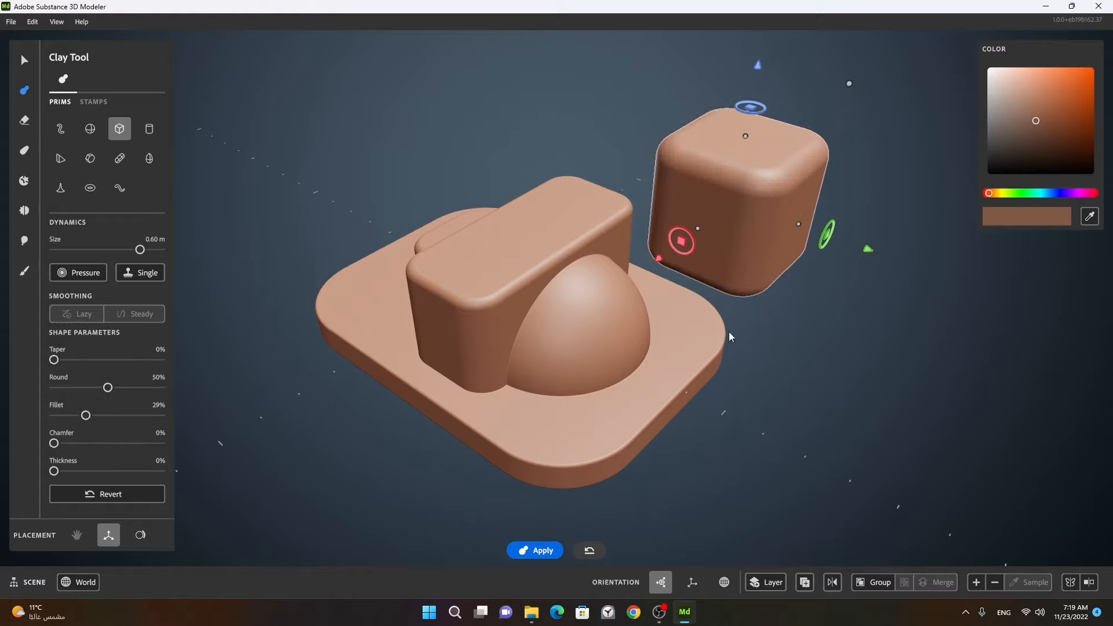
drag(661, 260, 405, 368)
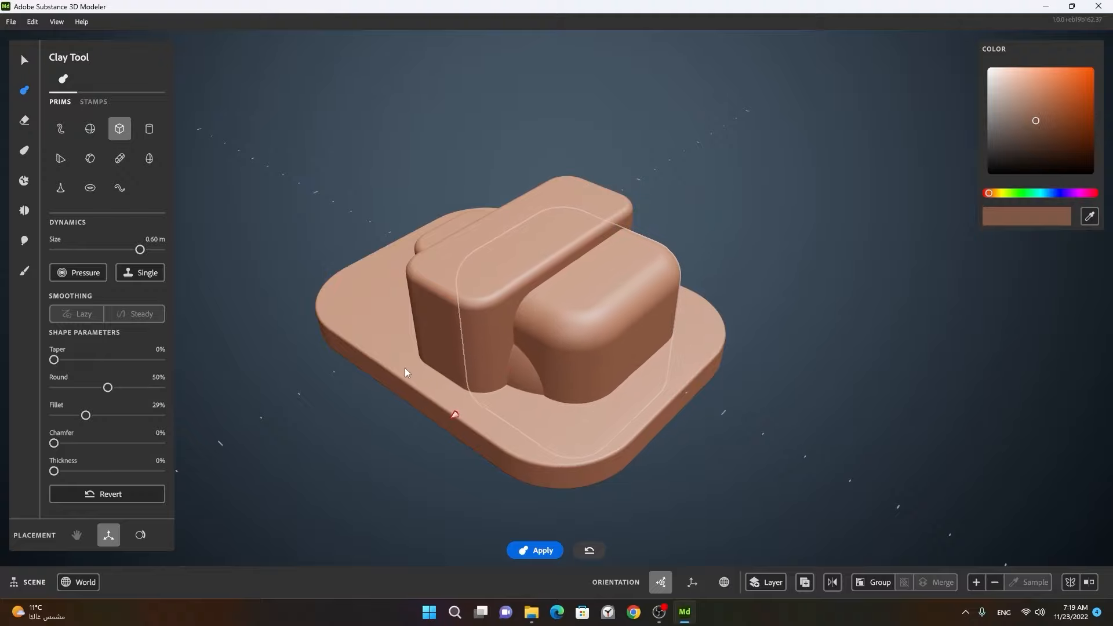
drag(705, 402, 853, 457)
alt+middle_drag(853, 457, 826, 461)
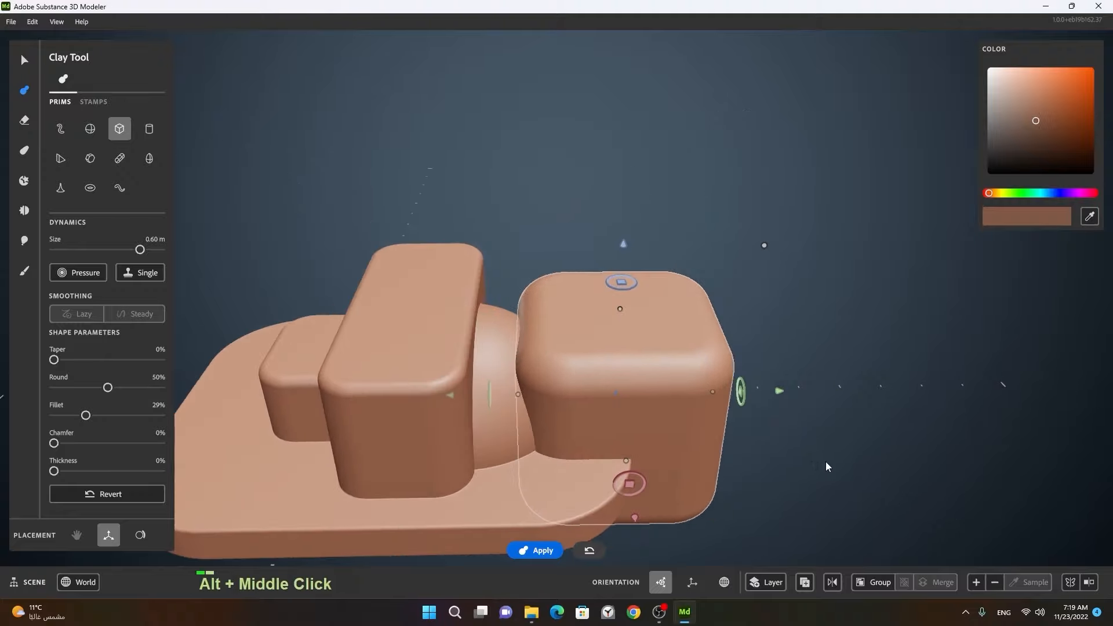
alt+drag(826, 461, 665, 415)
alt+drag(759, 429, 726, 421)
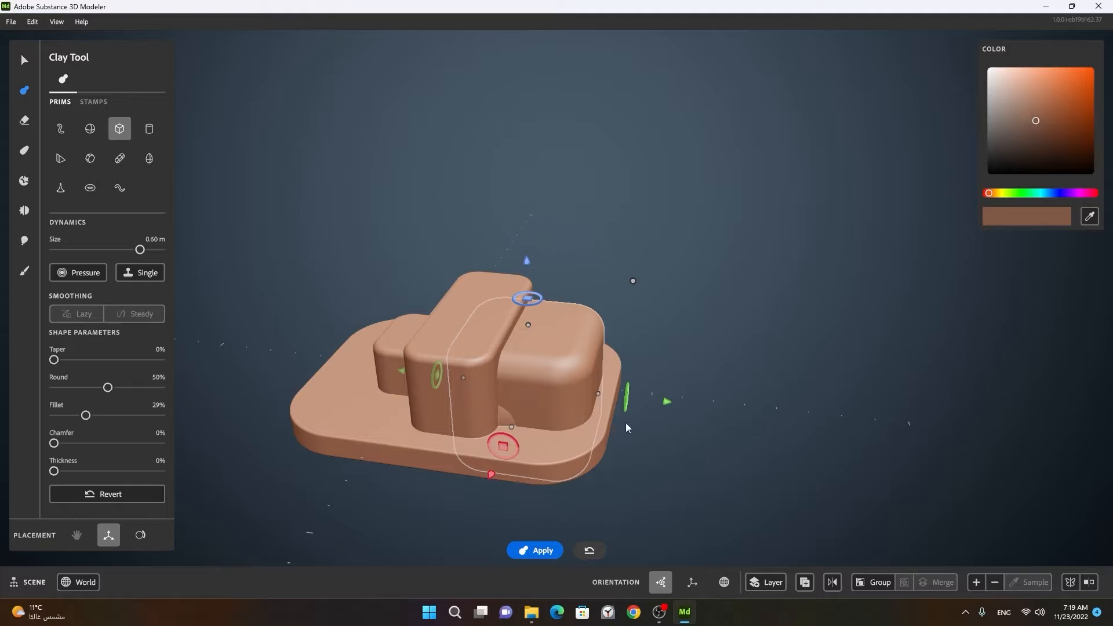
Apply the cuboid continuously while sliding it outward to form a long rounded bar, and move the active cuboid clear of it.
key(space)
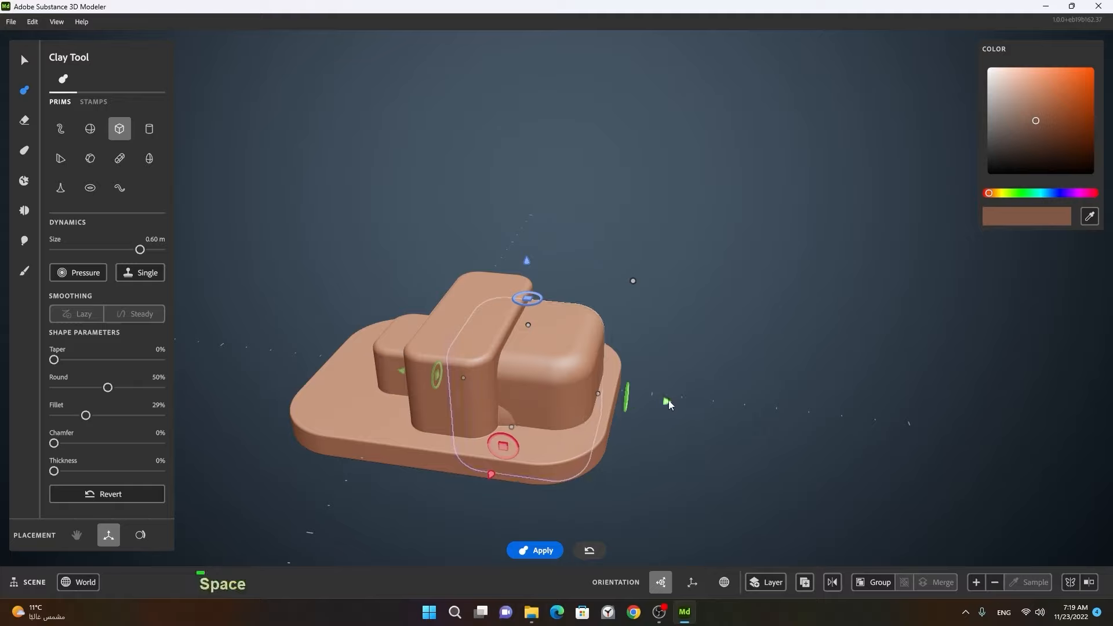
drag(668, 401, 840, 437)
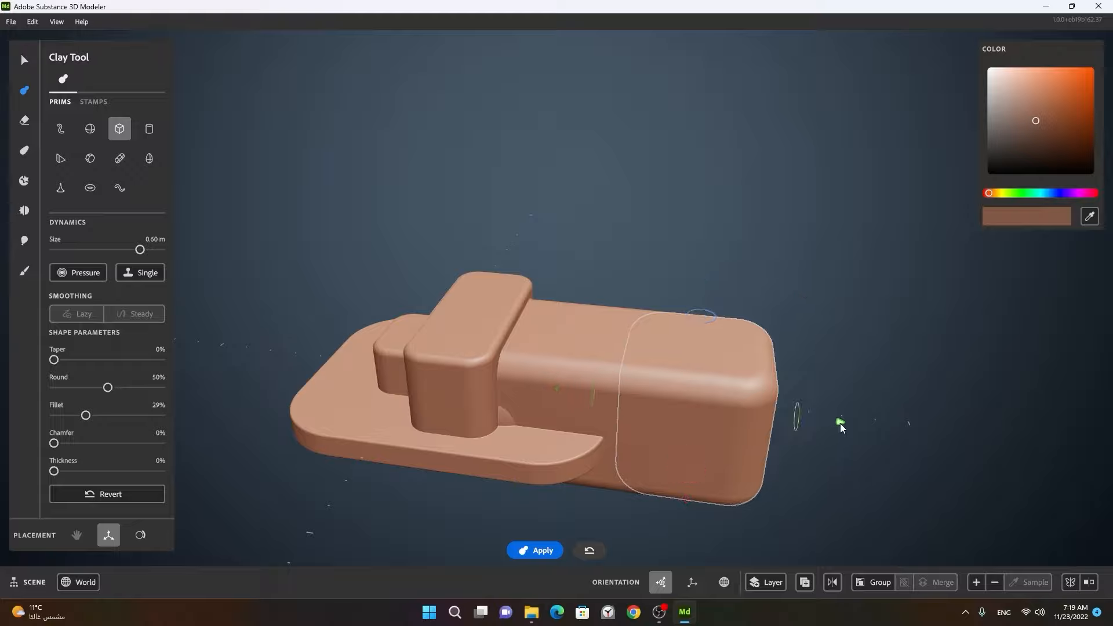
drag(837, 423, 1108, 452)
alt+drag(791, 419, 722, 436)
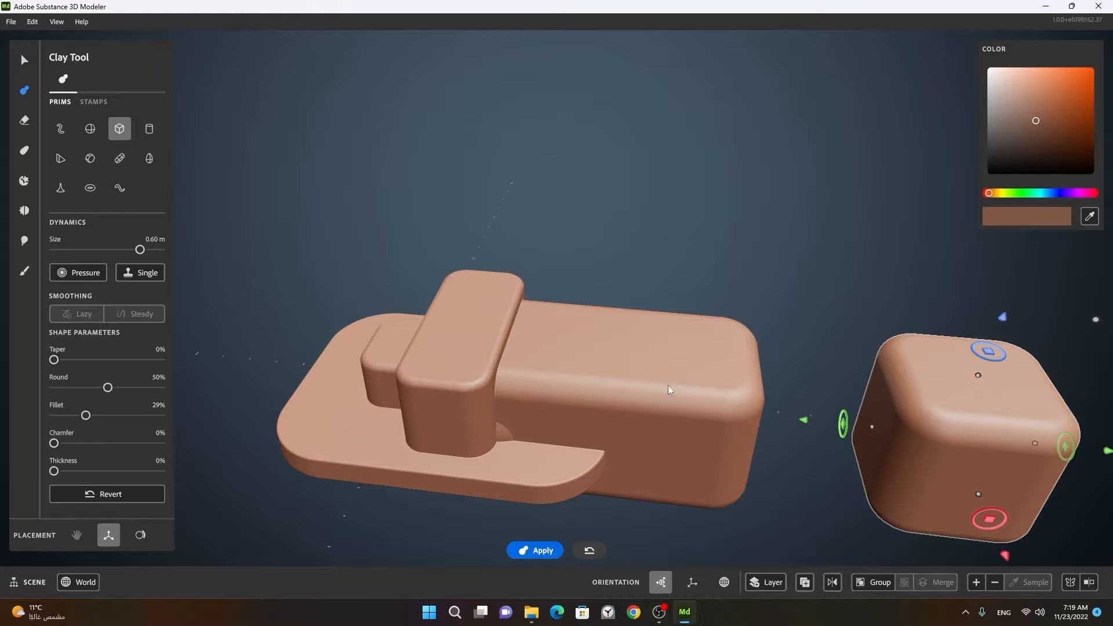
alt+middle_drag(792, 404, 819, 371)
Set the cuboid's round to 16% and fillet to 13%, and slide it back onto the bar's outer end.
drag(941, 402, 836, 400)
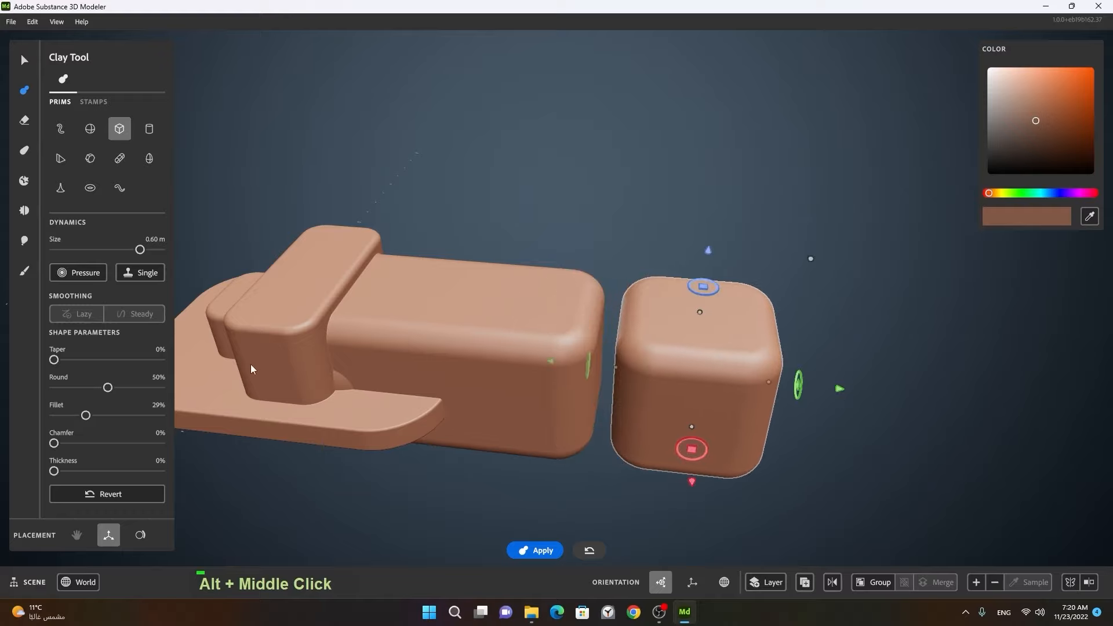
mouse_move(109, 393)
mouse_down()
mouse_move(63, 390)
mouse_move(69, 418)
mouse_up()
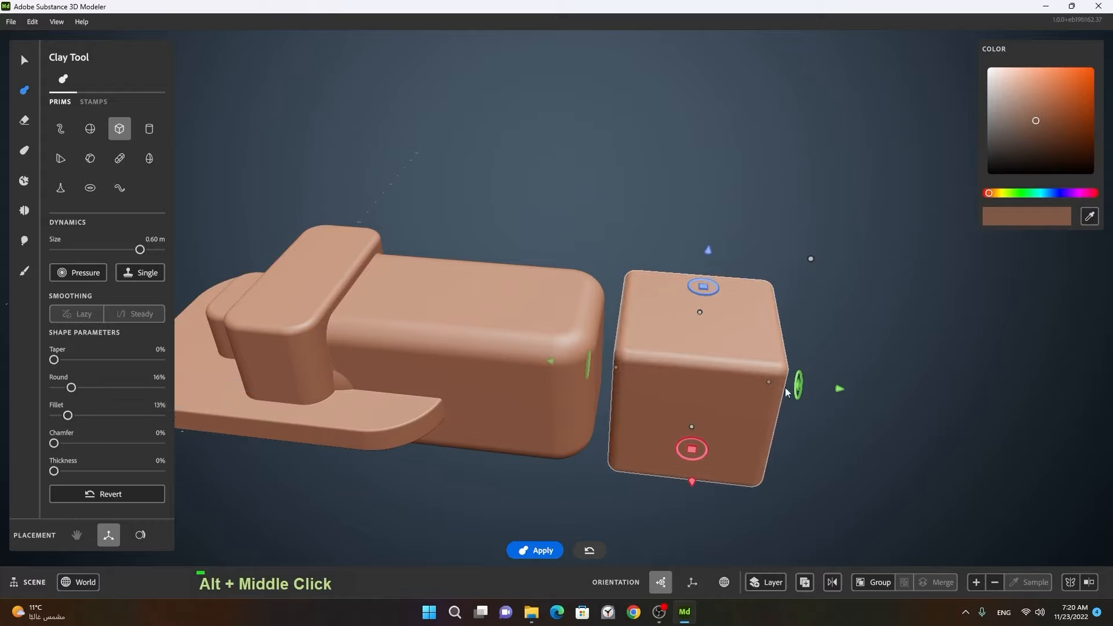
drag(839, 389, 703, 389)
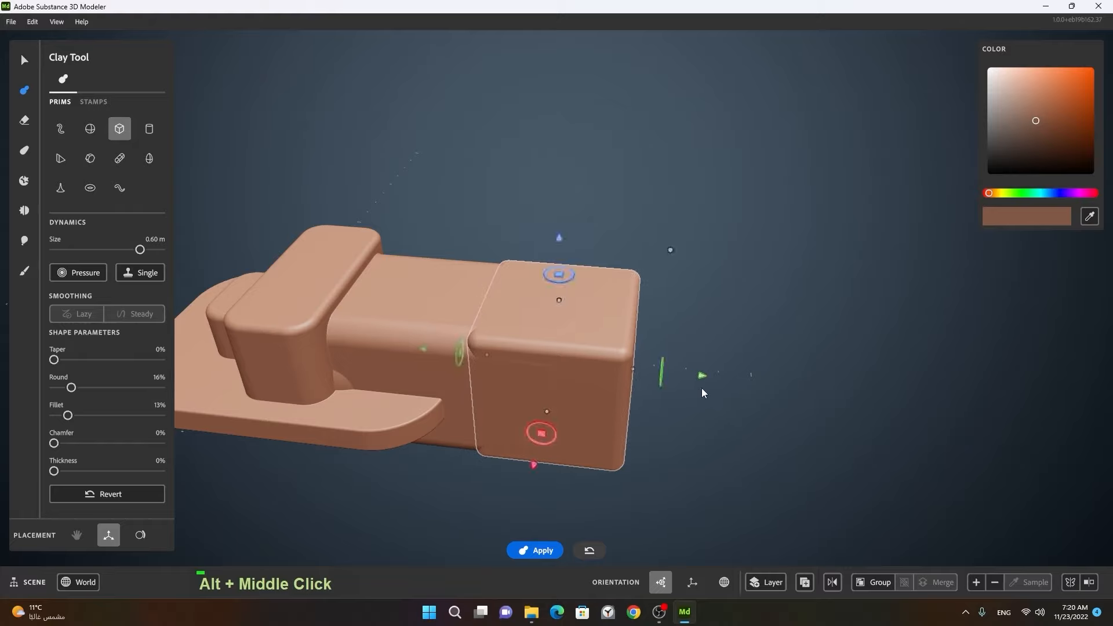
Extend the bar by applying the sharper cuboid continuously while sliding it outward, and move the active cuboid well clear of the end.
key(space)
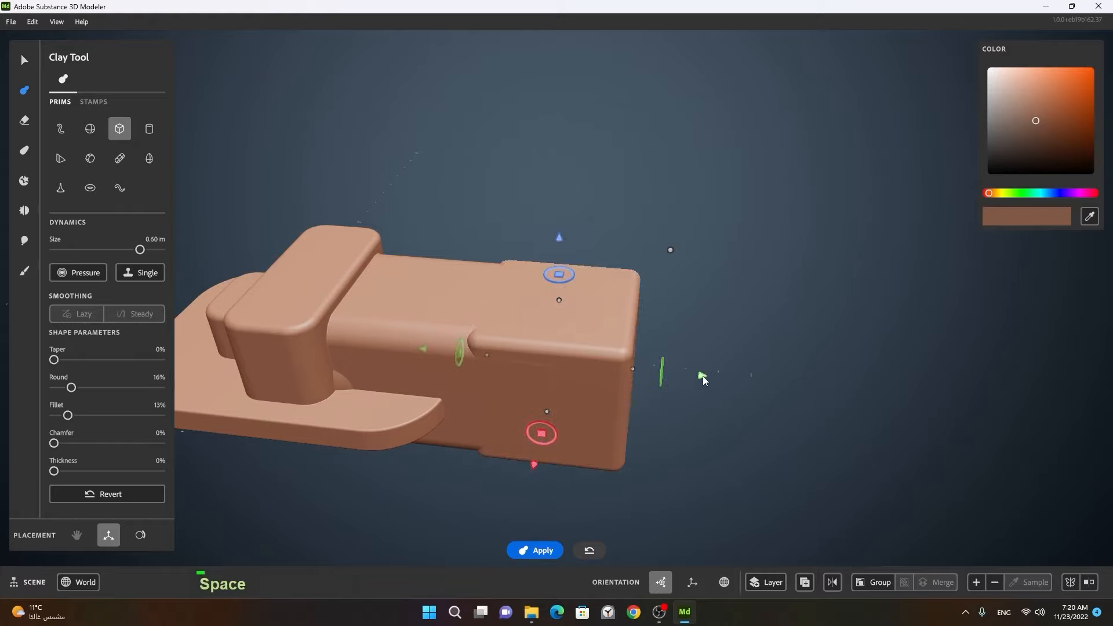
drag(720, 379, 1043, 411)
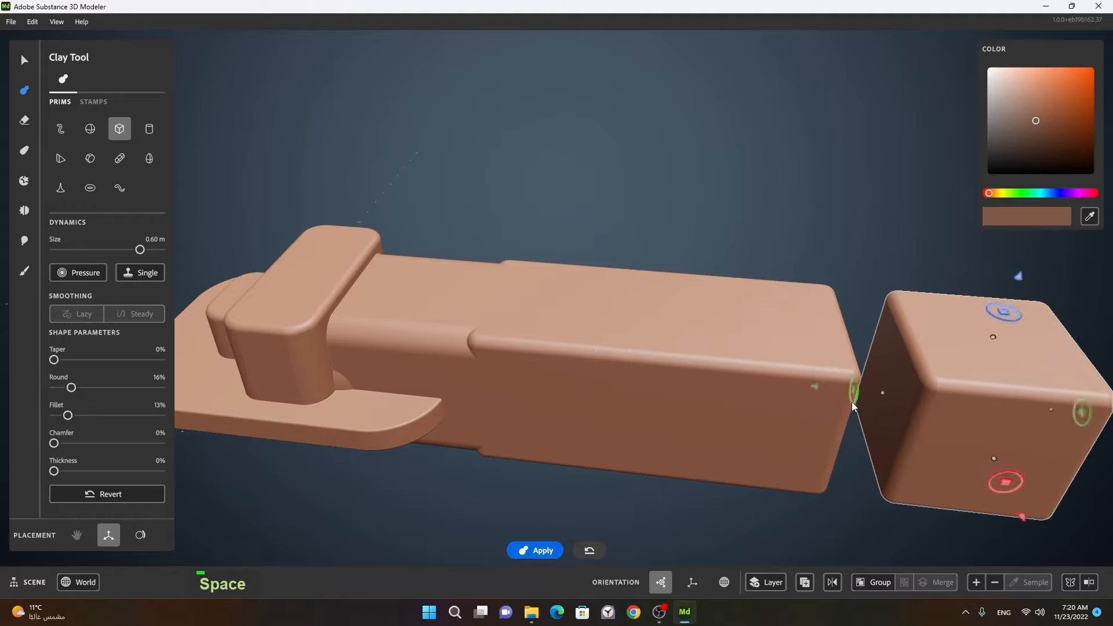
alt+right_drag(852, 409, 770, 409)
alt+middle_drag(770, 409, 789, 385)
drag(914, 394, 1025, 401)
alt+drag(780, 425, 552, 377)
alt+right_drag(551, 377, 506, 412)
alt+drag(507, 413, 572, 415)
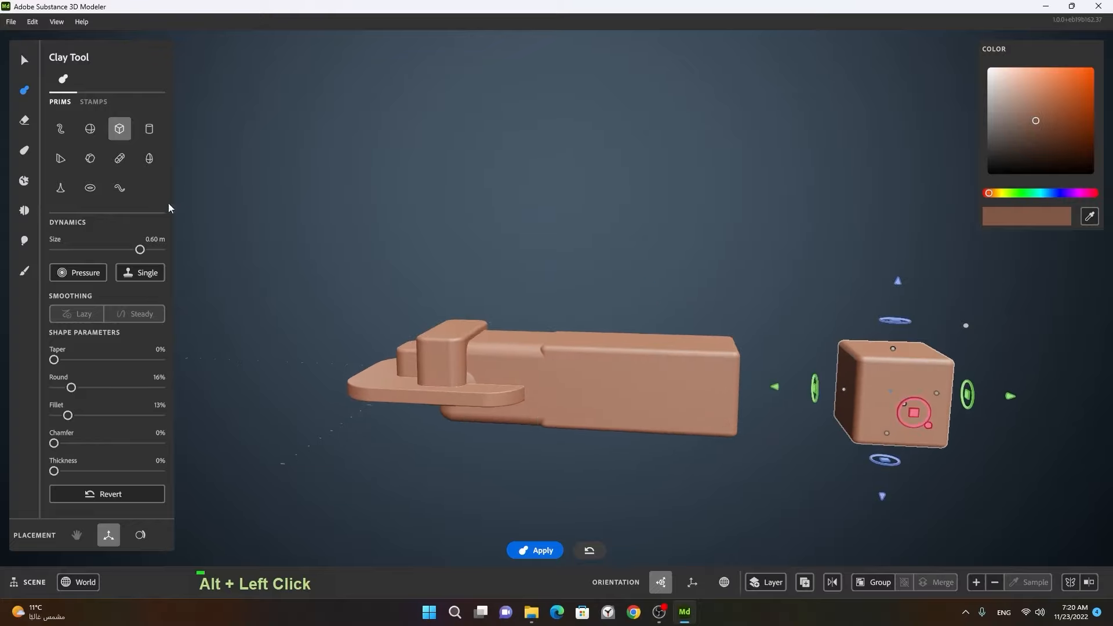
Switch to the sphere primitive and slide it into the bar's outer end so that it partly protrudes.
click(91, 129)
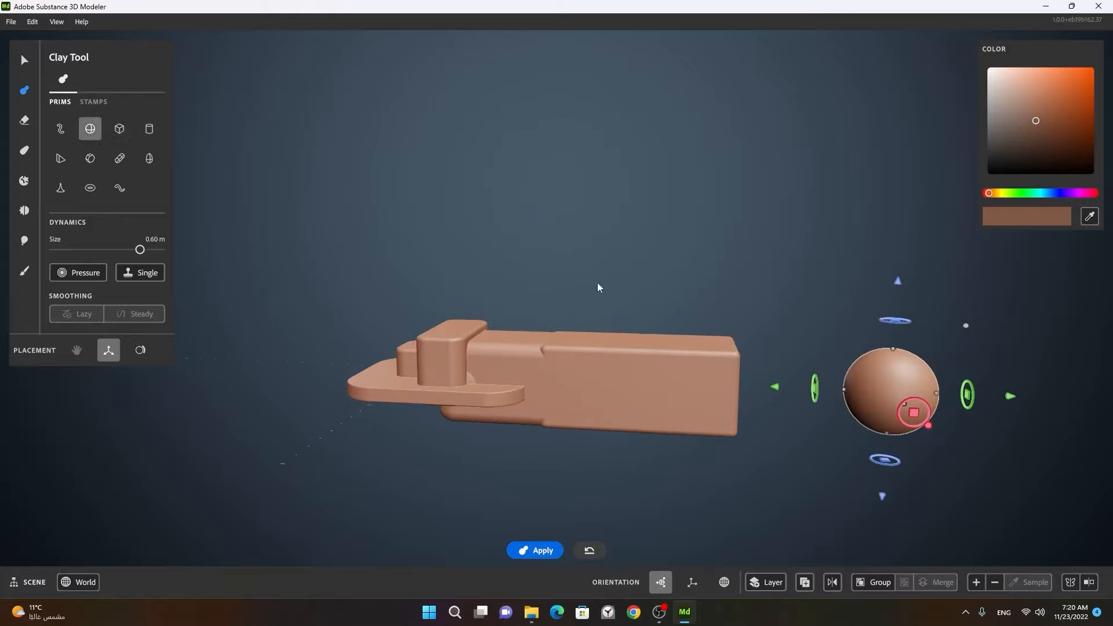
alt+right_drag(842, 395, 788, 398)
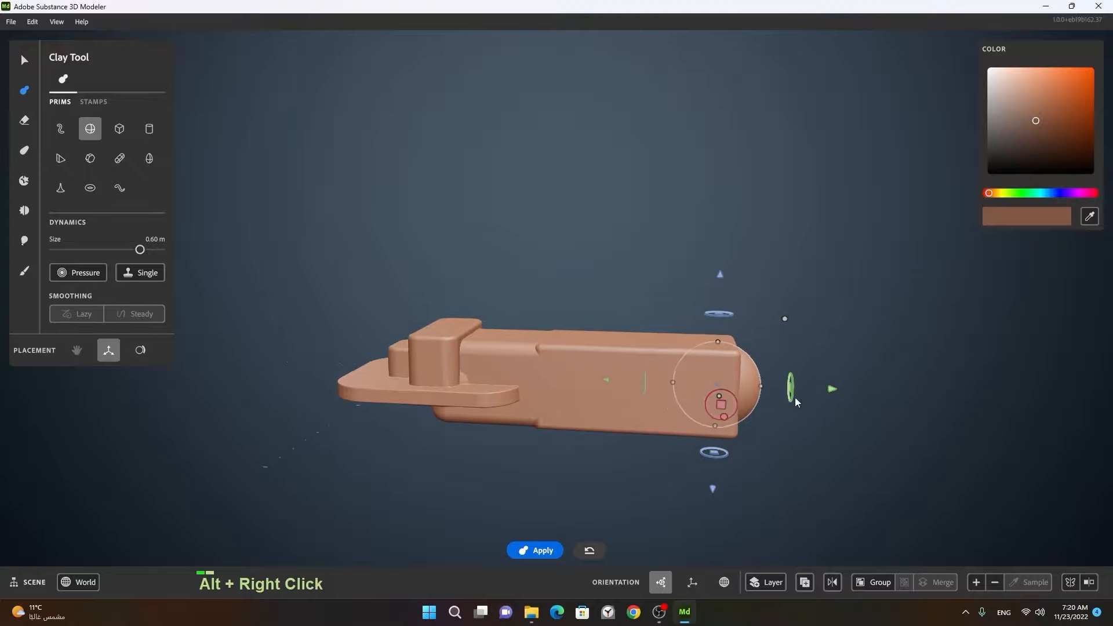
alt+drag(788, 398, 746, 411)
alt+right_drag(746, 412, 672, 402)
alt+drag(673, 402, 795, 429)
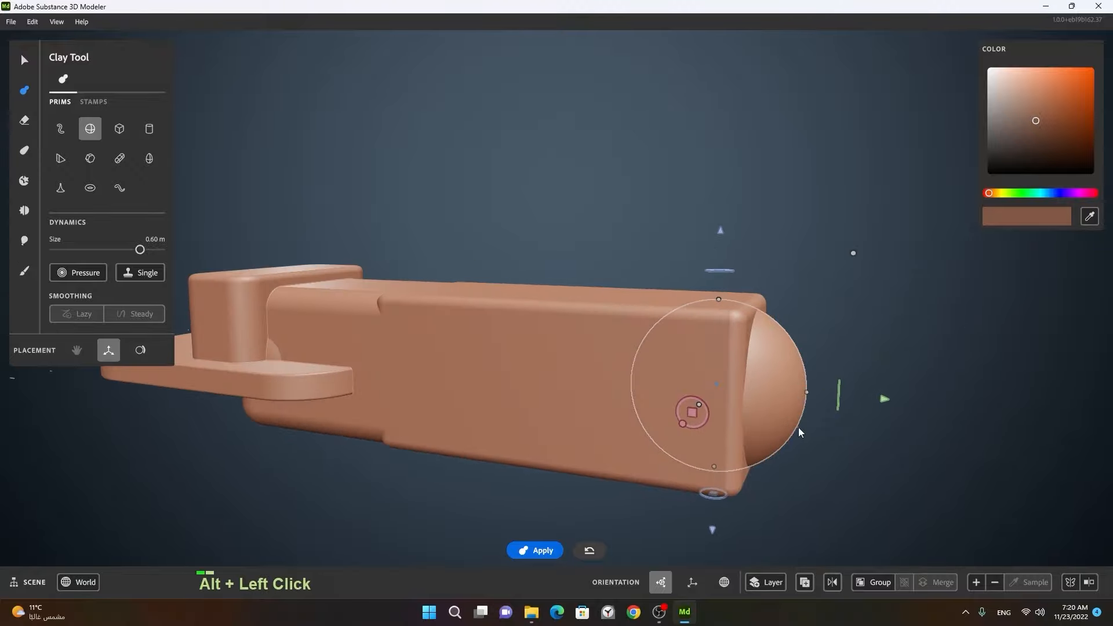
alt+right_drag(795, 429, 834, 396)
alt+drag(834, 396, 606, 434)
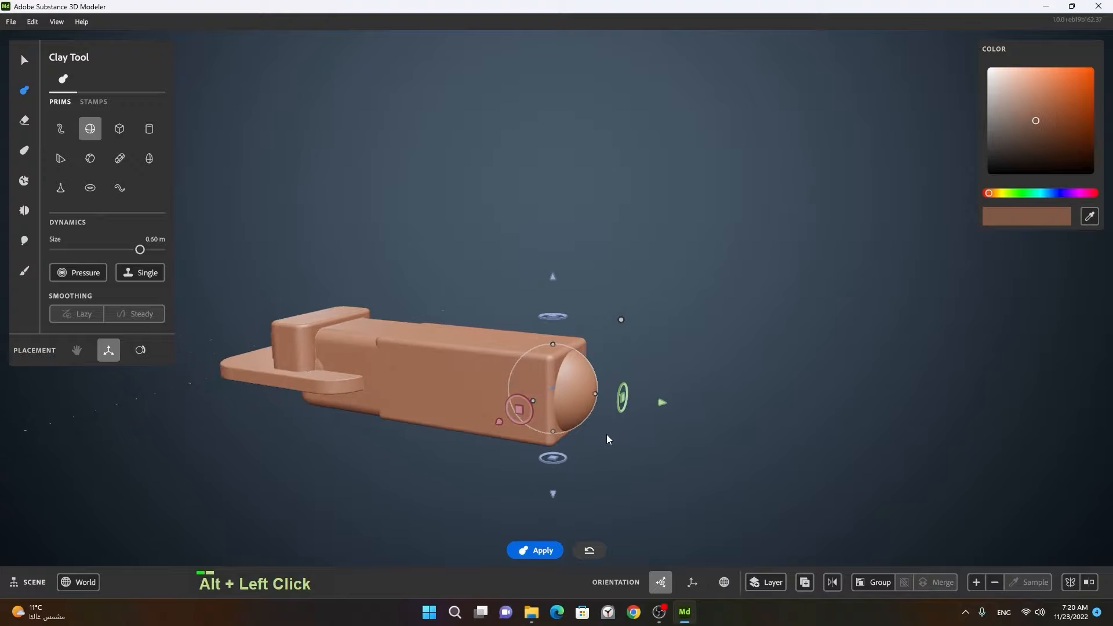
Switch to the capsule primitive, rotate it 90° to lie along the bar, and apply it continuously while sliding it outward.
click(119, 163)
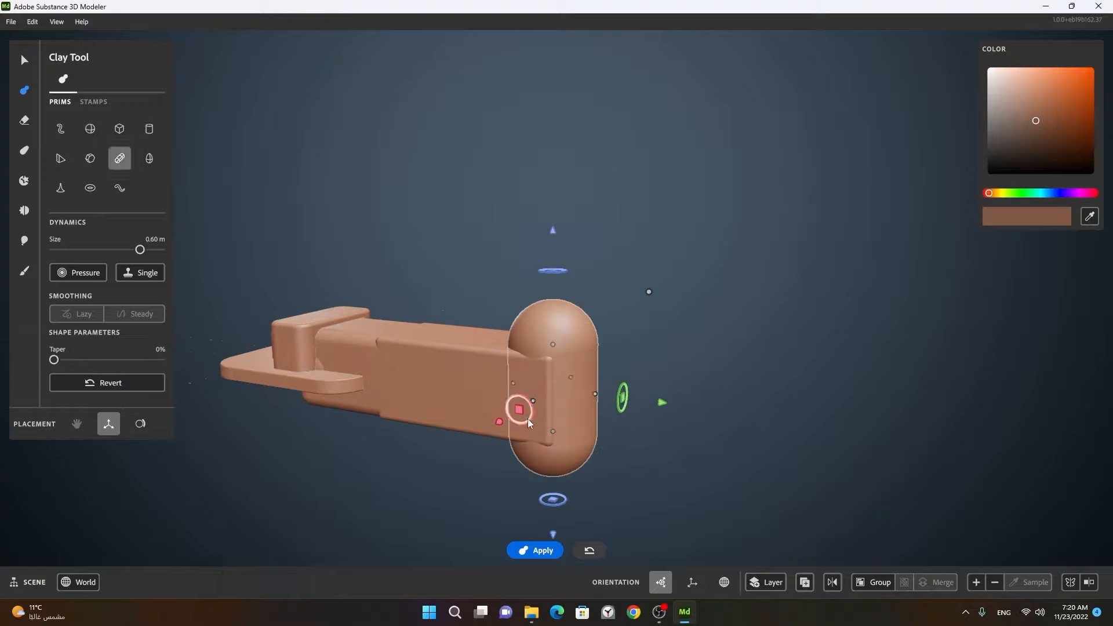
ctrl+drag(527, 418, 542, 423)
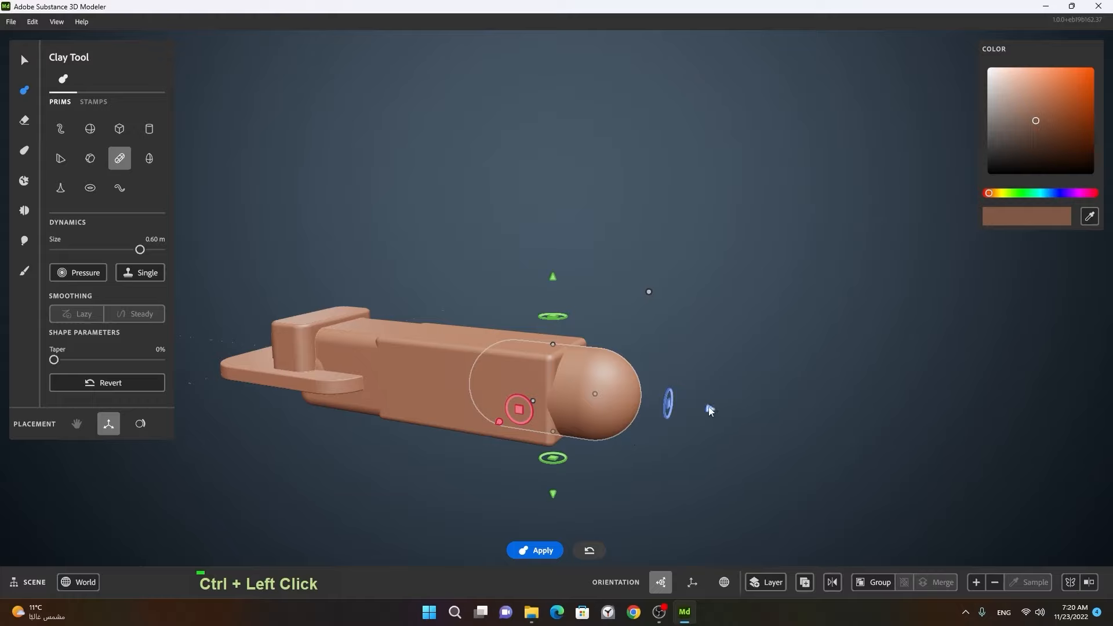
ctrl+drag(710, 410, 817, 422)
key(space)
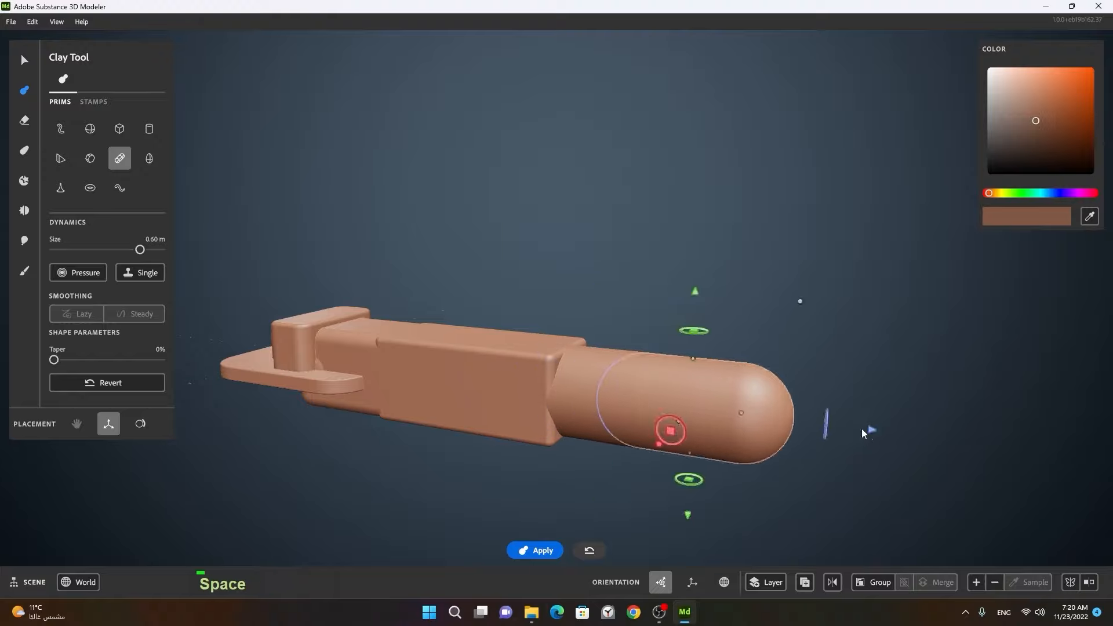
Raise the active capsule off the form and examine the rounded extension and the whole combined shape from several sides.
drag(698, 295, 684, 116)
alt+drag(643, 371, 559, 396)
alt+right_drag(560, 397, 687, 426)
alt+middle_drag(688, 426, 785, 212)
alt+drag(785, 212, 399, 345)
alt+right_drag(399, 345, 594, 281)
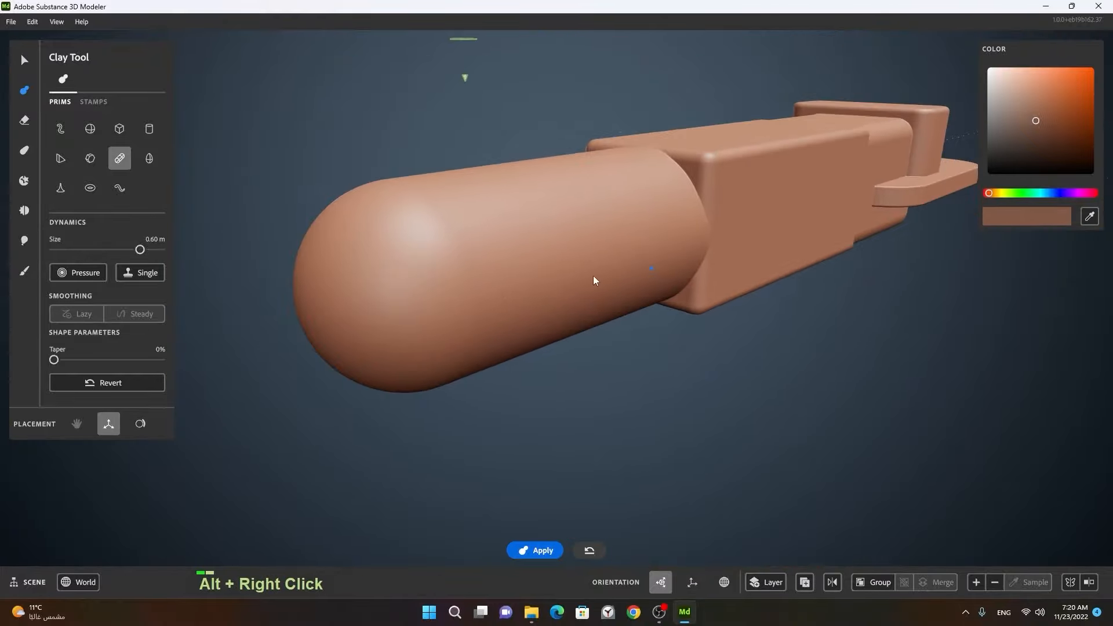
alt+drag(594, 281, 691, 303)
alt+middle_drag(691, 304, 719, 357)
alt+right_drag(720, 354, 601, 330)
alt+drag(601, 330, 668, 342)
click(541, 551)
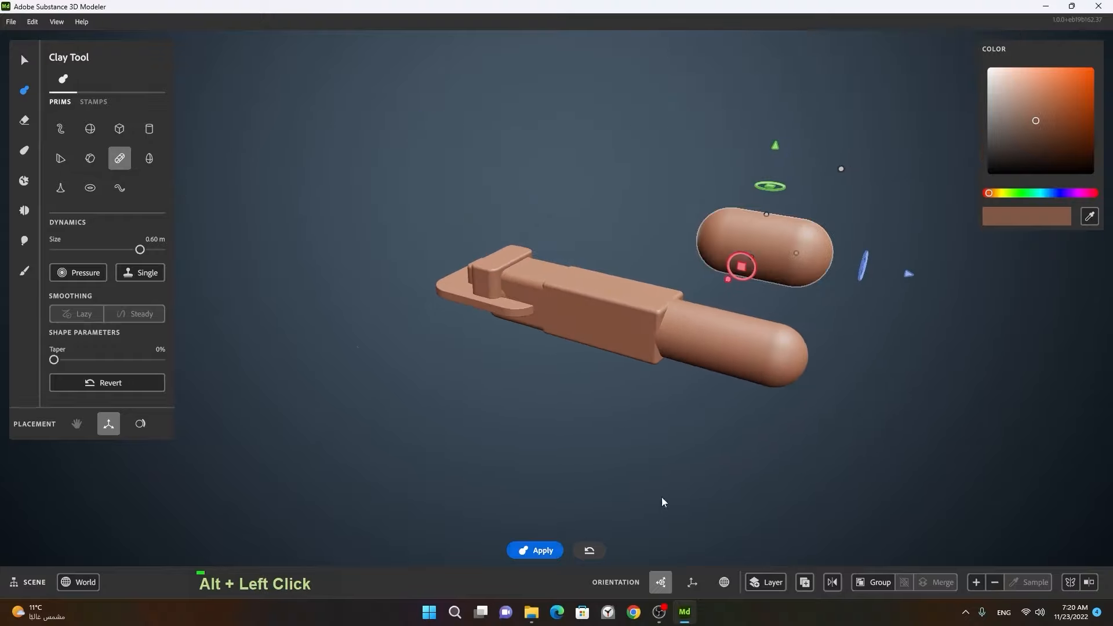
alt+right_drag(663, 497, 663, 387)
alt+middle_drag(663, 387, 695, 457)
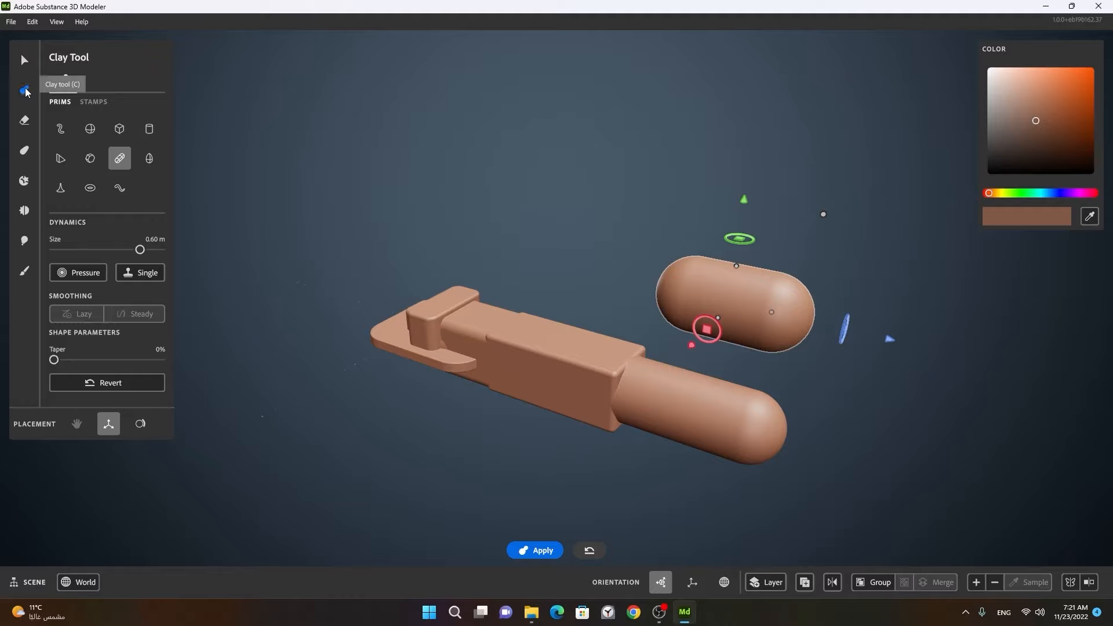
Switch to the freeform stroke primitive, reduce its size to 0.13 m, and set its placement to follow the clay surface.
click(62, 130)
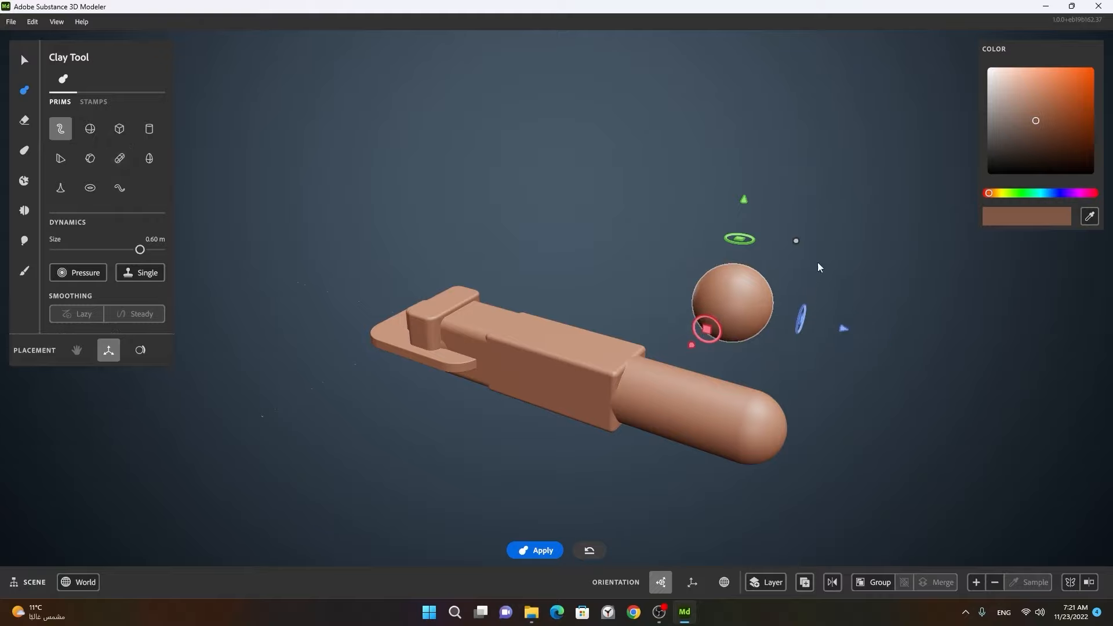
drag(798, 238, 736, 281)
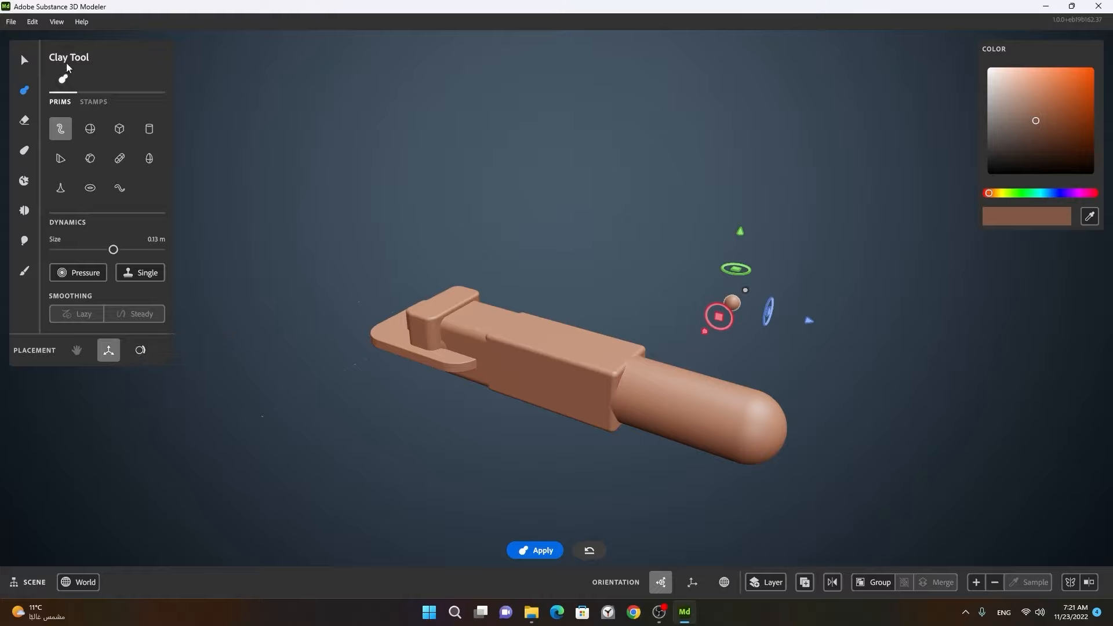
click(141, 351)
alt+right_drag(544, 353, 534, 392)
alt+middle_drag(535, 392, 641, 325)
alt+drag(641, 326, 561, 369)
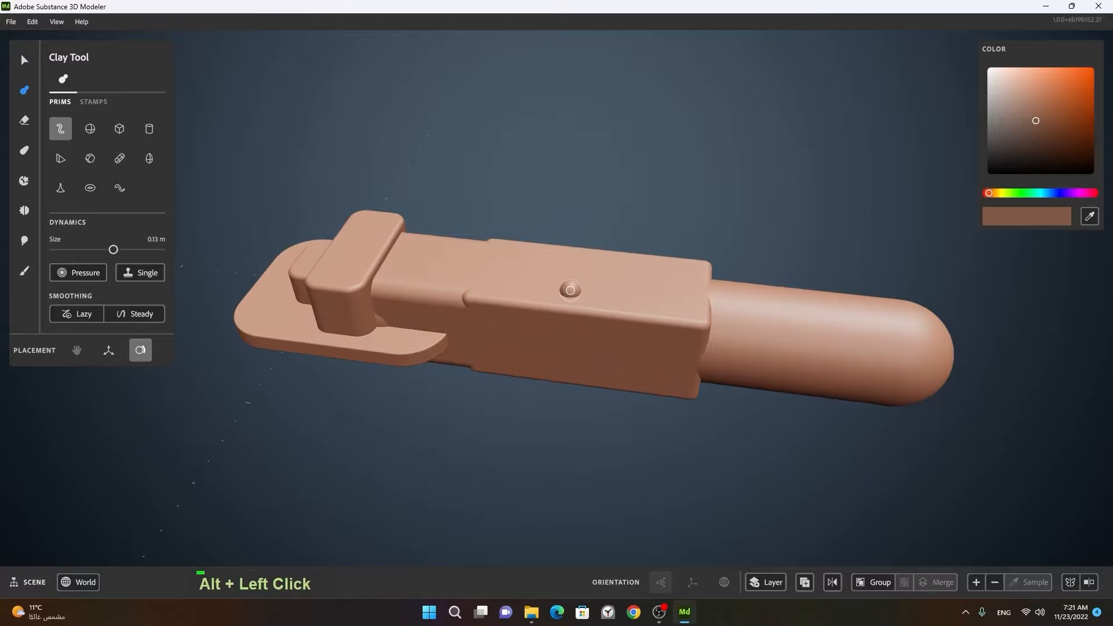
alt+right_drag(508, 273, 614, 281)
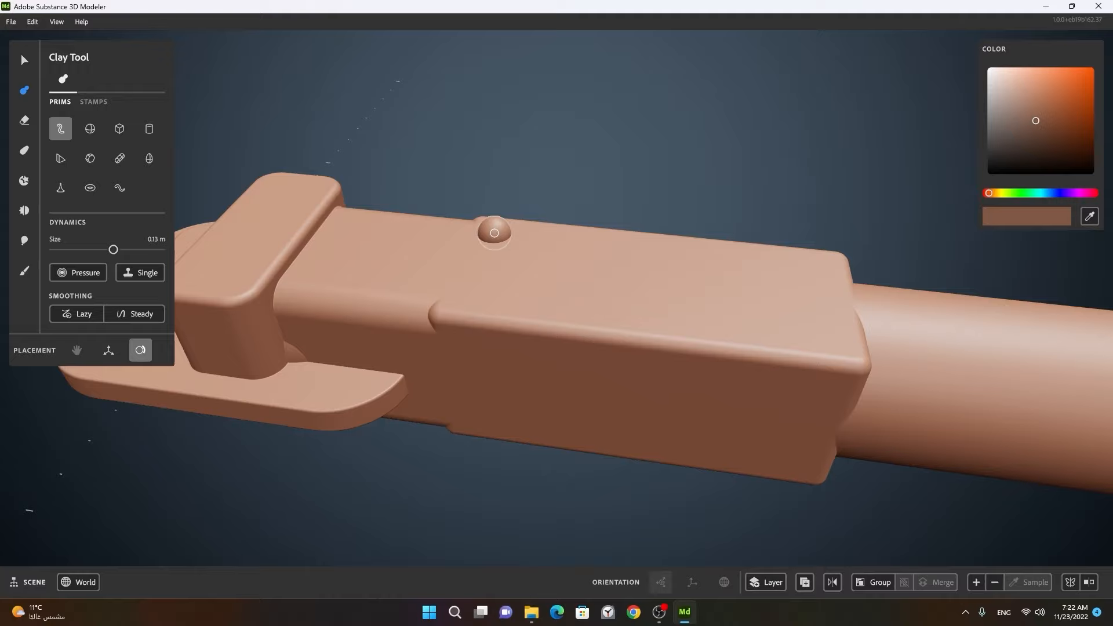
Draw a wavy clay stroke on top of the long bar and stamp four separate clay balls on its section nearest the tall block.
mouse_move(494, 232)
mouse_down()
mouse_move(482, 273)
mouse_move(519, 295)
mouse_move(542, 265)
mouse_move(582, 255)
mouse_move(599, 292)
mouse_move(635, 244)
mouse_up()
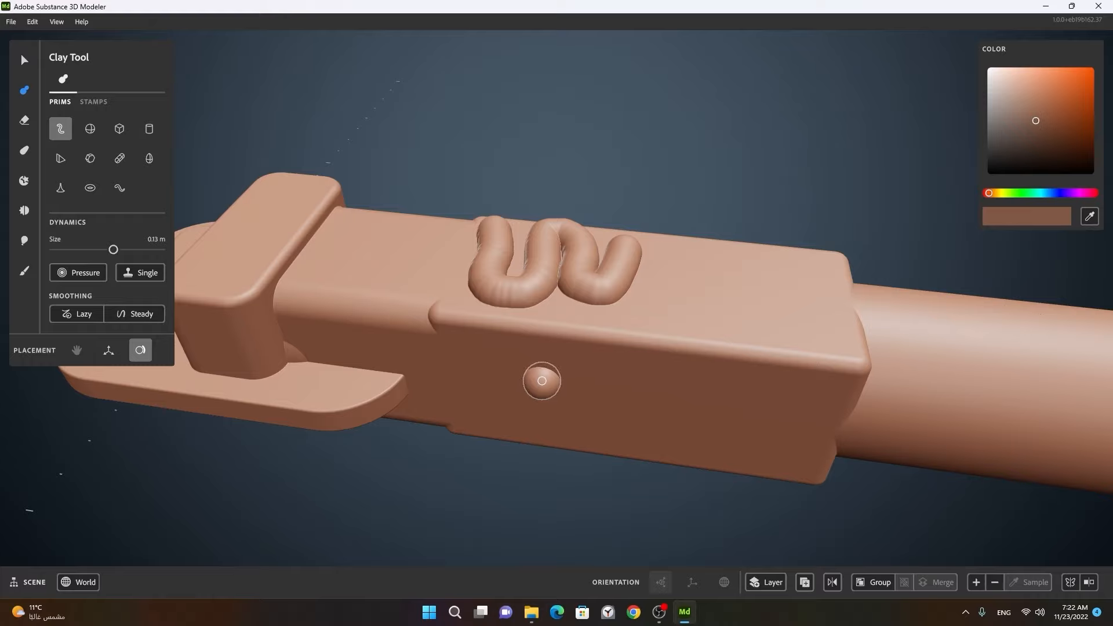
click(340, 247)
double_click(346, 310)
double_click(407, 250)
double_click(374, 214)
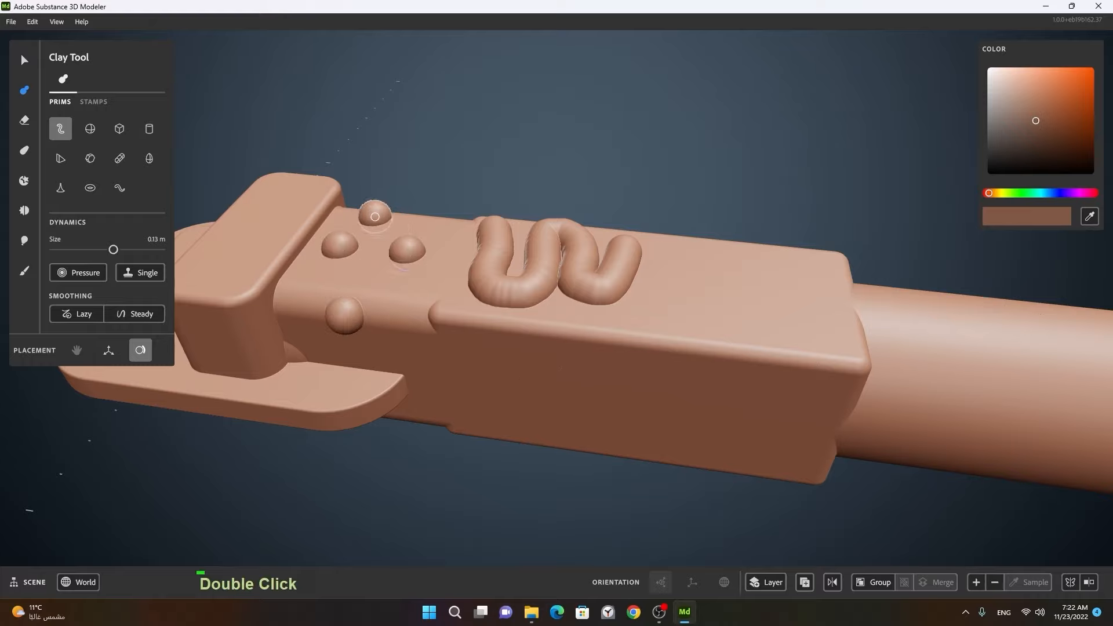
Draw a wavy clay stroke on the bar's side face, and undo it together with the earlier freeform stroke and stamped balls.
mouse_move(488, 336)
mouse_down()
mouse_move(461, 365)
mouse_move(556, 406)
mouse_move(663, 413)
mouse_up()
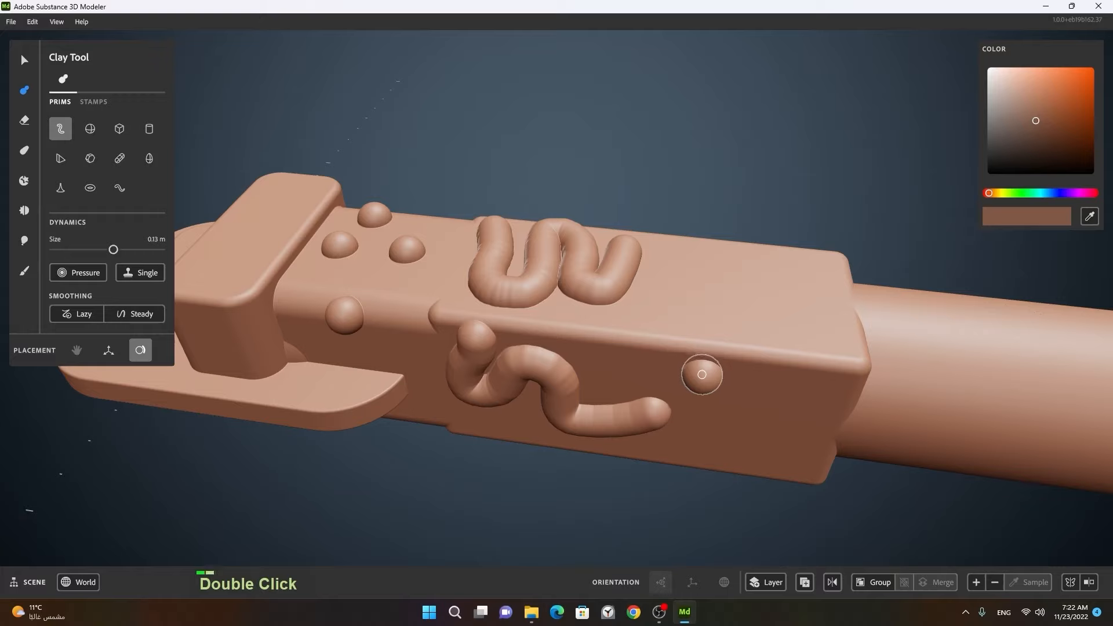
key(ctrl+z)
key(ctrl+z)
key(ctrl+z)
key(ctrl+z)
key(ctrl+z)
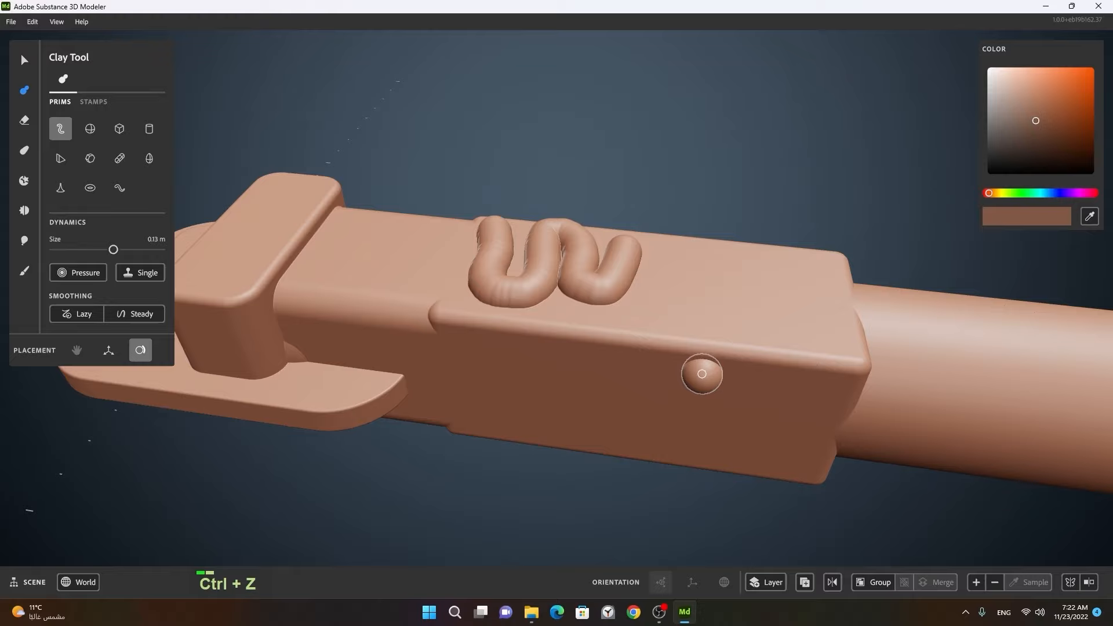
key(ctrl+z)
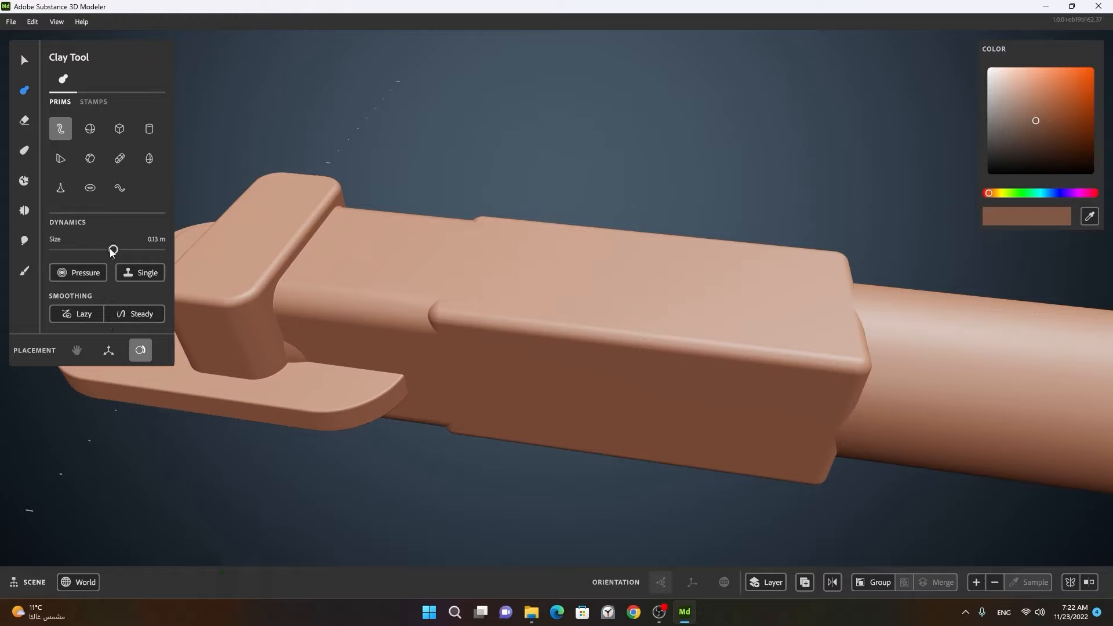
Set the stroke size to 0.12 m, try a looping stroke along the bar's top face with Lazy smoothing, and undo it.
mouse_move(113, 249)
mouse_down()
mouse_move(135, 249)
mouse_move(75, 250)
mouse_move(97, 249)
mouse_up()
ctrl+drag(616, 280, 732, 288)
ctrl+drag(623, 278, 554, 278)
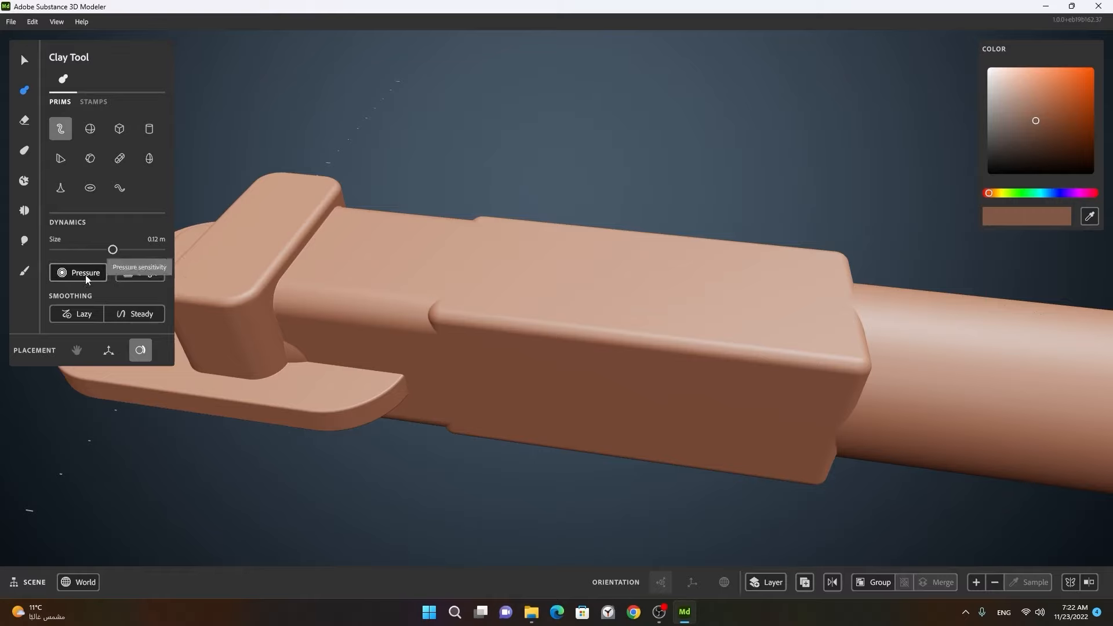
click(69, 313)
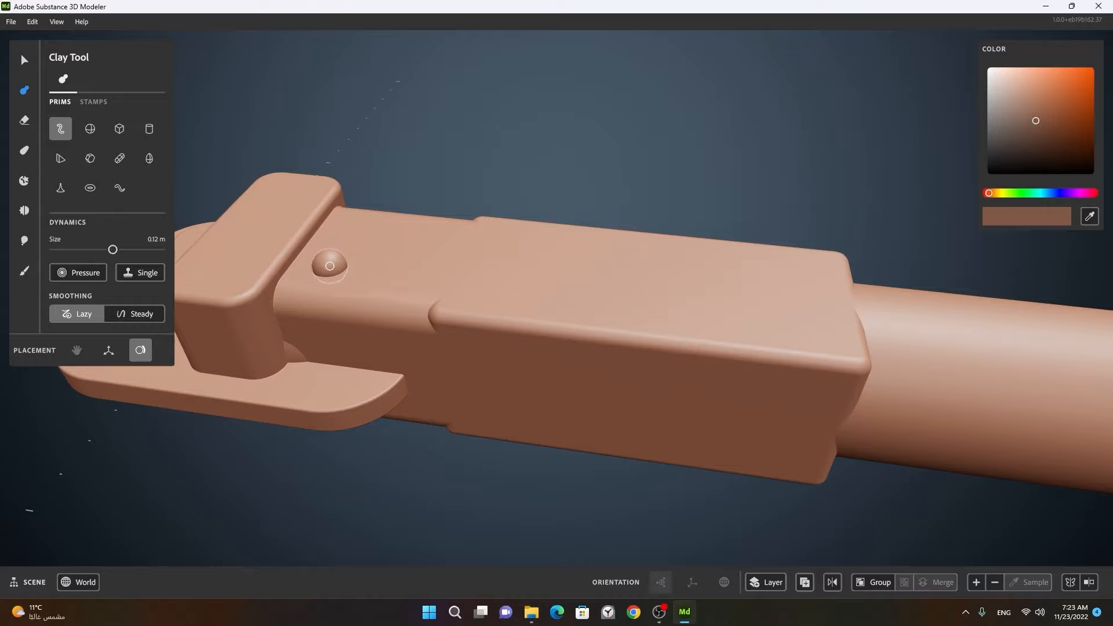
mouse_move(322, 279)
mouse_down()
mouse_move(347, 245)
mouse_move(391, 238)
mouse_move(432, 295)
mouse_move(463, 285)
mouse_move(494, 248)
mouse_move(513, 248)
mouse_move(530, 293)
mouse_move(587, 298)
mouse_move(608, 258)
mouse_move(571, 241)
mouse_move(555, 289)
mouse_move(632, 305)
mouse_move(698, 303)
mouse_move(720, 289)
mouse_up()
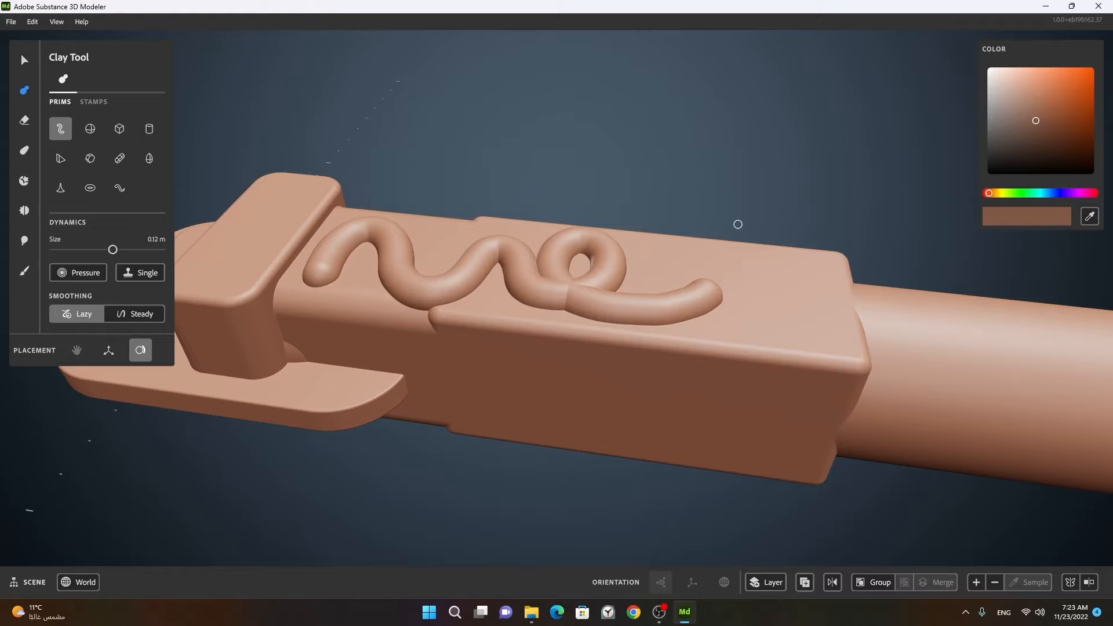
key(ctrl+z)
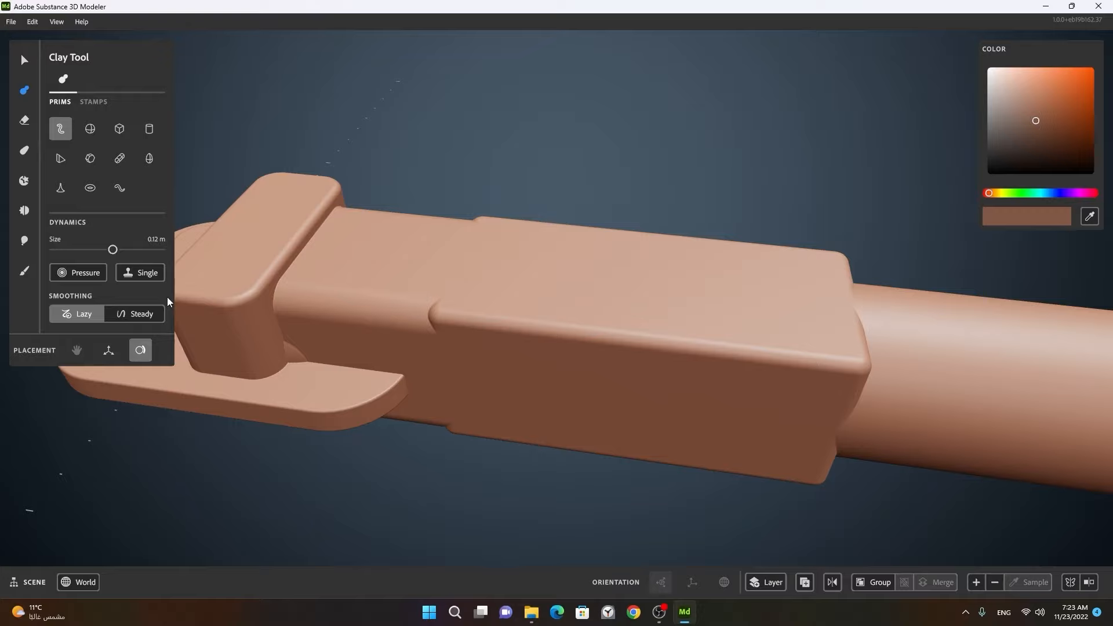
Change the smoothing to Steady, try freeform strokes along the bar's top face, and undo them.
click(138, 315)
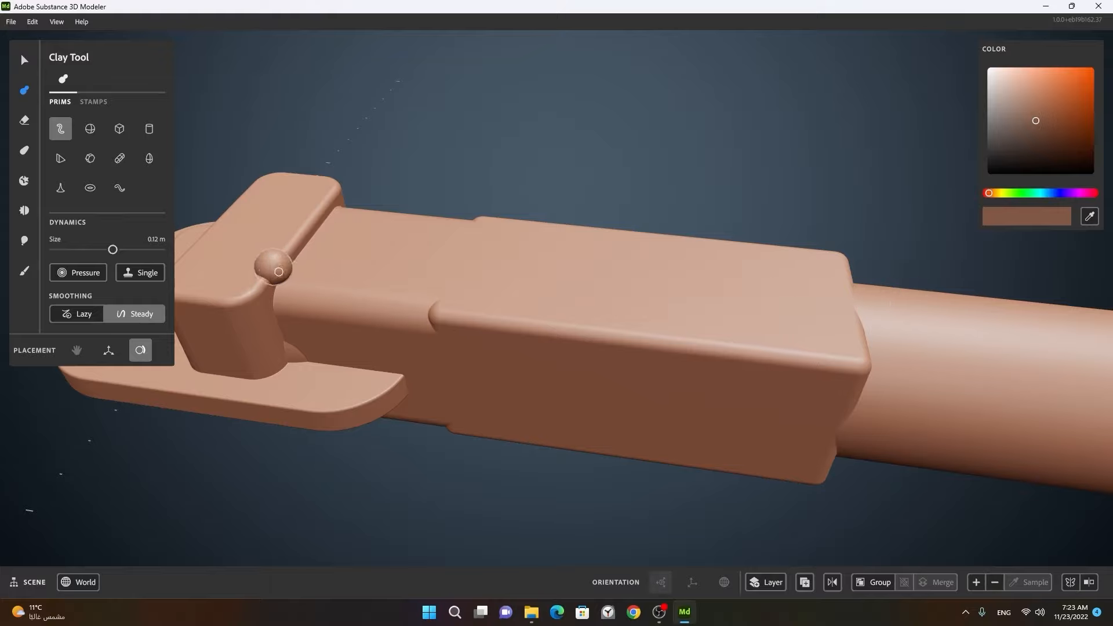
mouse_move(308, 273)
mouse_down()
mouse_move(352, 240)
mouse_move(383, 241)
mouse_move(397, 287)
mouse_move(431, 261)
mouse_move(484, 263)
mouse_move(510, 313)
mouse_move(608, 295)
mouse_move(579, 250)
mouse_move(574, 341)
mouse_move(646, 392)
mouse_move(712, 357)
mouse_move(708, 333)
mouse_up()
click(724, 286)
mouse_move(724, 294)
mouse_down()
mouse_move(774, 299)
mouse_move(702, 284)
mouse_move(789, 309)
mouse_move(520, 295)
mouse_move(515, 309)
mouse_move(538, 299)
mouse_move(614, 332)
mouse_move(493, 288)
mouse_move(551, 304)
mouse_up()
key(ctrl+z)
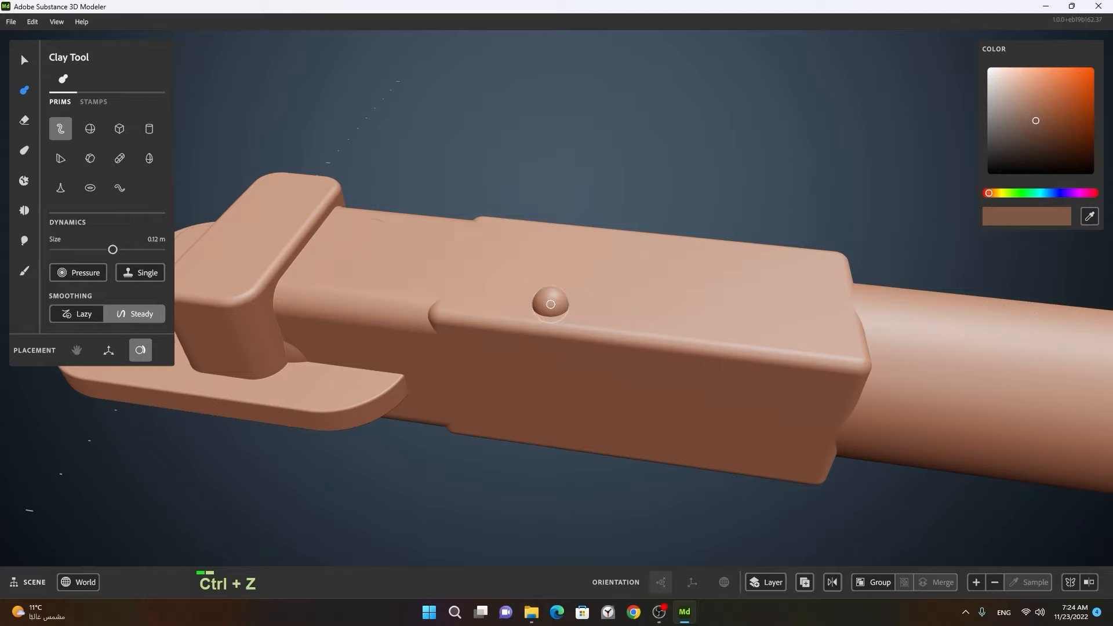
Switch to gizmo placement, choose the sphere primitive, and raise it above the long bar.
click(108, 355)
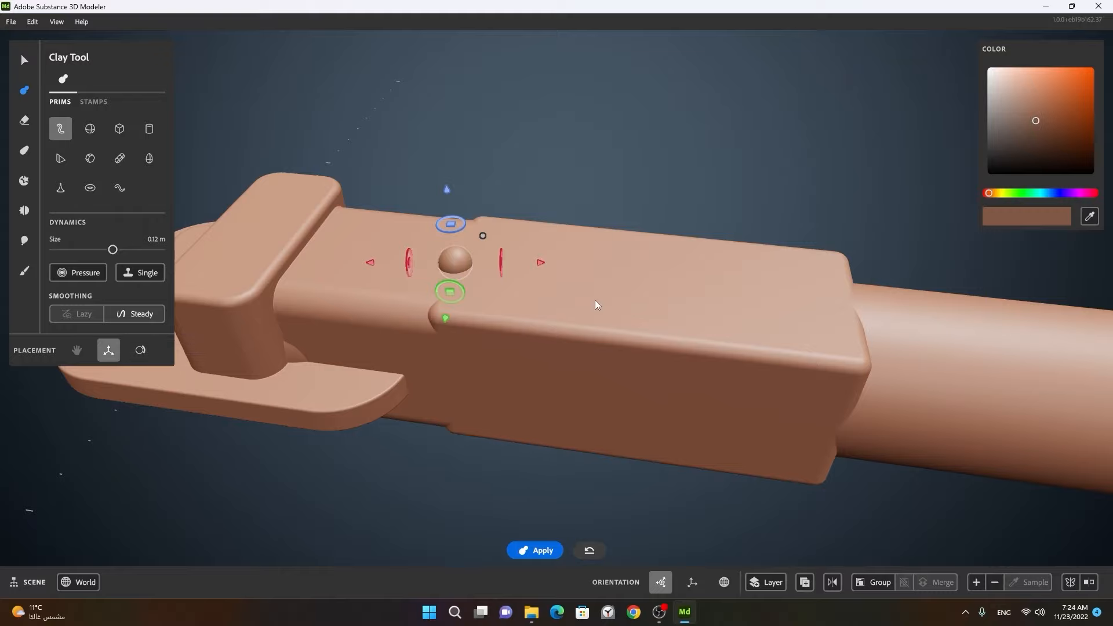
alt+right_drag(638, 293, 492, 318)
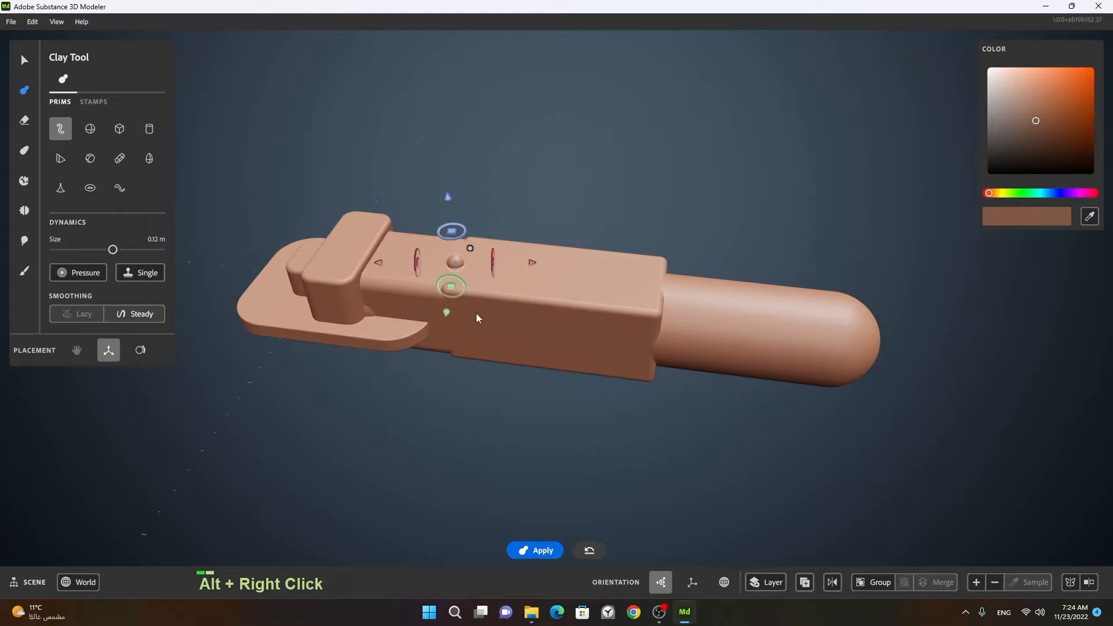
right_drag(472, 248, 529, 217)
click(91, 130)
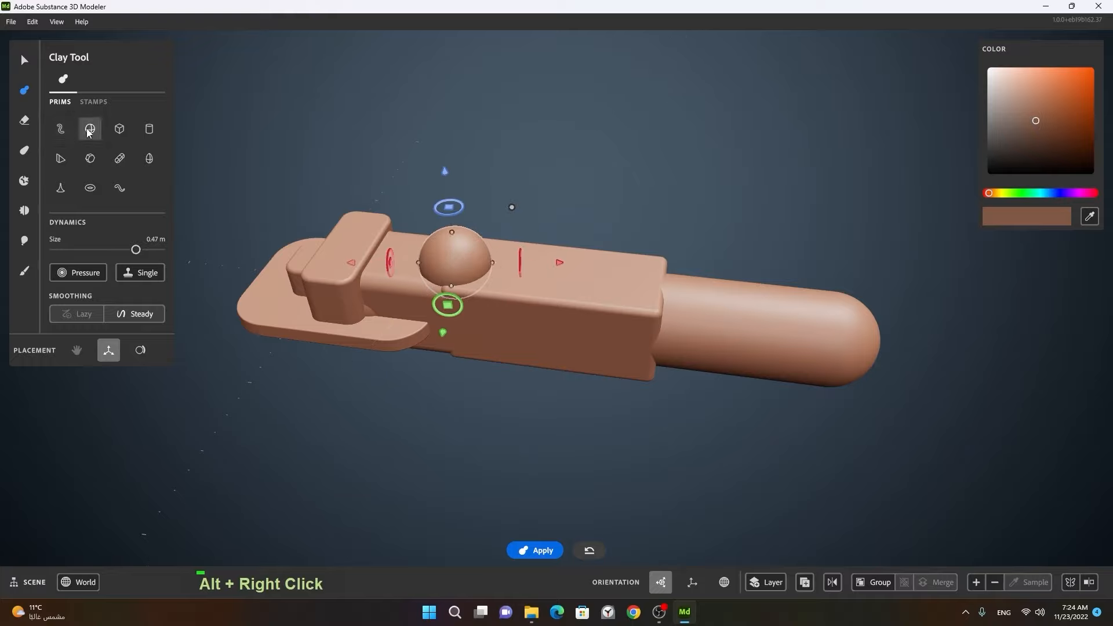
drag(452, 183, 430, 96)
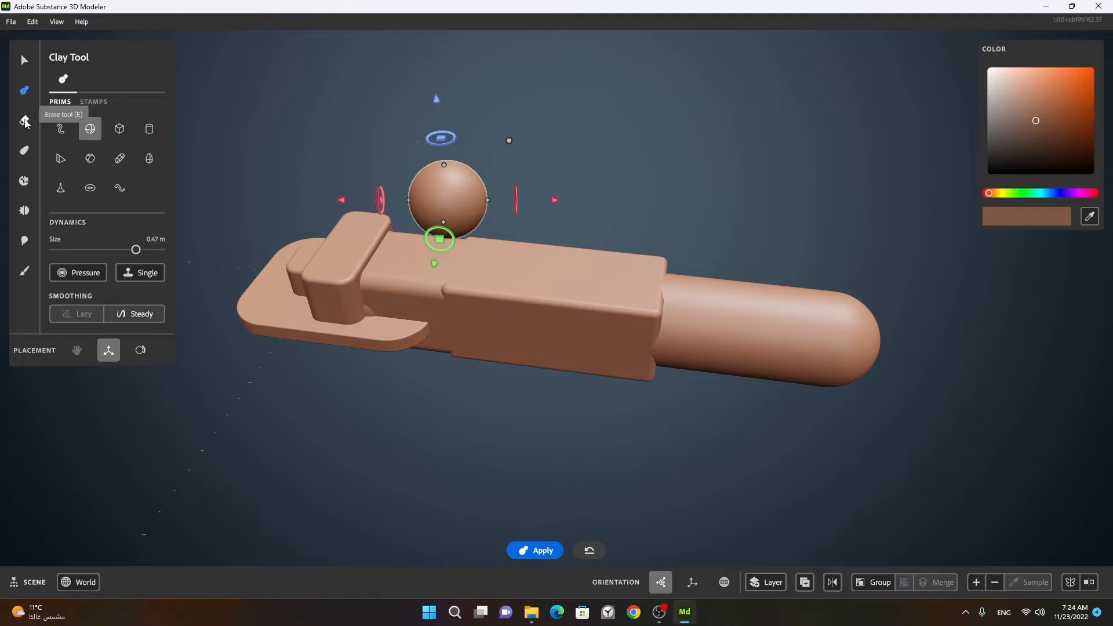
Toggle the sphere primitive between the Erase and Clay tools several times, ending with Erase.
key(e)
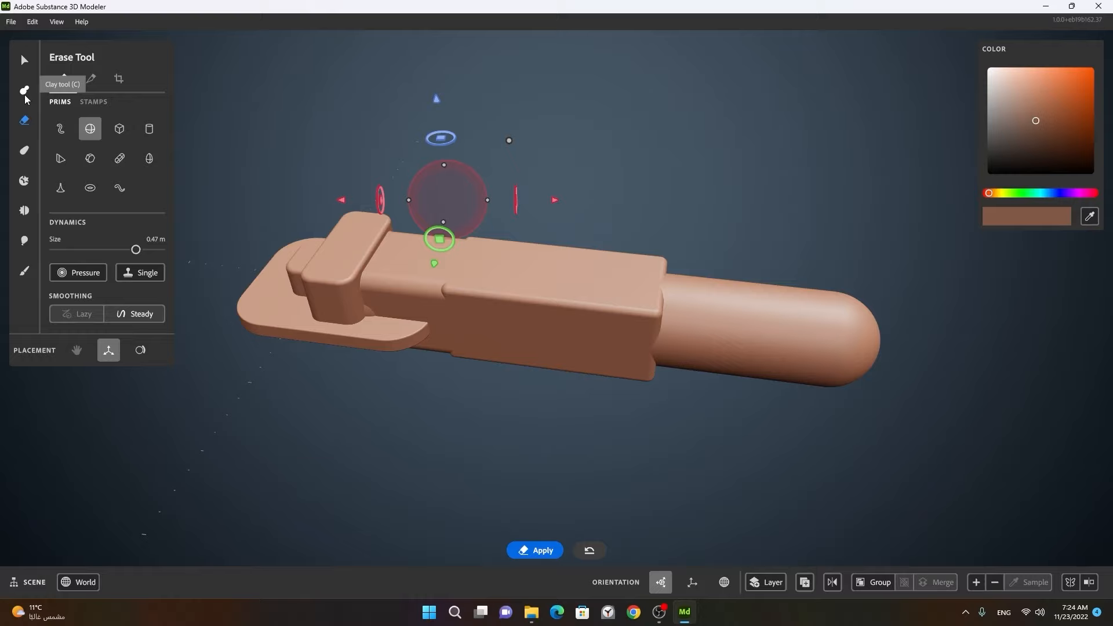
key(c)
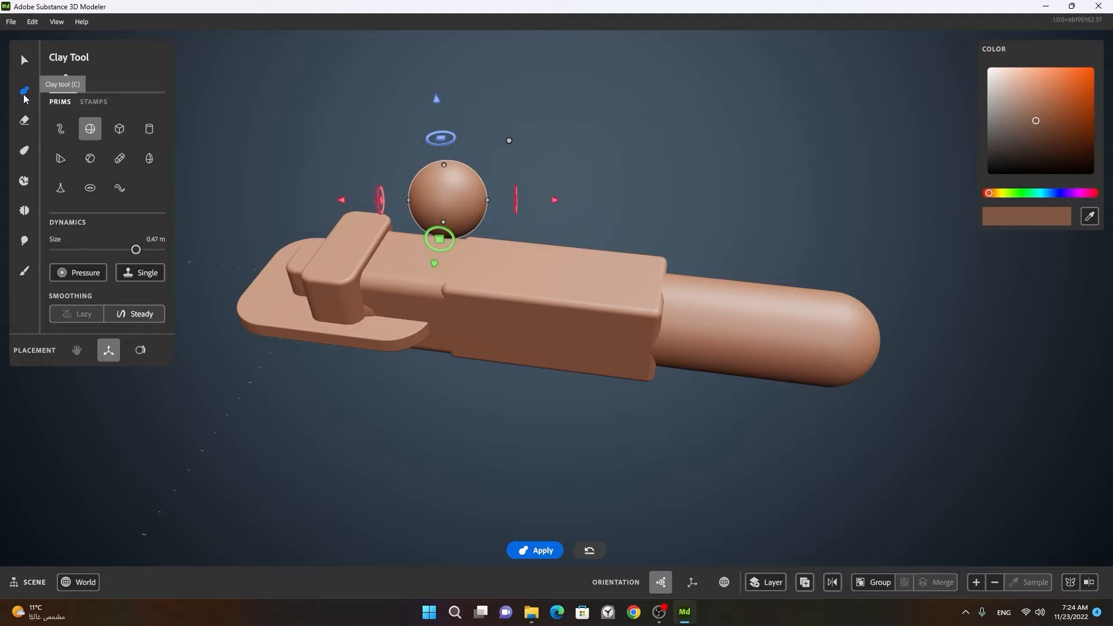
key(e)
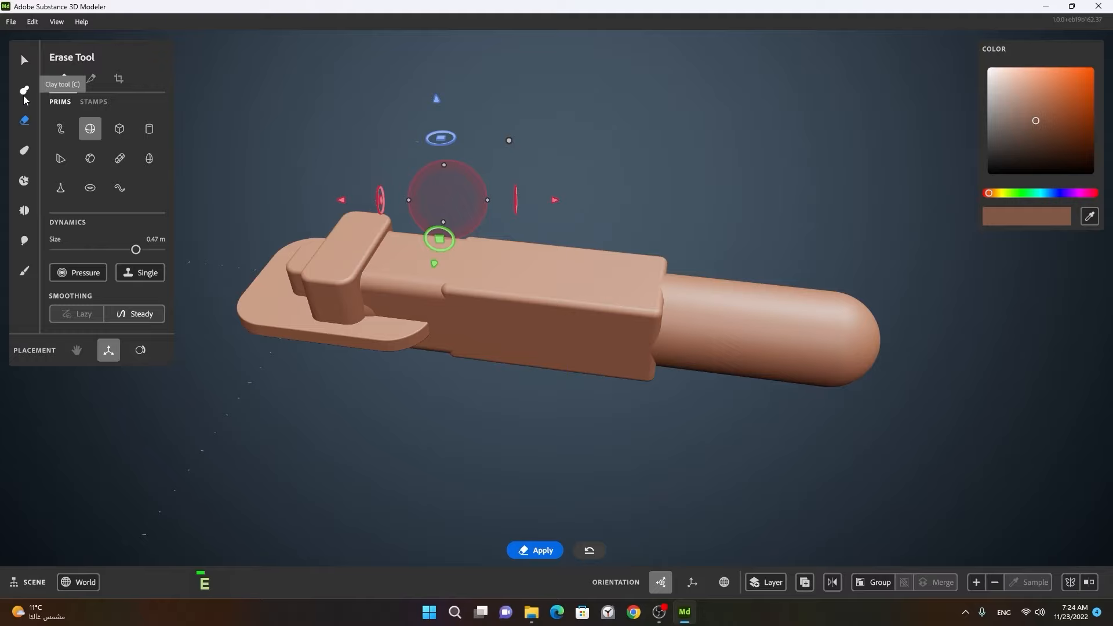
key(Tab)
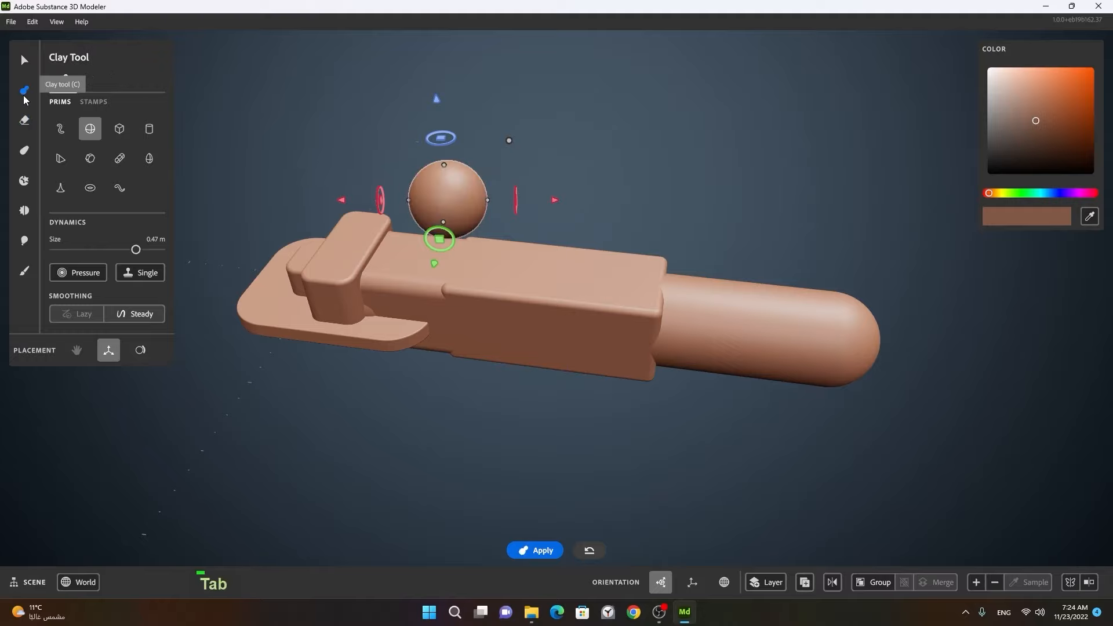
key(Tab)
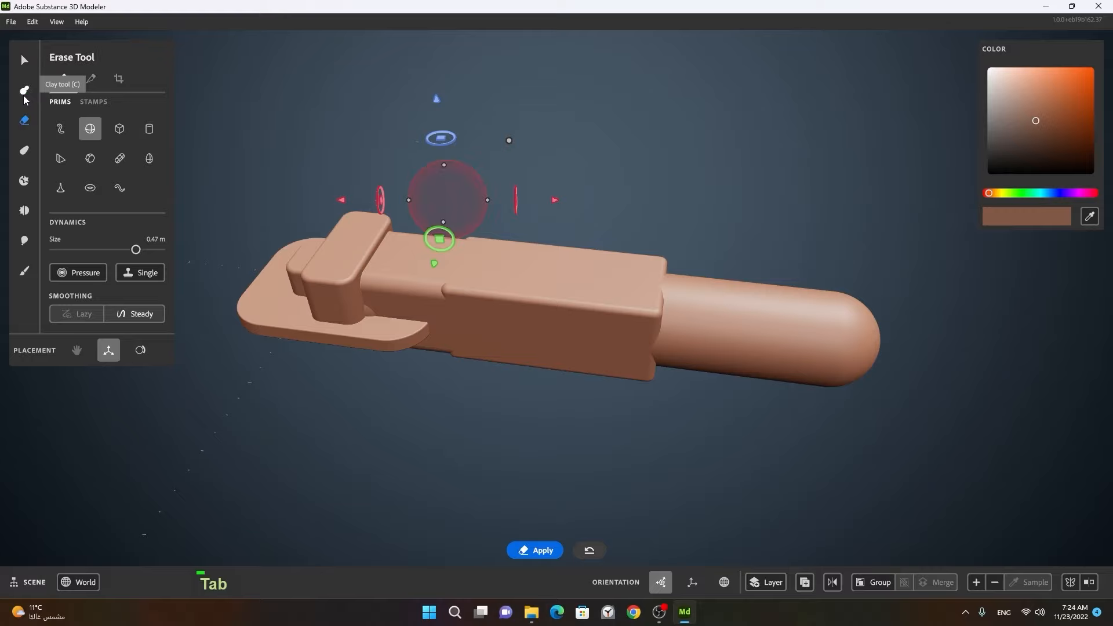
key(Tab)
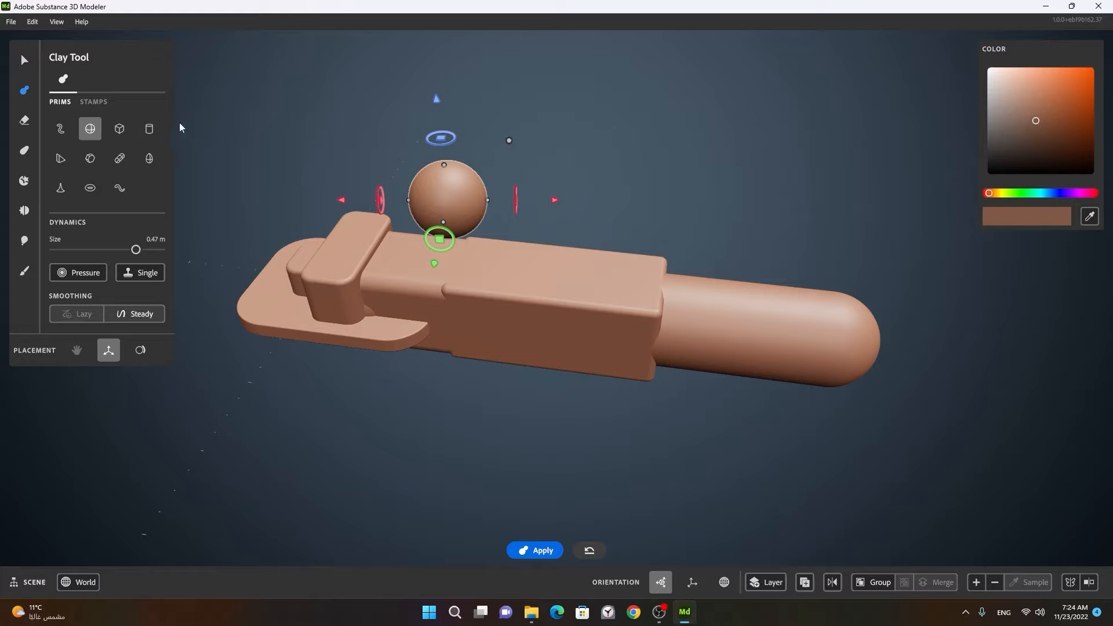
key(Tab)
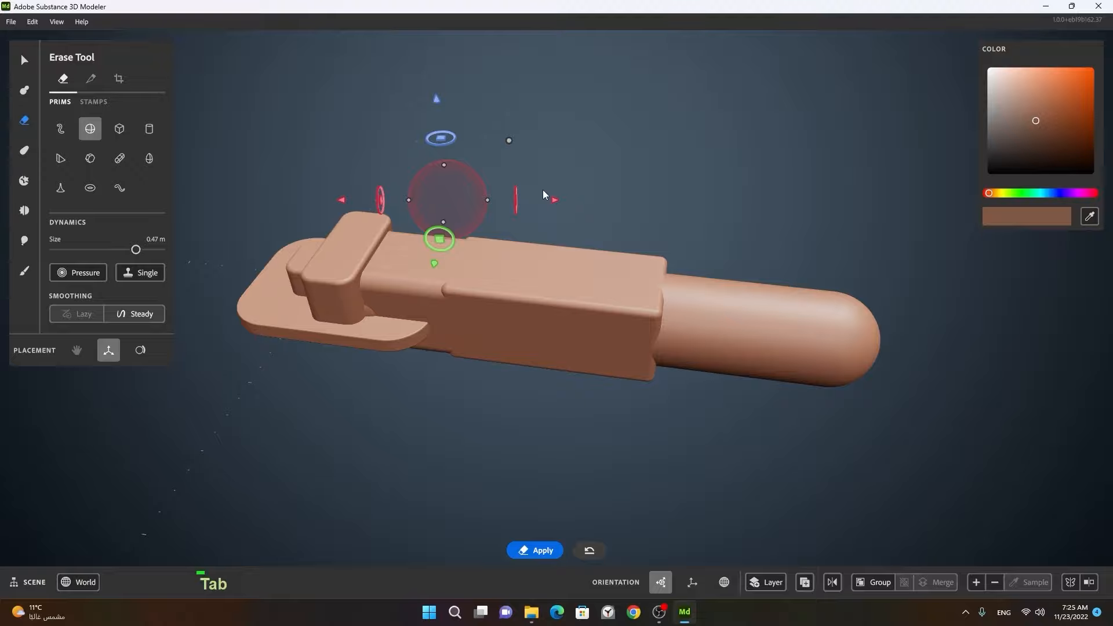
Lower the erase sphere partway into the top of the bar's thicker block, center it, and carve a round hollow.
alt+right_drag(542, 190, 566, 204)
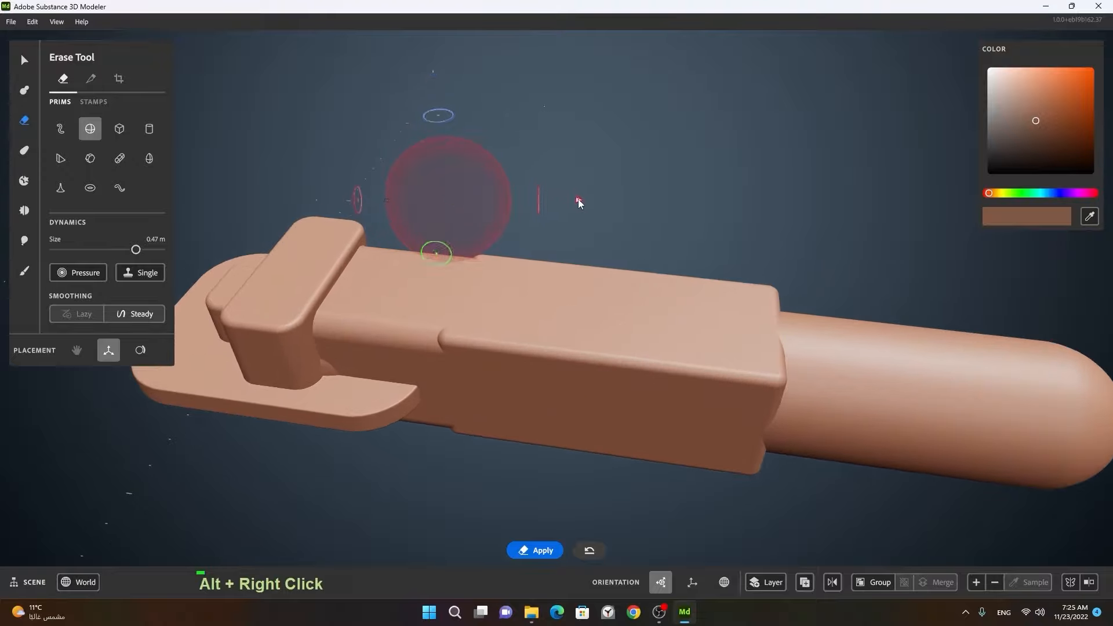
alt+drag(713, 201, 830, 262)
alt+middle_drag(824, 268, 795, 275)
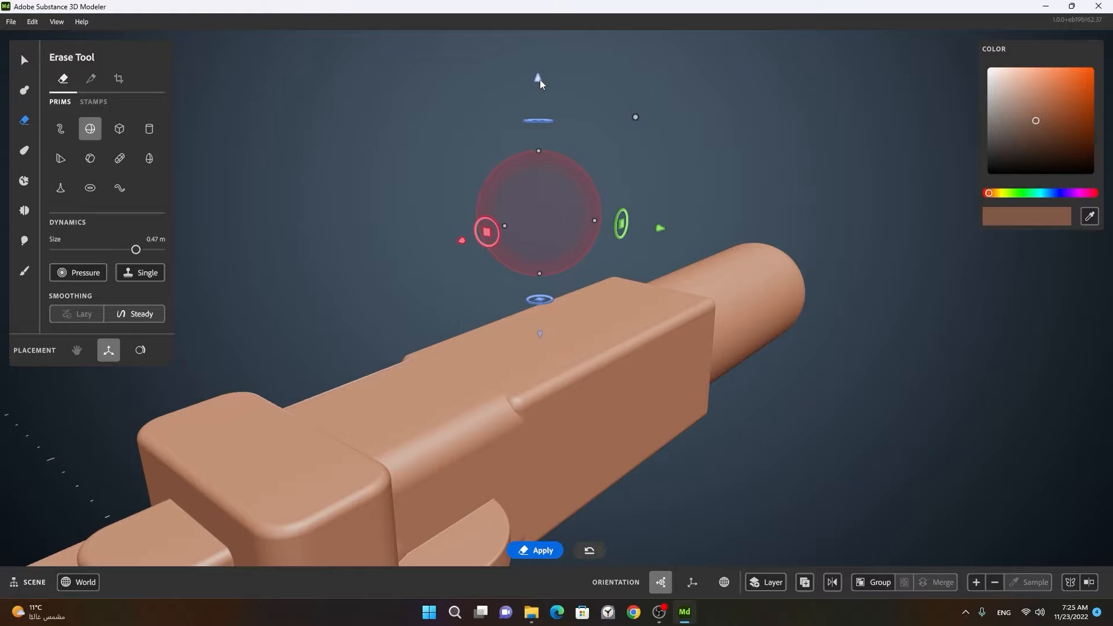
mouse_move(540, 79)
mouse_down()
mouse_move(537, 217)
mouse_move(544, 180)
mouse_up()
mouse_move(614, 244)
alt+mouse_down()
mouse_move(536, 311)
mouse_move(471, 312)
mouse_move(533, 338)
mouse_move(624, 325)
mouse_move(541, 349)
mouse_move(441, 324)
alt+mouse_up()
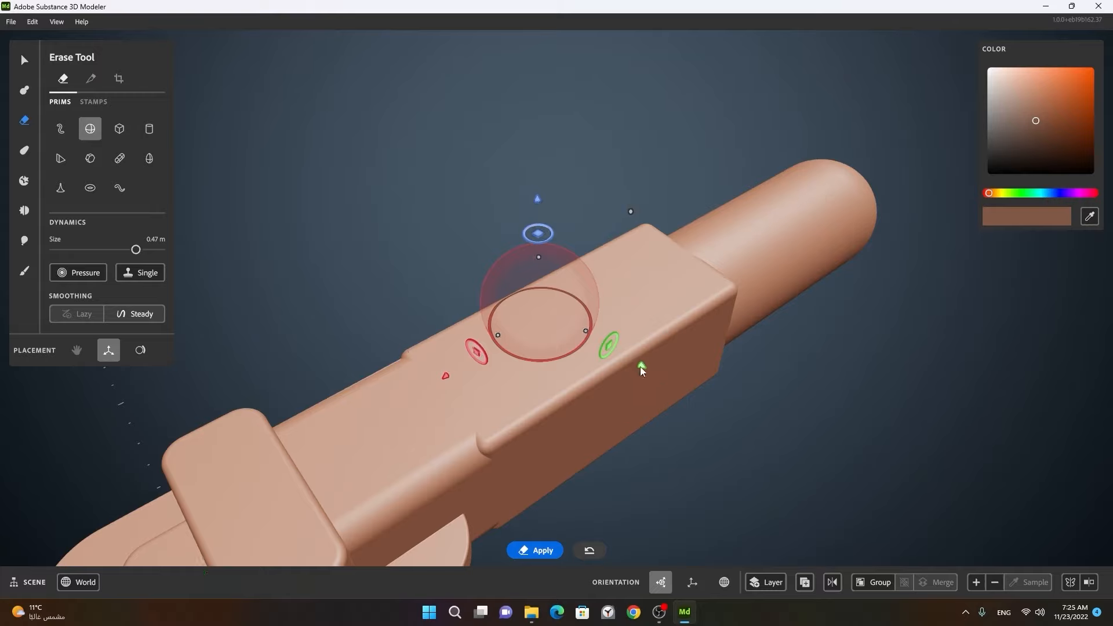
mouse_move(640, 366)
mouse_down()
mouse_move(656, 412)
mouse_move(586, 397)
mouse_up()
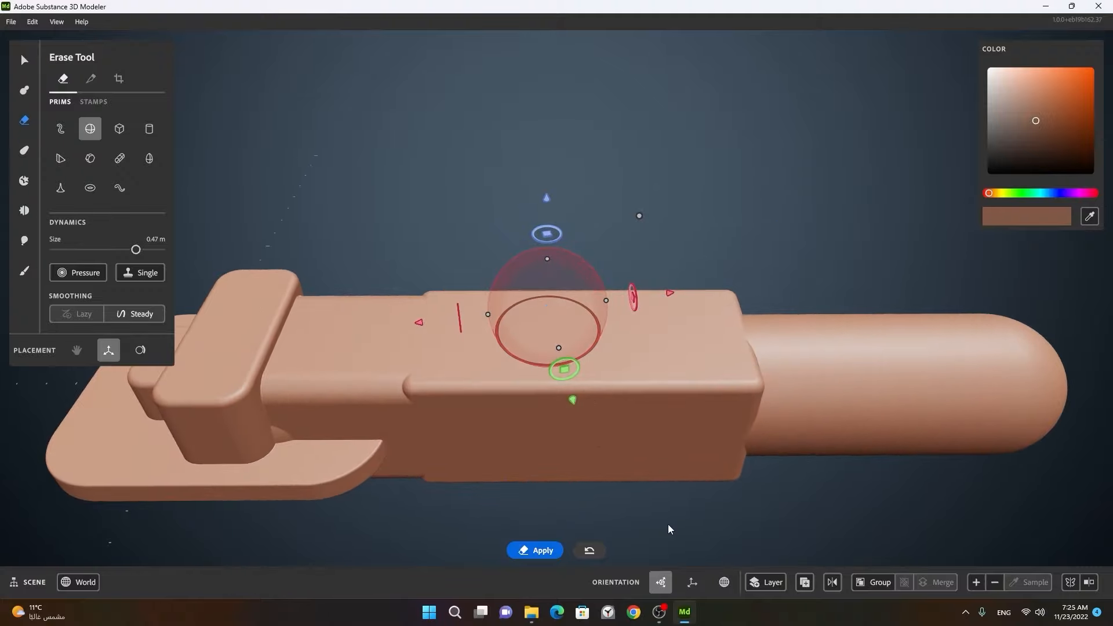
drag(668, 295, 683, 294)
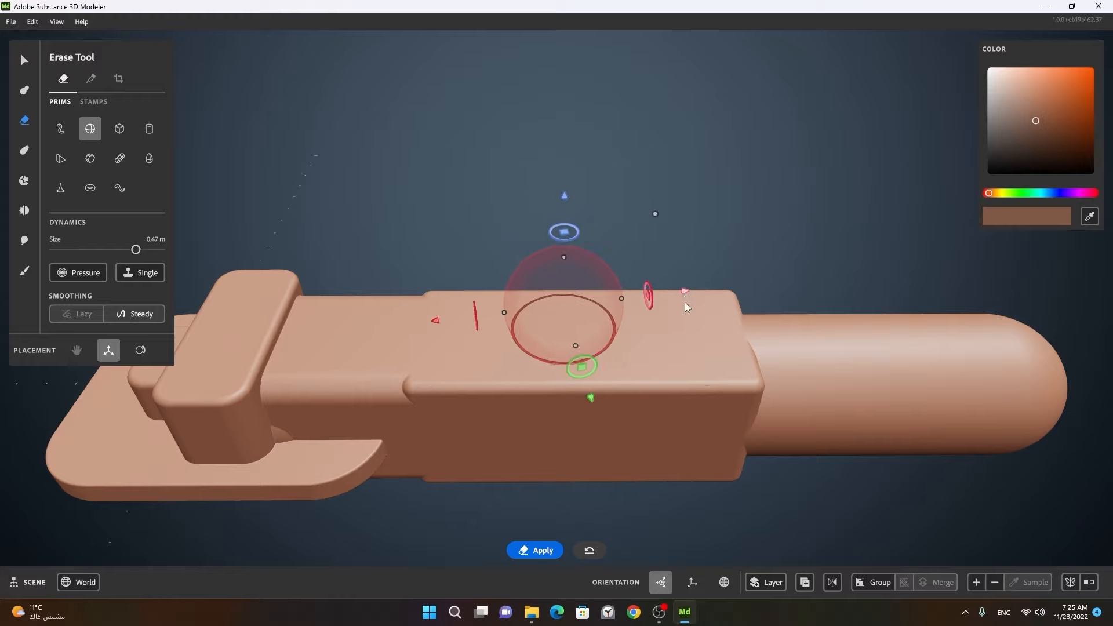
key(space)
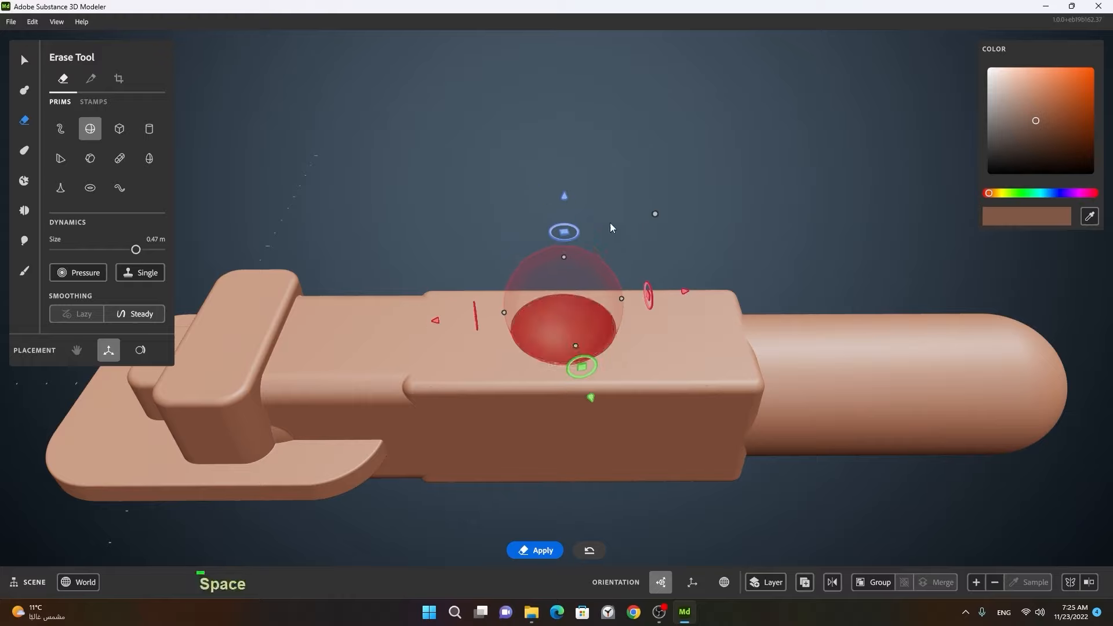
Raise the erase sphere off the block and examine the carved hollow up close and from the side.
drag(567, 197, 565, 76)
alt+drag(614, 336, 551, 360)
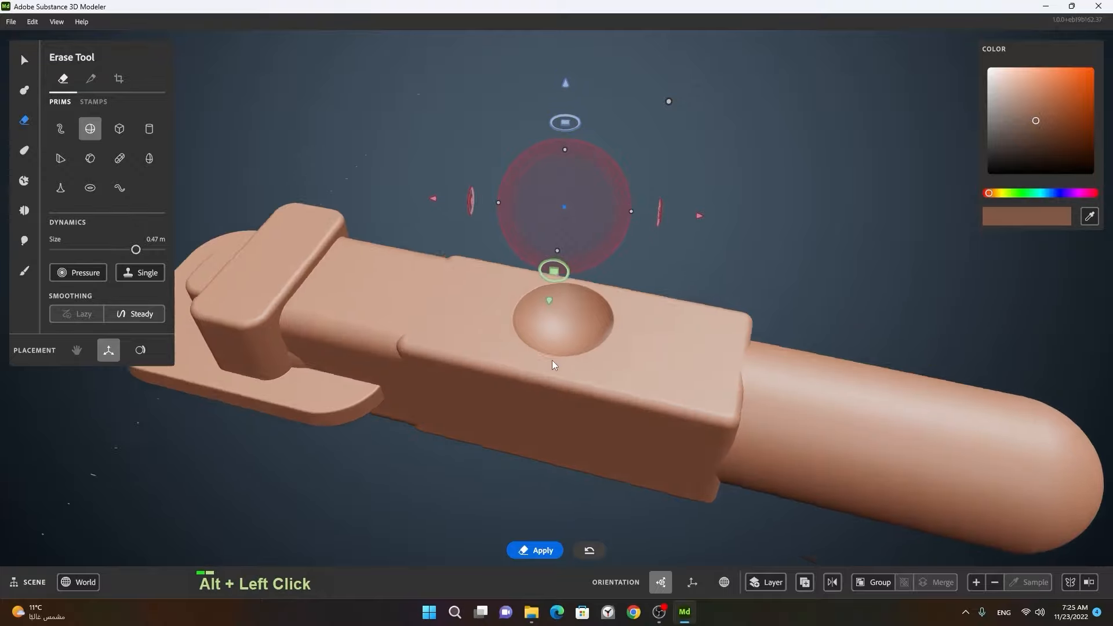
mouse_move(552, 360)
alt+right_down()
mouse_move(600, 359)
mouse_move(686, 403)
alt+right_up()
alt+middle_drag(686, 403, 600, 295)
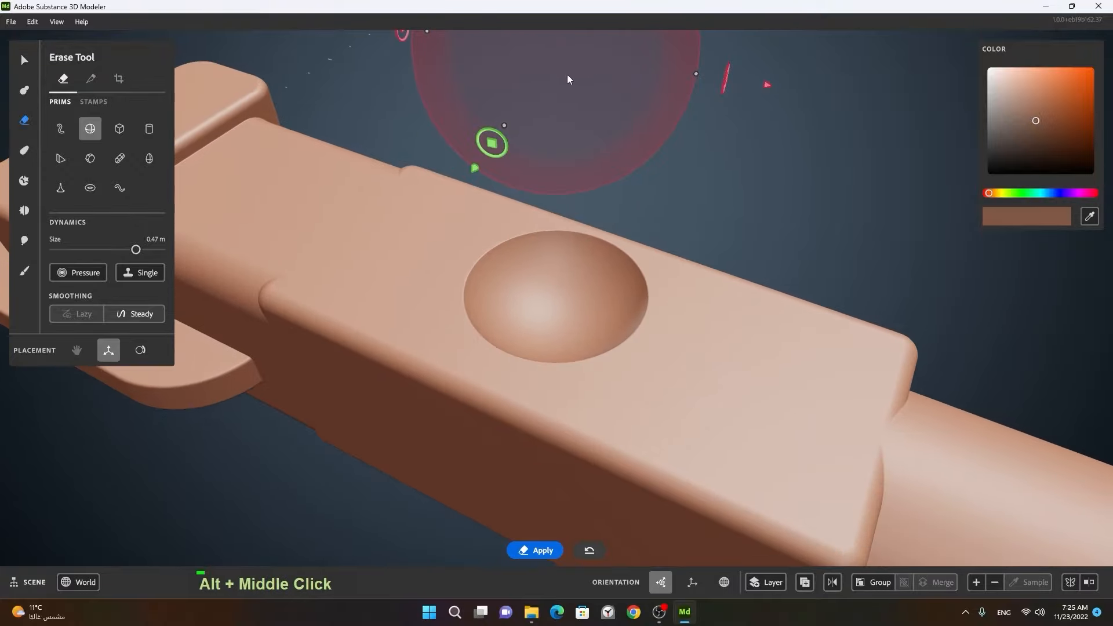
alt+right_drag(567, 79, 557, 249)
alt+middle_drag(556, 250, 573, 273)
alt+drag(572, 273, 614, 290)
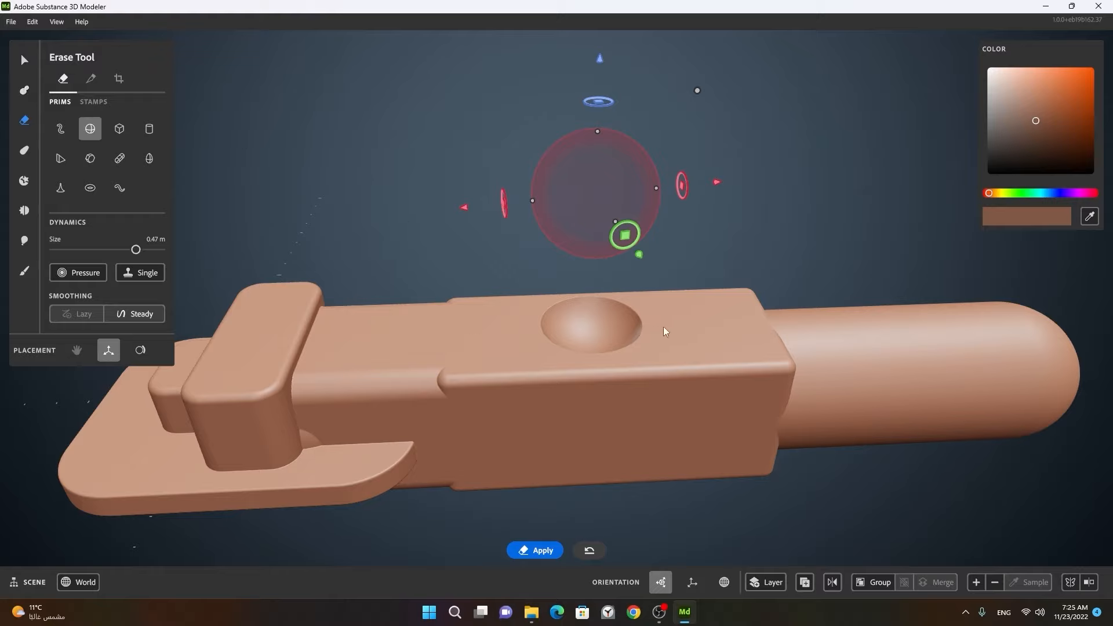
Switch back to the Clay tool, stamp a row of overlapping spheres above the bar, and undo them.
click(24, 90)
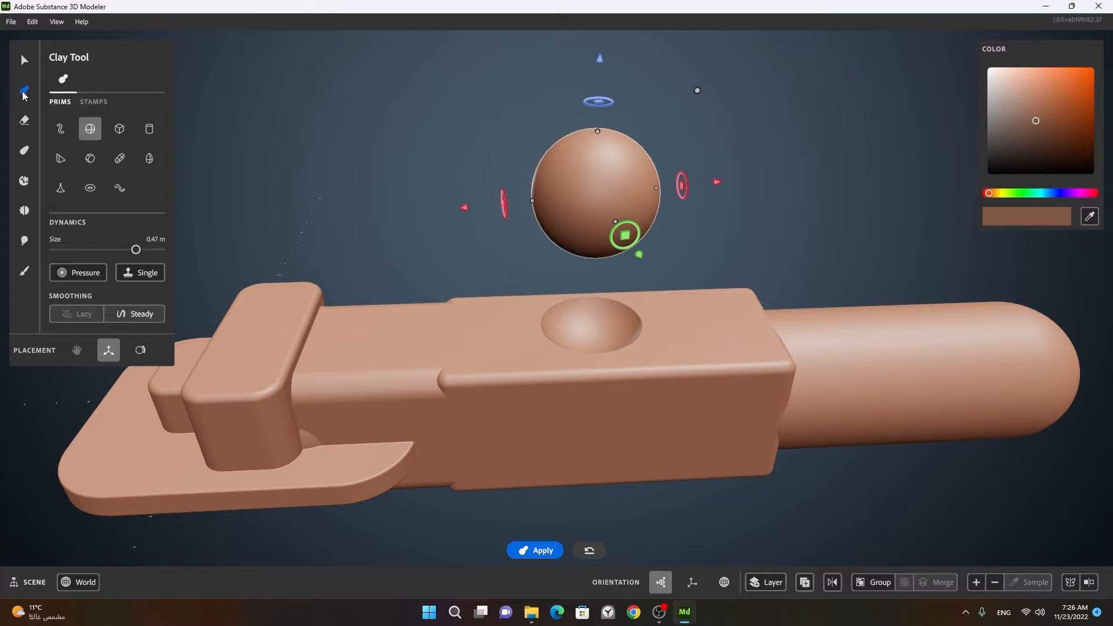
drag(711, 181, 814, 193)
key(space)
key(space)
key(space)
key(space)
key(space)
key(space)
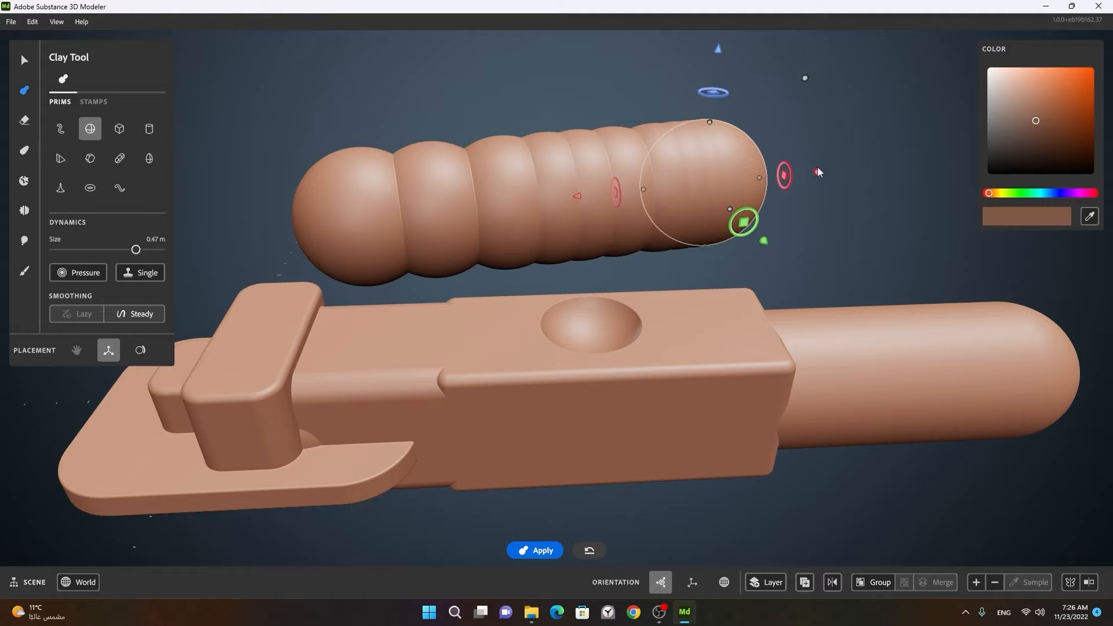
drag(817, 172, 623, 212)
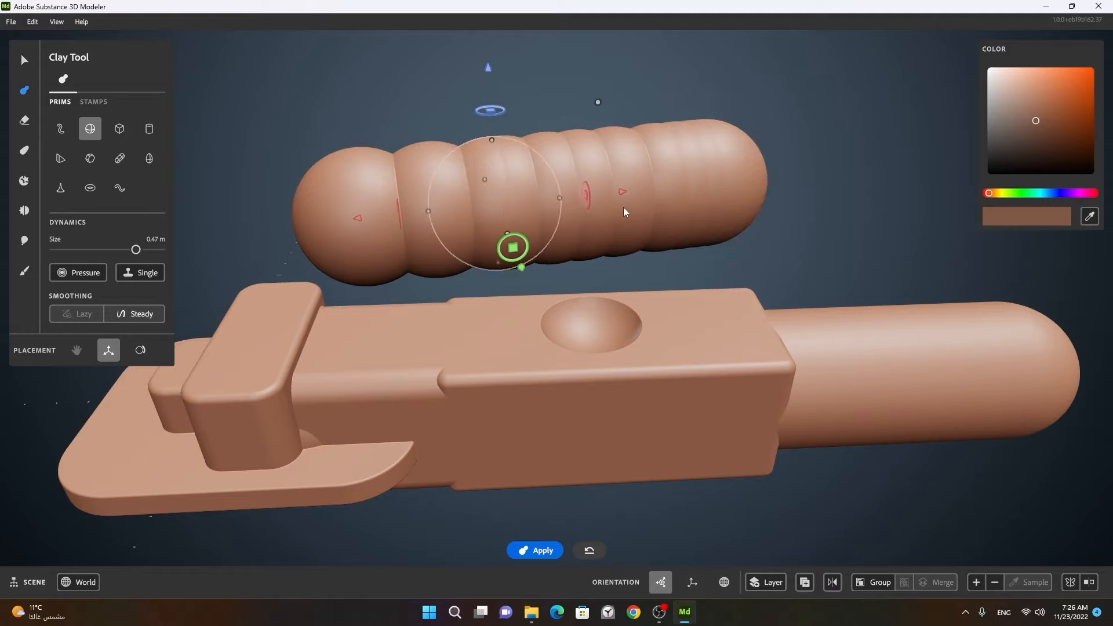
key(ctrl+z)
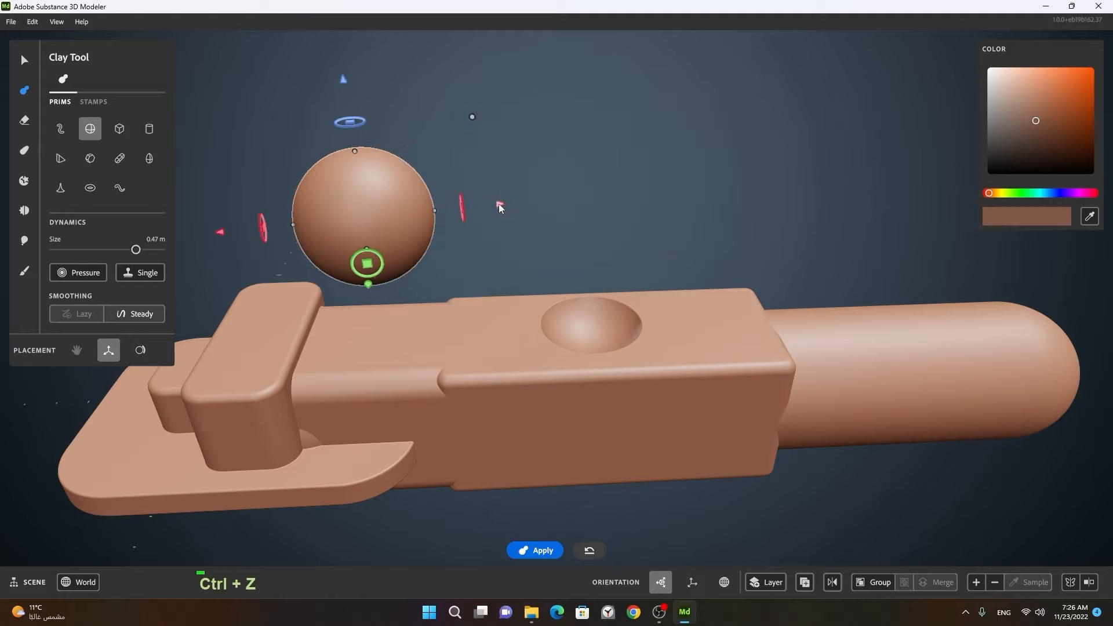
Sweep the clay sphere sideways above the bar into a rounded cylinder, and stretch the sphere into an ellipsoid sized 1.18 m.
key(space)
drag(499, 205, 676, 173)
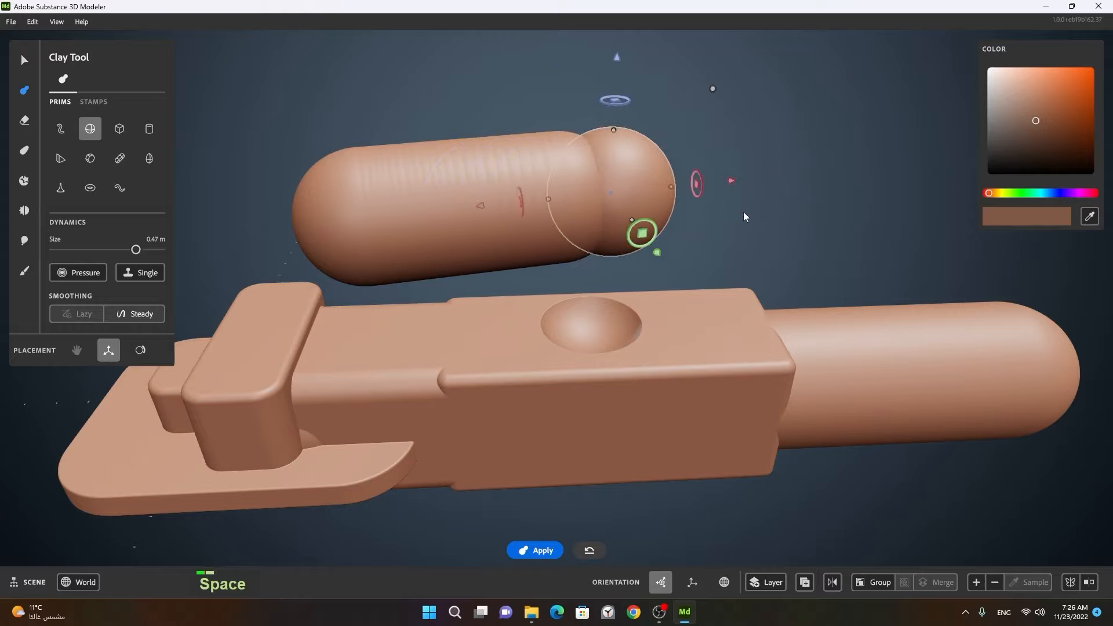
alt+drag(743, 210, 492, 276)
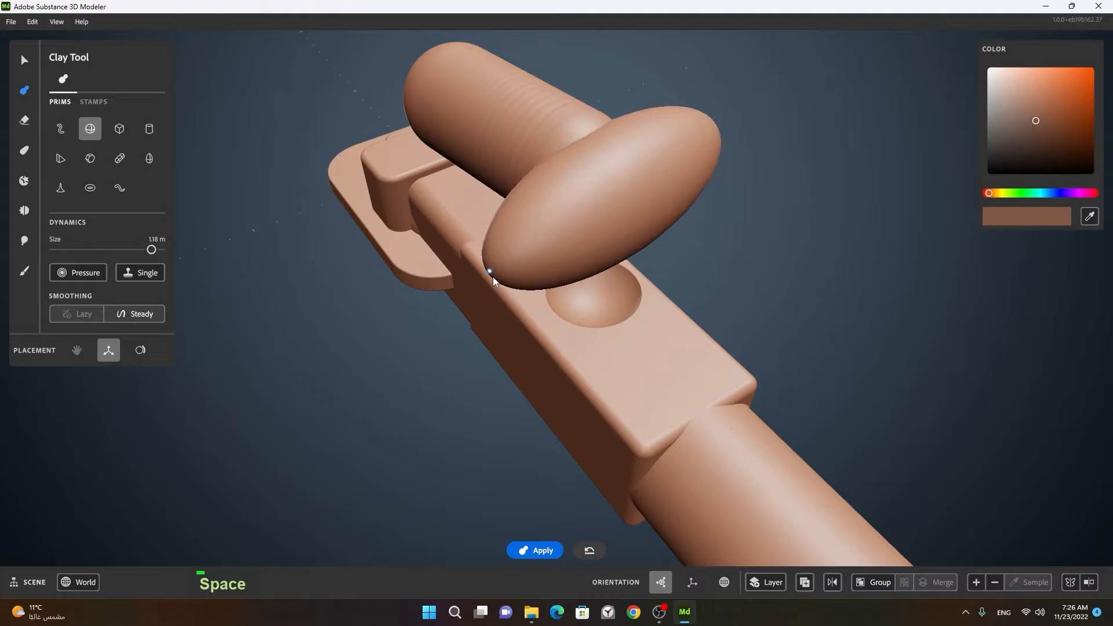
Stamp the stretched ellipsoid at rotated angles around the cylinder's end, and undo both clay additions above the bar.
drag(658, 224, 724, 364)
alt+drag(578, 359, 751, 307)
alt+right_drag(751, 308, 689, 284)
alt+drag(689, 284, 649, 298)
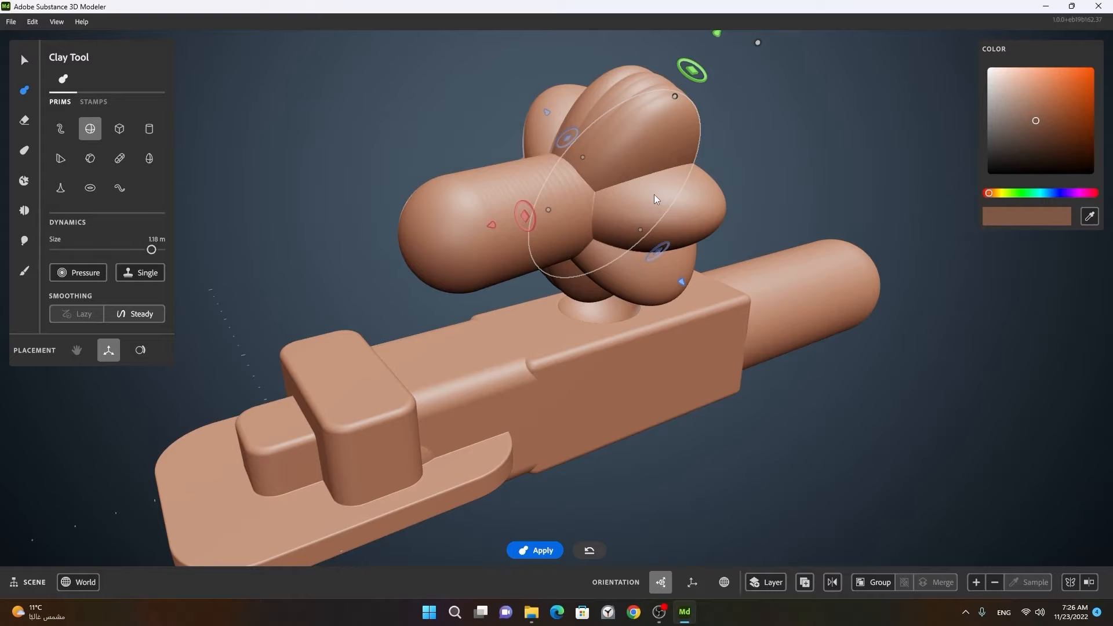
key(ctrl+z)
key(ctrl+z)
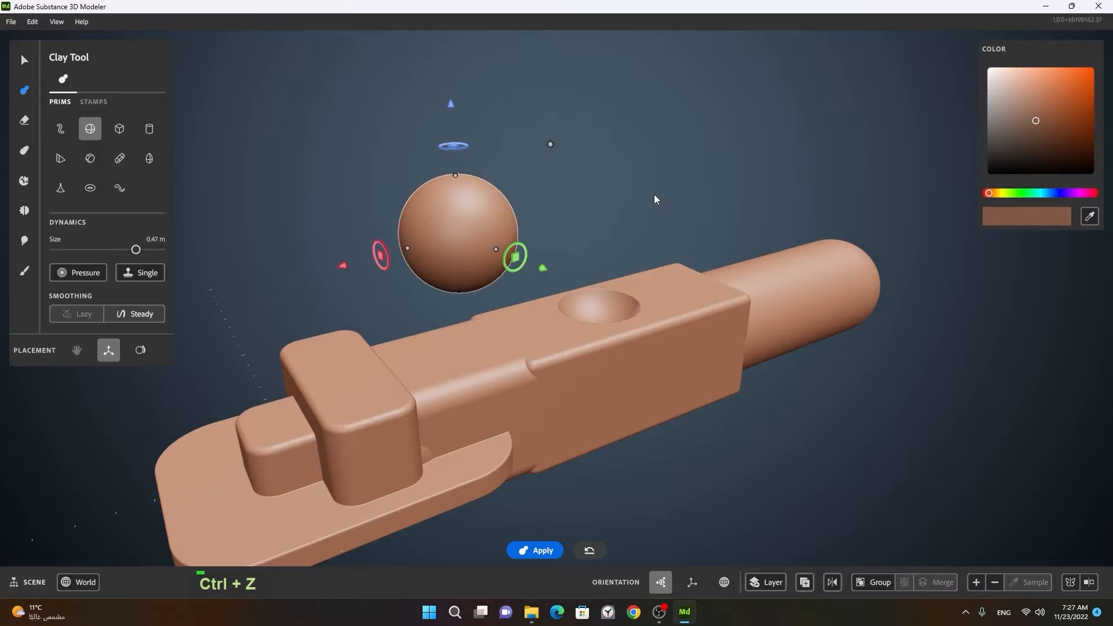
Switch to the Erase tool and shrink its sphere to 0.26 m.
click(23, 120)
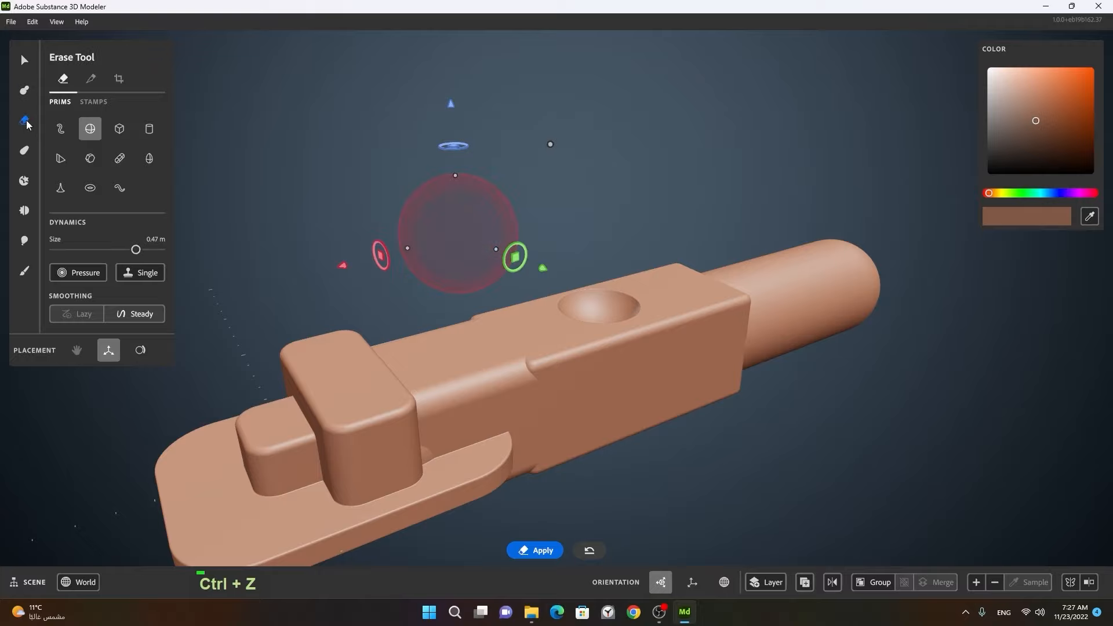
alt+right_drag(330, 237, 492, 229)
alt+right_drag(578, 256, 523, 266)
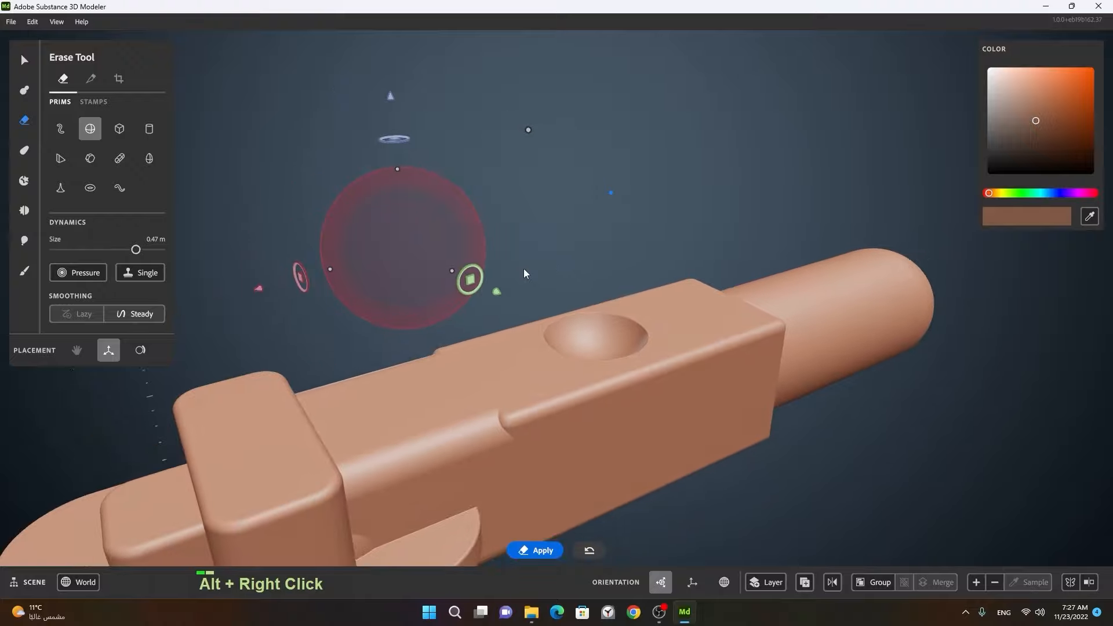
alt+drag(524, 267, 522, 283)
drag(525, 153, 473, 203)
Lower the erase sphere partway into the bar's top surface, and carve a rounded slot along it up to near the round hollow.
drag(392, 172, 411, 318)
drag(486, 461, 465, 442)
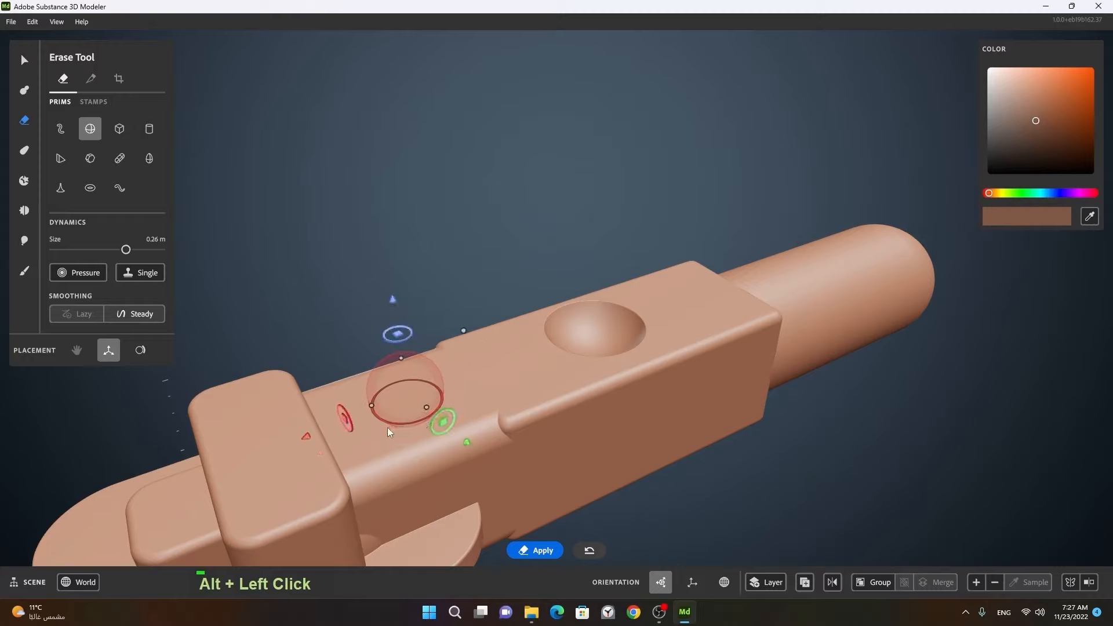
key(space)
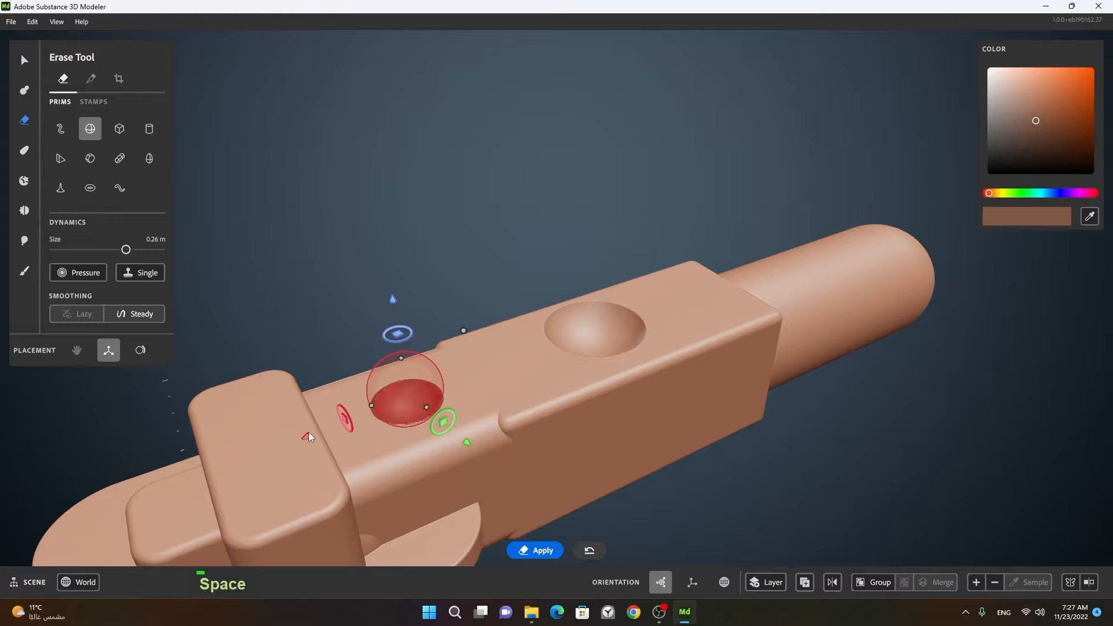
mouse_move(307, 433)
mouse_down()
mouse_move(427, 393)
mouse_move(430, 504)
mouse_up()
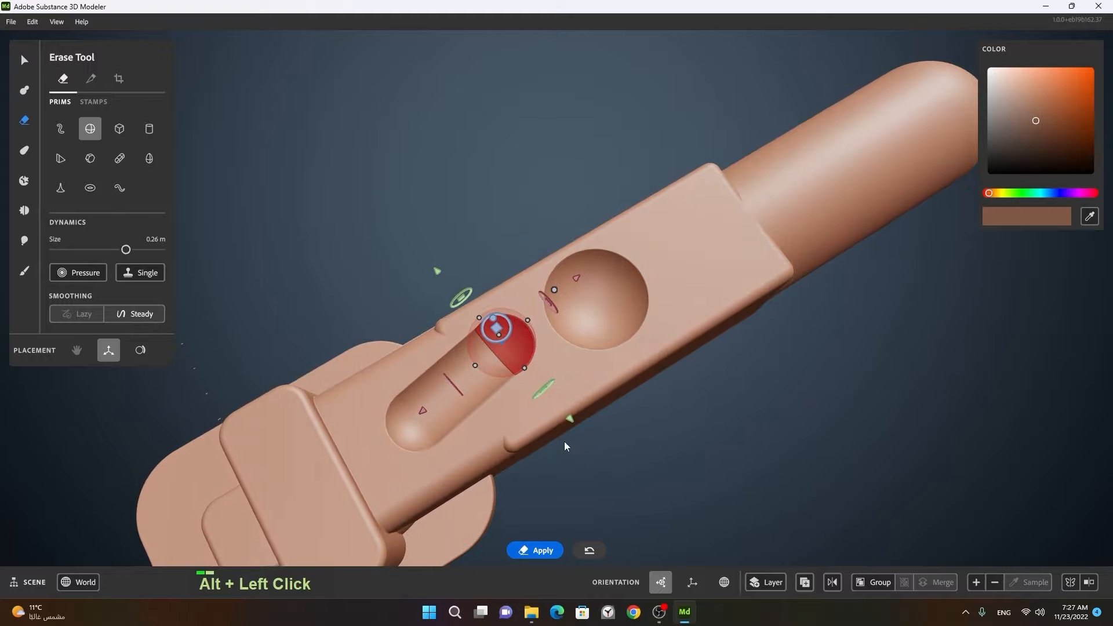
Change the erase primitive to a cube, narrow it, and place it beyond the round hollow near the block's end.
click(120, 130)
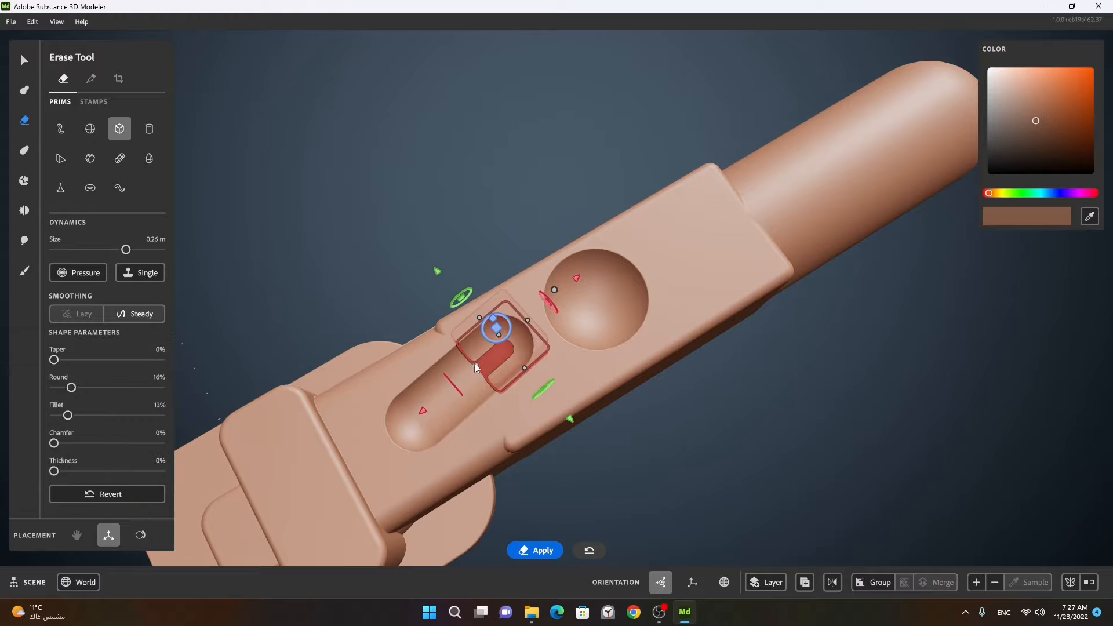
mouse_move(473, 364)
mouse_down()
mouse_move(490, 353)
mouse_move(530, 379)
mouse_up()
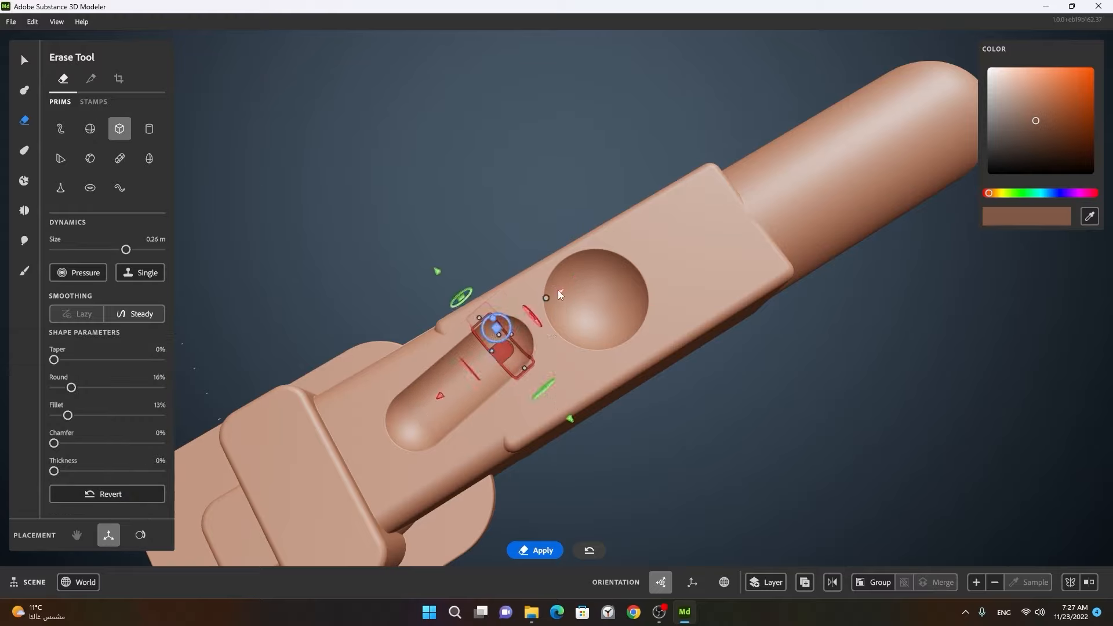
mouse_move(559, 295)
mouse_down()
mouse_move(736, 217)
mouse_move(753, 311)
mouse_move(777, 311)
mouse_up()
mouse_move(787, 310)
alt+right_down()
mouse_move(865, 283)
mouse_move(877, 290)
alt+right_up()
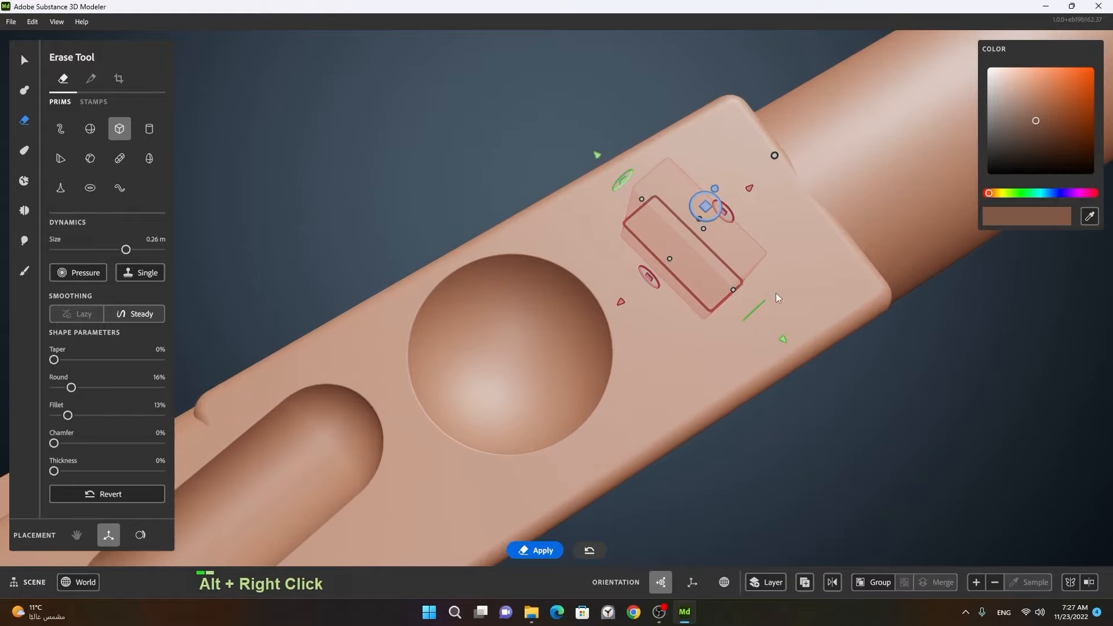
Carve a pocket by rotating the erase cube, then lengthen the cube to 0.58 m to cut a narrow channel into the round hollow.
alt+drag(776, 293, 766, 266)
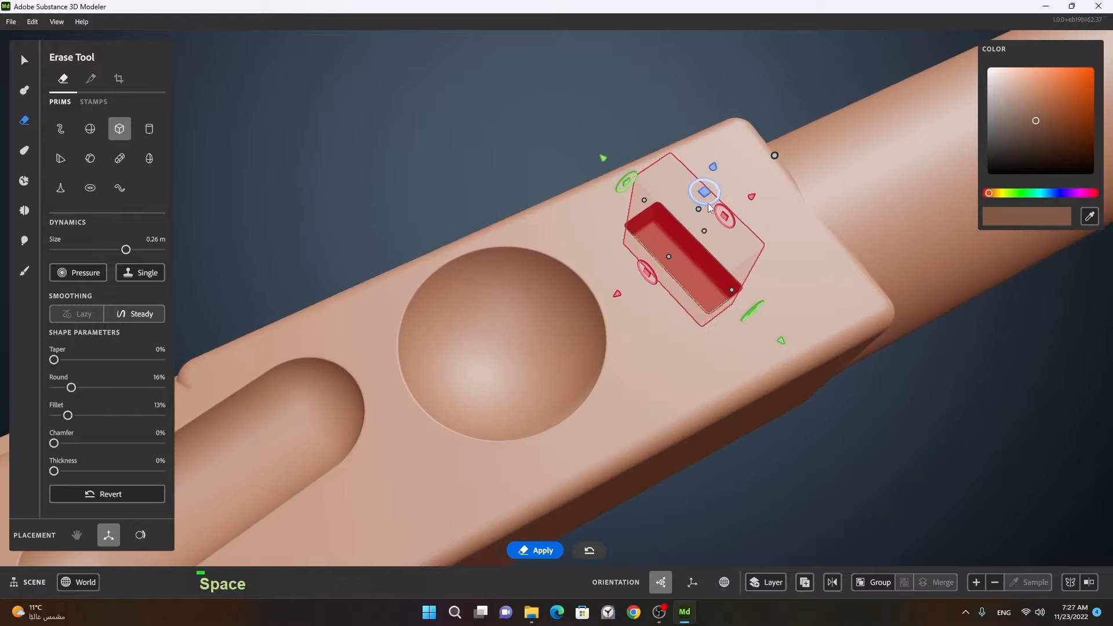
drag(710, 204, 737, 194)
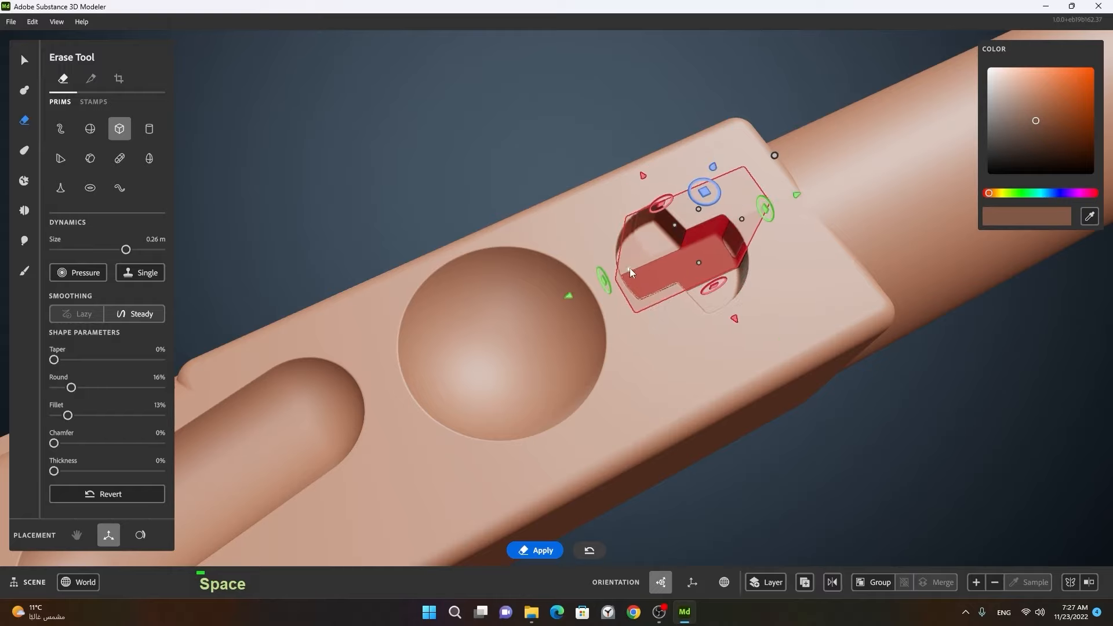
drag(629, 268, 560, 294)
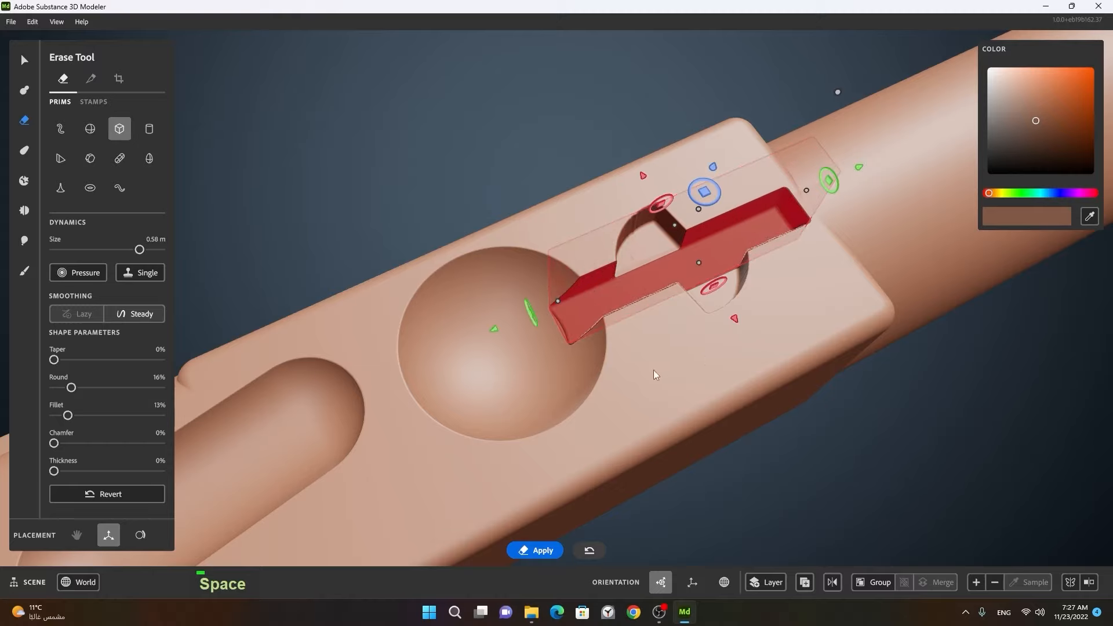
drag(715, 165, 728, 52)
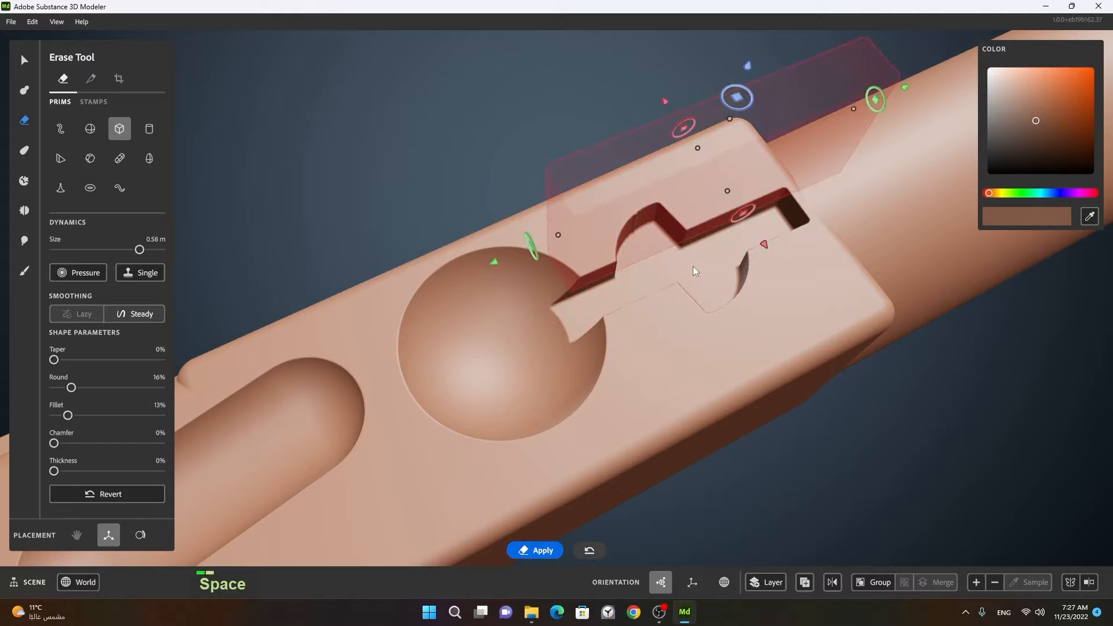
mouse_move(693, 266)
alt+mouse_down()
mouse_move(757, 257)
mouse_move(819, 203)
mouse_move(600, 192)
alt+mouse_up()
mouse_move(600, 192)
alt+right_down()
mouse_move(708, 347)
mouse_move(628, 352)
alt+right_up()
mouse_move(628, 352)
alt+mouse_down()
mouse_move(699, 341)
mouse_move(699, 398)
mouse_move(762, 366)
alt+mouse_up()
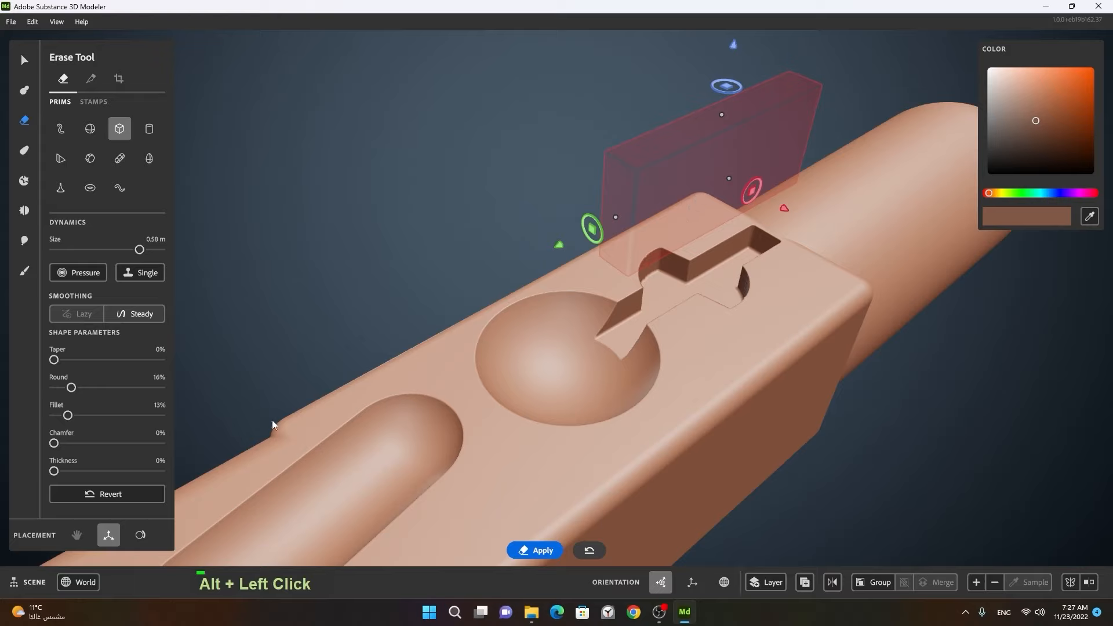
Using surface placement and the first freehand erase primitive at 9.49 cm, carve a winding groove across the block's top and over its side edge.
click(140, 534)
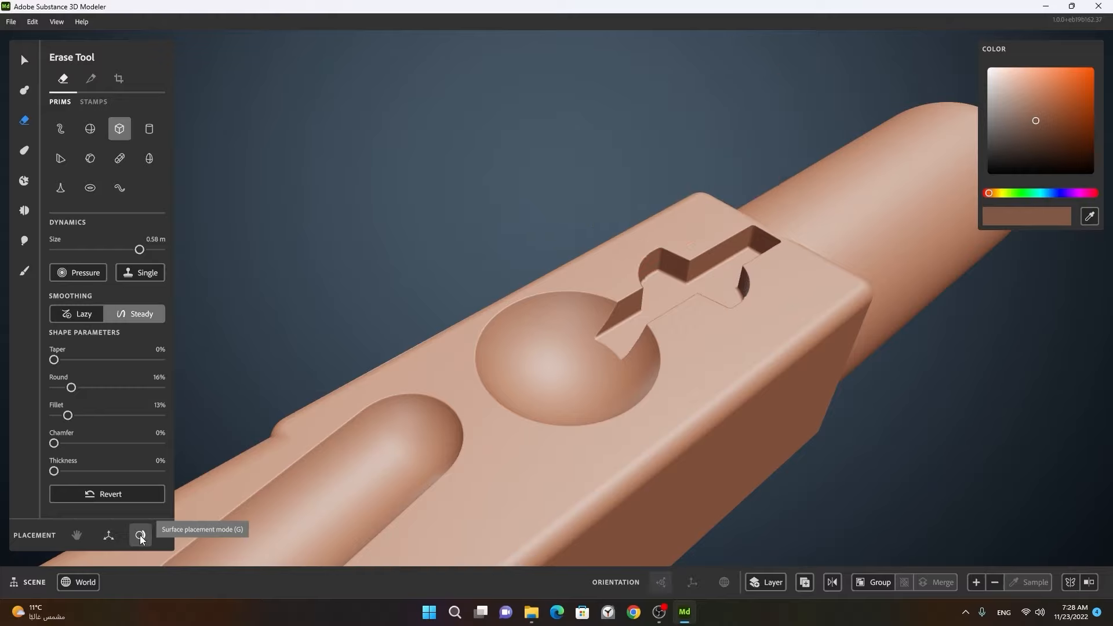
click(61, 131)
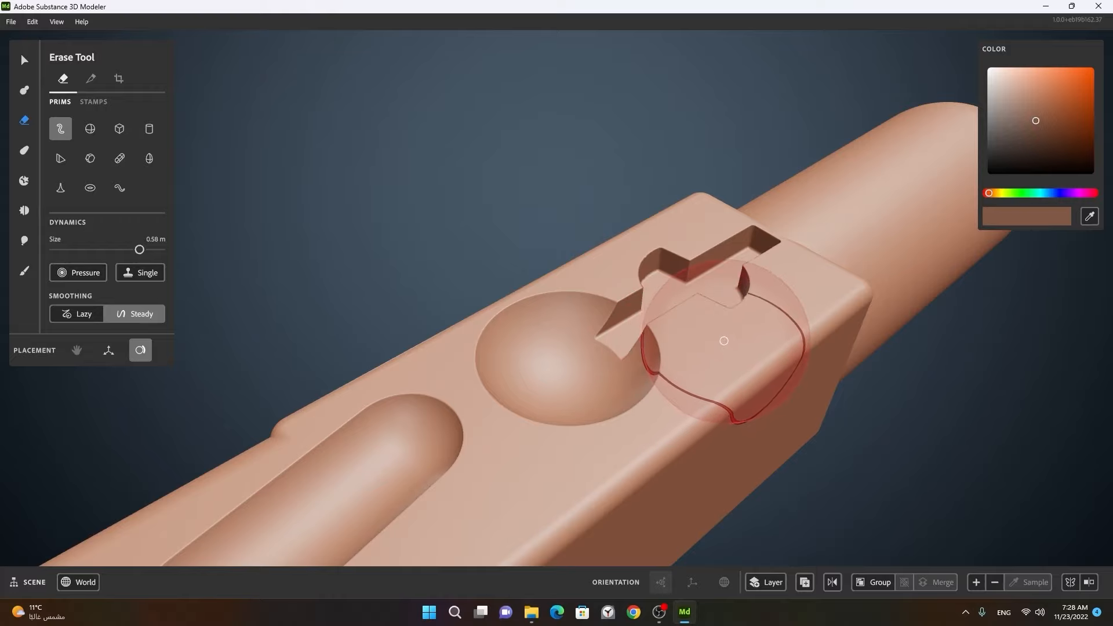
key(ctrl)
ctrl+drag(728, 339, 640, 358)
mouse_move(804, 281)
mouse_down()
mouse_move(737, 332)
mouse_move(729, 445)
mouse_move(672, 510)
mouse_move(548, 464)
mouse_move(472, 400)
mouse_move(429, 342)
mouse_up()
mouse_move(815, 442)
alt+mouse_down()
mouse_move(733, 405)
mouse_move(611, 385)
mouse_move(727, 351)
mouse_move(840, 385)
alt+mouse_up()
alt+right_drag(840, 385, 837, 390)
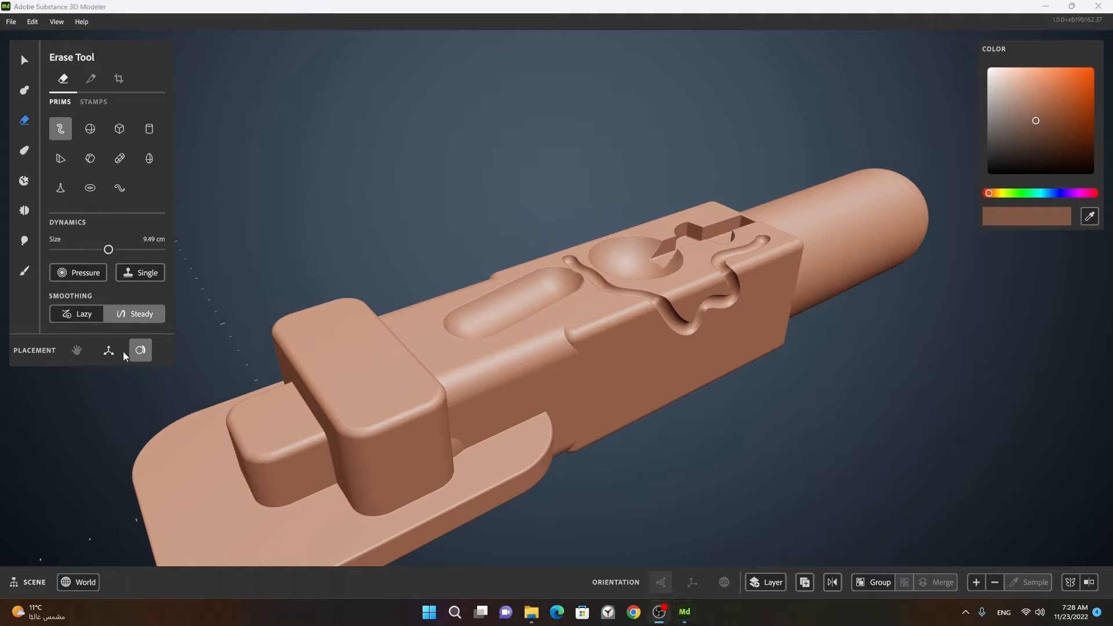
Toggle the eraser between surface and gizmo placement several times, ending with gizmo placement.
click(141, 351)
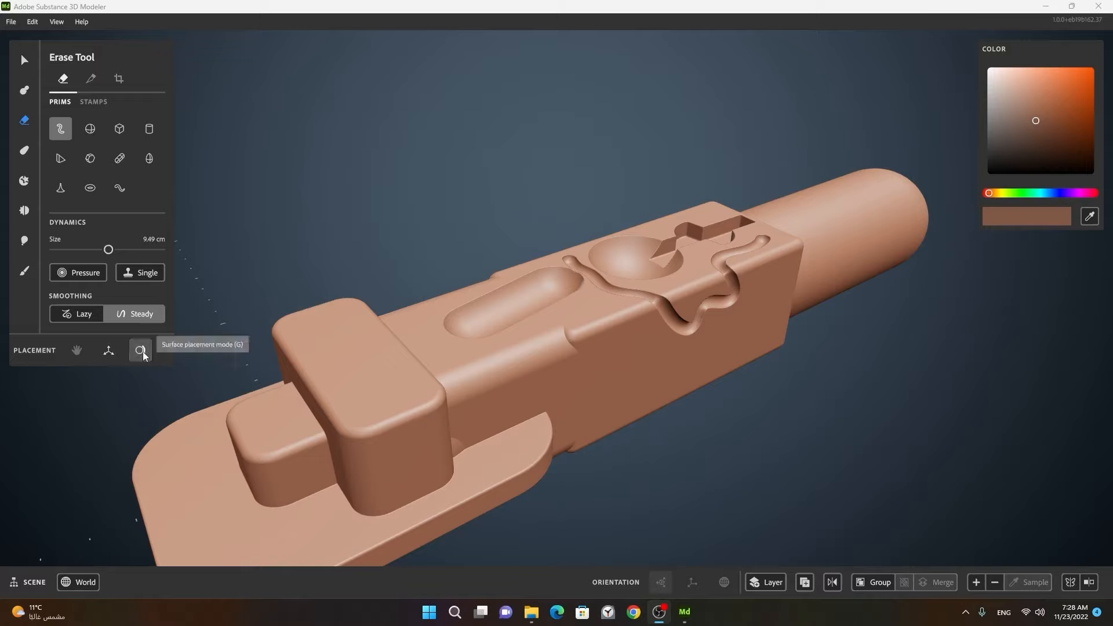
key(g)
click(110, 354)
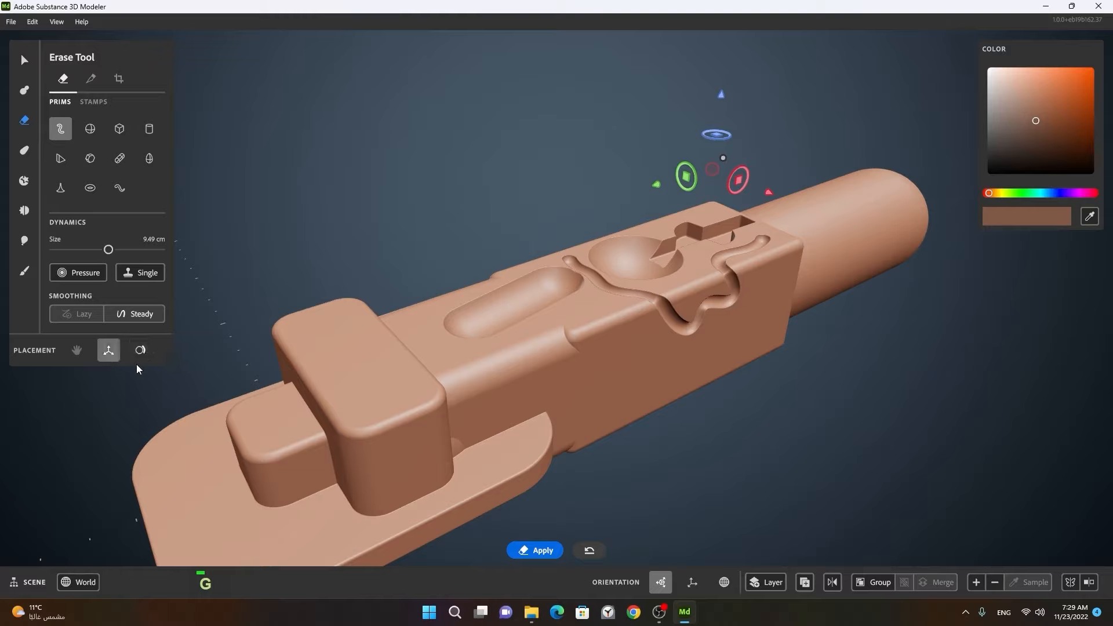
key(g)
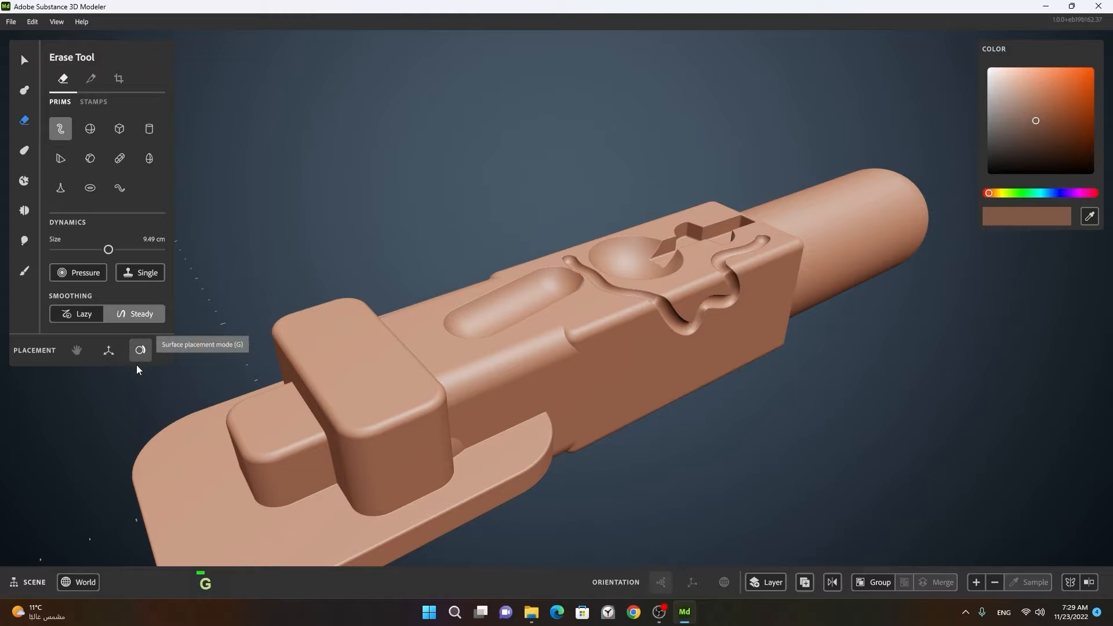
key(g)
key(g)
key(g)
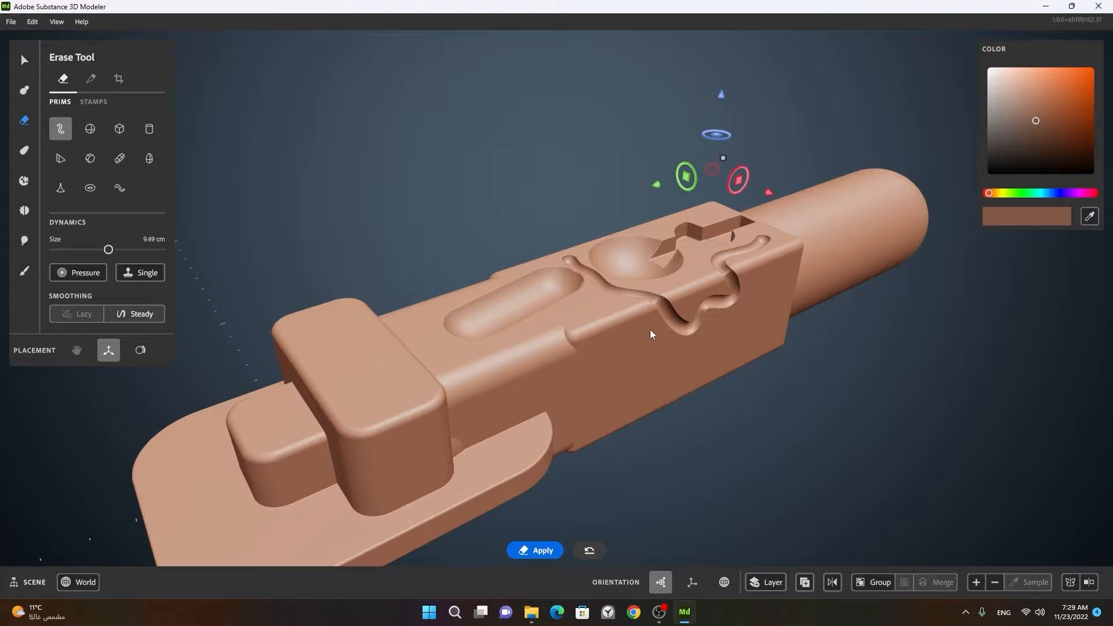
Examine the carved hollow, cube-cut channel and winding groove up close from several angles.
alt+drag(650, 334, 550, 280)
alt+right_drag(549, 279, 706, 271)
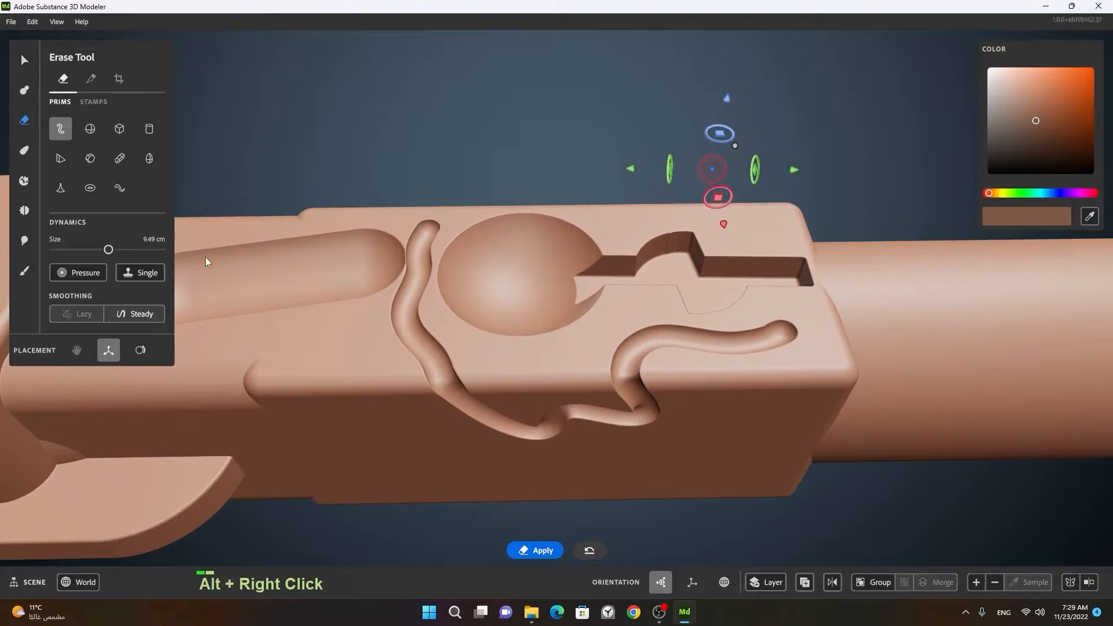
alt+drag(668, 305, 533, 294)
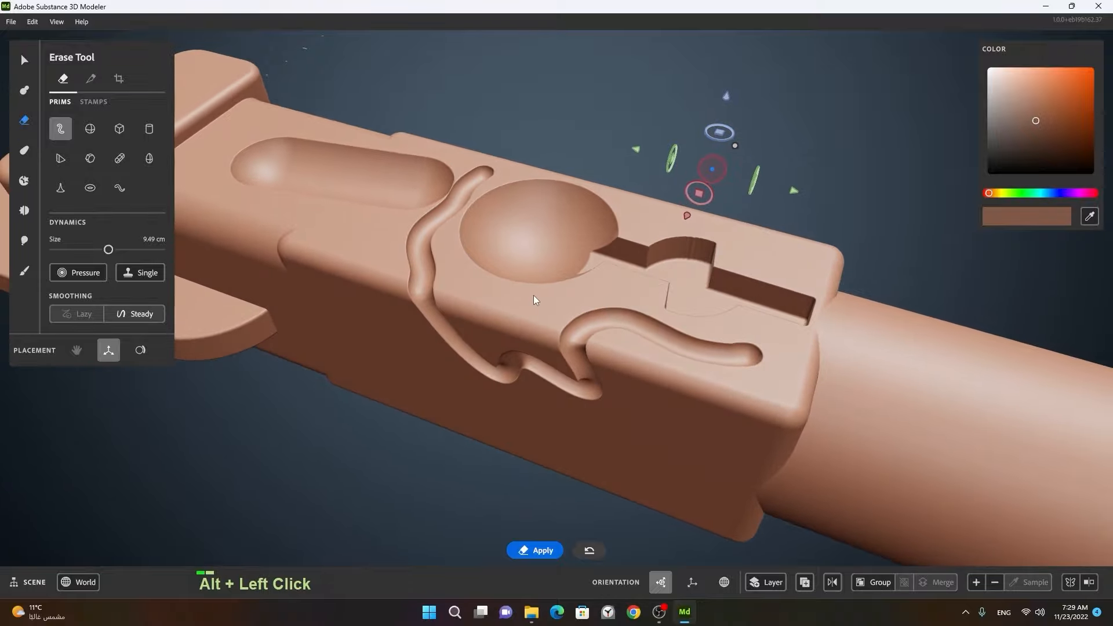
alt+right_drag(533, 295, 747, 350)
alt+drag(799, 390, 631, 378)
alt+middle_drag(528, 432, 617, 260)
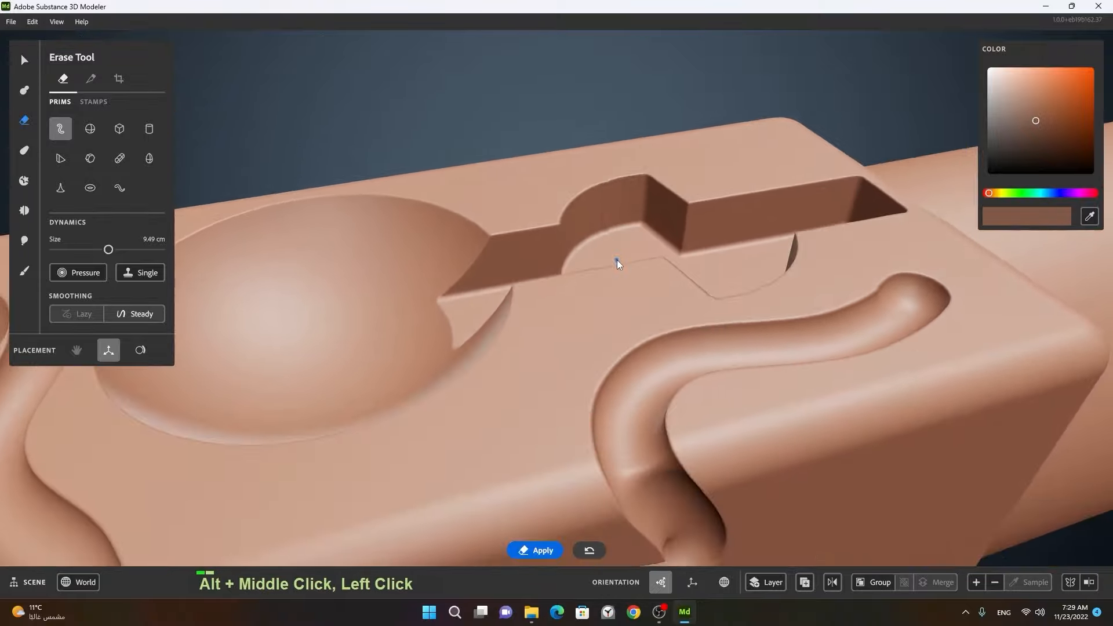
alt+right_drag(582, 359, 613, 235)
alt+middle_drag(613, 235, 541, 305)
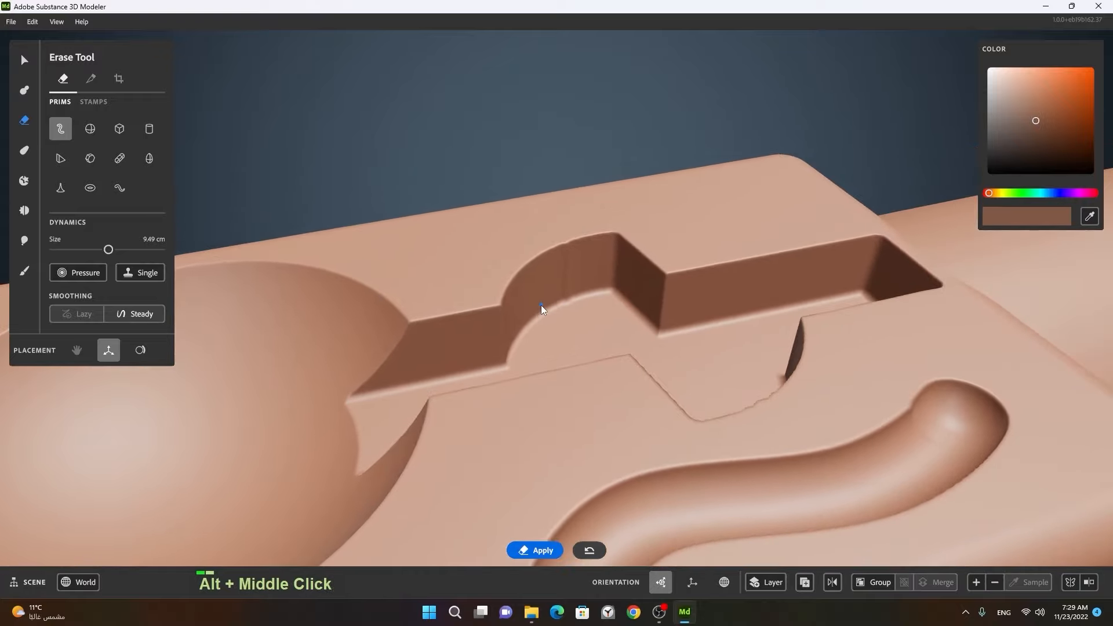
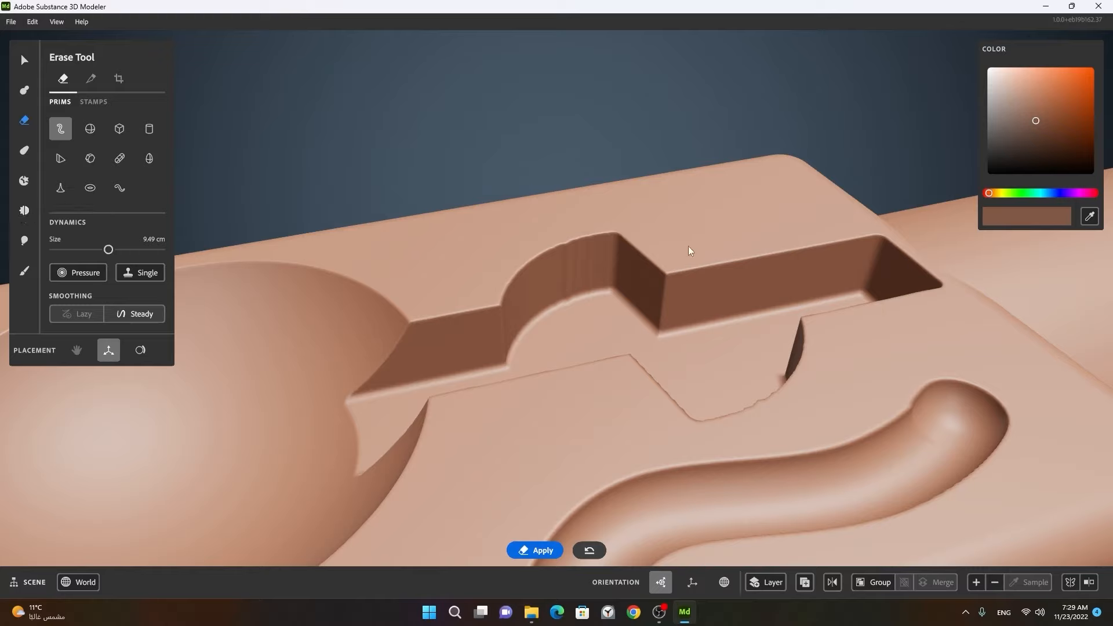
Select the Smooth tool and set it to the second smoothing mode.
key(shift)
key(shift)
click(27, 210)
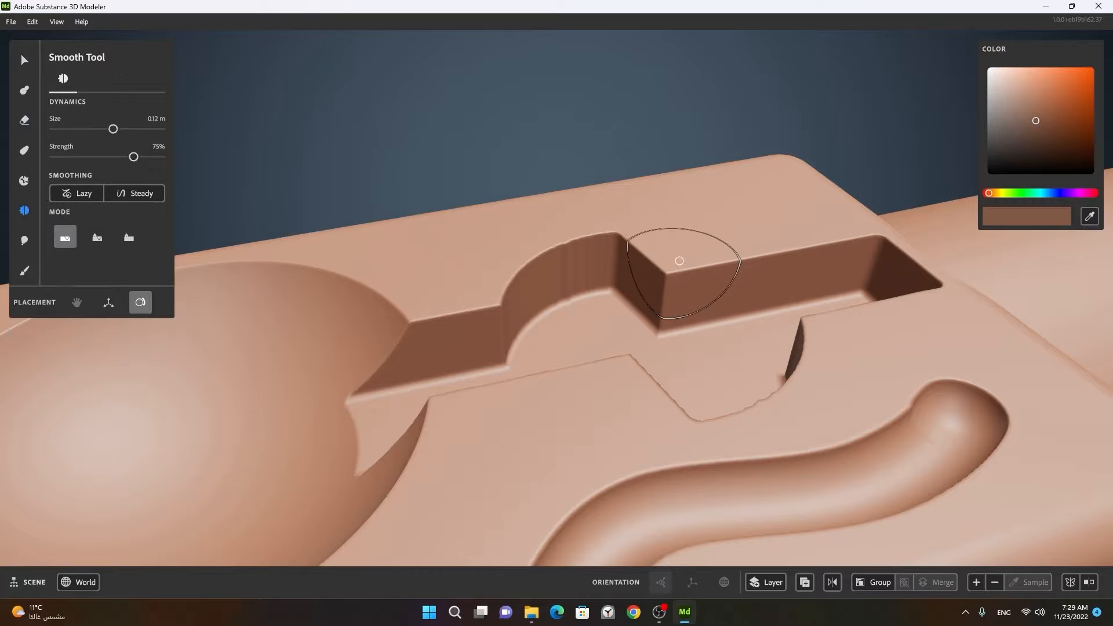
click(97, 237)
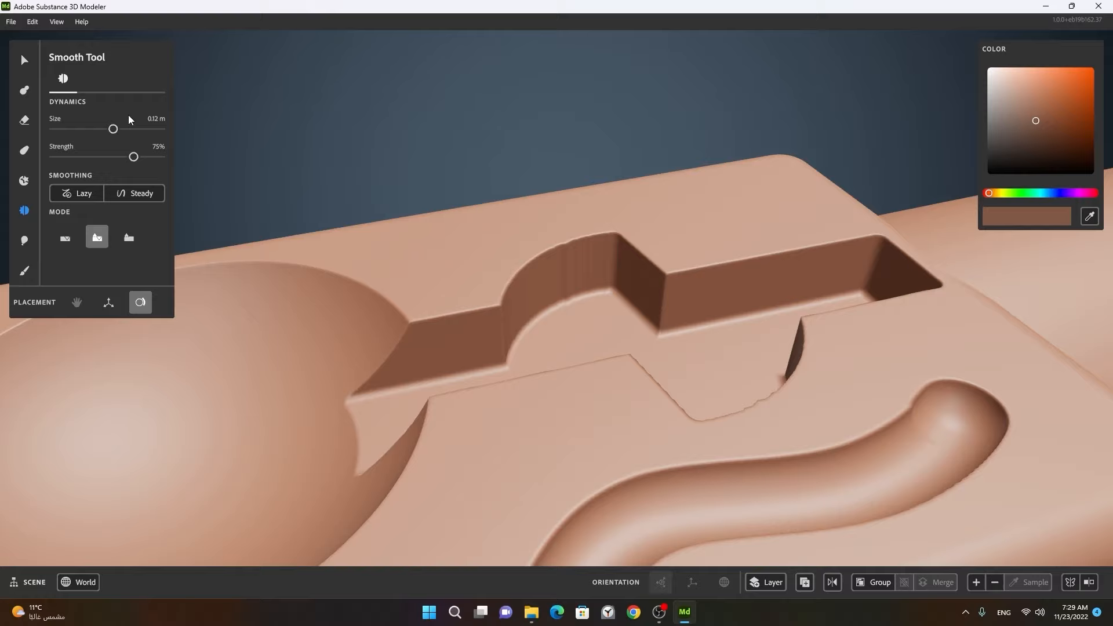
Switch to the Clay tool and temporarily call up the Smooth tool over the channel's edge several times.
click(24, 90)
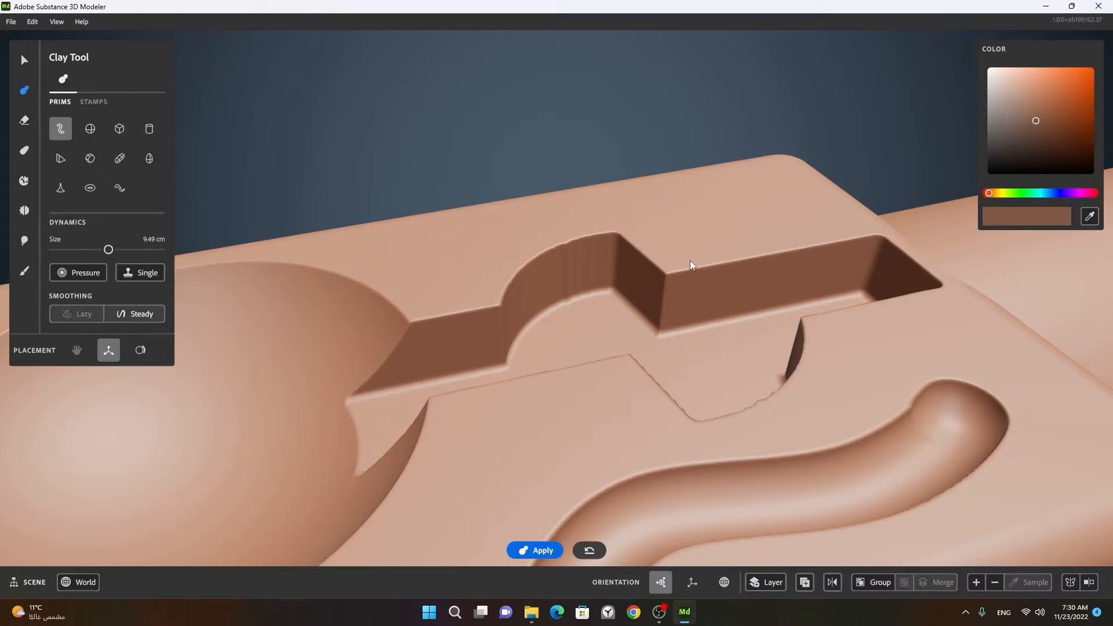
key(shift)
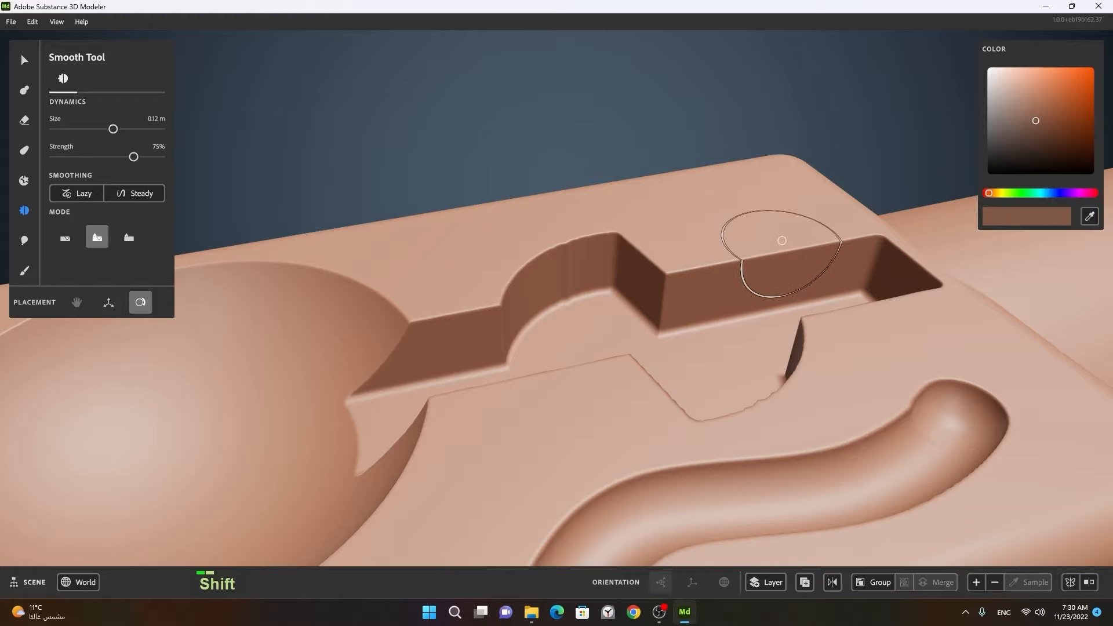
key(shift)
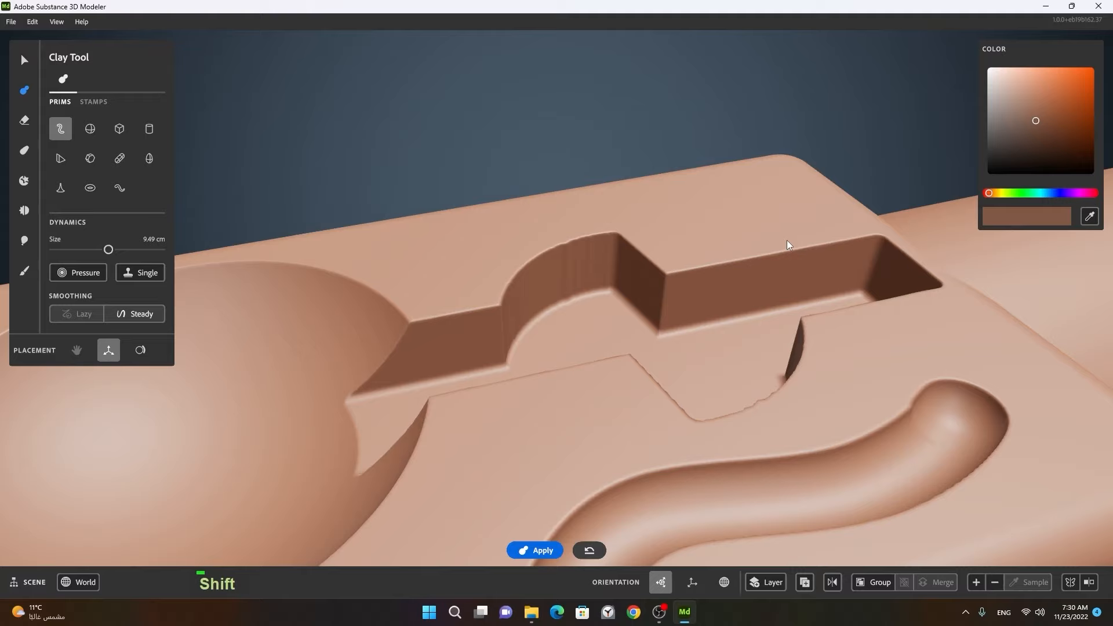
key(shift)
key(ctrl+shift)
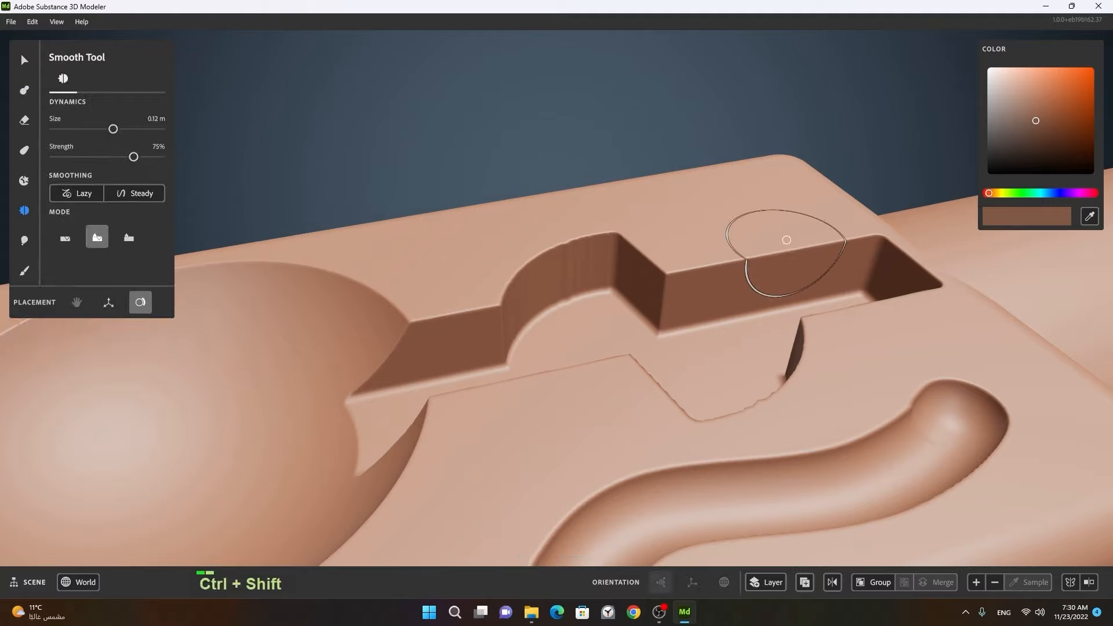
Shrink the temporary Smooth brush to 3.68 cm and soften the cube-cut channel's edges and corners in the second smoothing mode.
ctrl+shift+drag(787, 239, 729, 258)
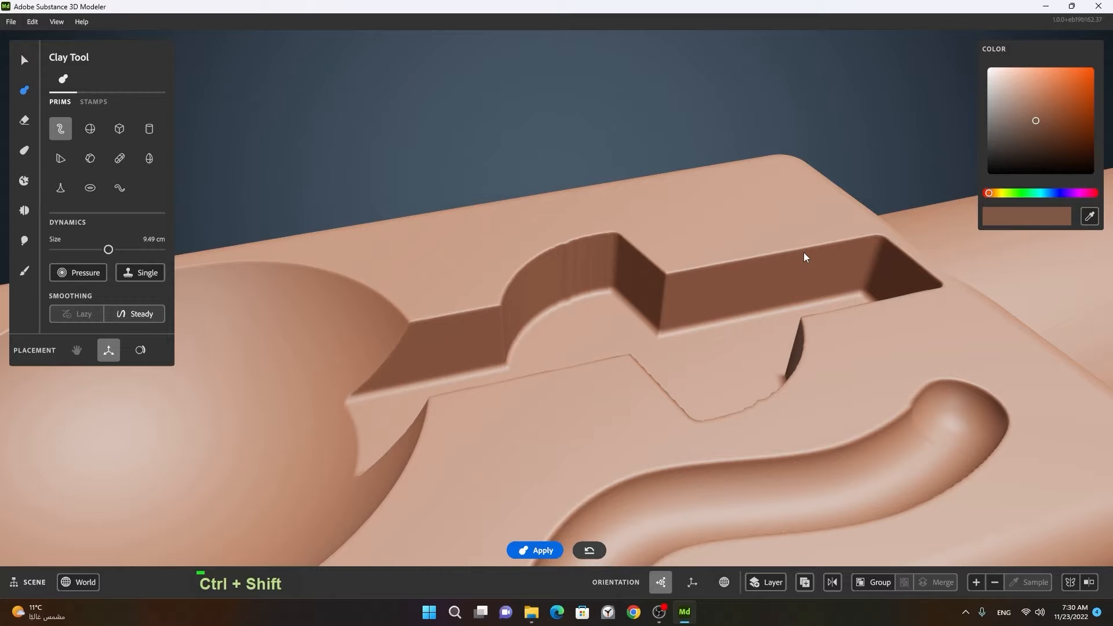
key(shift)
shift+click(801, 250)
mouse_move(800, 250)
shift+mouse_down()
mouse_move(691, 269)
mouse_move(636, 245)
mouse_move(584, 241)
mouse_move(509, 278)
shift+mouse_up()
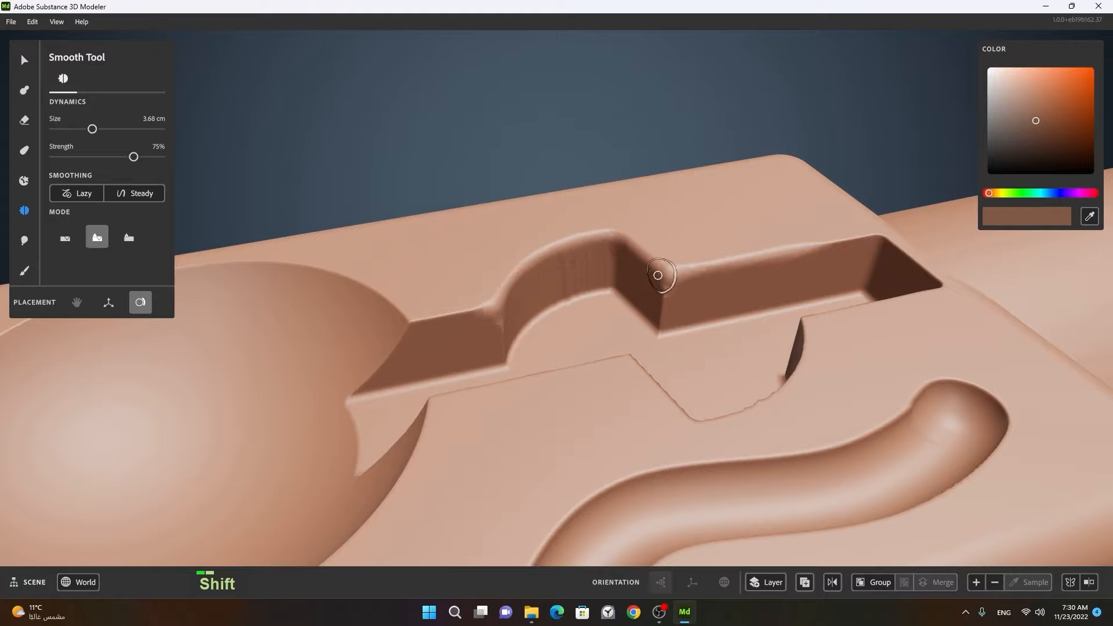
mouse_move(661, 276)
shift+mouse_down()
mouse_move(659, 323)
mouse_move(664, 294)
mouse_move(874, 248)
mouse_move(845, 318)
mouse_move(780, 342)
mouse_move(725, 404)
mouse_move(614, 343)
shift+mouse_up()
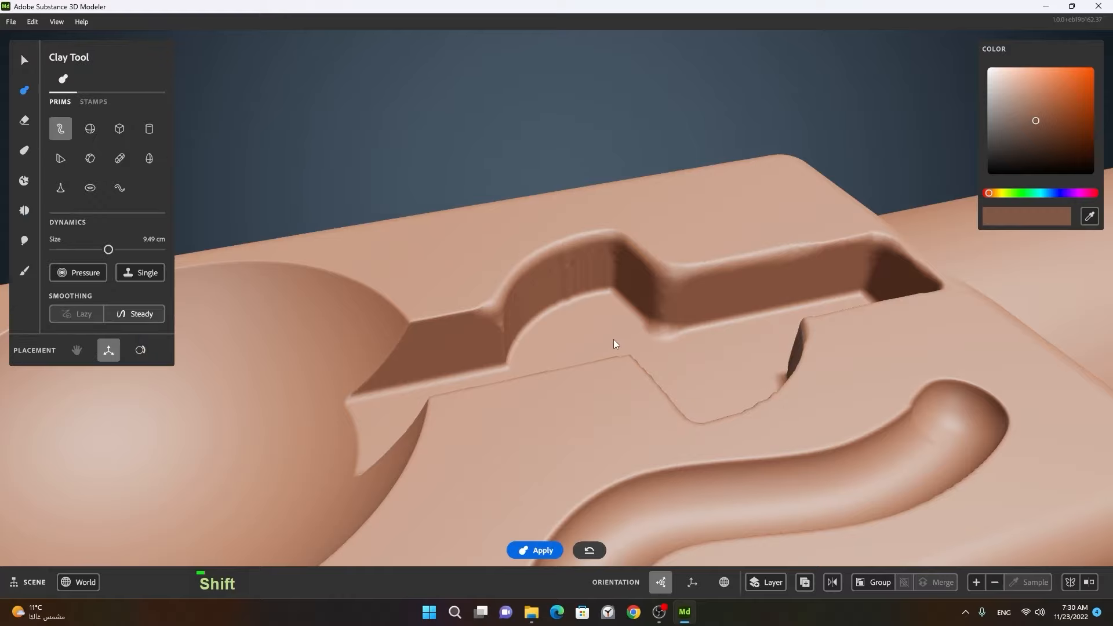
Switch the Smooth tool to the first mode and smooth the channel's near edge from the arch down to the round hollow.
key(shift)
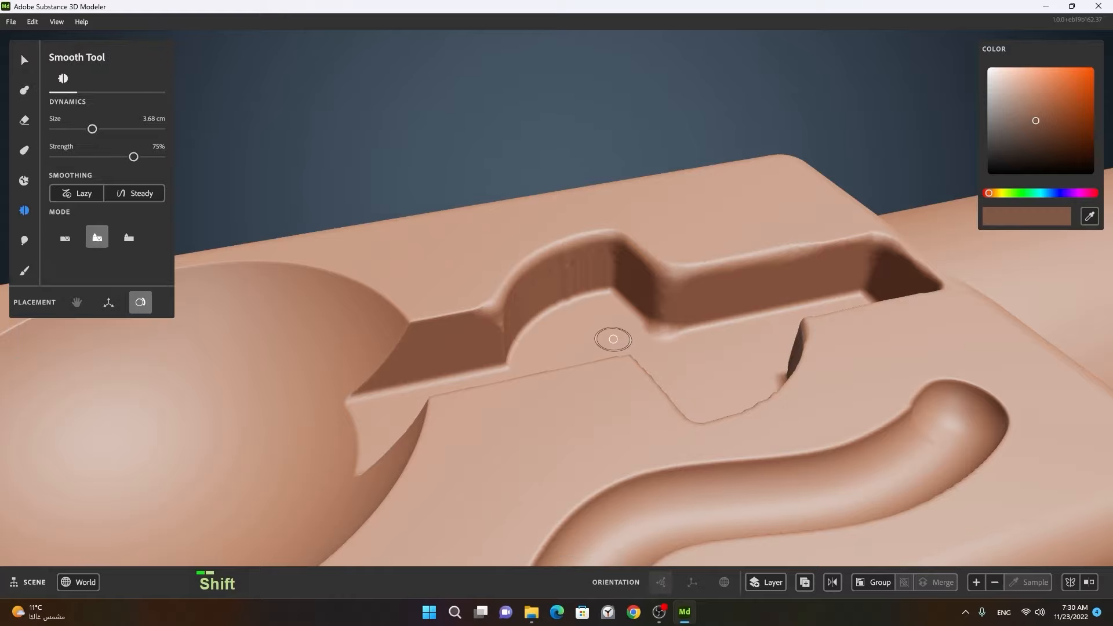
shift+click(65, 239)
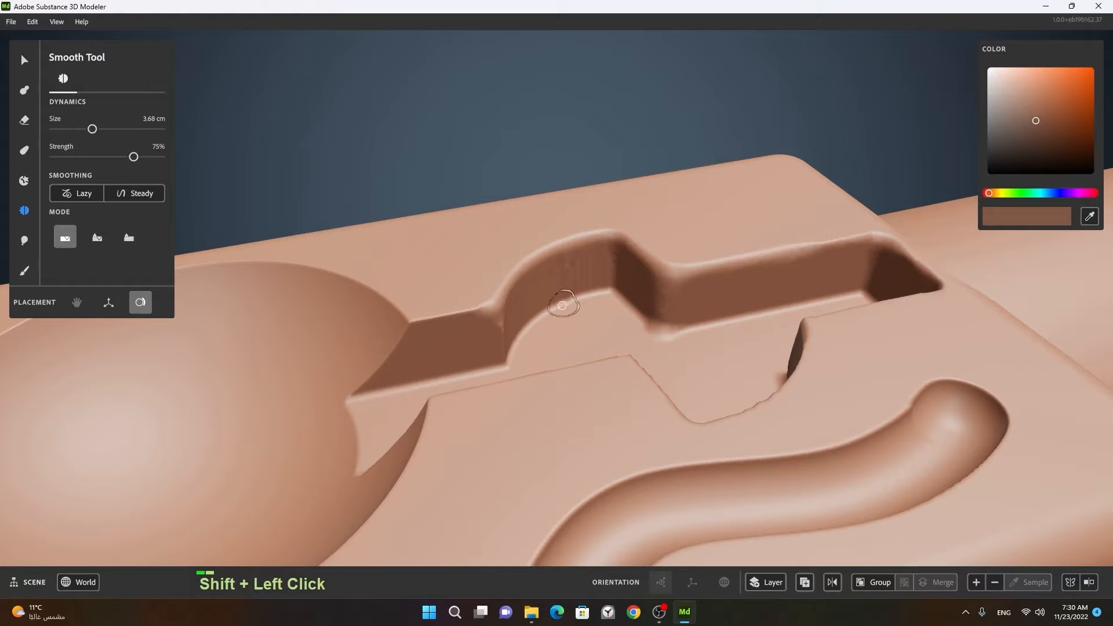
mouse_move(527, 317)
shift+mouse_down()
mouse_move(556, 298)
mouse_move(489, 373)
mouse_move(381, 391)
mouse_move(390, 371)
mouse_move(405, 371)
shift+mouse_up()
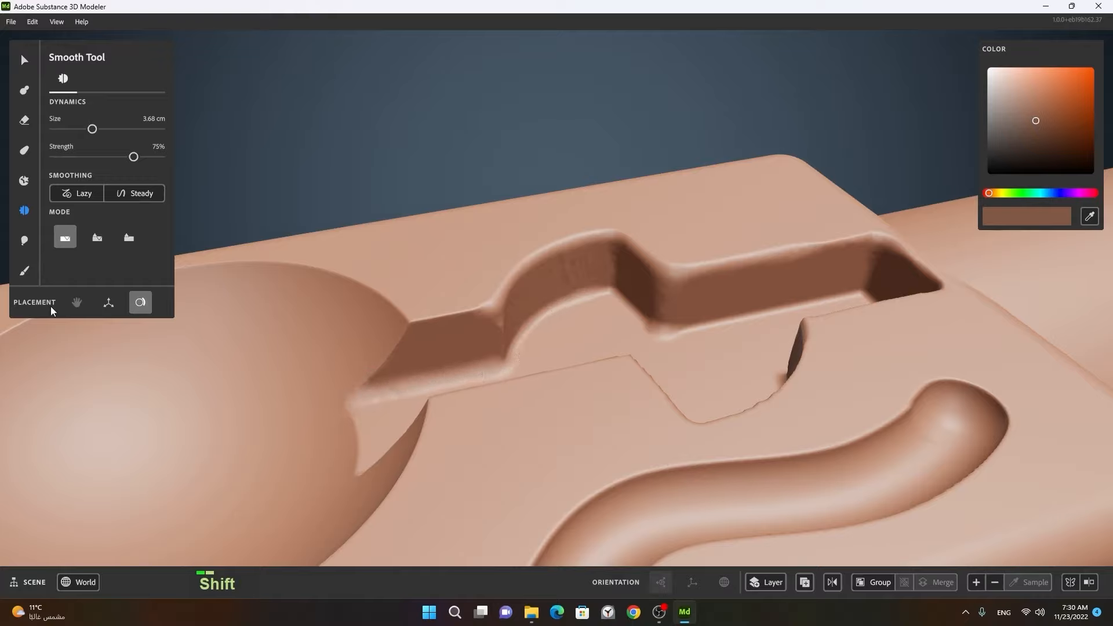
Switch the Smooth tool to the third mode and smooth the channel's walls beside the hollow and past the arch.
shift+click(129, 238)
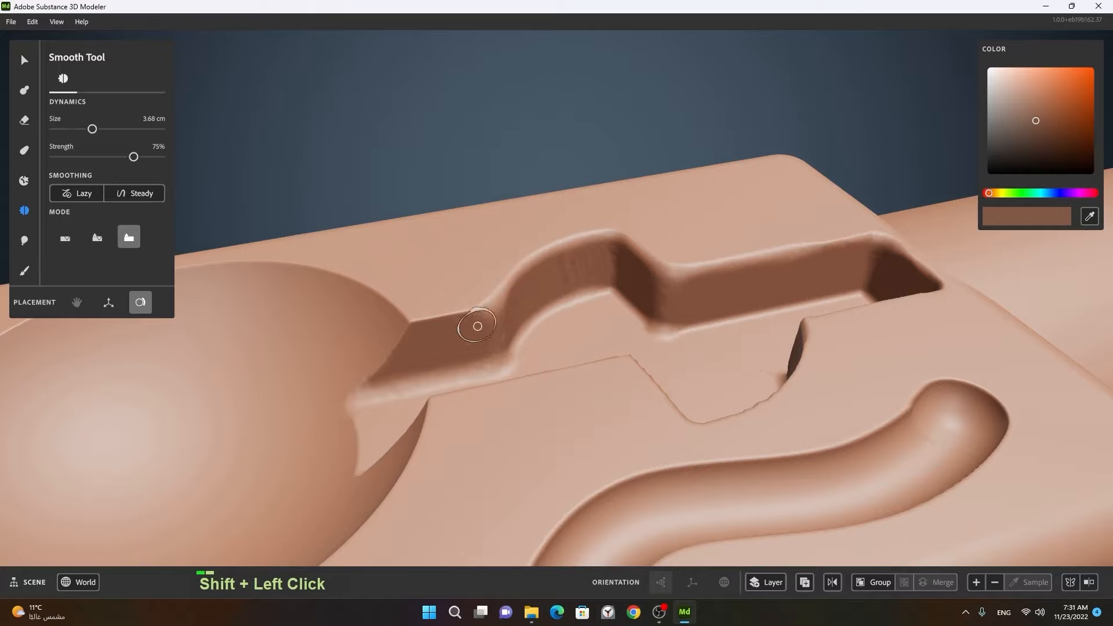
shift+drag(478, 327, 457, 321)
mouse_move(700, 303)
shift+mouse_down()
mouse_move(657, 285)
mouse_move(662, 326)
shift+mouse_up()
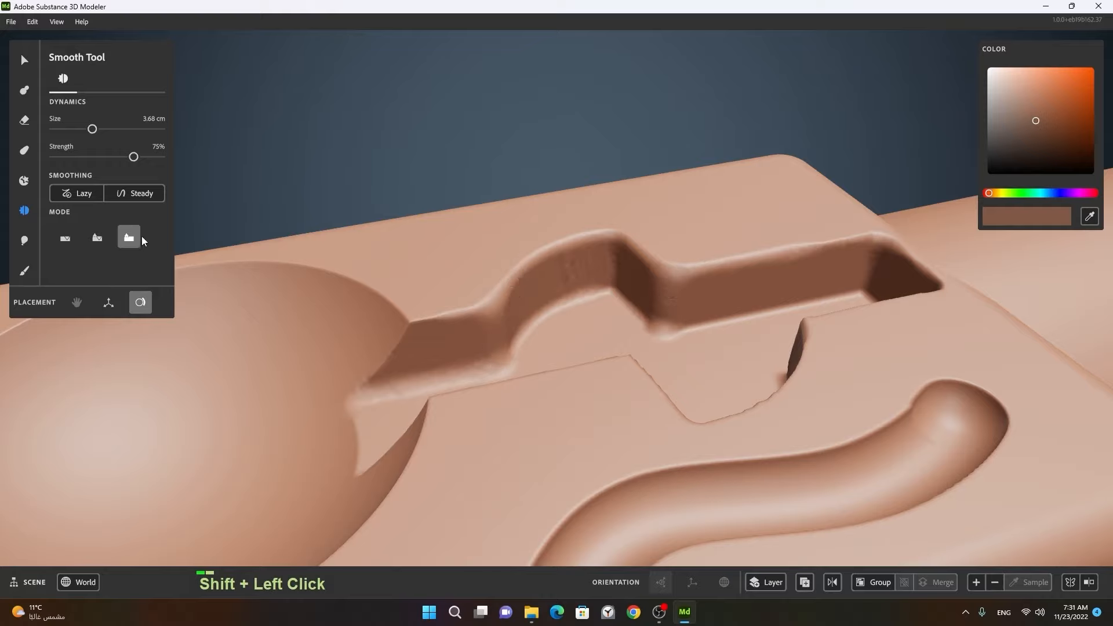
Return to the second smoothing mode and soften the channel's junction with the hollow, the thin seam line and the winding groove's rim.
shift+click(98, 239)
mouse_move(473, 338)
shift+mouse_down()
mouse_move(462, 310)
mouse_move(409, 298)
mouse_move(380, 373)
mouse_move(406, 340)
mouse_move(403, 408)
shift+mouse_up()
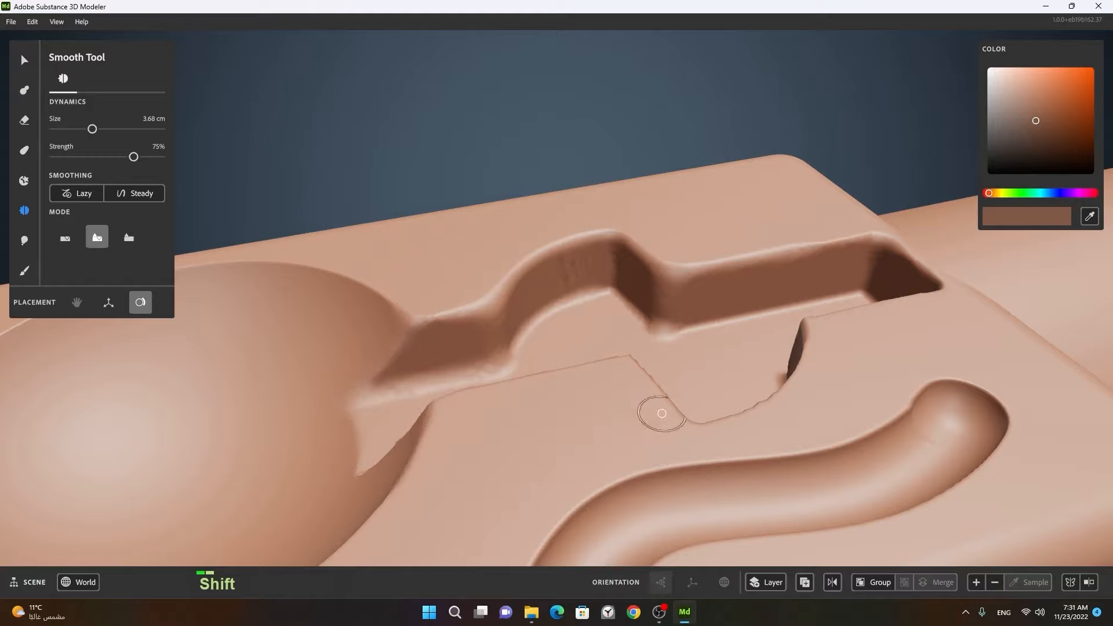
mouse_move(722, 429)
shift+mouse_down()
mouse_move(649, 371)
mouse_move(618, 372)
mouse_move(717, 439)
mouse_move(620, 376)
mouse_move(704, 435)
mouse_move(818, 340)
mouse_move(846, 379)
shift+mouse_up()
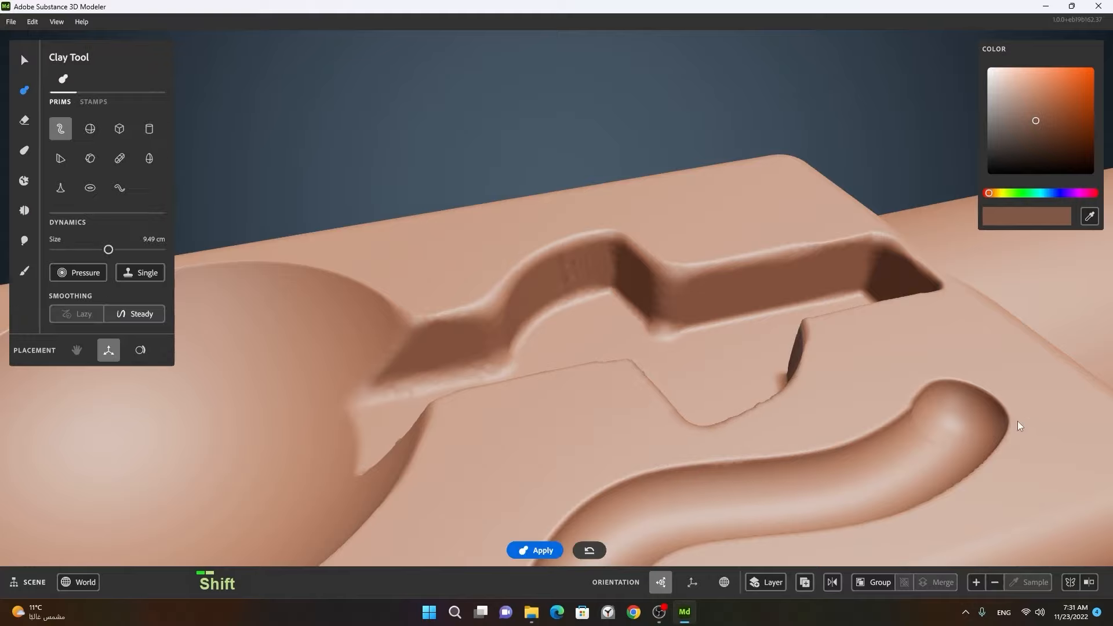
mouse_move(1013, 423)
shift+mouse_down()
mouse_move(968, 475)
mouse_move(887, 521)
mouse_move(916, 515)
mouse_move(843, 533)
mouse_move(892, 460)
mouse_move(861, 384)
mouse_move(753, 361)
mouse_move(859, 390)
mouse_move(842, 350)
shift+mouse_up()
Check the smoothed carvings, lower the Smooth tool's strength and return to the Clay tool.
alt+right_drag(842, 350, 671, 353)
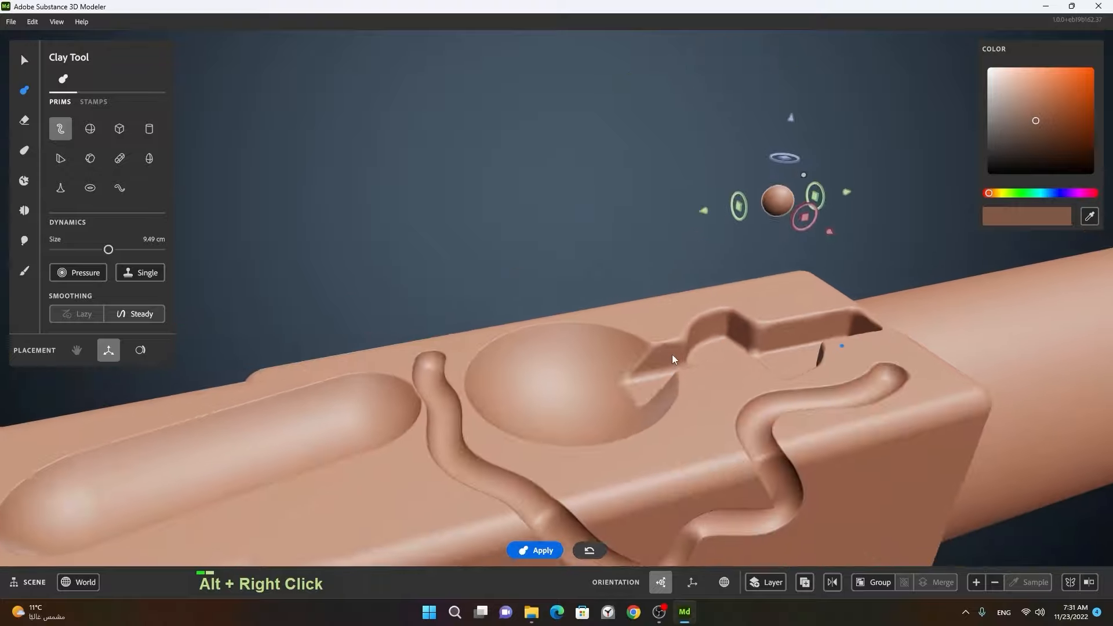
alt+drag(670, 353, 747, 372)
alt+right_drag(747, 367, 800, 375)
mouse_move(800, 376)
alt+middle_down()
mouse_move(841, 368)
mouse_move(743, 344)
alt+middle_up()
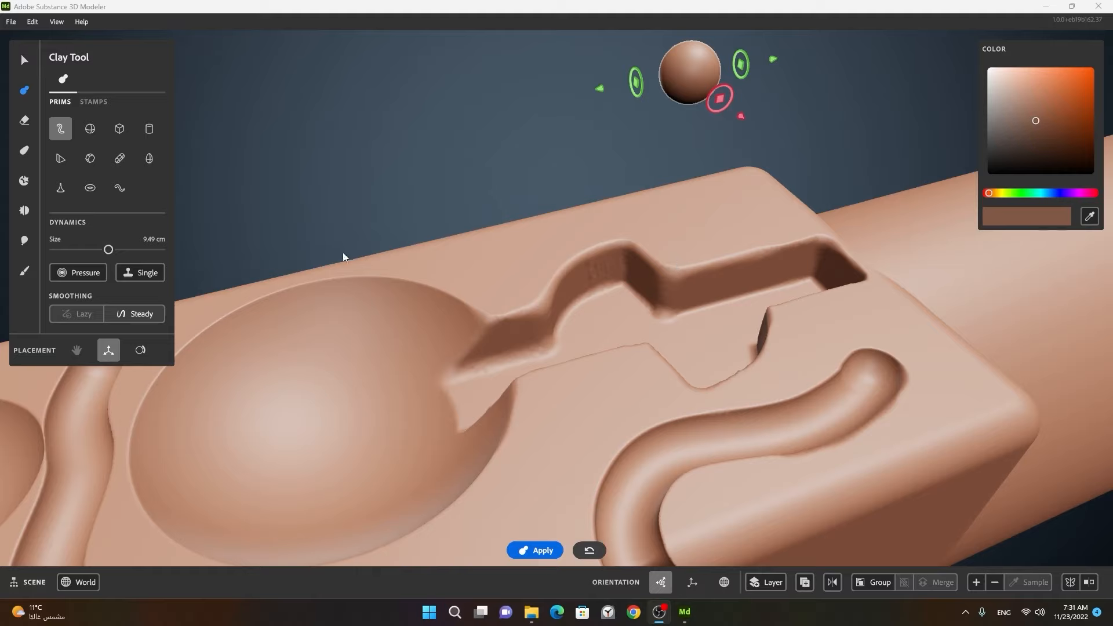
key(shift)
key(shift)
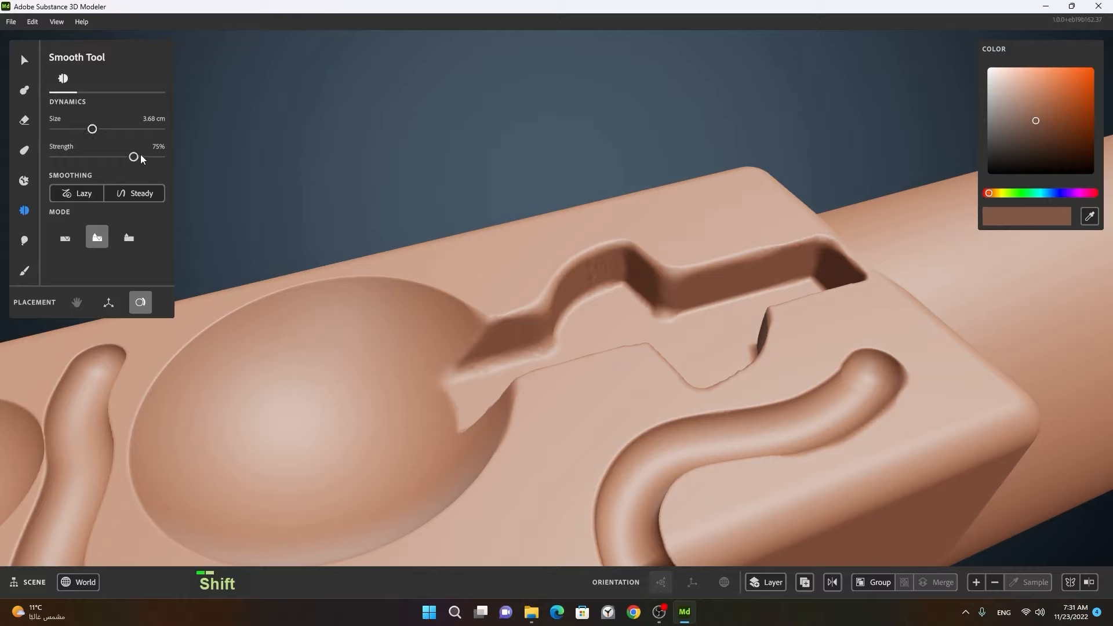
mouse_move(133, 161)
shift+mouse_down()
mouse_move(85, 166)
mouse_move(114, 163)
shift+mouse_up()
key(c)
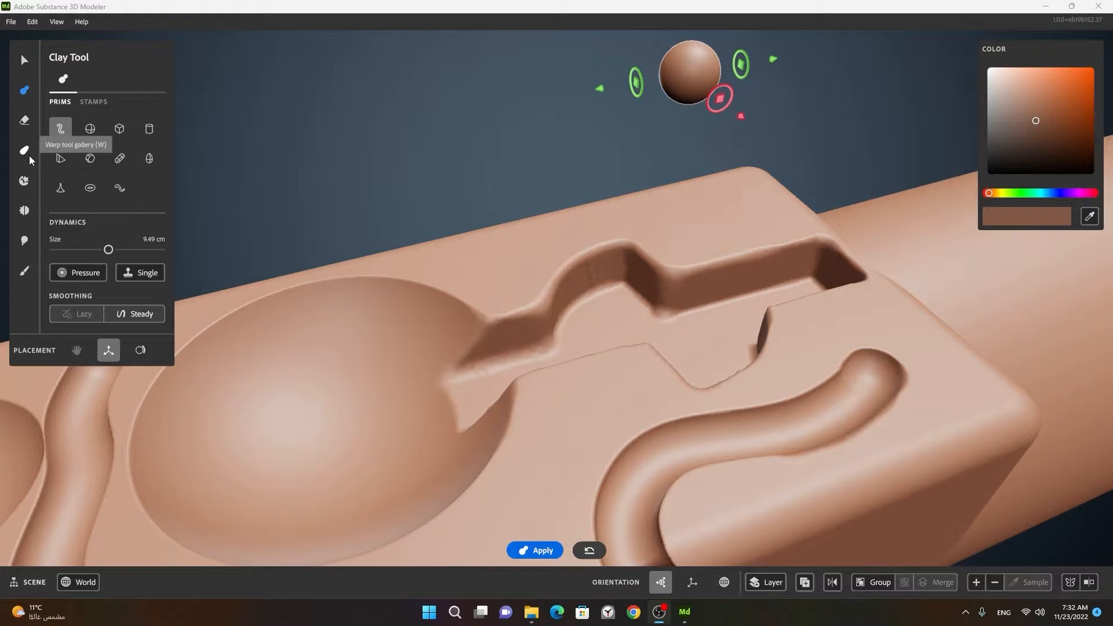
Discard the carved form and start a new, empty scene.
alt+right_drag(723, 211, 641, 255)
alt+middle_drag(641, 254, 642, 298)
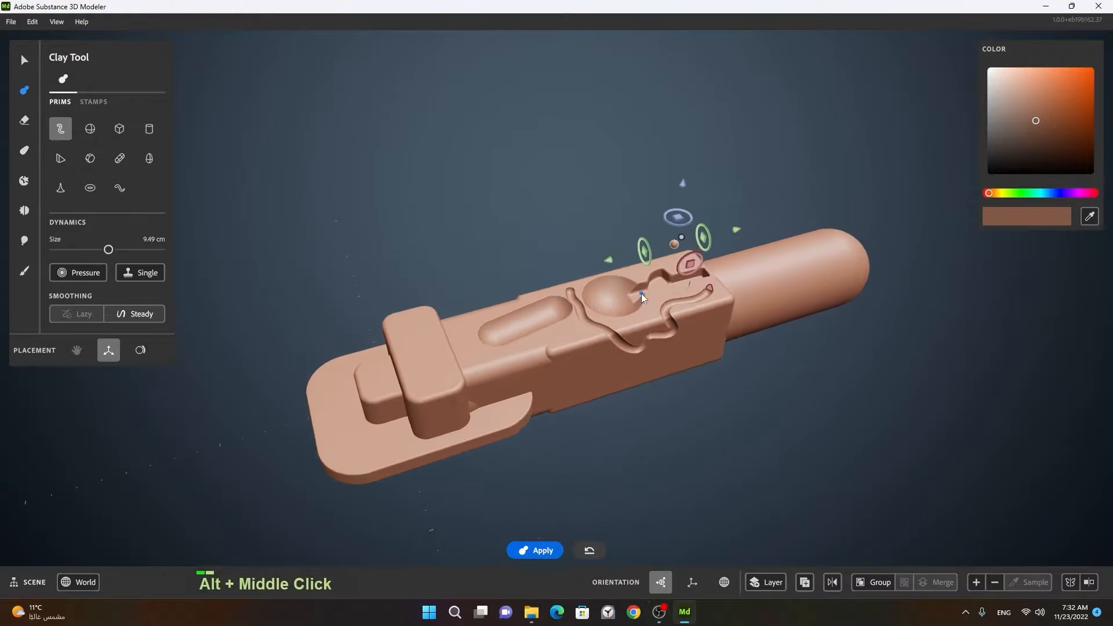
alt+drag(642, 297, 657, 310)
click(11, 22)
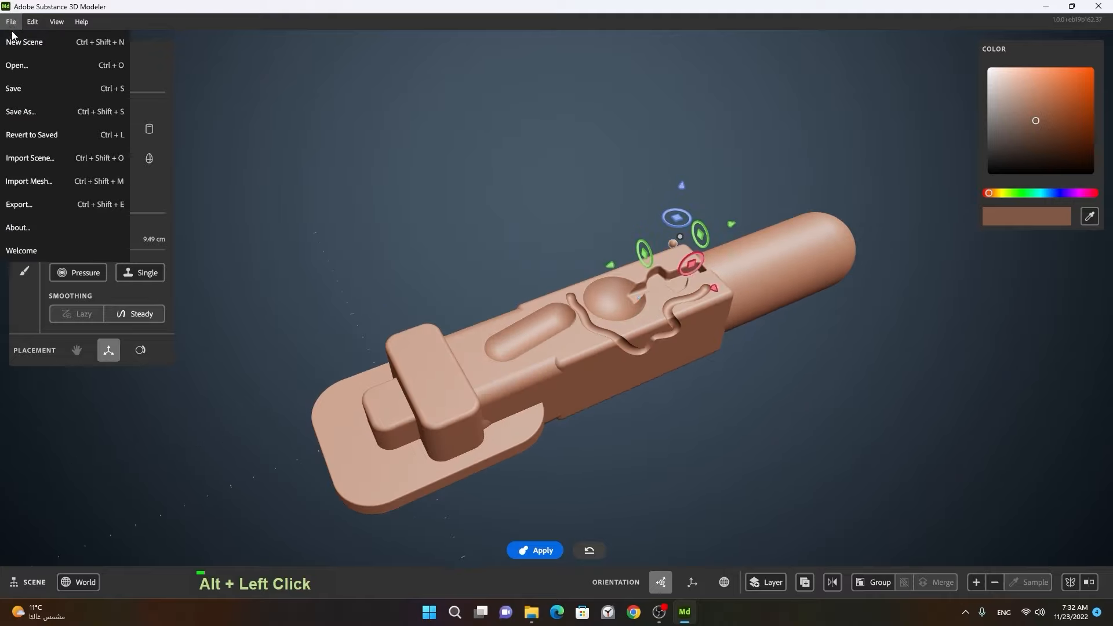
click(39, 46)
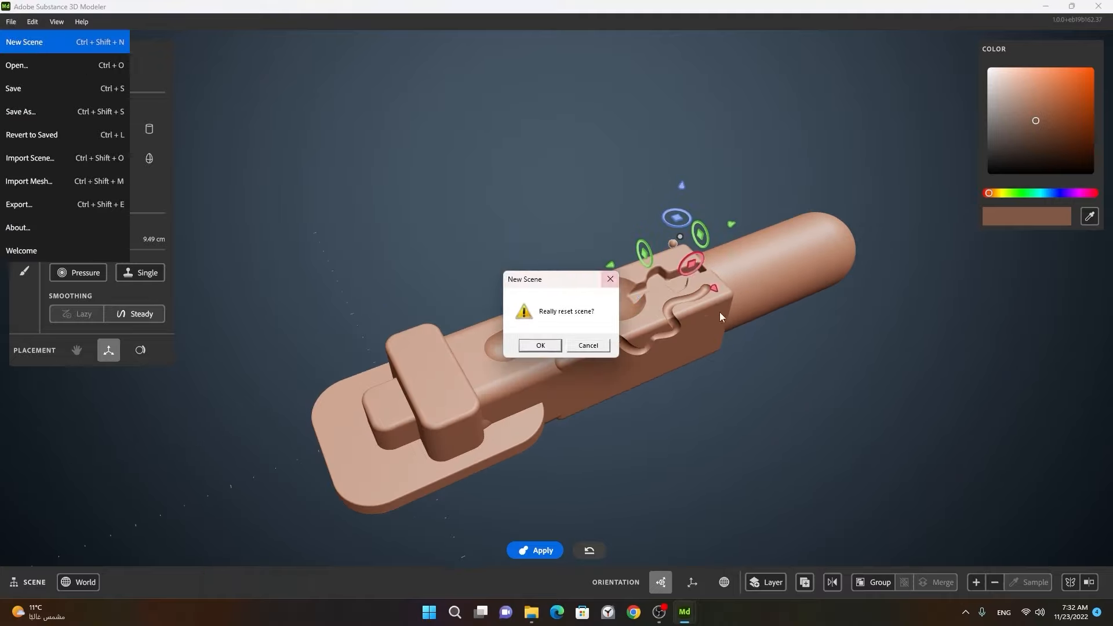
click(540, 346)
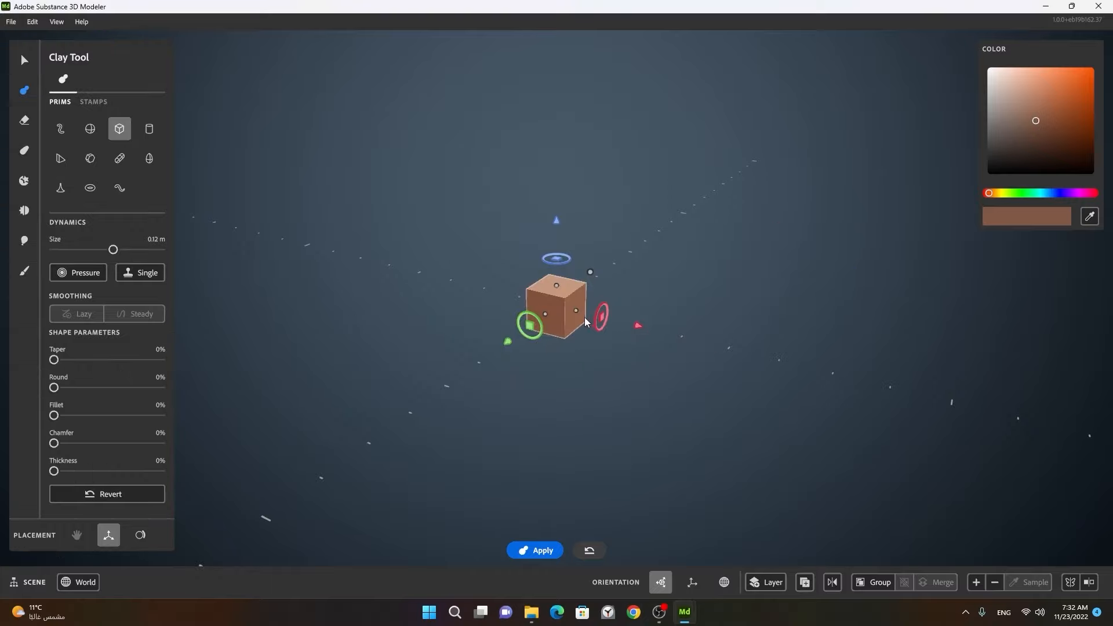
Stretch the cube primitive into a bar about 1.07 m long, apply it as clay and select the Warp tool.
drag(582, 312, 721, 364)
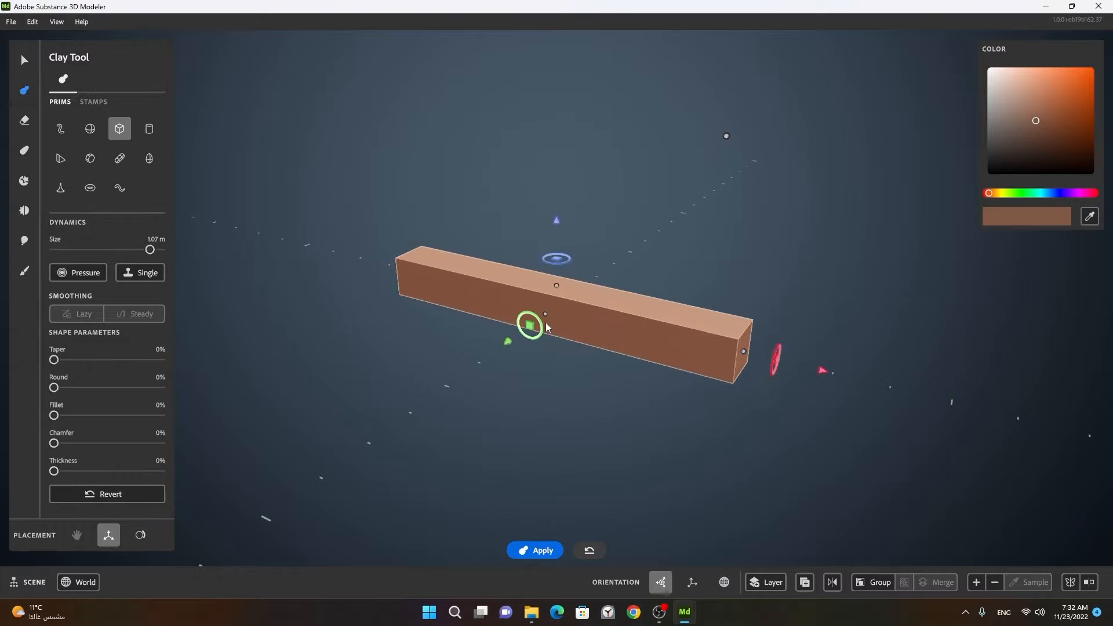
alt+drag(634, 403, 679, 409)
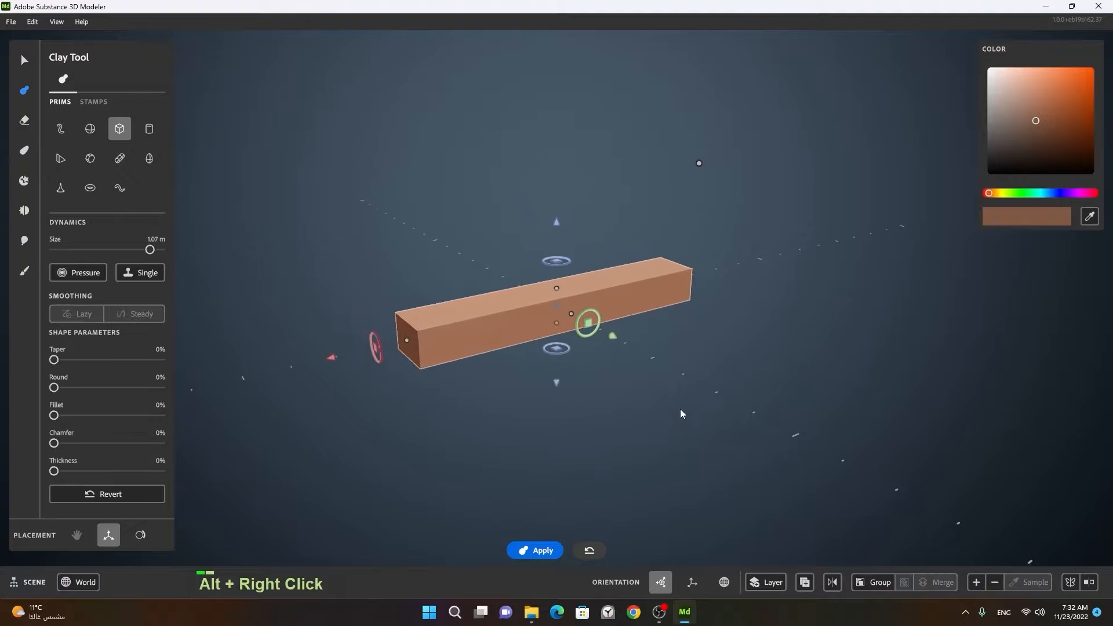
click(29, 152)
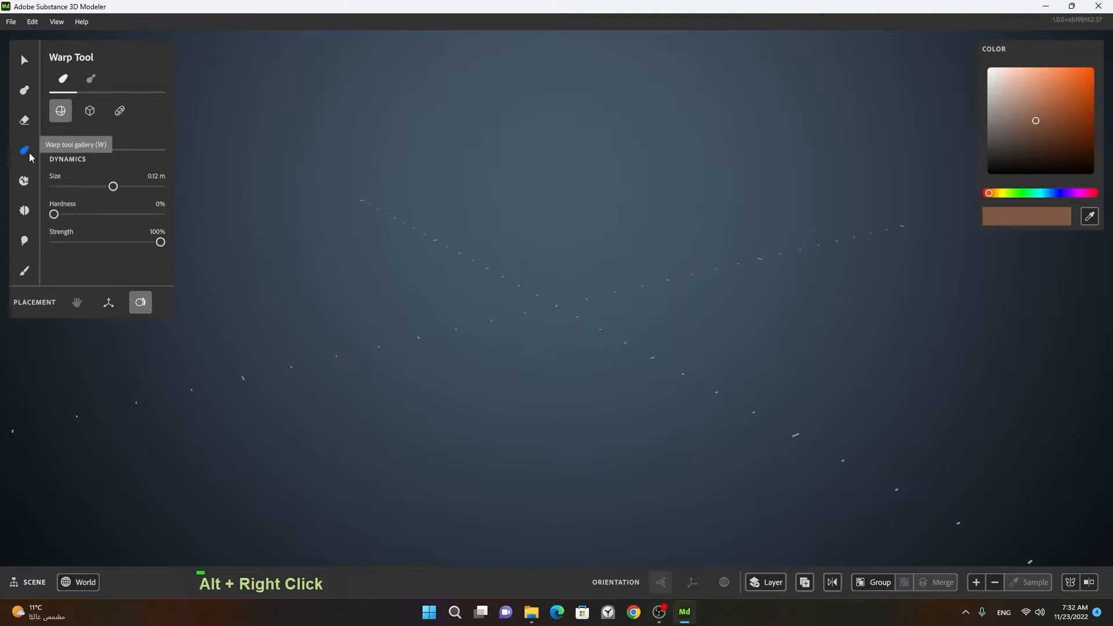
click(25, 91)
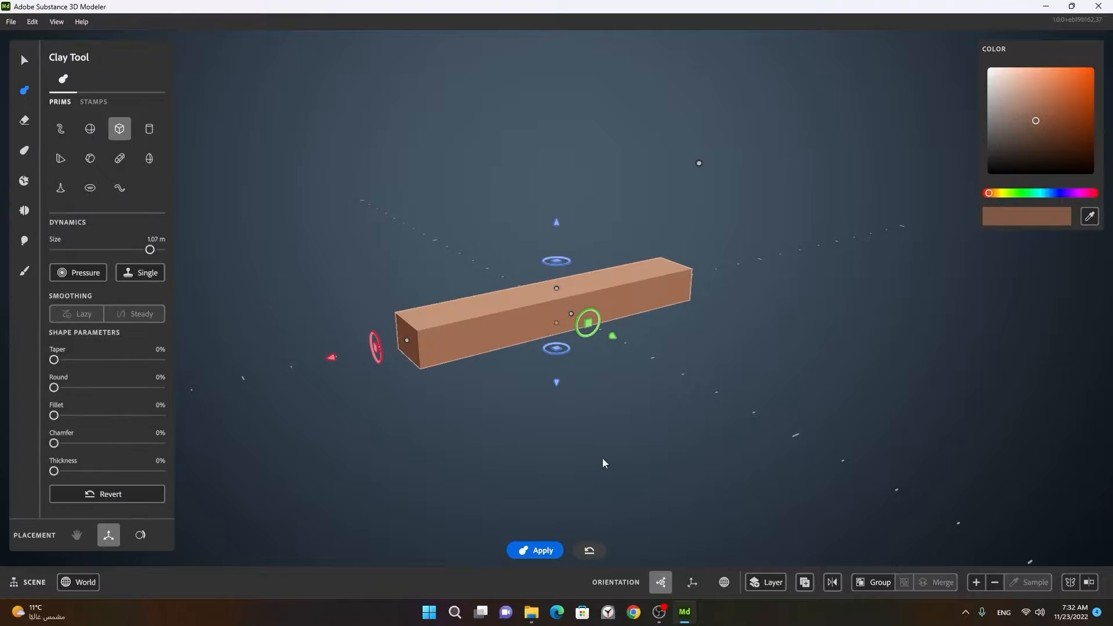
click(24, 151)
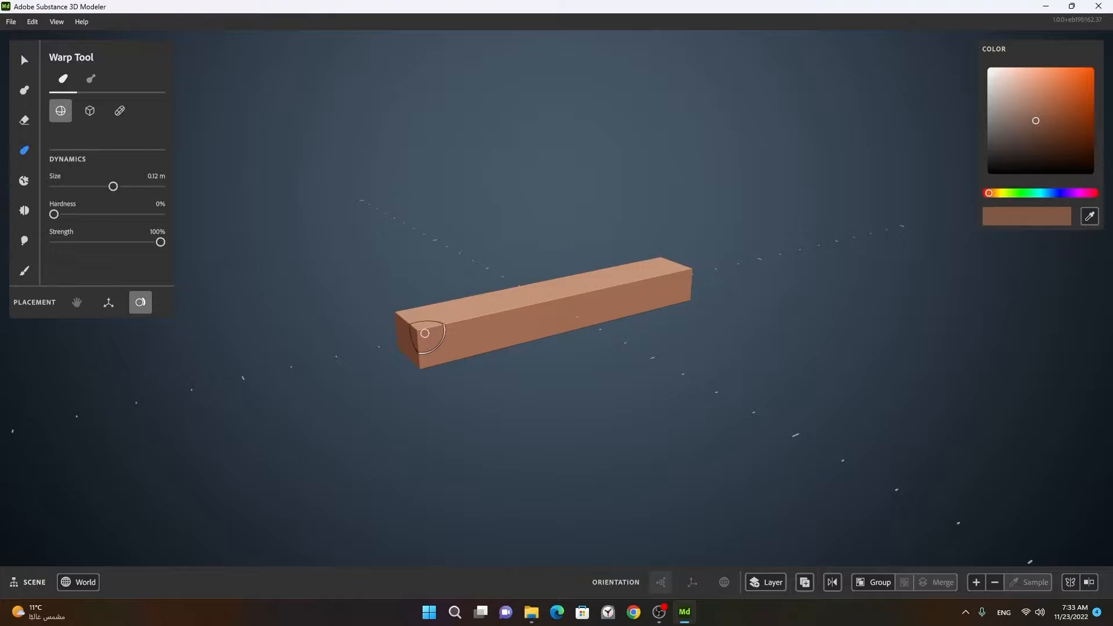
Pull spikes out of the bar's end corners and front edge using the spherical Warp brush at 0% hardness.
drag(425, 333, 336, 355)
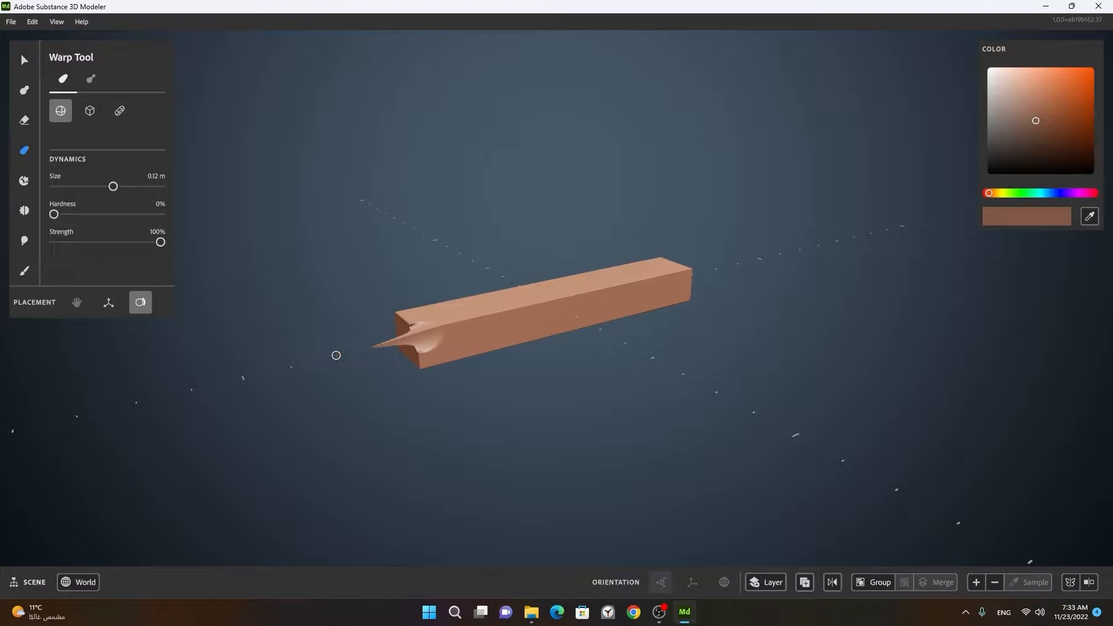
mouse_move(407, 320)
mouse_down()
mouse_move(375, 303)
mouse_move(328, 232)
mouse_up()
drag(608, 298, 607, 307)
mouse_move(541, 273)
mouse_down()
mouse_move(541, 307)
mouse_move(561, 236)
mouse_move(552, 269)
mouse_up()
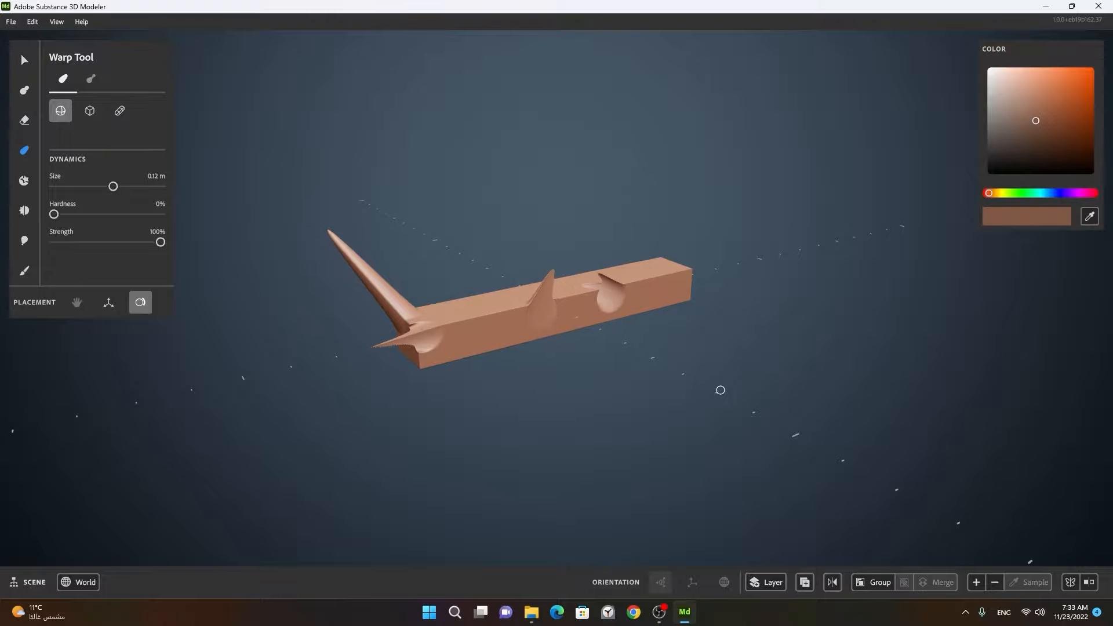
Pull one long pointed spike out of the top corner at the bar's opposite end using the Warp tool.
alt+drag(621, 370, 529, 386)
alt+right_drag(530, 386, 633, 392)
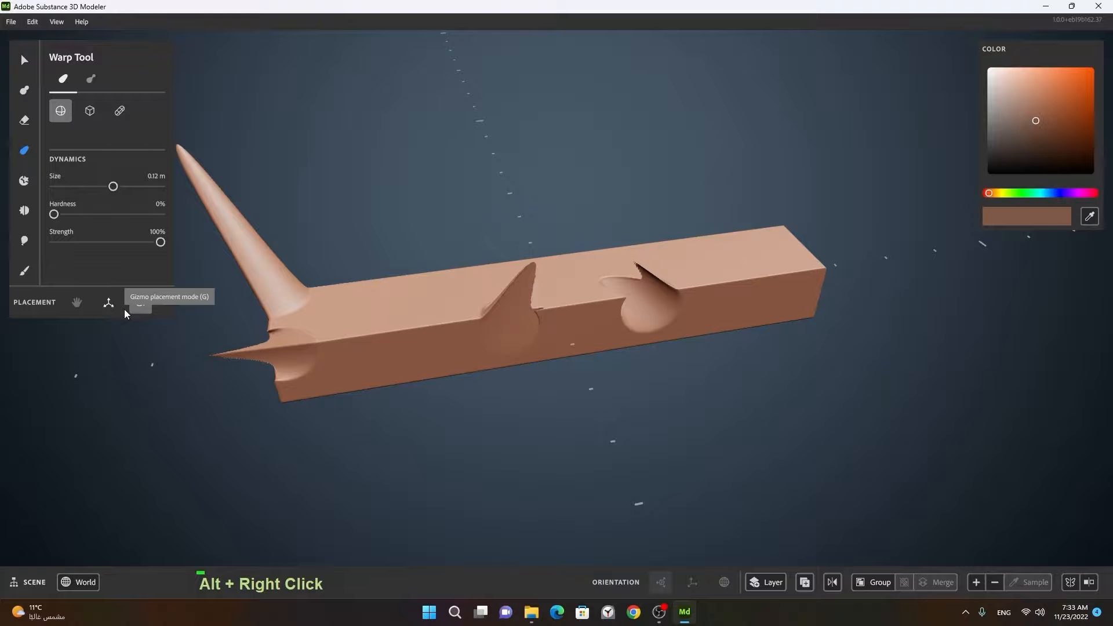
alt+drag(863, 332, 773, 341)
alt+middle_drag(835, 343, 679, 363)
mouse_move(680, 363)
alt+mouse_down()
mouse_move(652, 360)
mouse_move(682, 358)
alt+mouse_up()
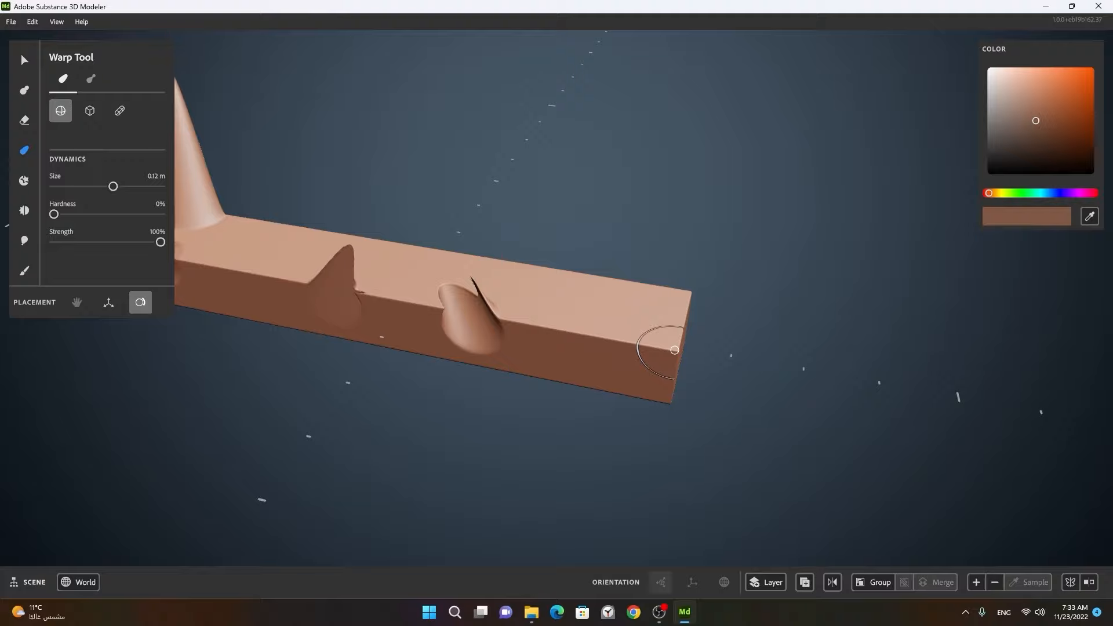
drag(674, 350, 820, 362)
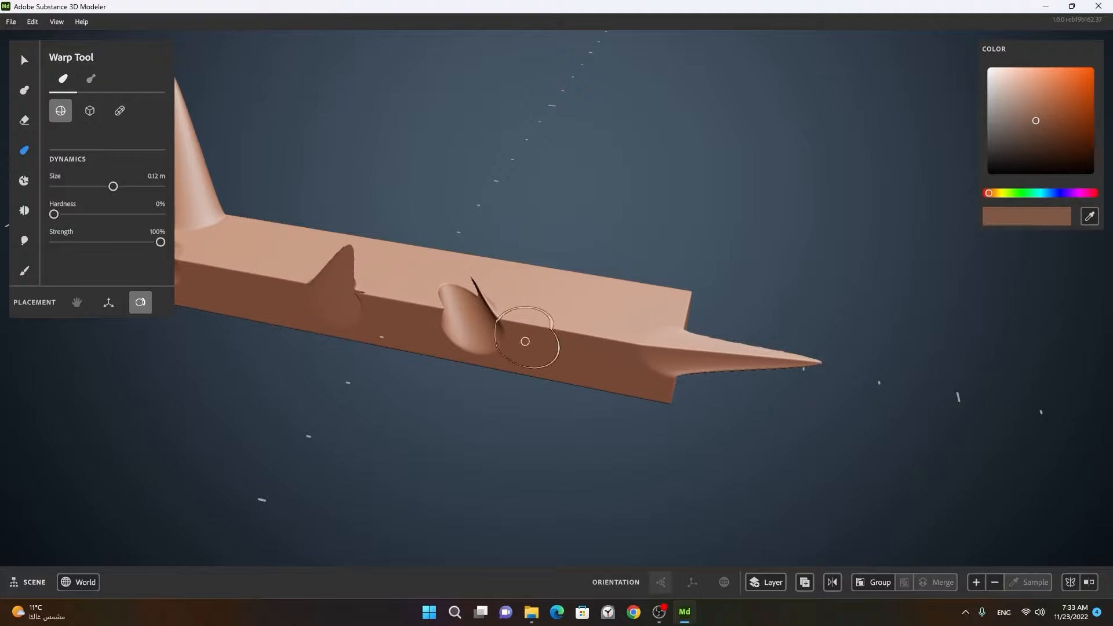
Set the Warp hardness to 100% and pull the same end's other top corner outward into a blunt prong.
drag(56, 218, 163, 226)
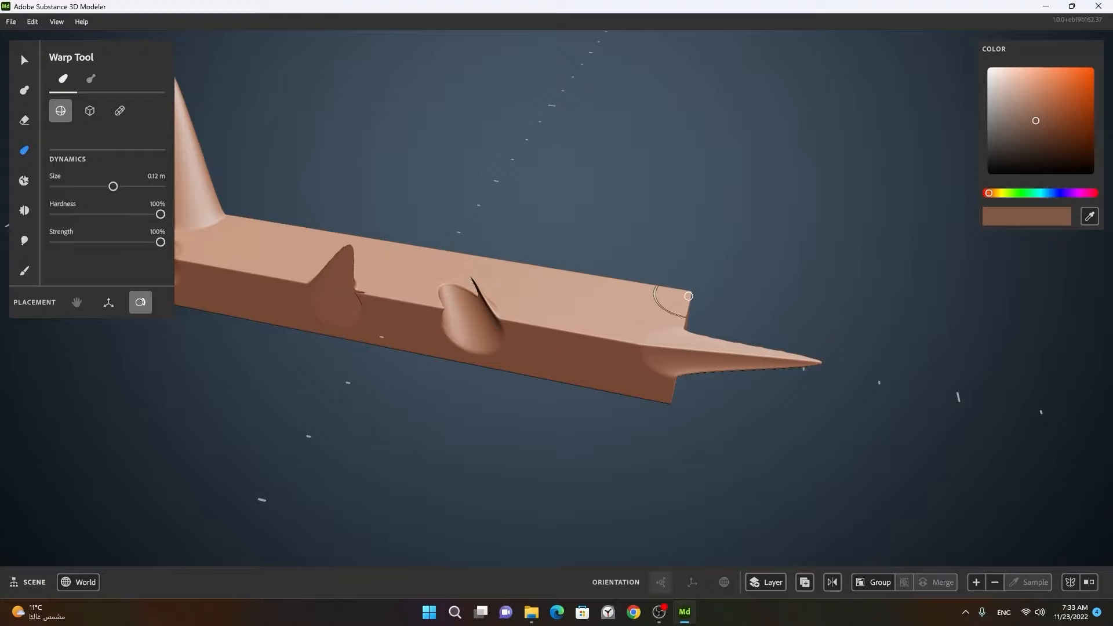
drag(689, 296, 802, 243)
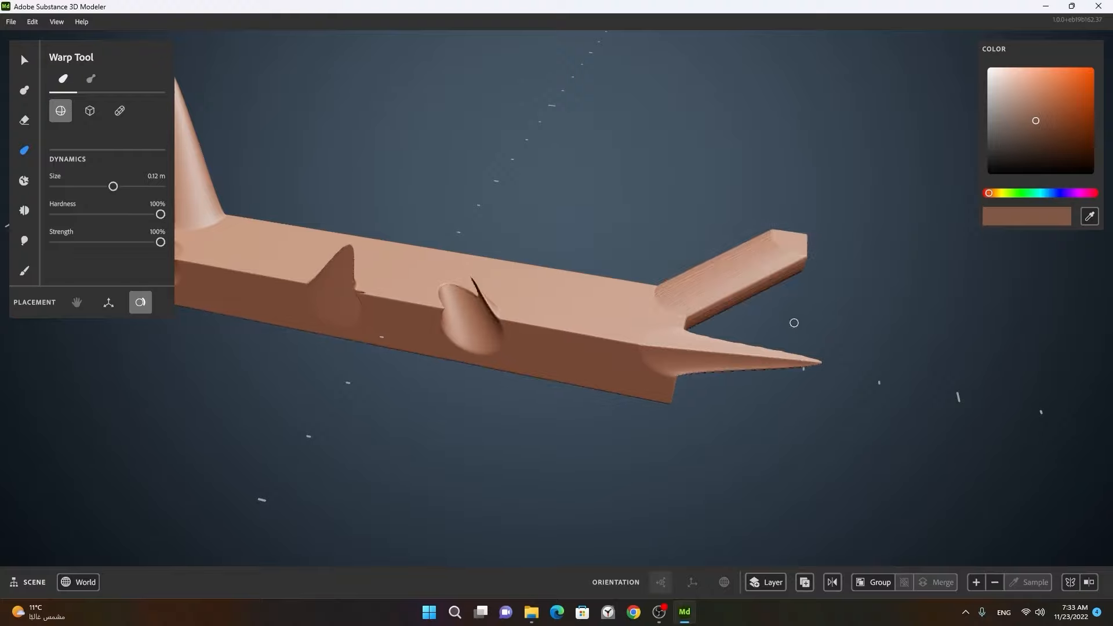
mouse_move(846, 361)
alt+mouse_down()
mouse_move(679, 343)
mouse_move(500, 304)
mouse_move(821, 328)
mouse_move(726, 312)
alt+mouse_up()
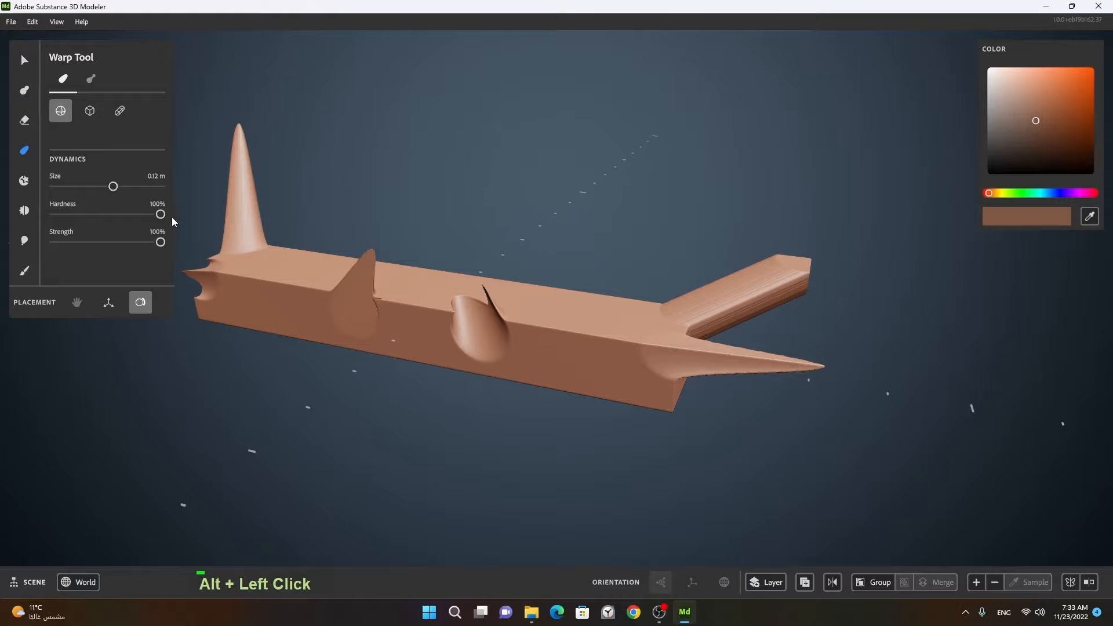
Reset the Warp hardness to 0% and undo all the warp strokes on the bar.
drag(160, 214, 52, 214)
key(ctrl)
key(ctrl+z)
key(ctrl+z)
key(ctrl+z)
key(ctrl+z)
key(ctrl+z)
key(ctrl+z)
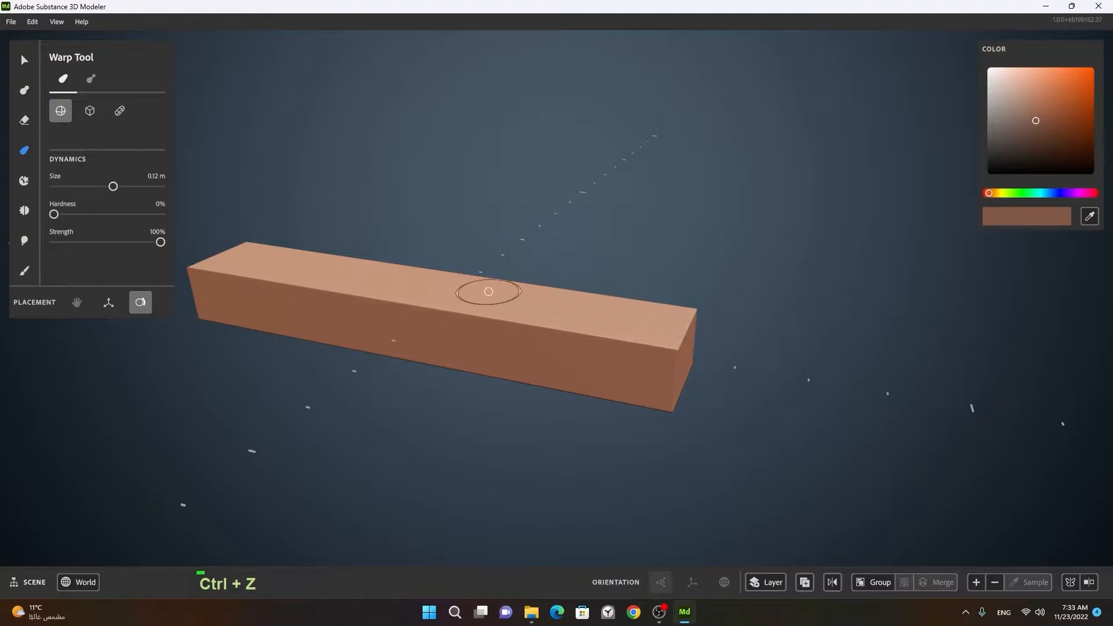
Change the Warp brush shape to the cube and finally to the capsule.
alt+right_drag(485, 292, 483, 302)
alt+drag(482, 299, 545, 309)
alt+middle_drag(544, 310, 594, 310)
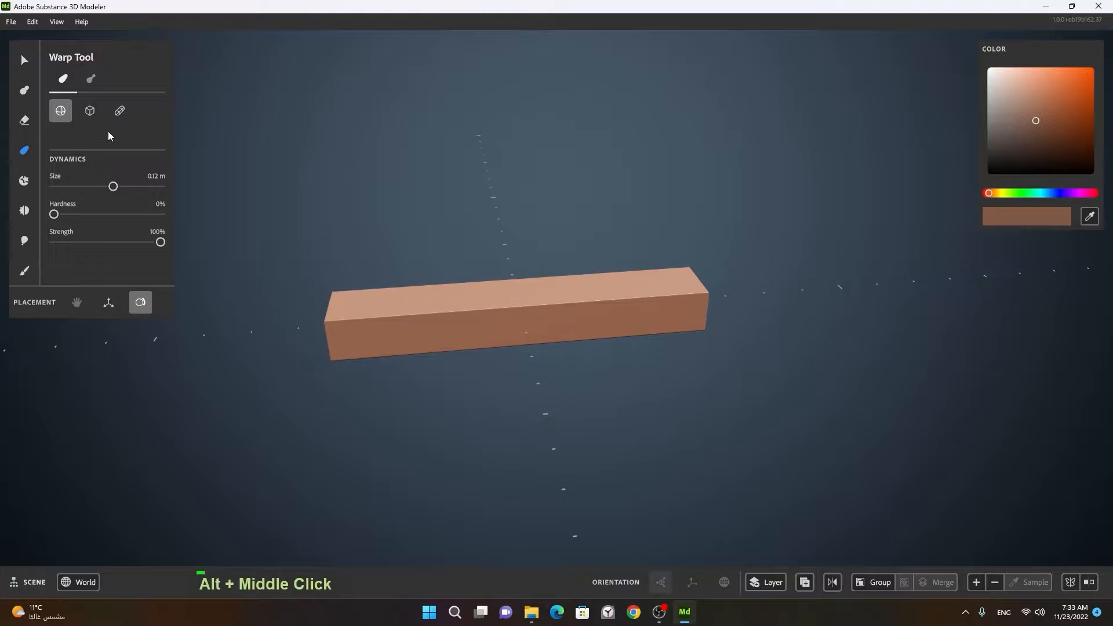
click(91, 113)
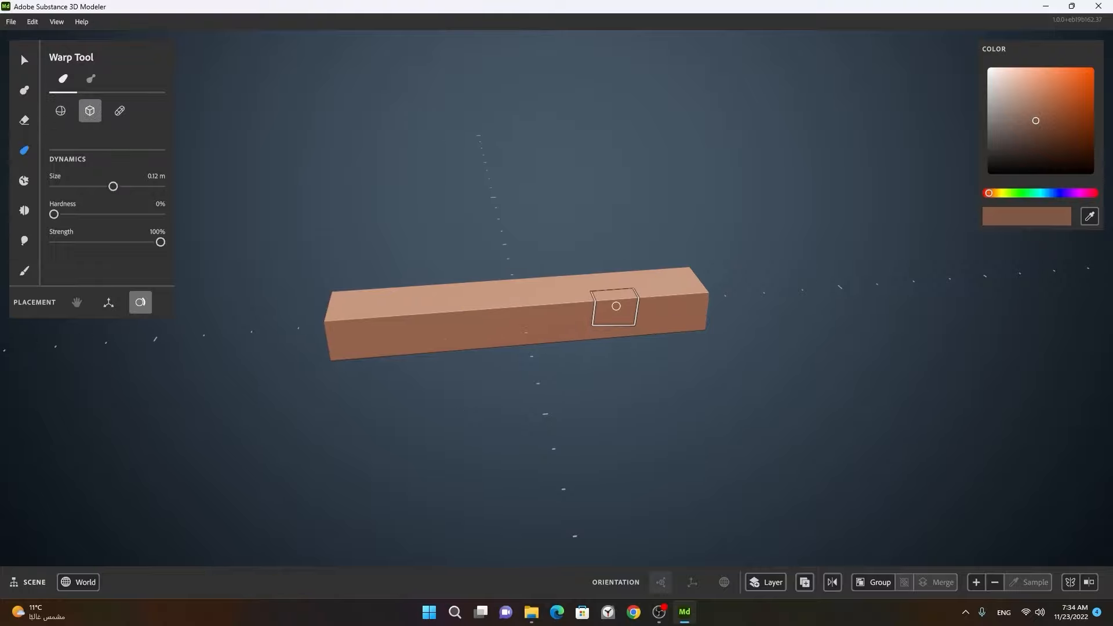
click(119, 111)
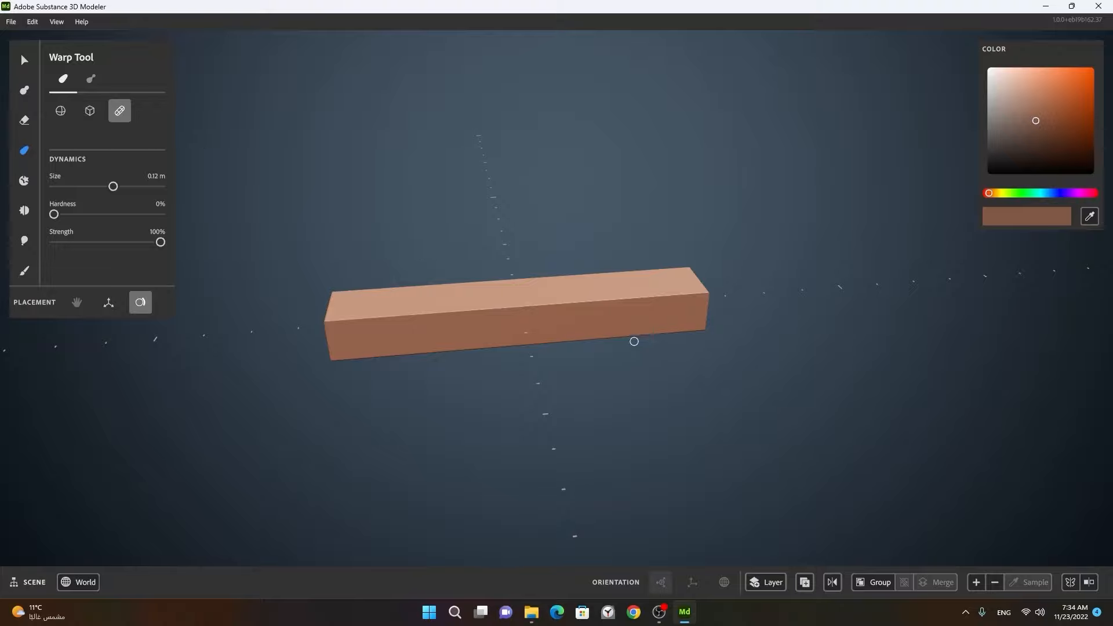
Set the Warp tool to the sphere shape with gizmo placement and enlarge the brush to 1.43 m around the bar.
click(61, 110)
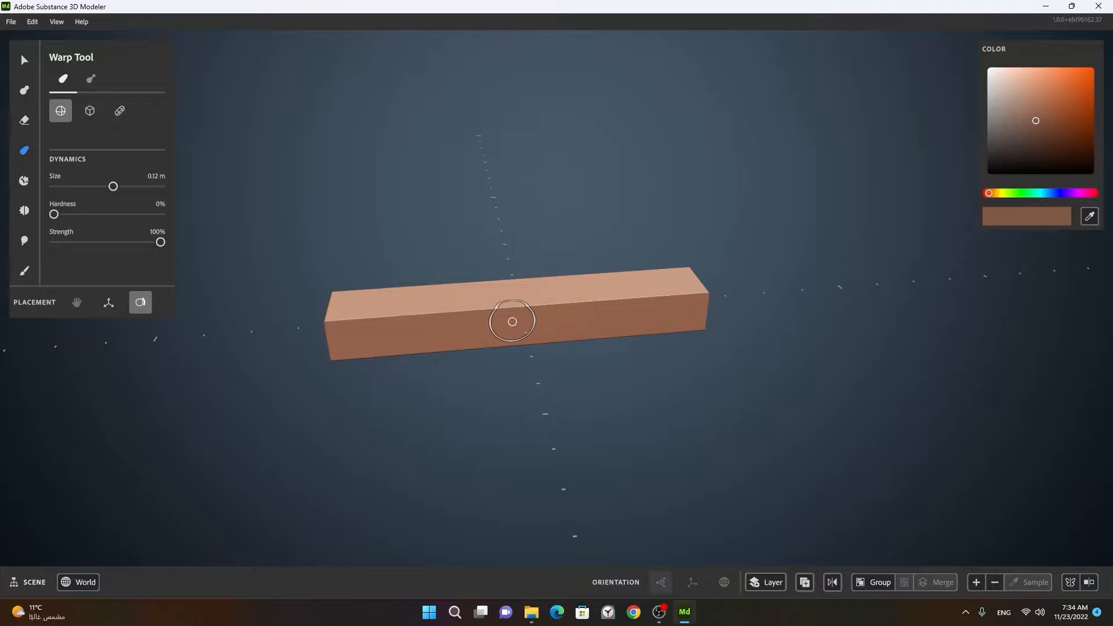
click(110, 310)
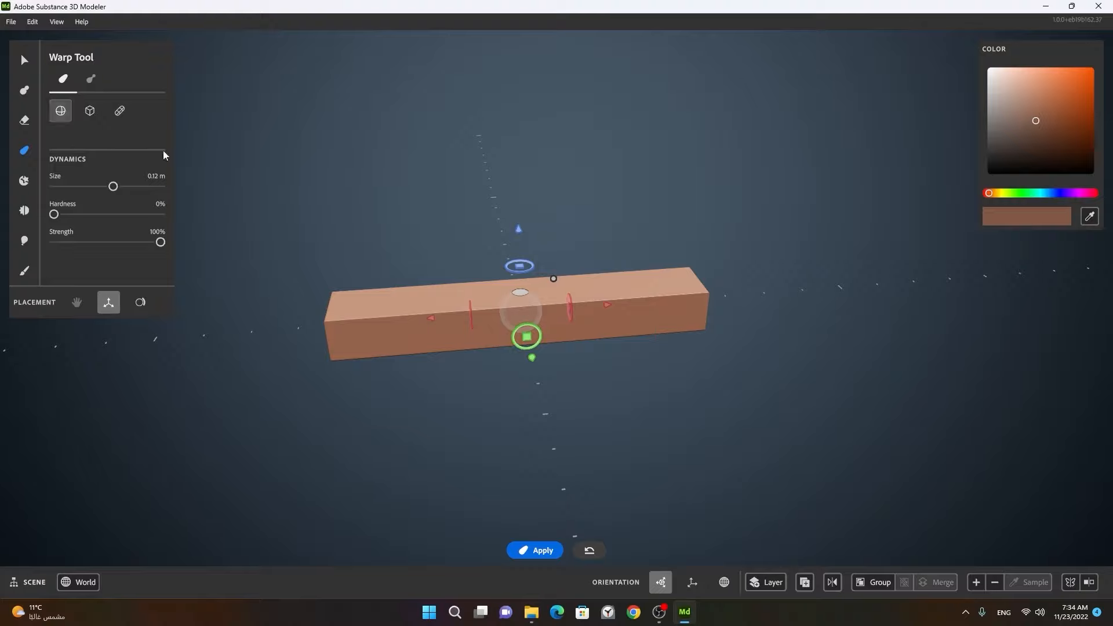
drag(551, 277, 1107, 81)
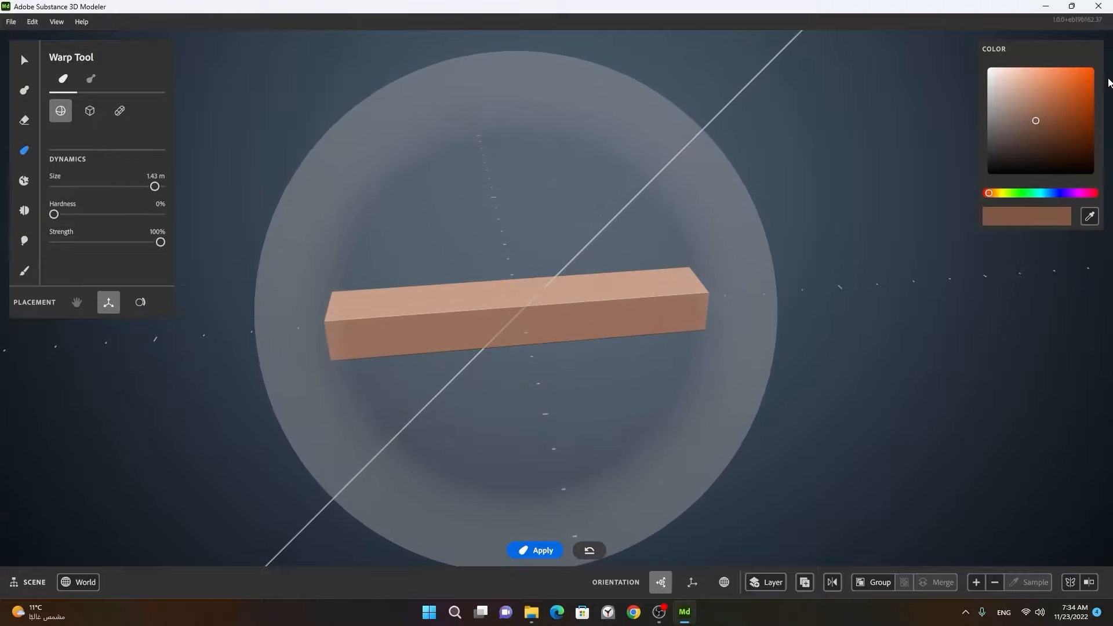
alt+drag(560, 331, 572, 291)
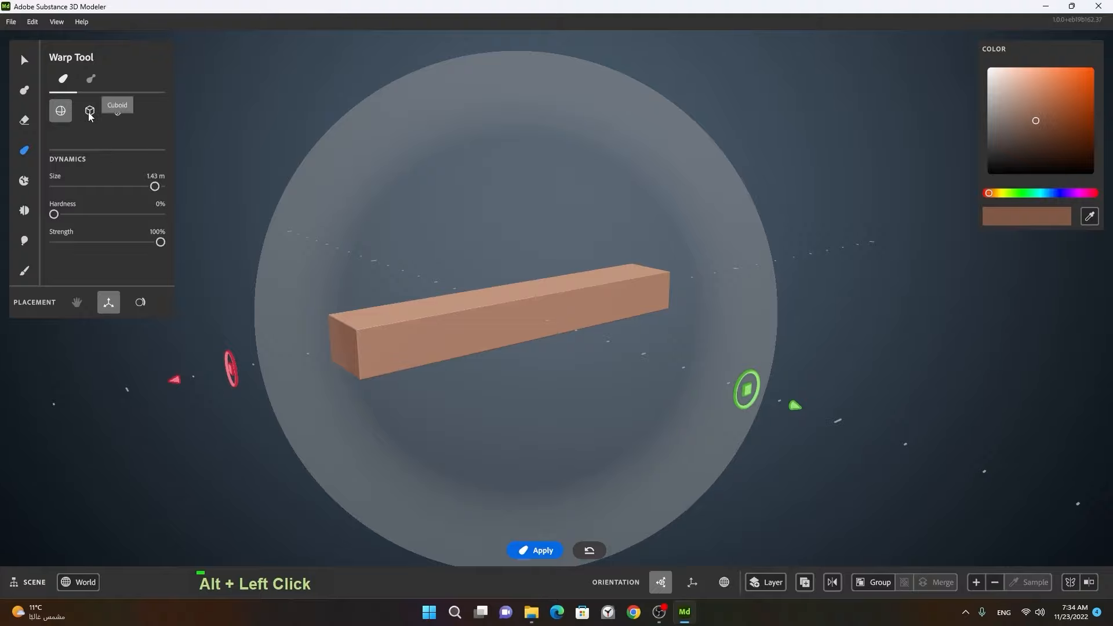
click(119, 111)
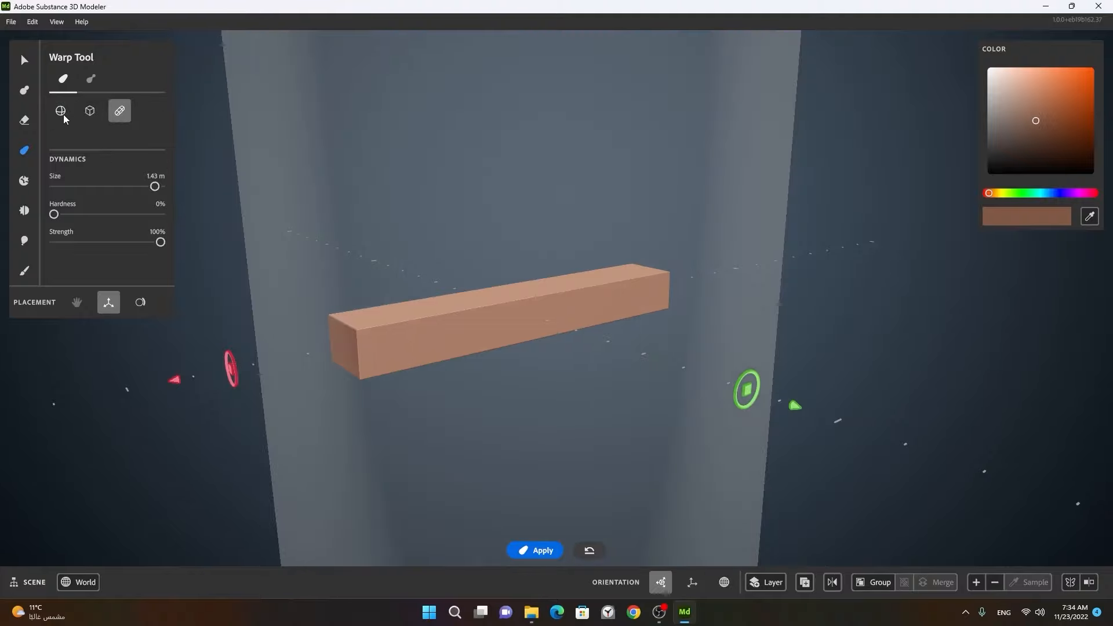
click(62, 112)
Warp the bar's middle upward into an arch with the sphere brush, and undo that warp.
alt+right_drag(711, 296, 567, 340)
alt+drag(568, 340, 556, 350)
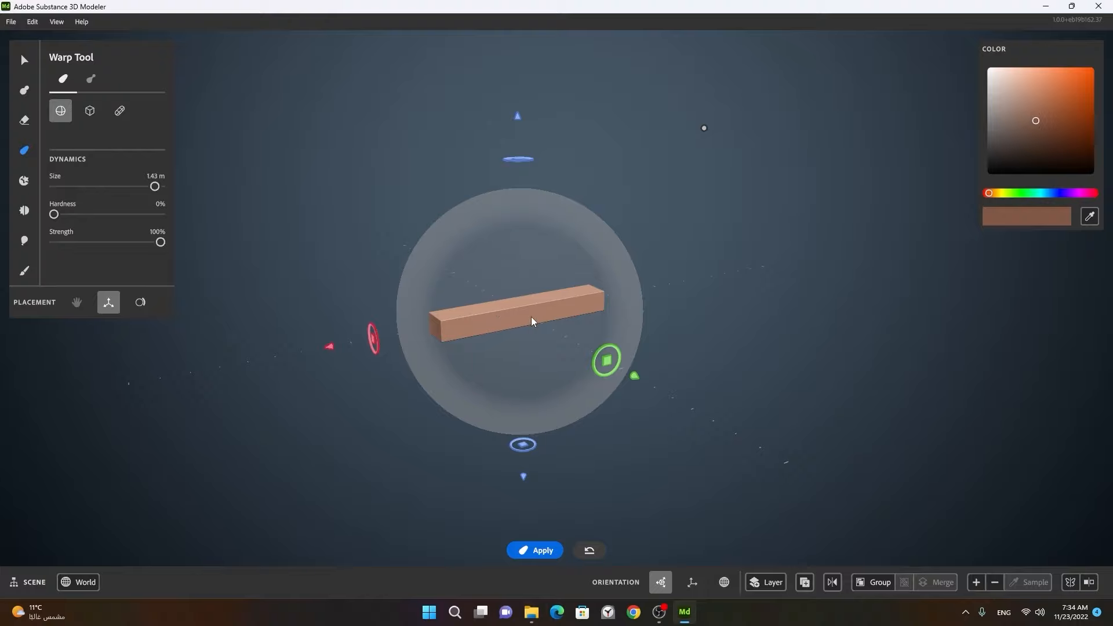
key(space)
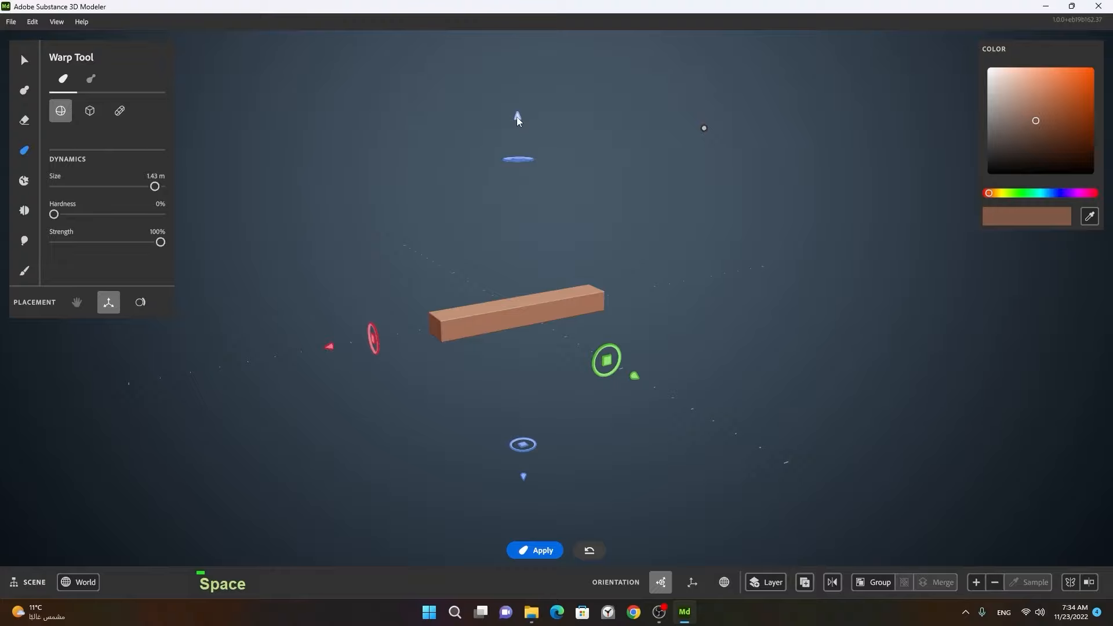
drag(517, 117, 489, 69)
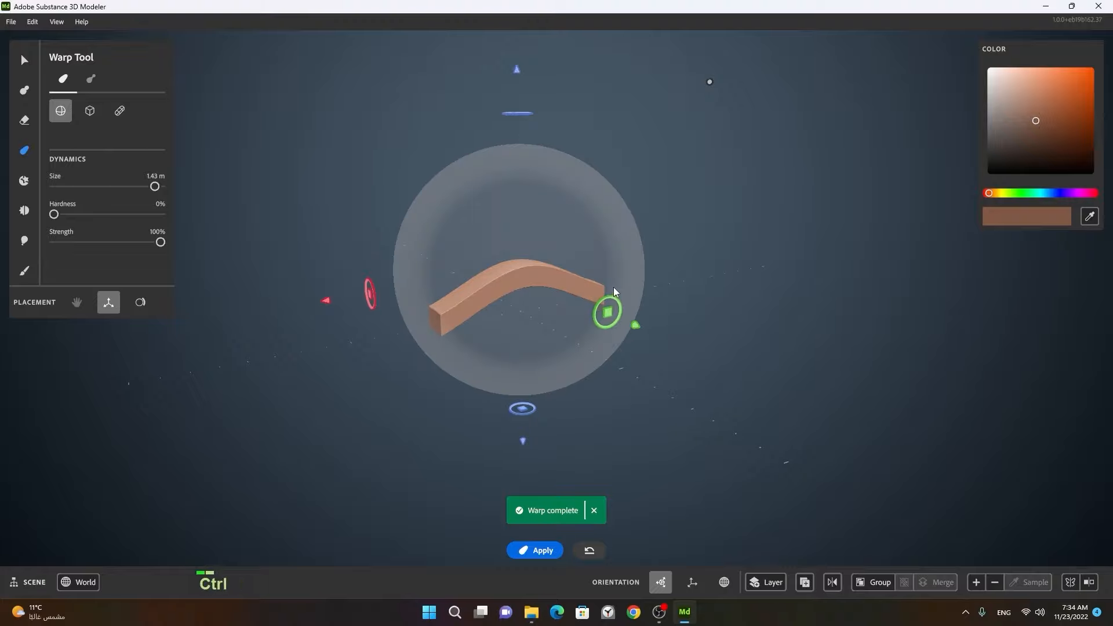
key(ctrl+z)
Enlarge the Warp sphere to 2.62 m and bend the bar's middle downward into a shallow sag.
alt+right_drag(688, 200, 535, 171)
drag(517, 117, 513, 151)
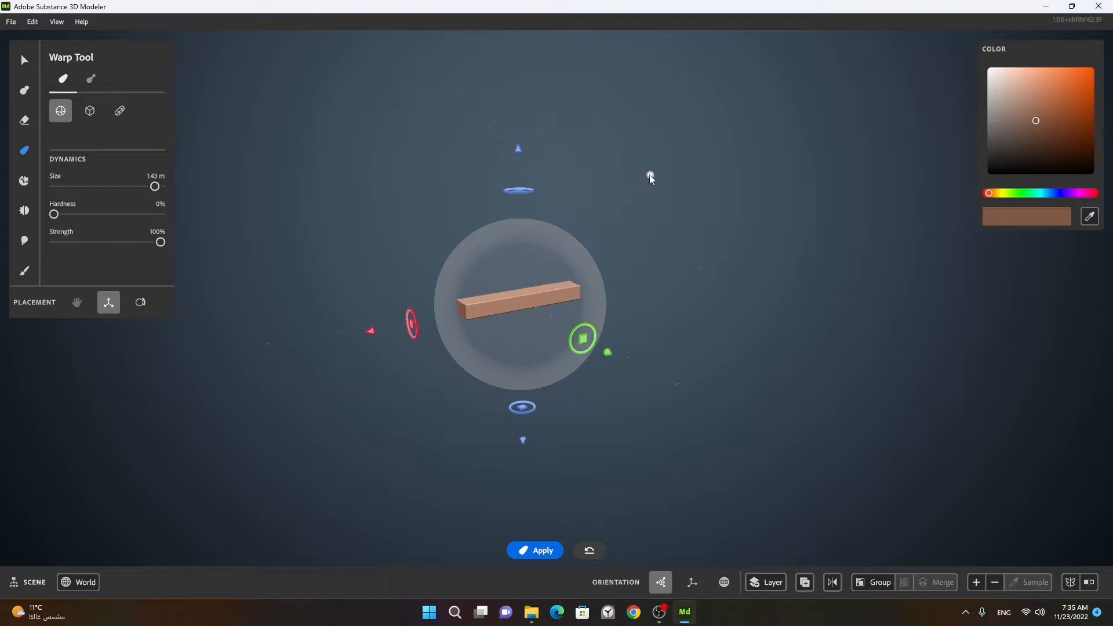
drag(649, 175, 762, 119)
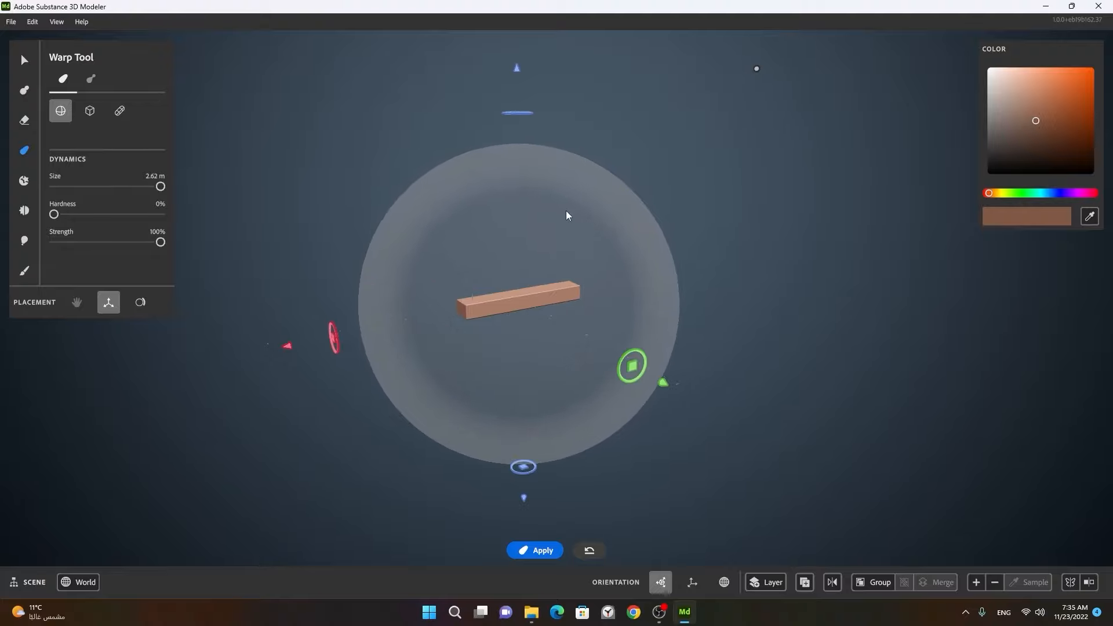
alt+right_drag(625, 159, 646, 165)
mouse_move(646, 164)
alt+middle_down()
mouse_move(617, 187)
mouse_move(610, 268)
alt+middle_up()
drag(517, 142, 516, 174)
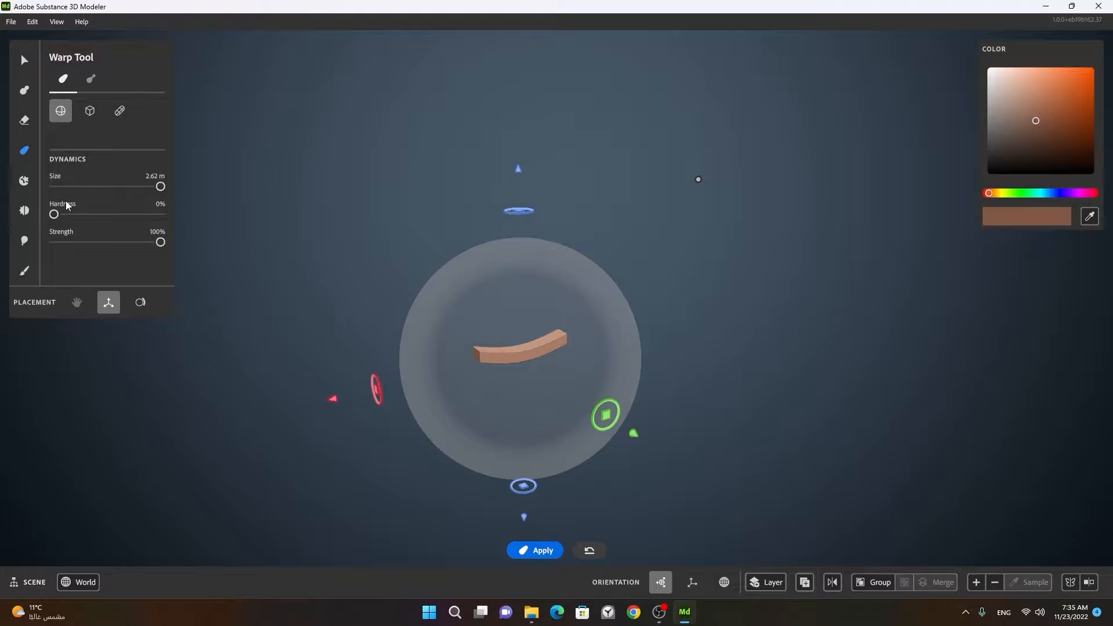
Set the Warp hardness to 66%, shift the sphere over one end of the bar and warp that end upward.
mouse_move(54, 214)
mouse_down()
mouse_move(200, 218)
mouse_move(106, 217)
mouse_move(127, 222)
mouse_up()
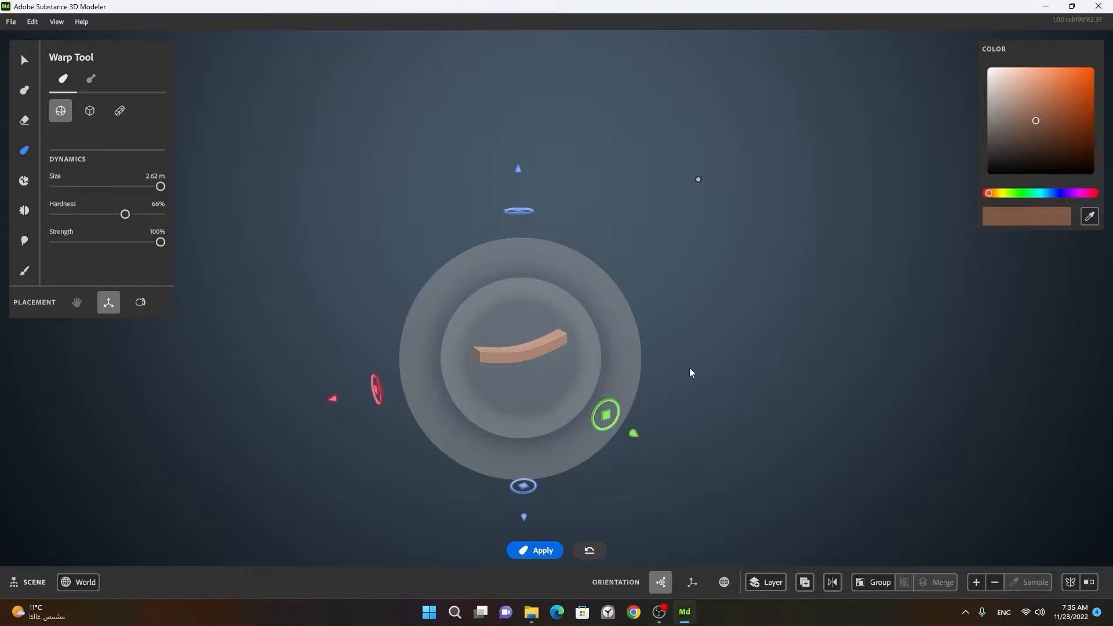
alt+drag(690, 369, 614, 364)
drag(706, 355, 620, 359)
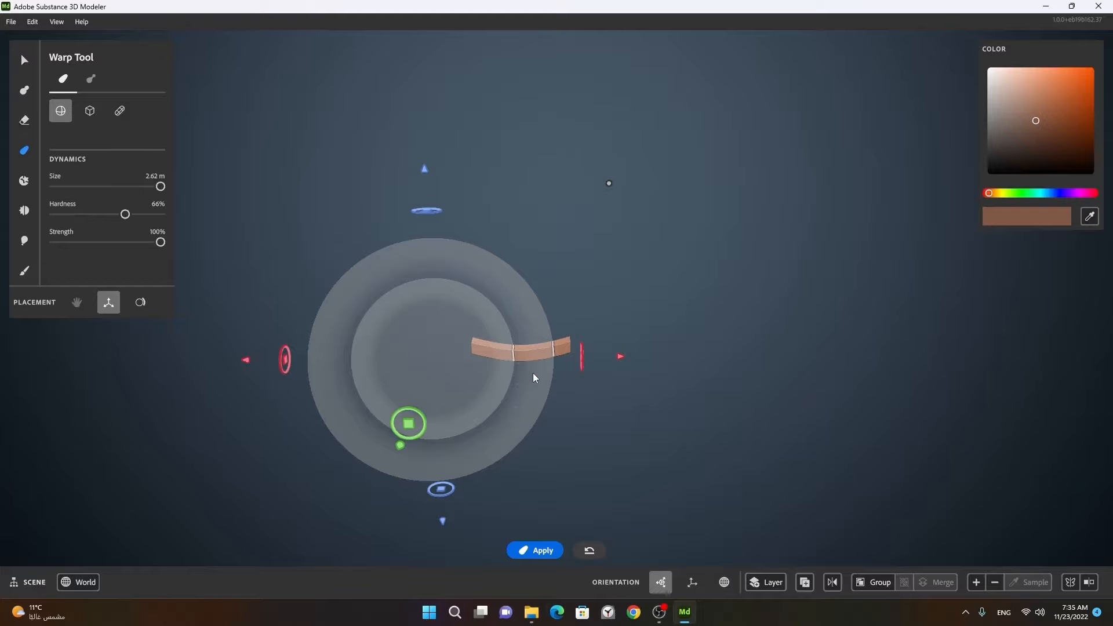
key(space)
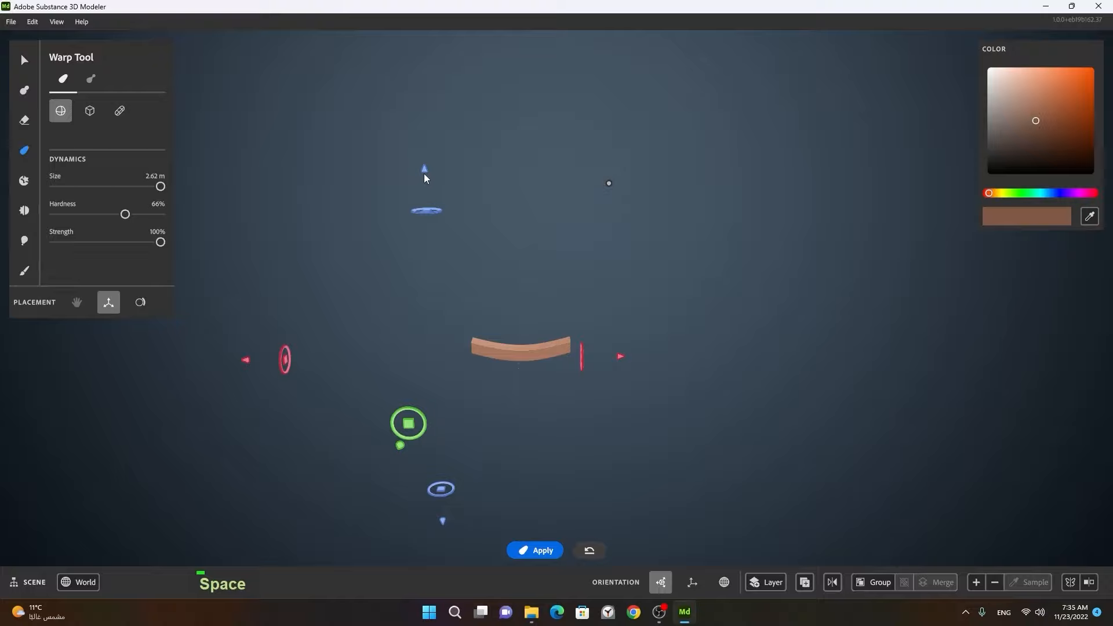
drag(425, 169, 427, 133)
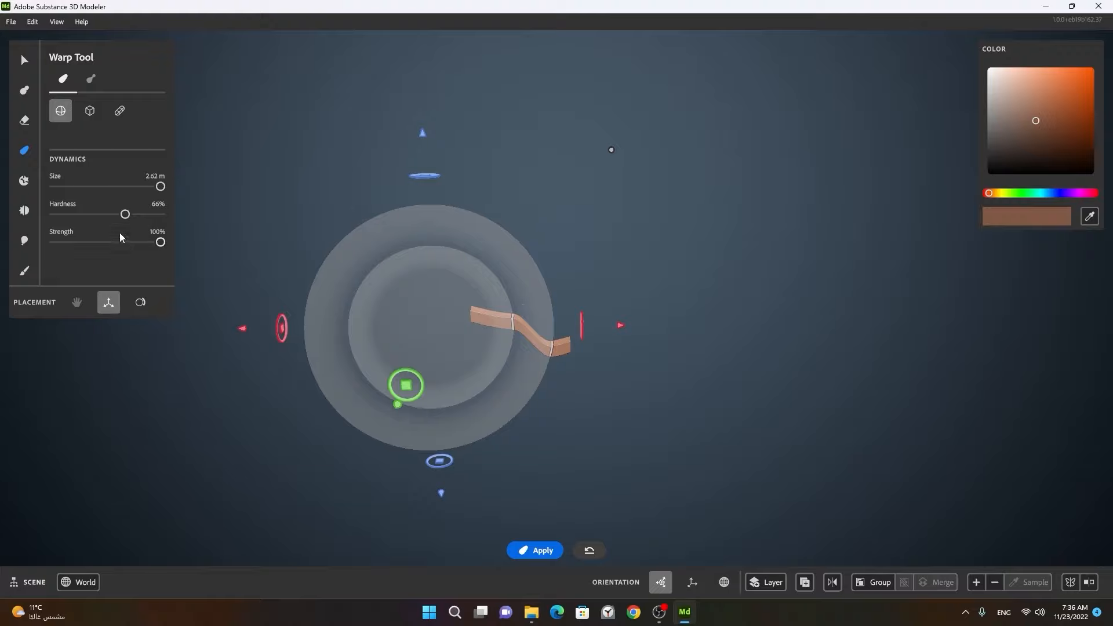
Raise the Warp hardness to 100%, enclose the whole bar in the sphere and move it slightly downward.
key(ctrl)
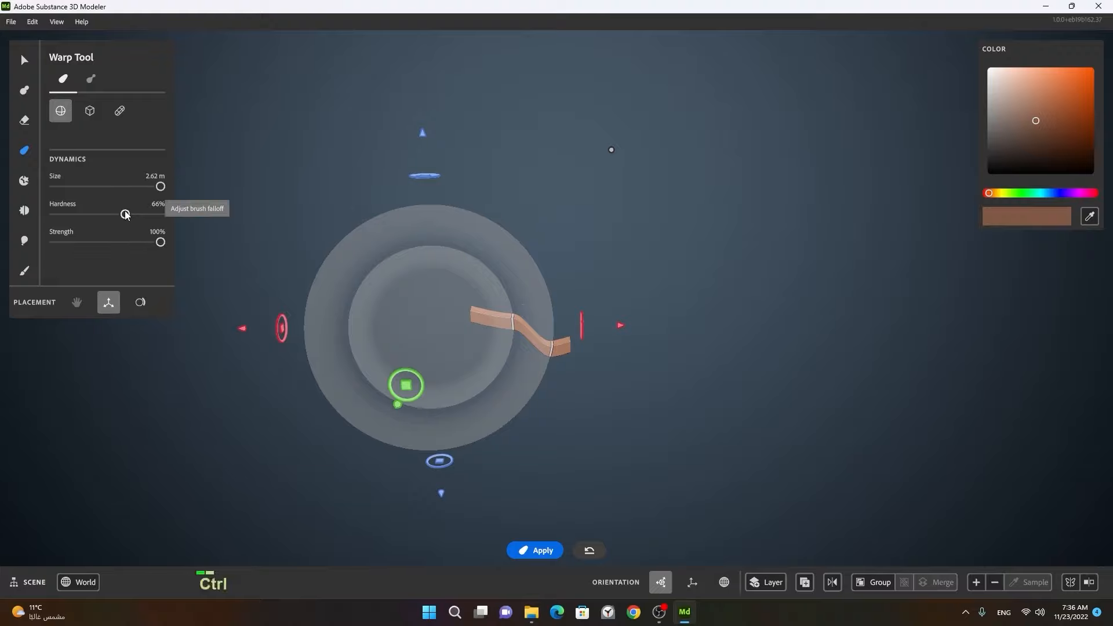
drag(125, 214, 169, 214)
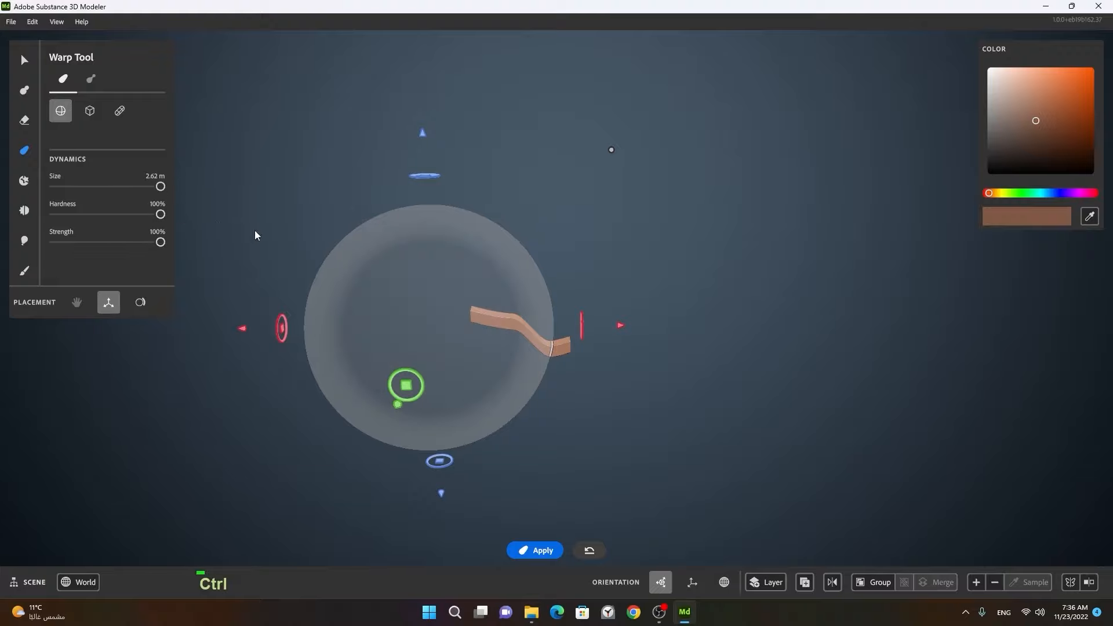
drag(620, 325, 729, 329)
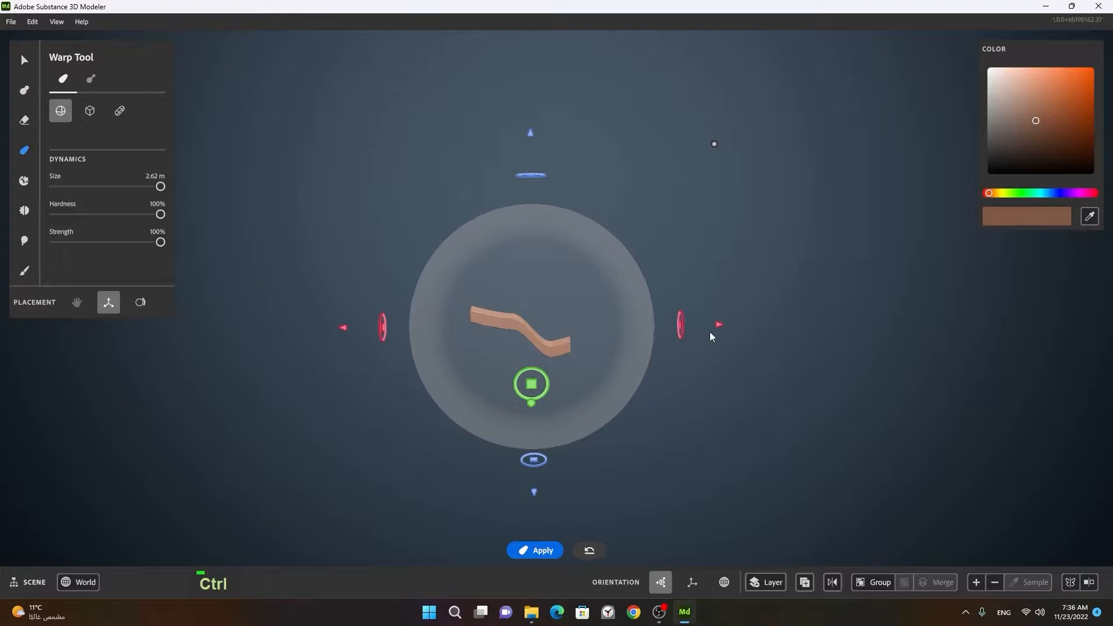
alt+drag(578, 356, 579, 397)
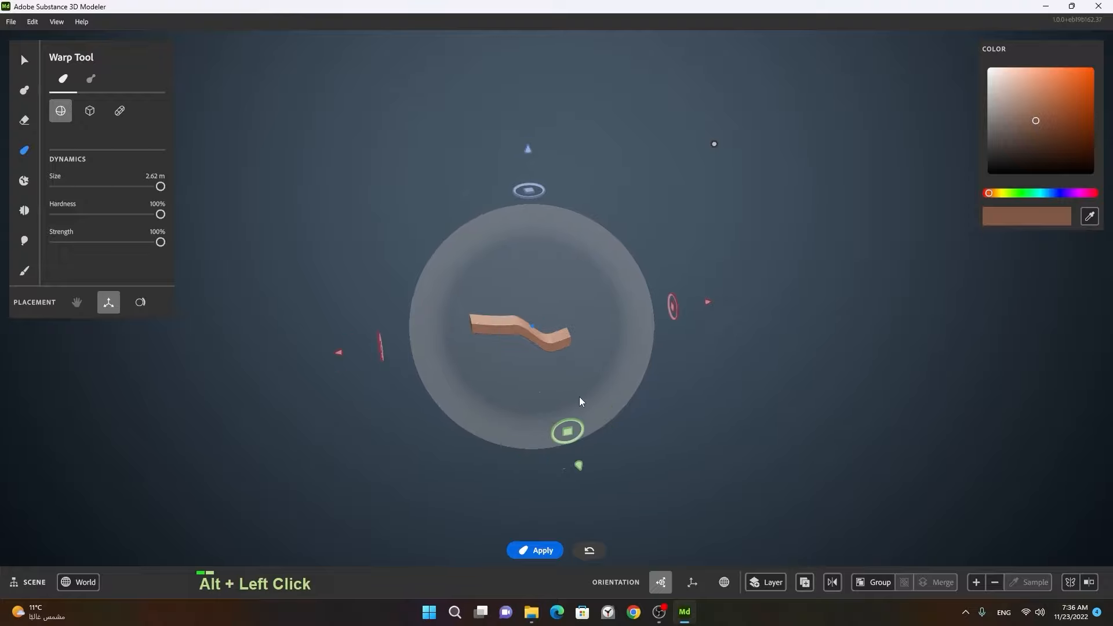
key(space)
mouse_move(526, 150)
mouse_down()
mouse_move(523, 82)
mouse_move(535, 313)
mouse_move(530, 146)
mouse_move(527, 172)
mouse_up()
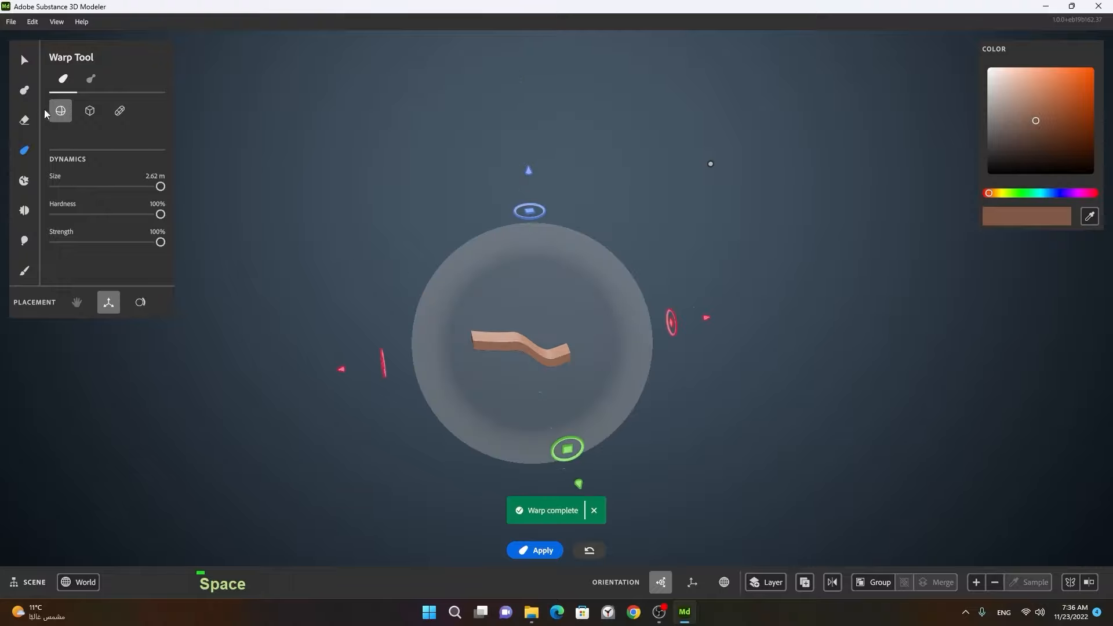
Add four straight cuboid bars with the Clay tool, spaced apart on two levels beside the warped bar.
click(29, 88)
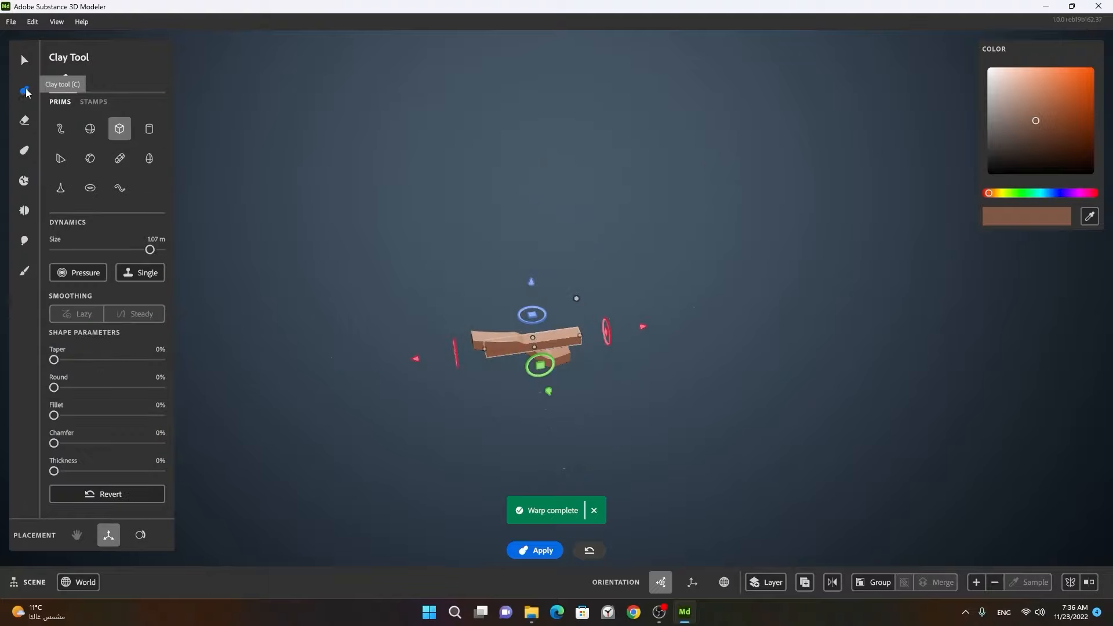
drag(644, 327, 643, 370)
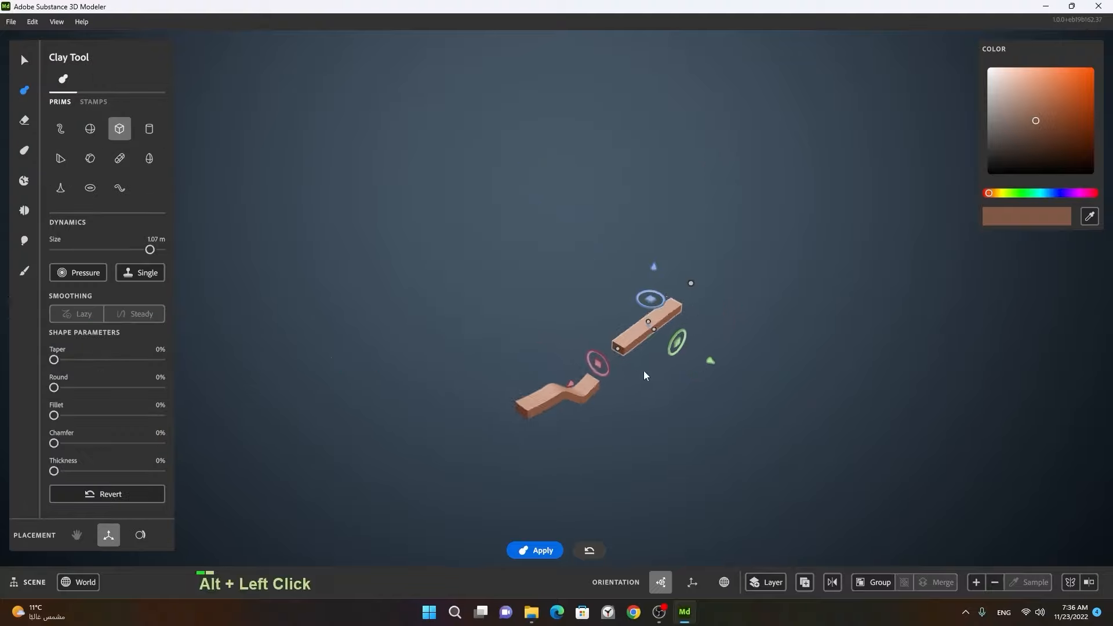
alt+middle_drag(644, 370, 649, 341)
key(space)
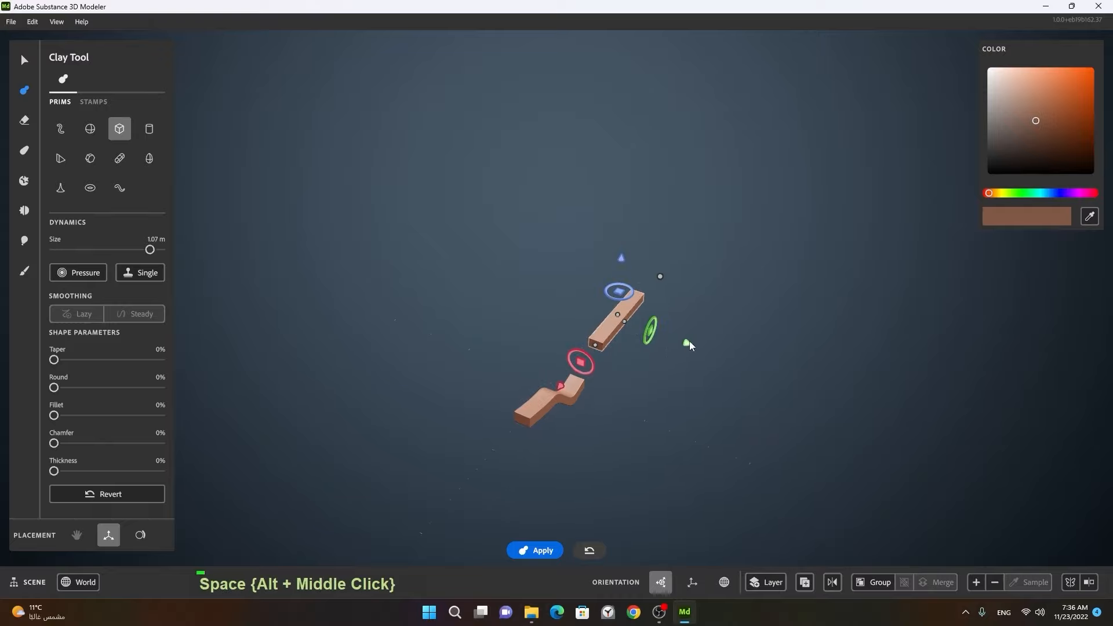
drag(689, 342, 777, 362)
key(space)
drag(706, 286, 714, 226)
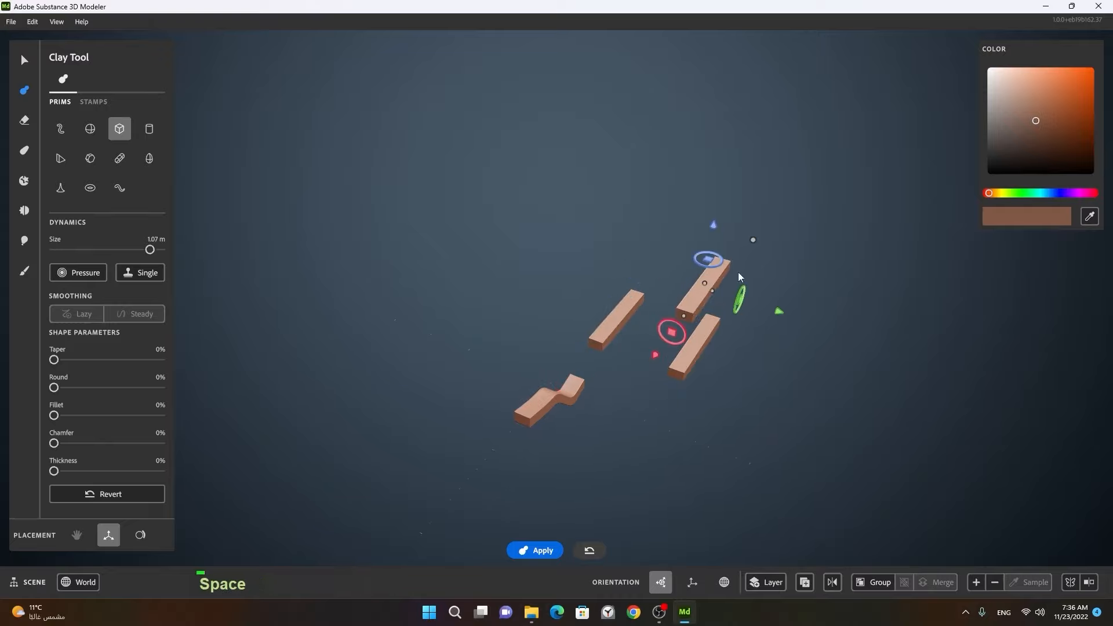
key(space)
drag(780, 311, 618, 276)
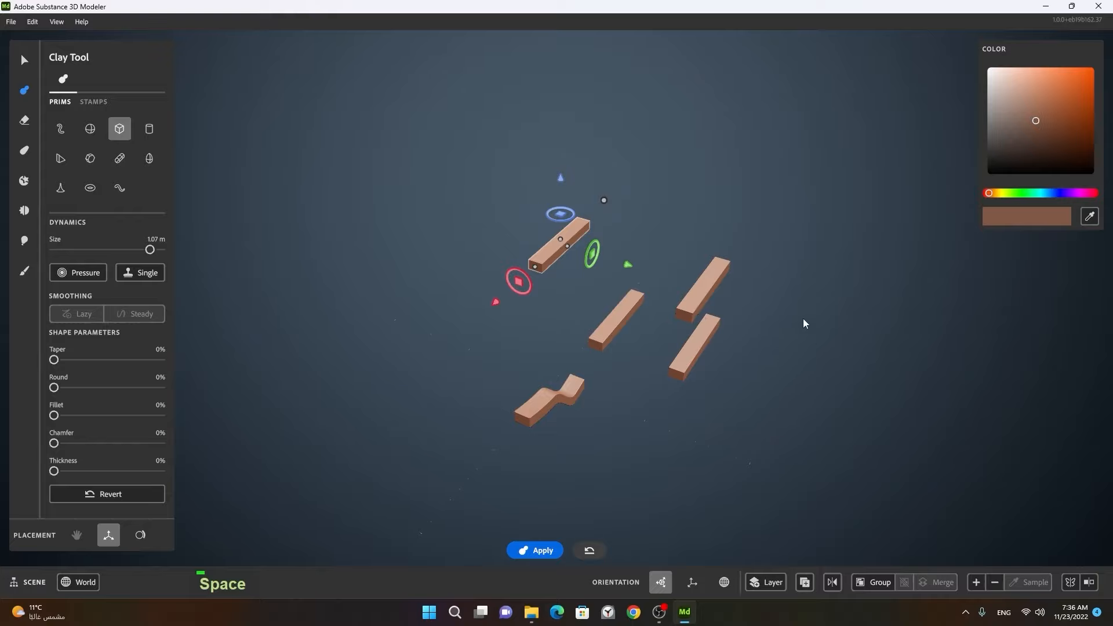
Select all five bars together and shift them slightly sideways and along their length.
alt+drag(810, 329, 698, 330)
double_click(647, 395)
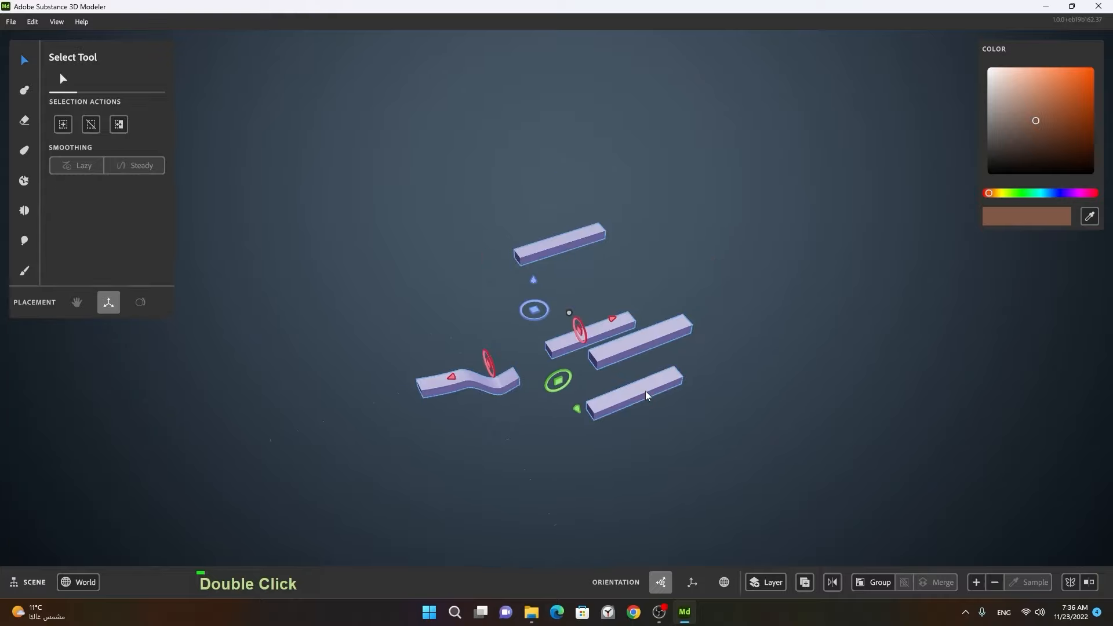
mouse_move(579, 410)
mouse_down()
mouse_move(625, 459)
mouse_move(533, 335)
mouse_move(602, 426)
mouse_move(578, 398)
mouse_up()
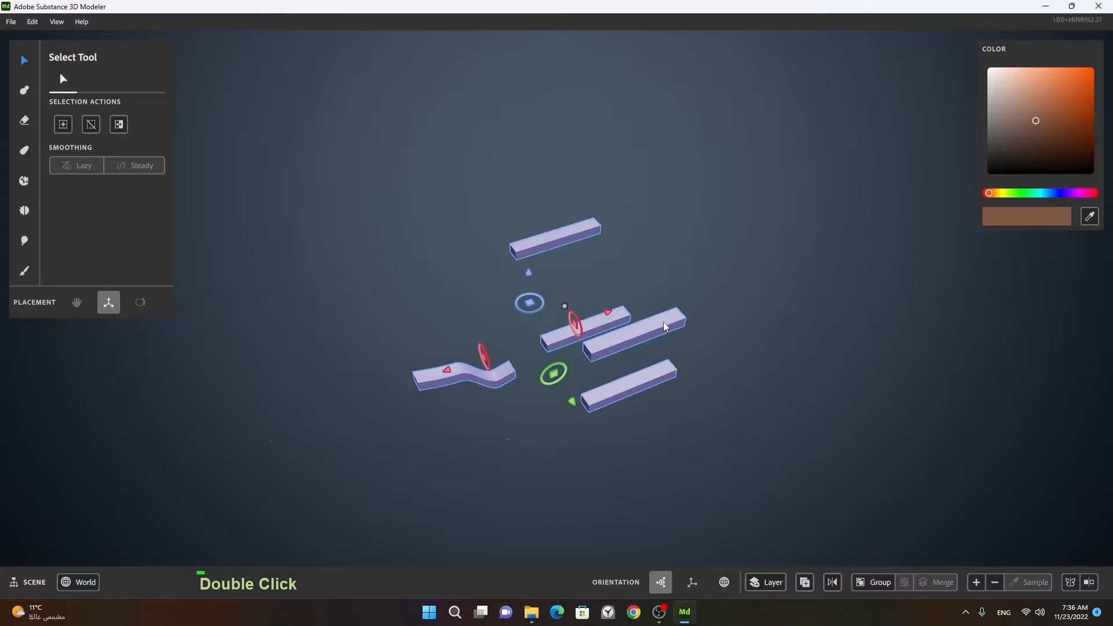
mouse_move(608, 318)
mouse_down()
mouse_move(733, 277)
mouse_move(608, 319)
mouse_move(716, 293)
mouse_move(590, 326)
mouse_up()
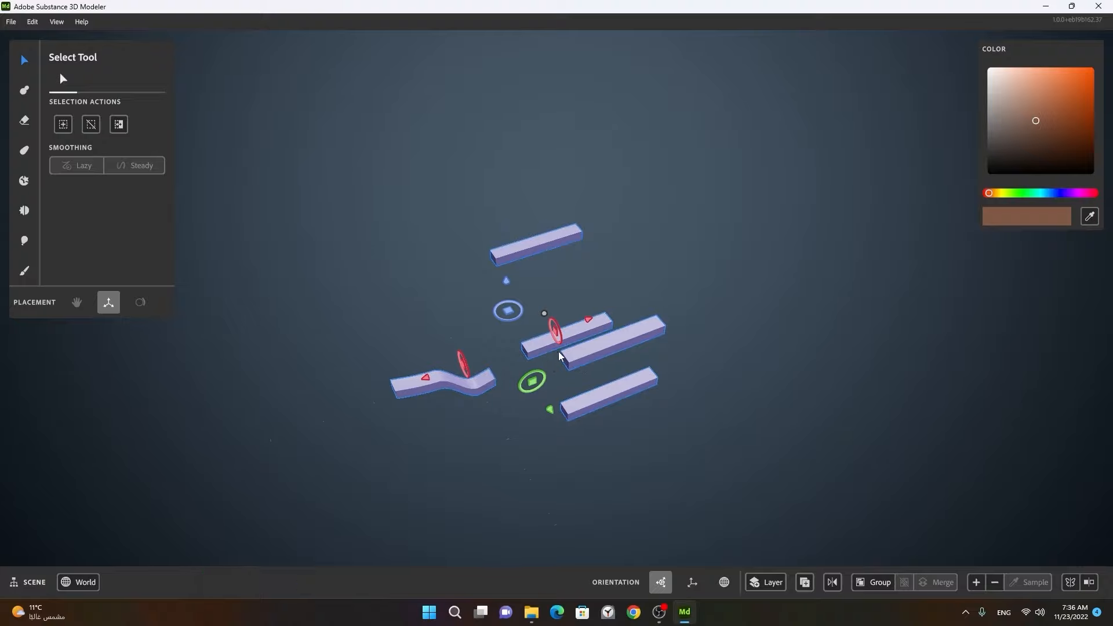
Switch to the Warp tool with the cuboid shape and raise the cube above the group of bars.
click(27, 152)
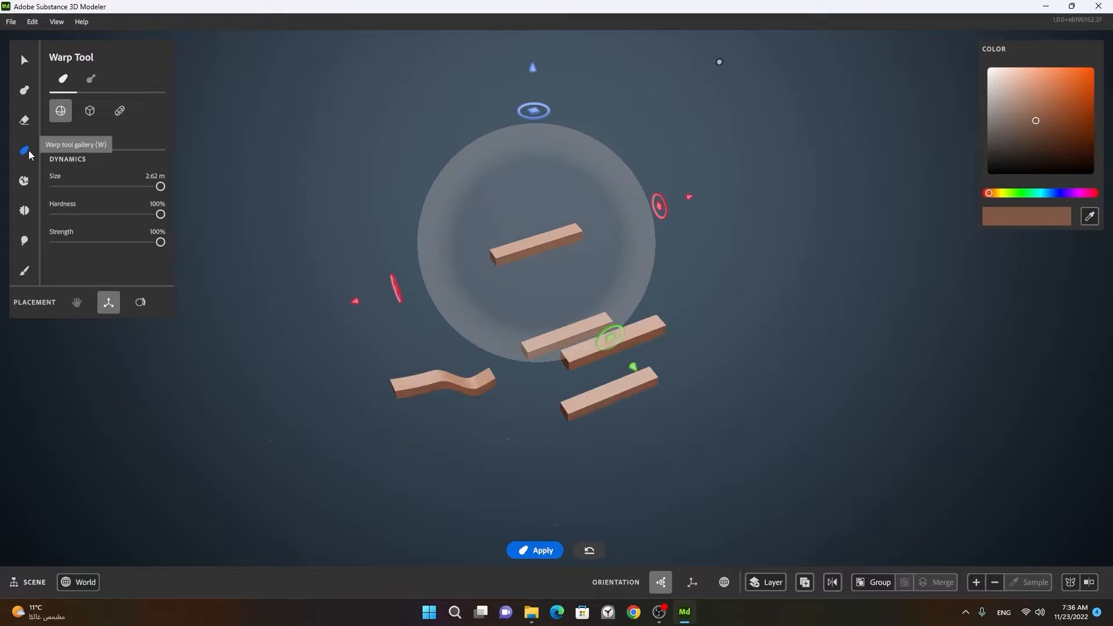
click(89, 111)
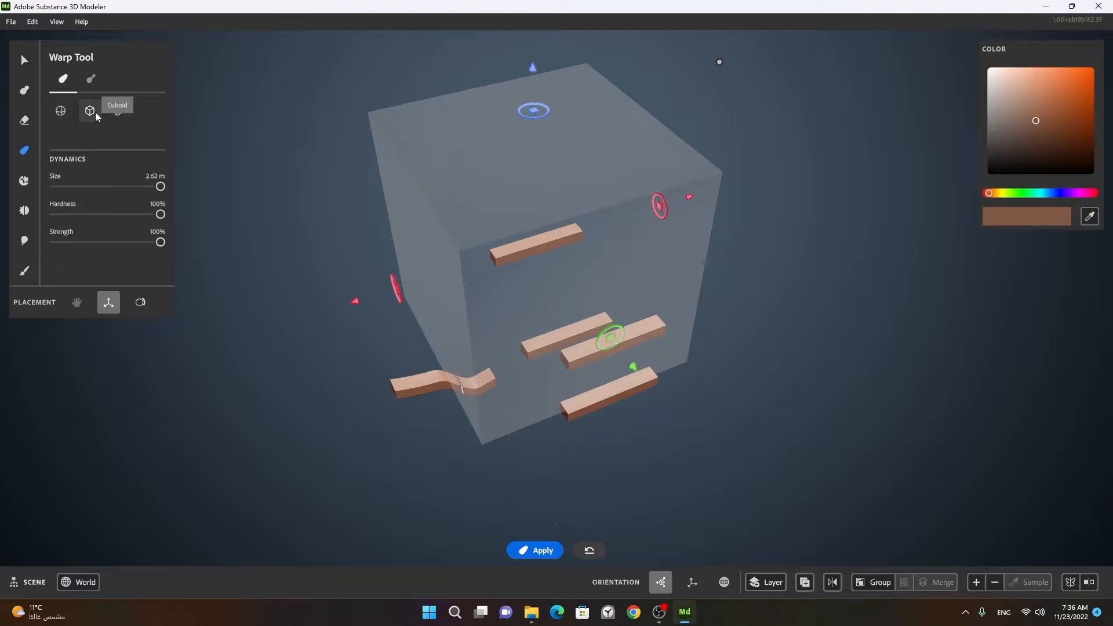
scroll(697, 269, down, 3)
alt+drag(620, 291, 698, 262)
alt+middle_drag(693, 292, 688, 310)
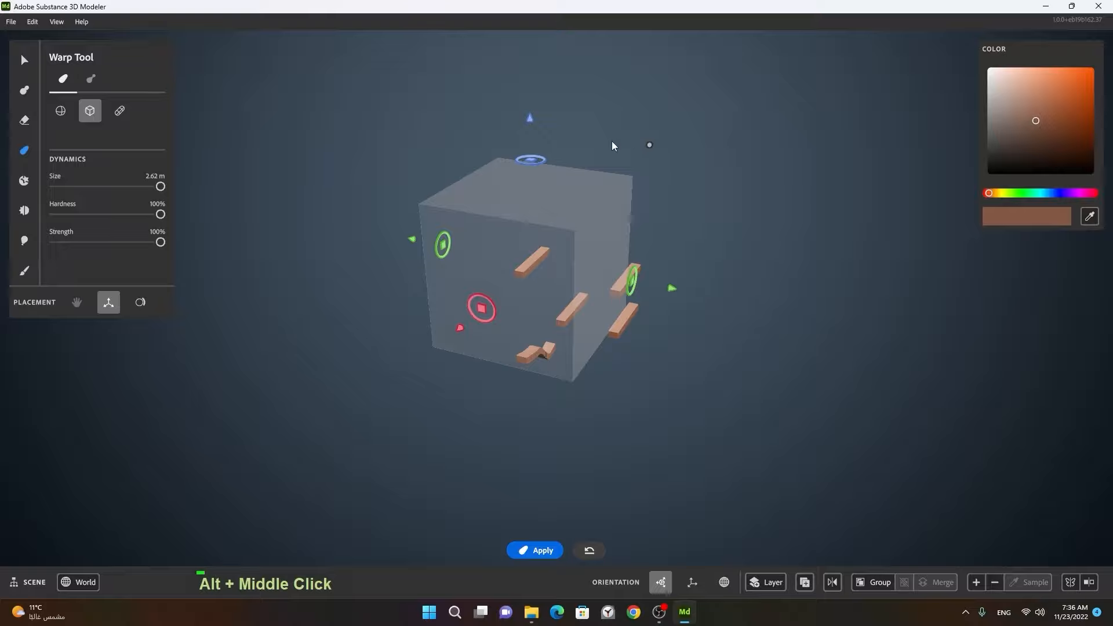
drag(535, 120, 533, 55)
alt+drag(706, 219, 787, 164)
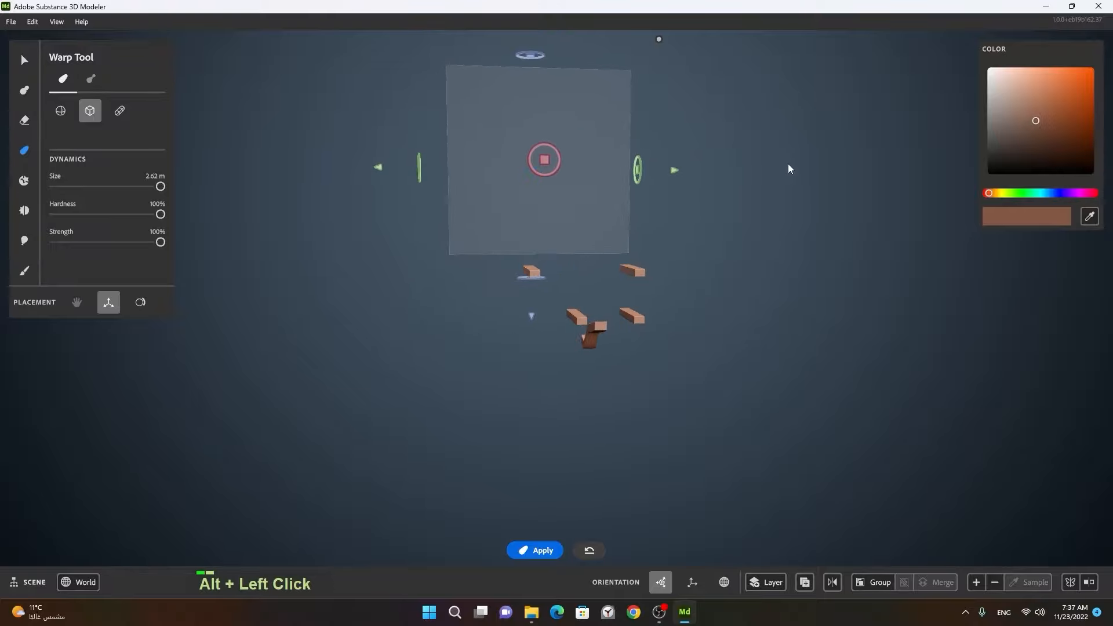
alt+middle_drag(670, 175, 693, 467)
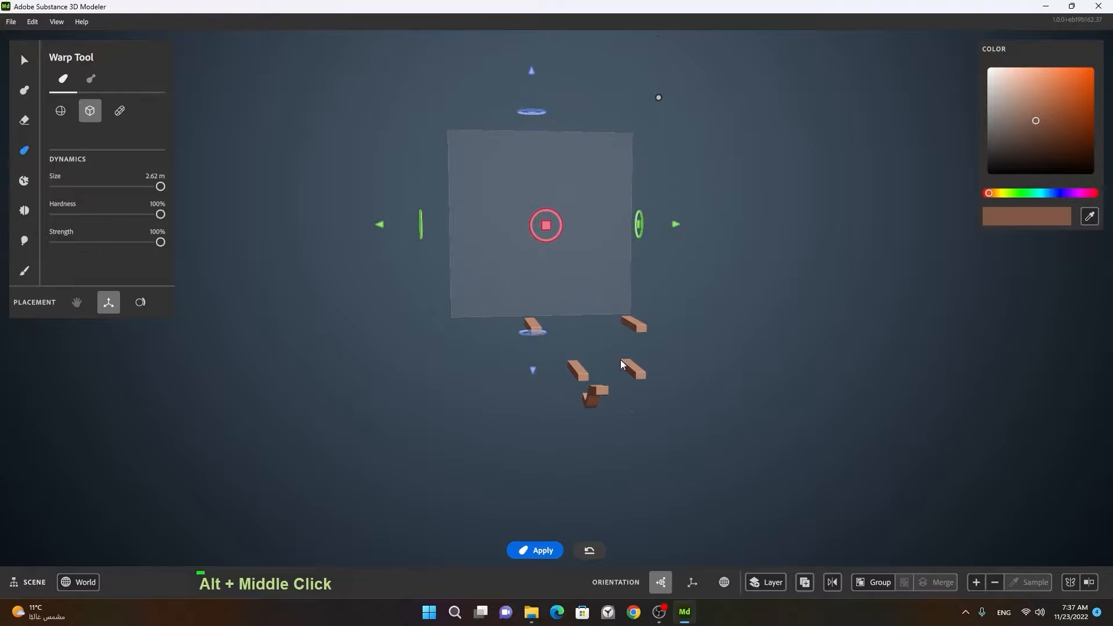
Lower the cuboid brush over one upper bar and warp that bar down to the level of the lower bars.
drag(535, 73, 529, 107)
alt+drag(724, 255, 761, 282)
key(space)
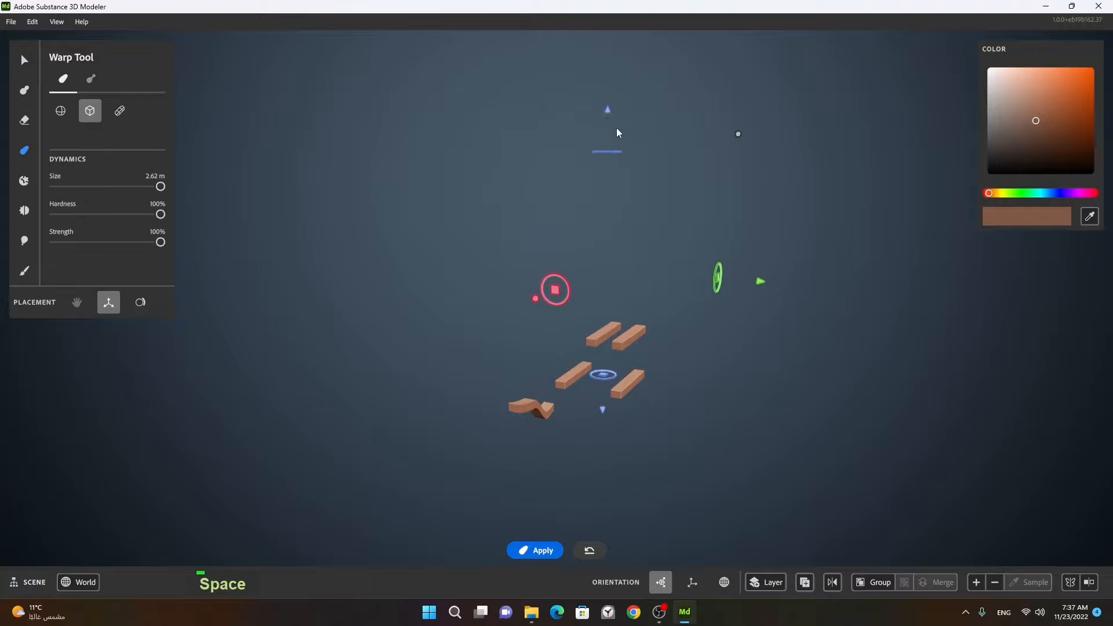
drag(604, 110, 606, 156)
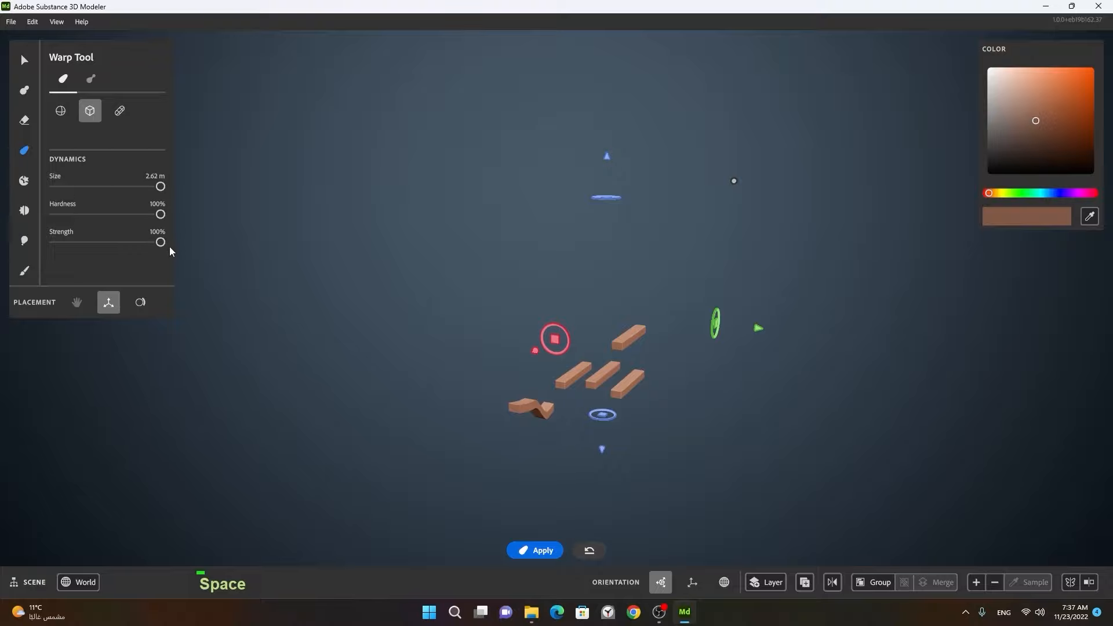
Move the 0.75 m cuboid Warp brush sideways and lower it over one end of the raised bar.
alt+right_drag(606, 385, 749, 373)
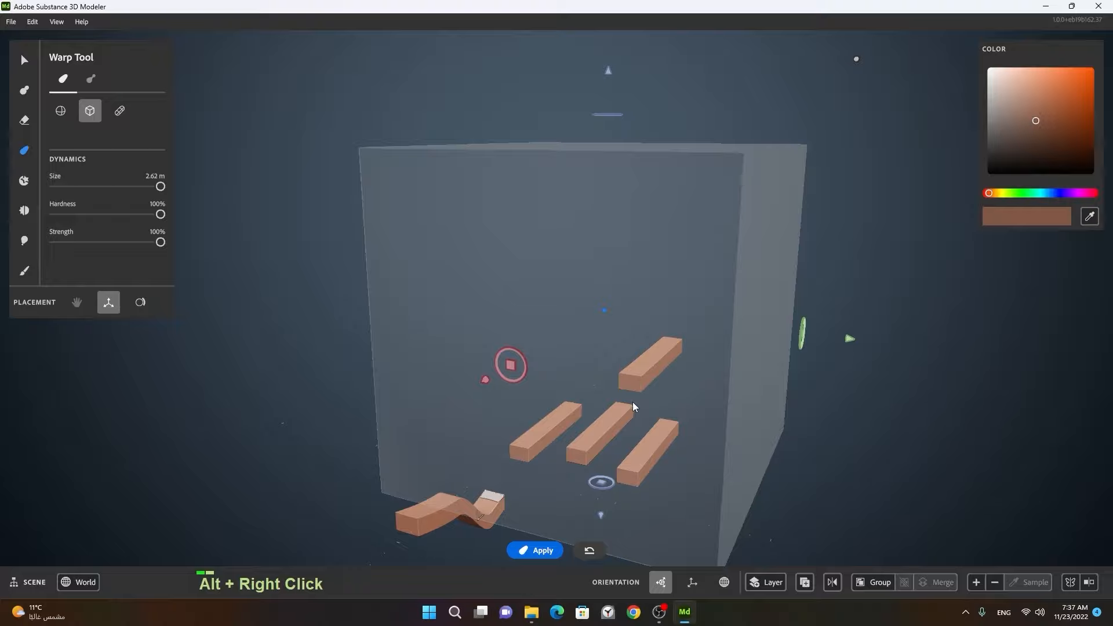
alt+drag(631, 402, 761, 409)
alt+middle_drag(761, 414, 617, 377)
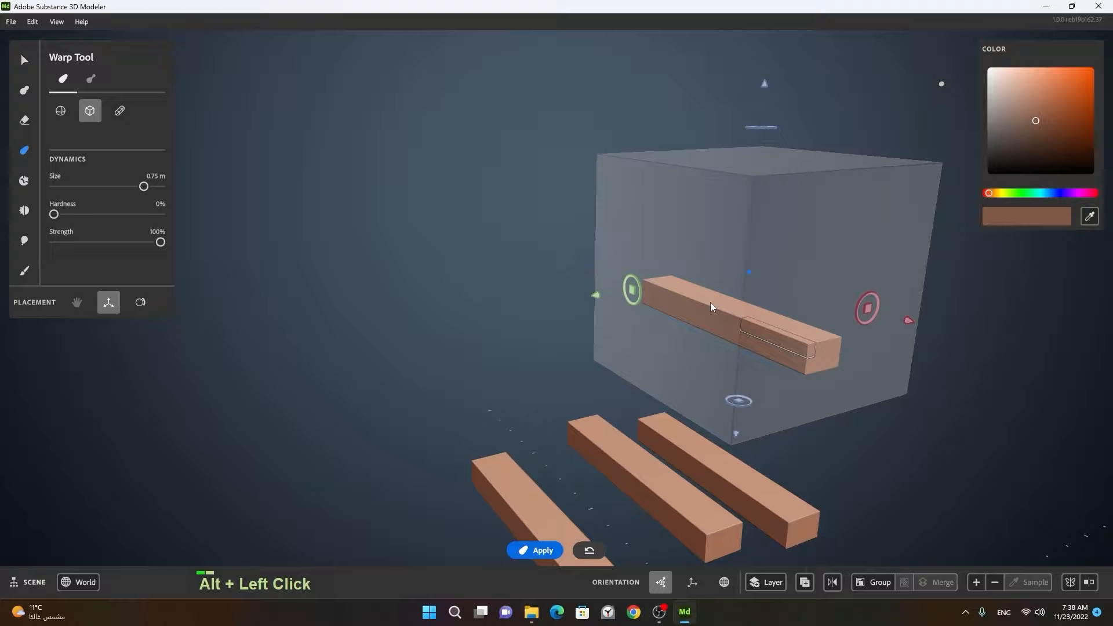
alt+drag(710, 303, 843, 303)
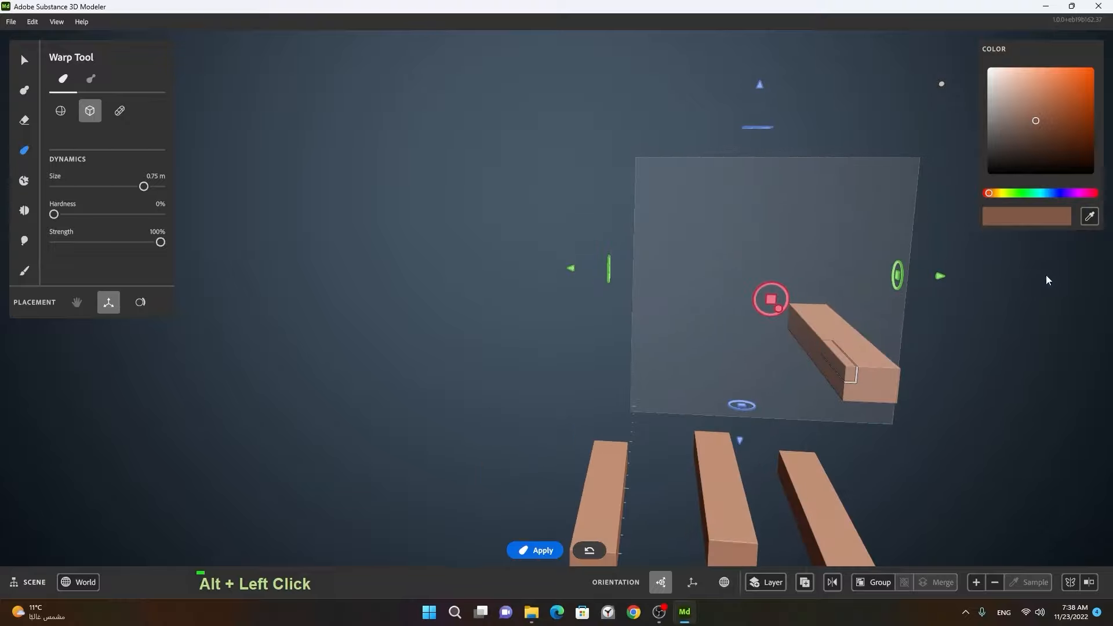
drag(941, 279, 1037, 280)
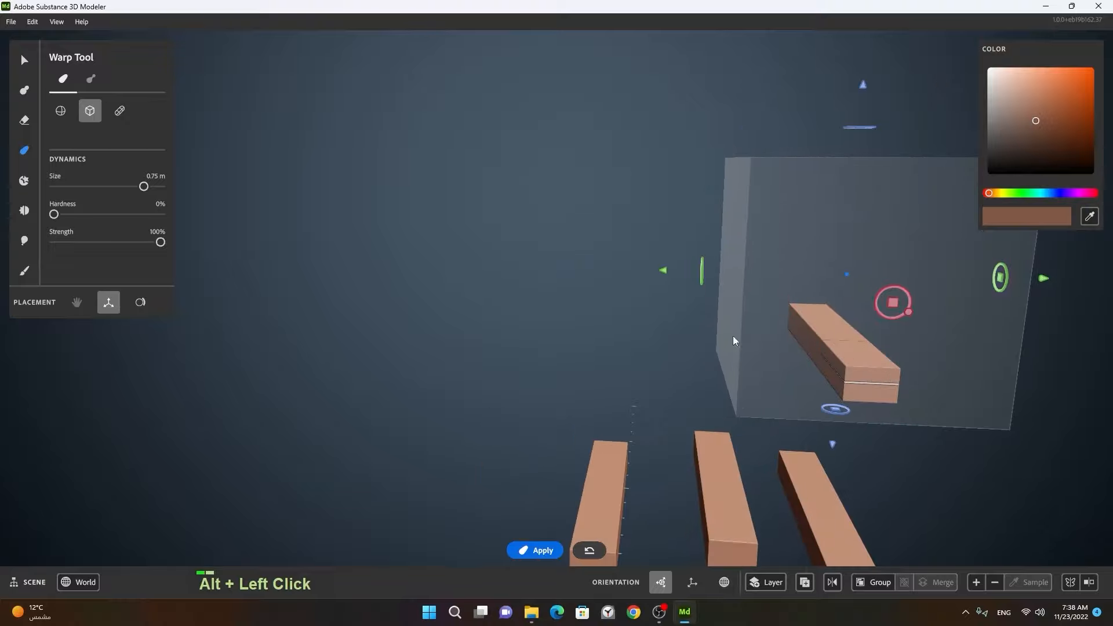
alt+drag(732, 340, 927, 340)
drag(866, 85, 861, 141)
Warp the end of the raised bar by rotating the cuboid brush about the bar's lengthwise axis.
alt+drag(929, 262, 889, 297)
alt+middle_drag(889, 296, 784, 265)
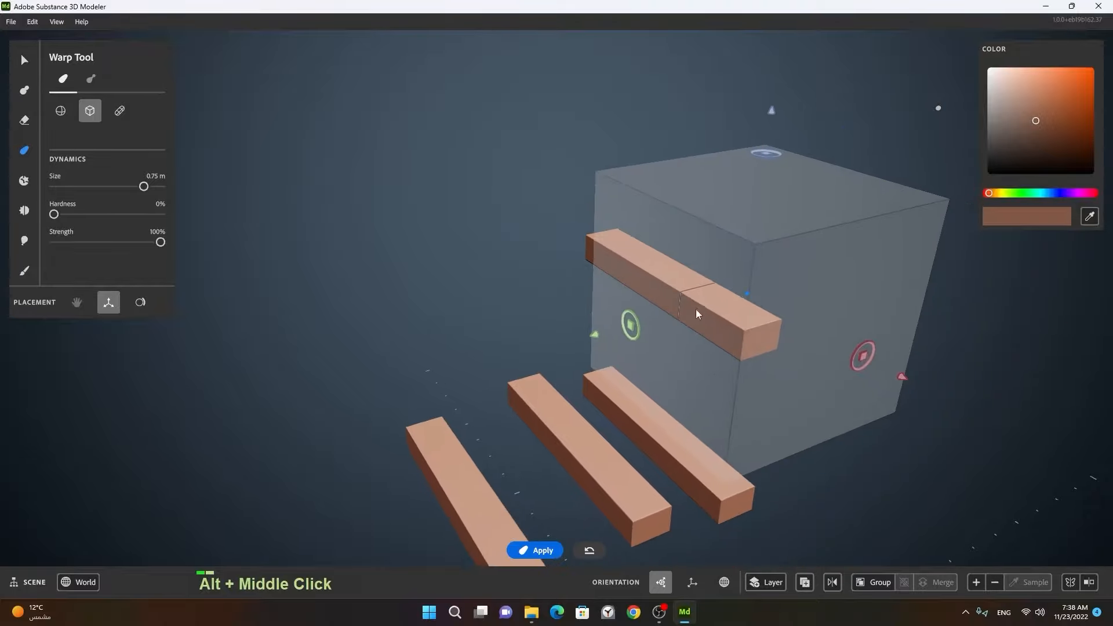
alt+drag(695, 308, 846, 272)
alt+drag(689, 312, 899, 364)
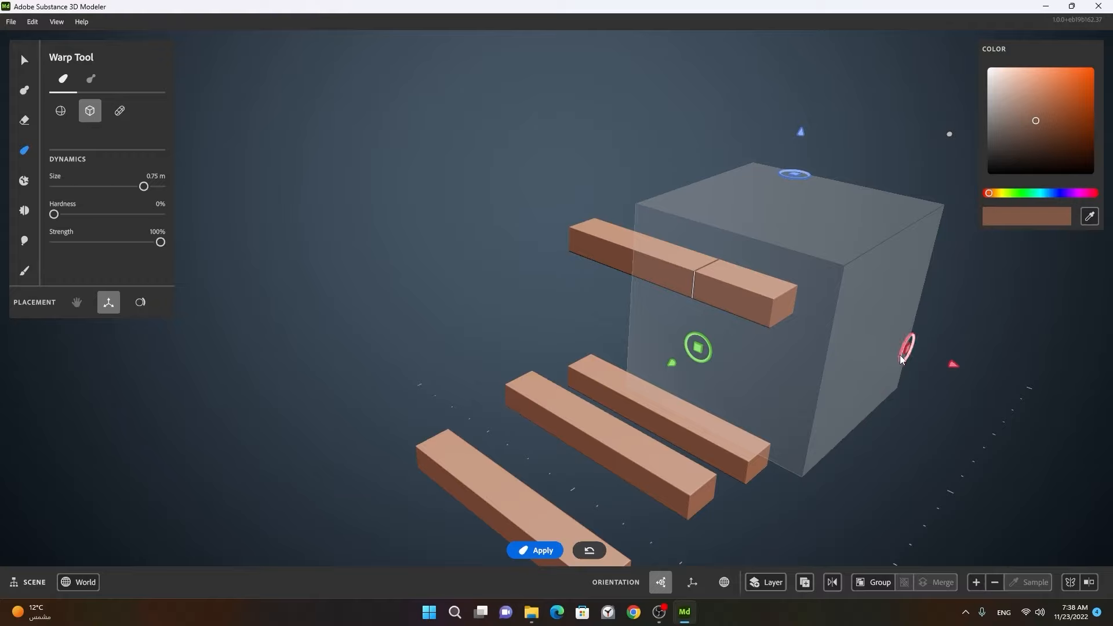
key(space)
drag(900, 356, 927, 314)
Start a new scene, discarding the bars, and add one long cuboid bar of about 1.41 m with the Clay tool.
click(11, 22)
click(24, 41)
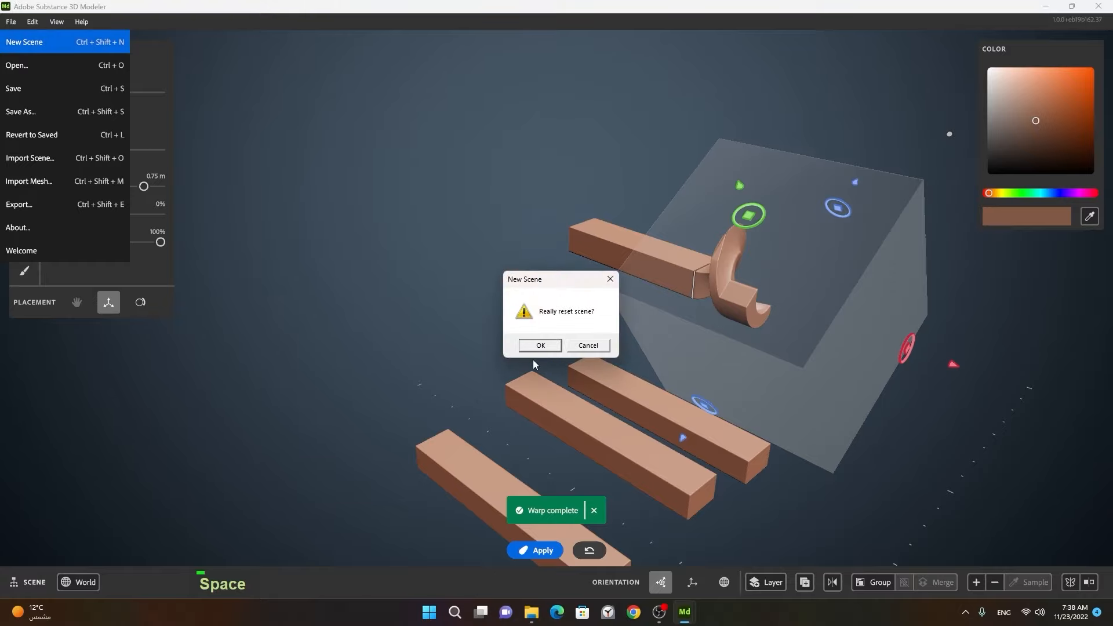
click(542, 346)
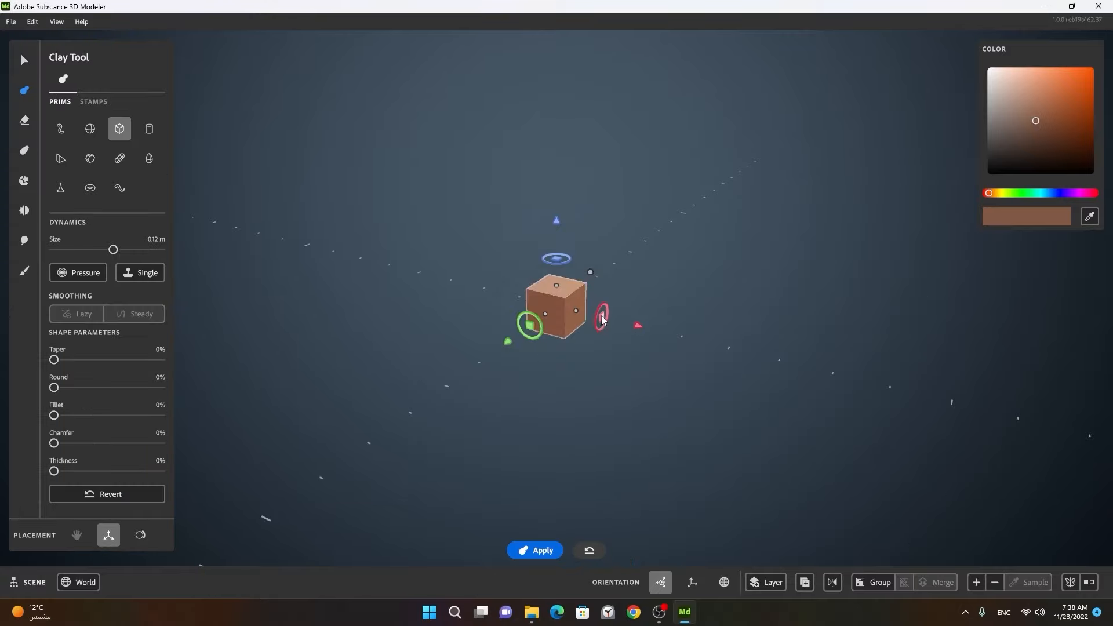
drag(602, 323, 812, 403)
key(space)
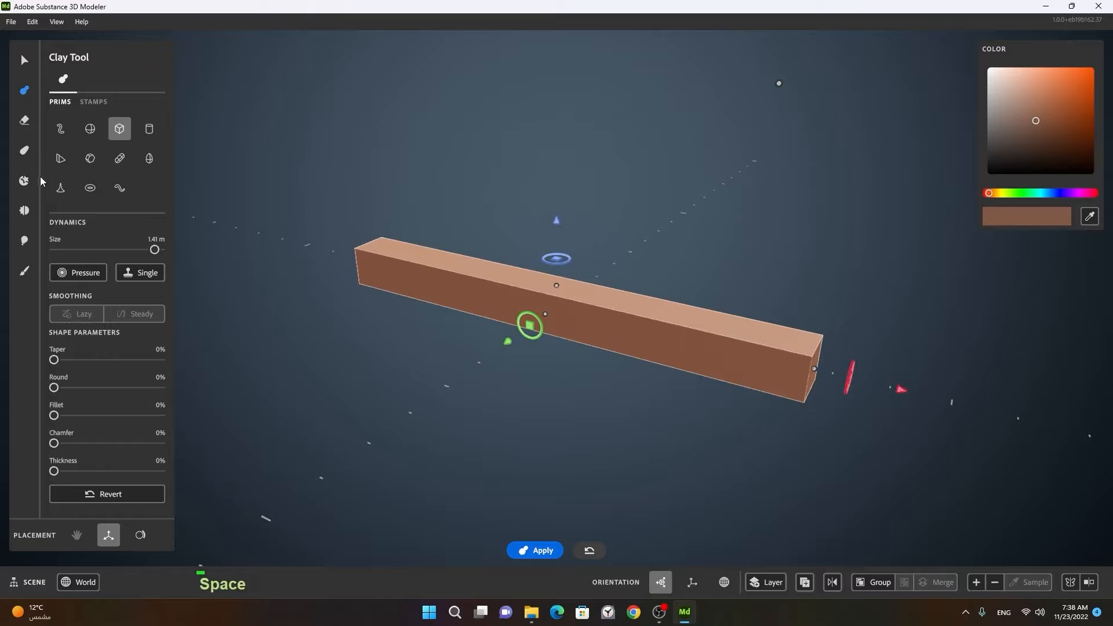
Switch to the Warp tool with cuboid shape and gizmo placement, enlarge the brush to about 0.55 m and slide it over one end of the bar.
click(26, 152)
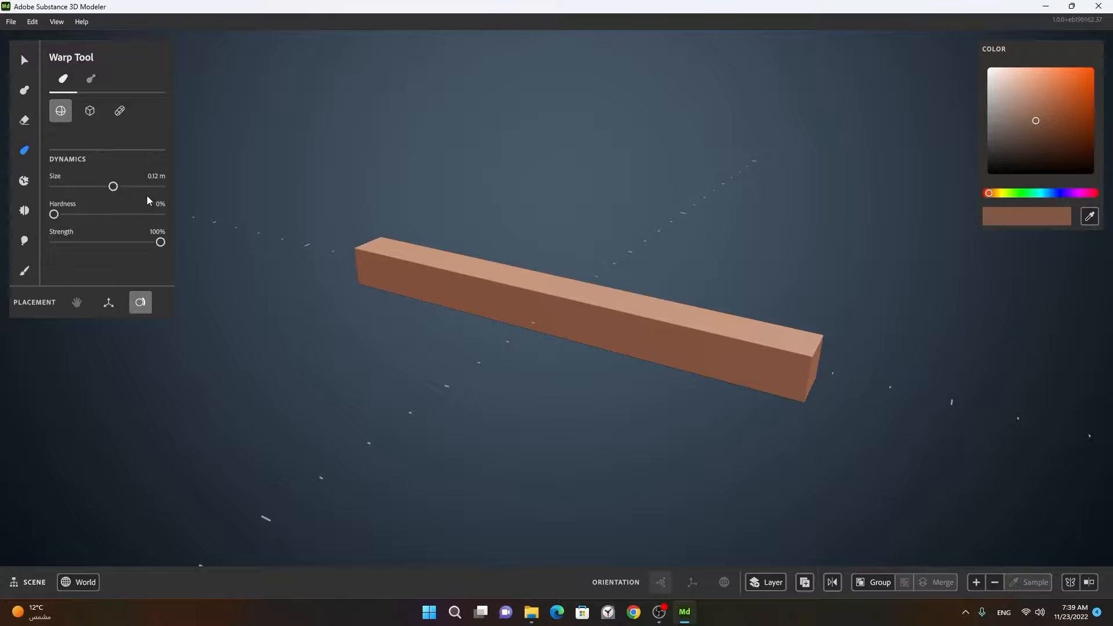
click(90, 110)
alt+right_drag(435, 235, 595, 313)
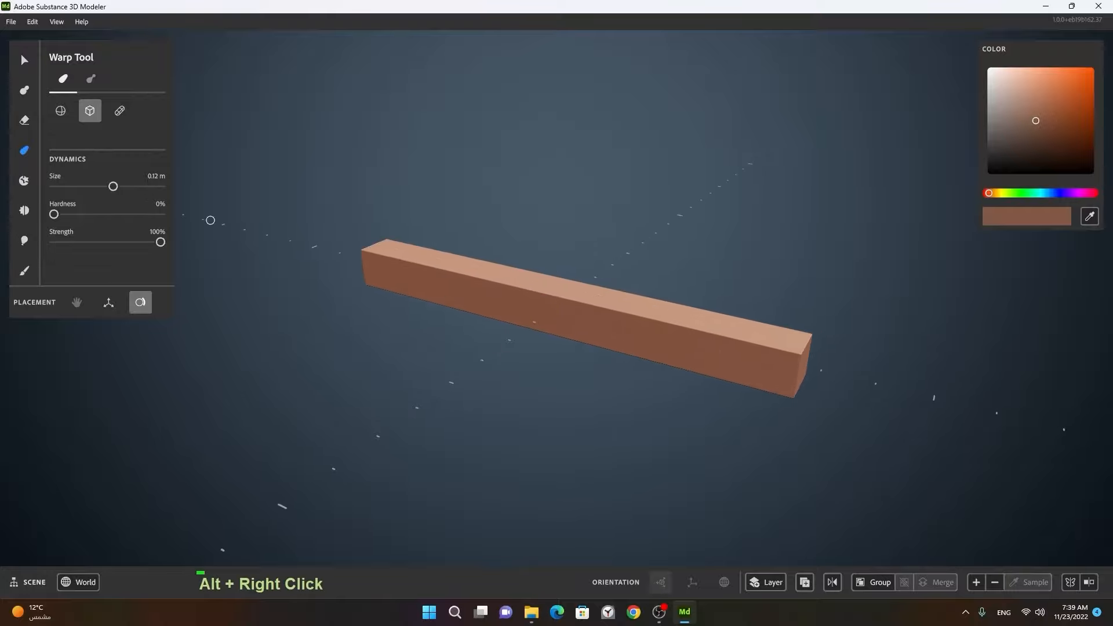
click(107, 305)
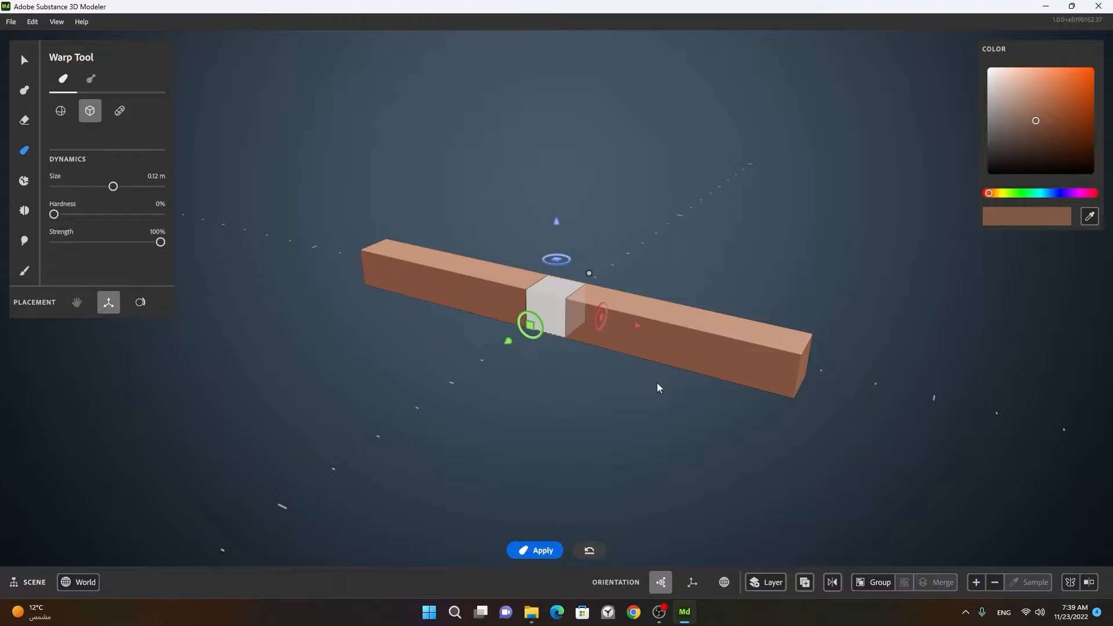
drag(585, 277, 692, 164)
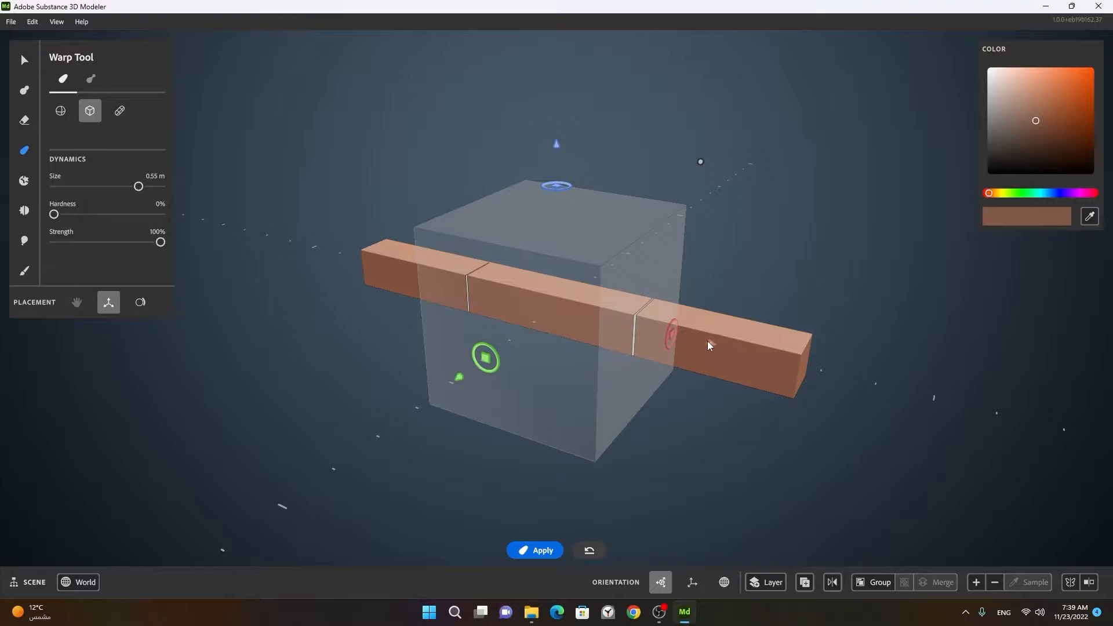
drag(716, 342, 962, 393)
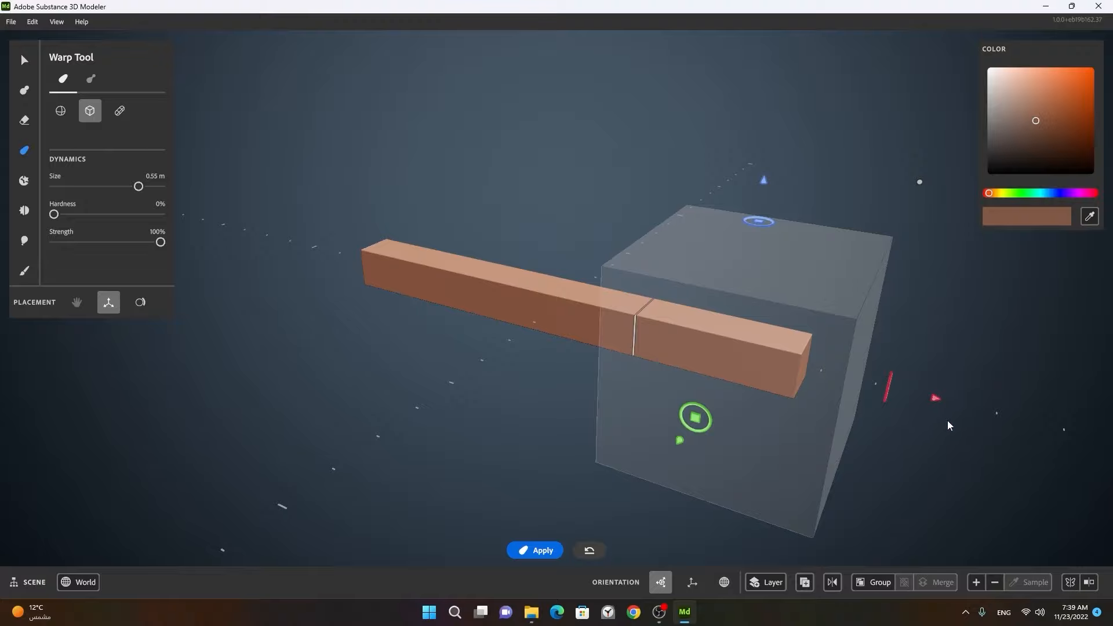
Twist the end of the bar inside the cuboid brush several times around its lengthwise axis.
alt+right_drag(963, 401, 915, 405)
alt+middle_drag(914, 404, 873, 403)
alt+drag(872, 403, 756, 398)
key(space)
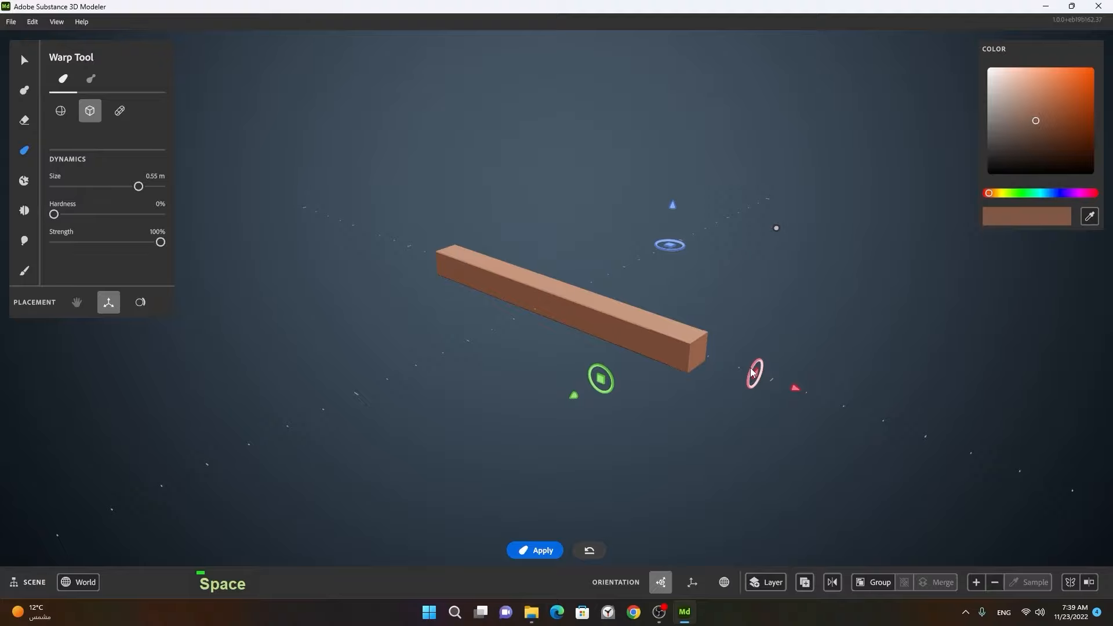
drag(752, 372, 733, 471)
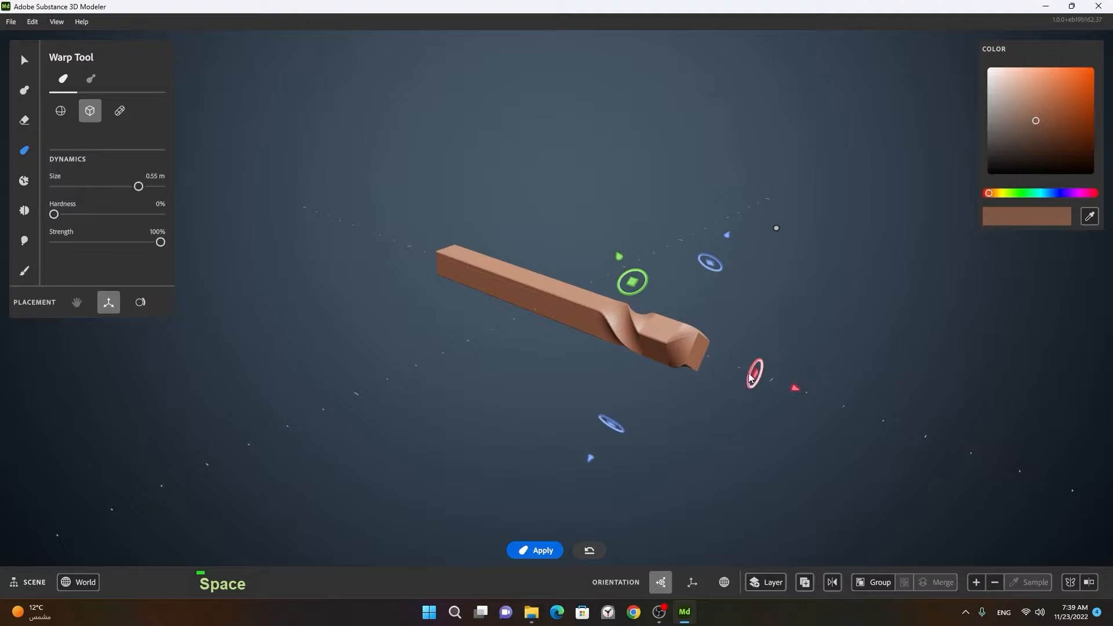
drag(749, 372, 731, 428)
mouse_move(748, 374)
mouse_down()
mouse_move(737, 409)
mouse_move(756, 356)
mouse_move(753, 386)
mouse_up()
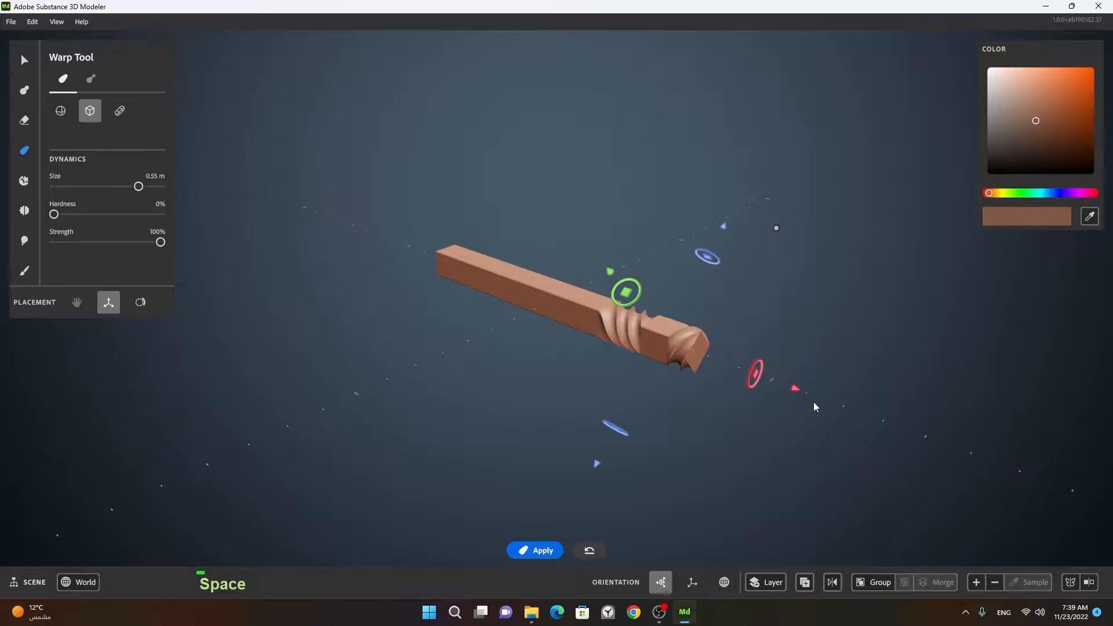
Warp the twisted end thinner by scaling down the cuboid brush around it.
alt+drag(650, 408, 735, 363)
alt+right_drag(735, 362, 661, 370)
alt+middle_drag(662, 369, 623, 390)
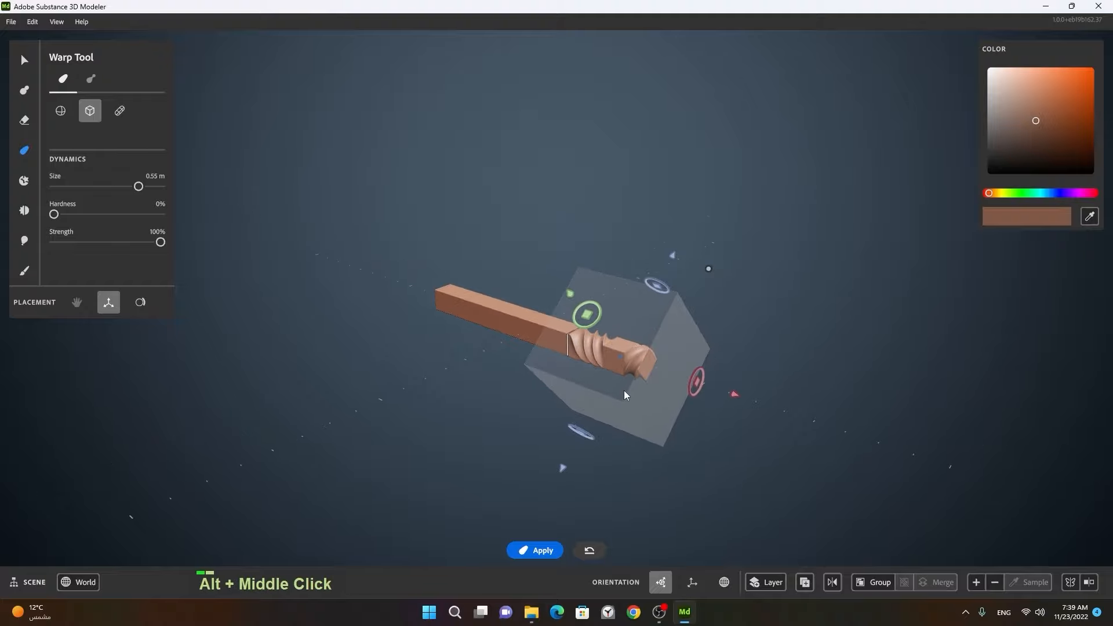
alt+drag(623, 390, 639, 422)
key(space)
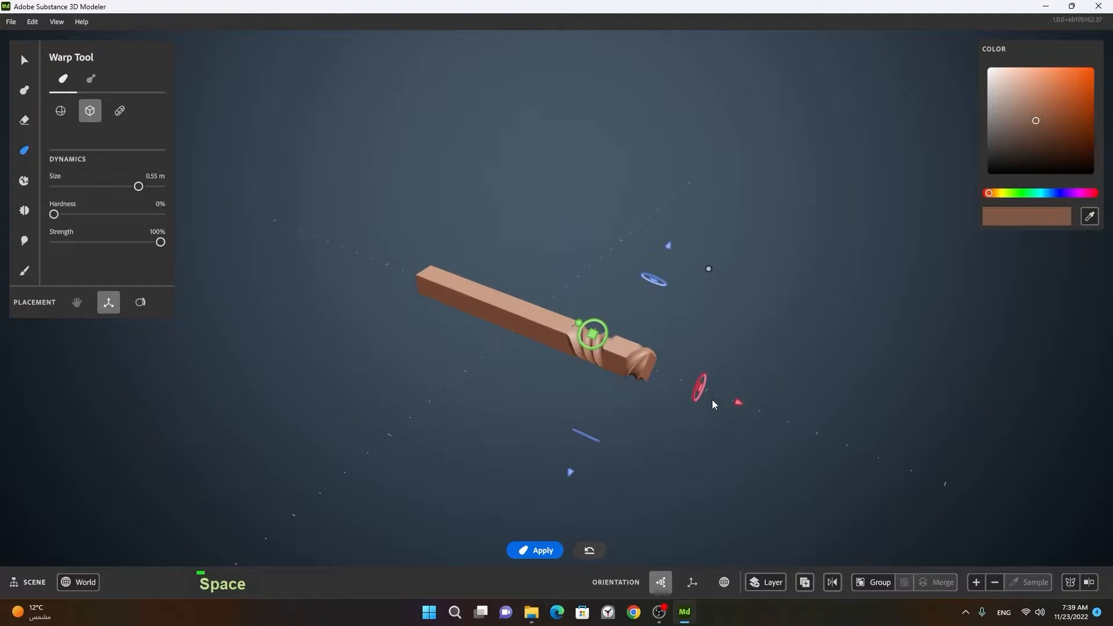
mouse_move(709, 269)
mouse_down()
mouse_move(736, 255)
mouse_move(696, 280)
mouse_up()
alt+drag(580, 380, 631, 374)
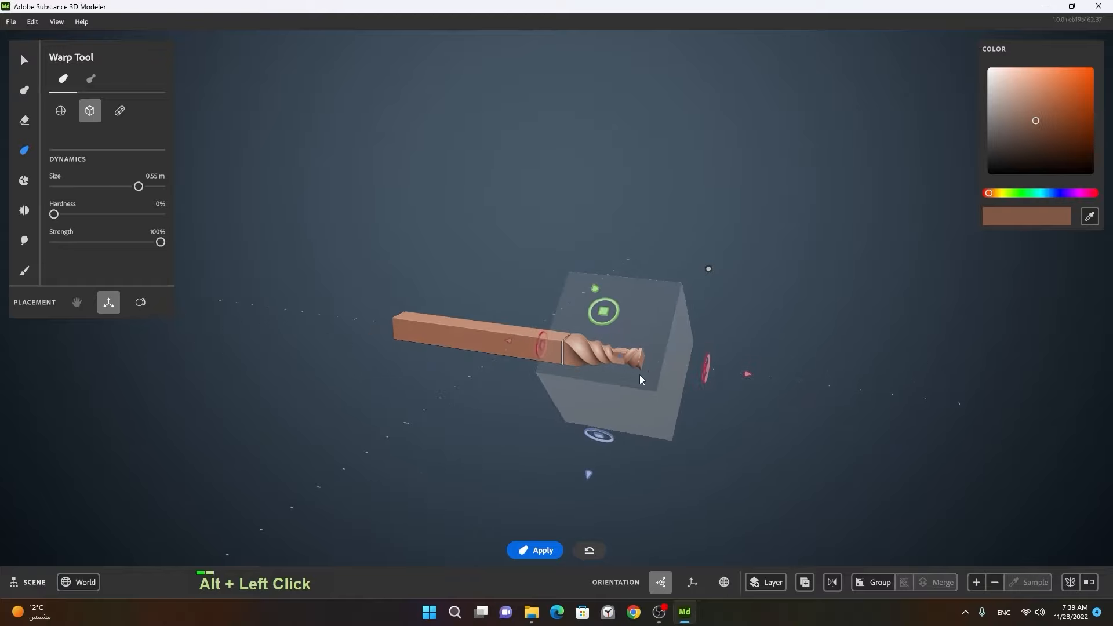
Stretch the thinned, twisted end slightly outward along the bar and check it from several angles.
key(space)
drag(746, 376, 764, 407)
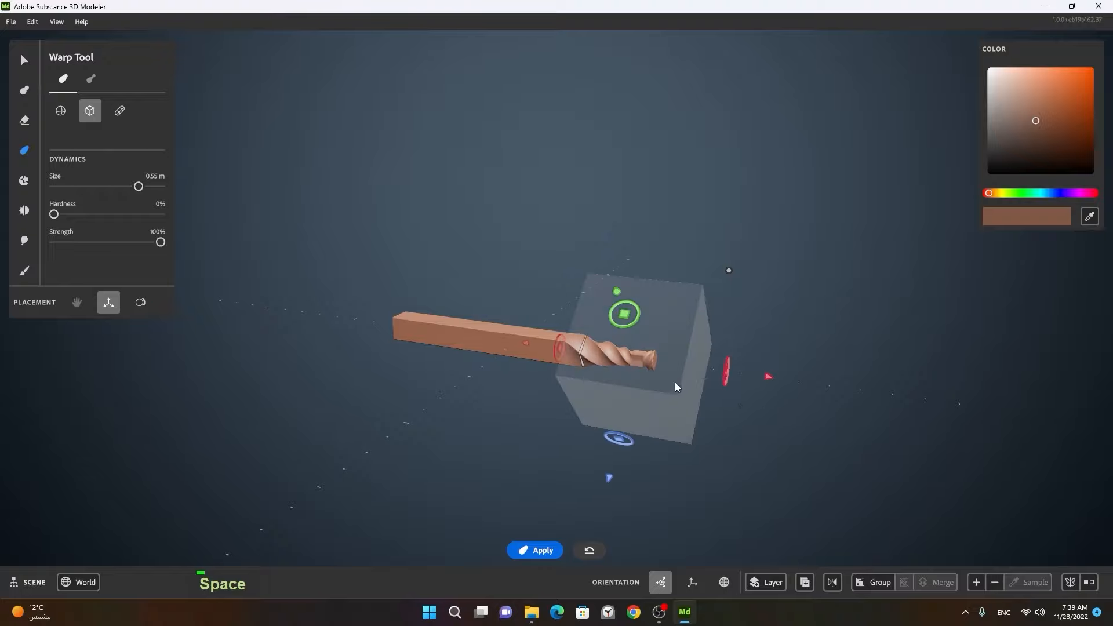
alt+drag(674, 381, 737, 400)
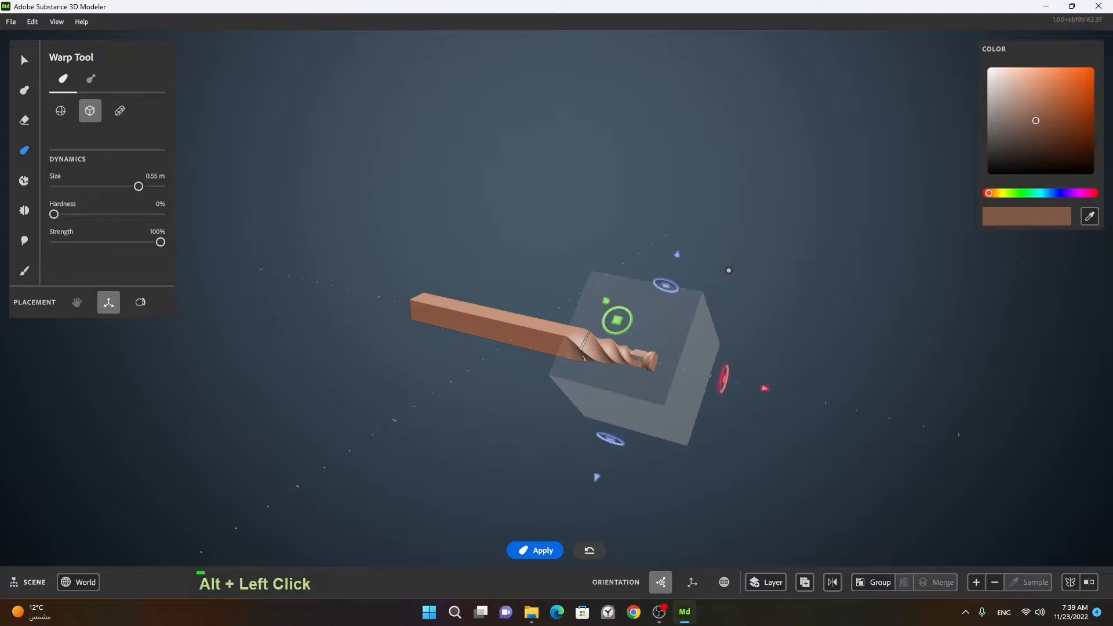
alt+drag(414, 332, 697, 332)
alt+right_drag(691, 332, 626, 355)
alt+drag(626, 356, 556, 389)
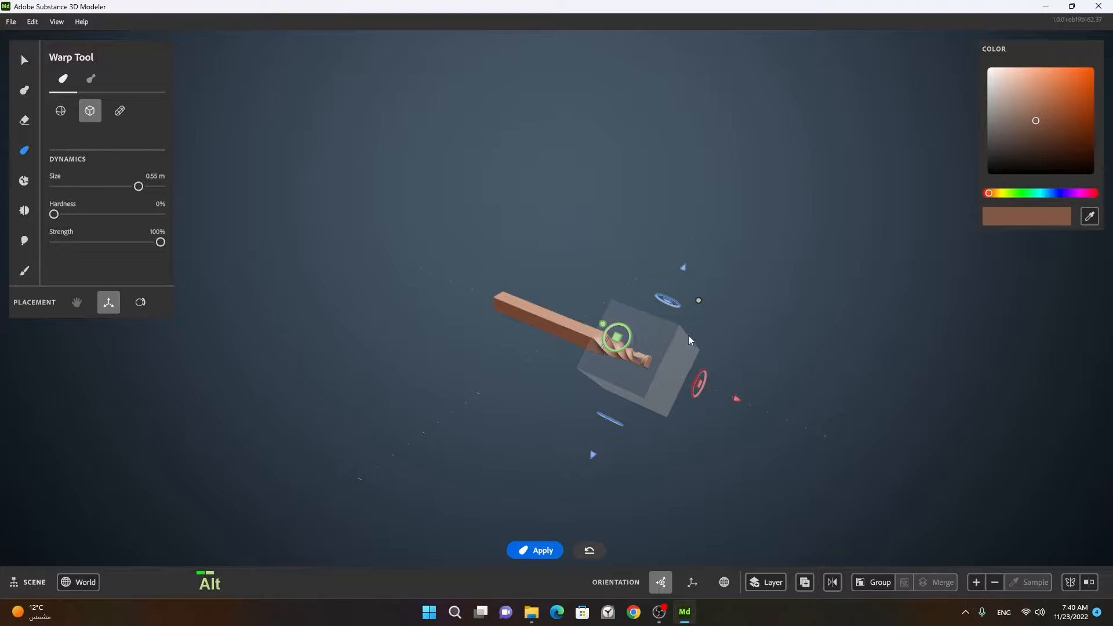
alt+drag(688, 335, 714, 342)
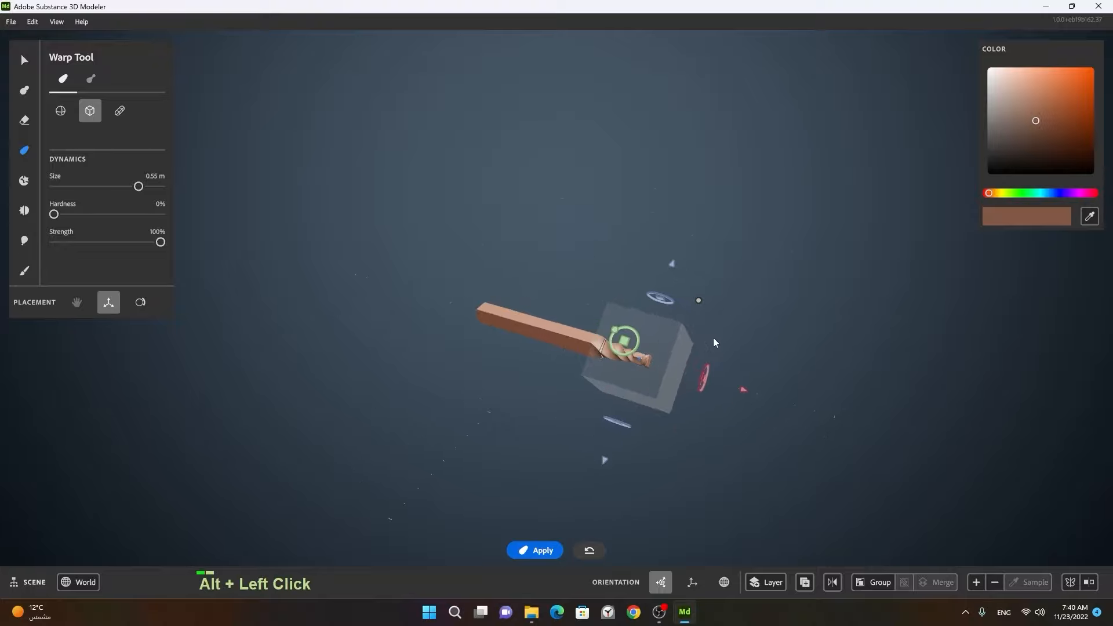
Switch to the Elastic tool, set its size to about 0.47 m and pull the bar's untwisted end out into a long thin tail.
click(91, 80)
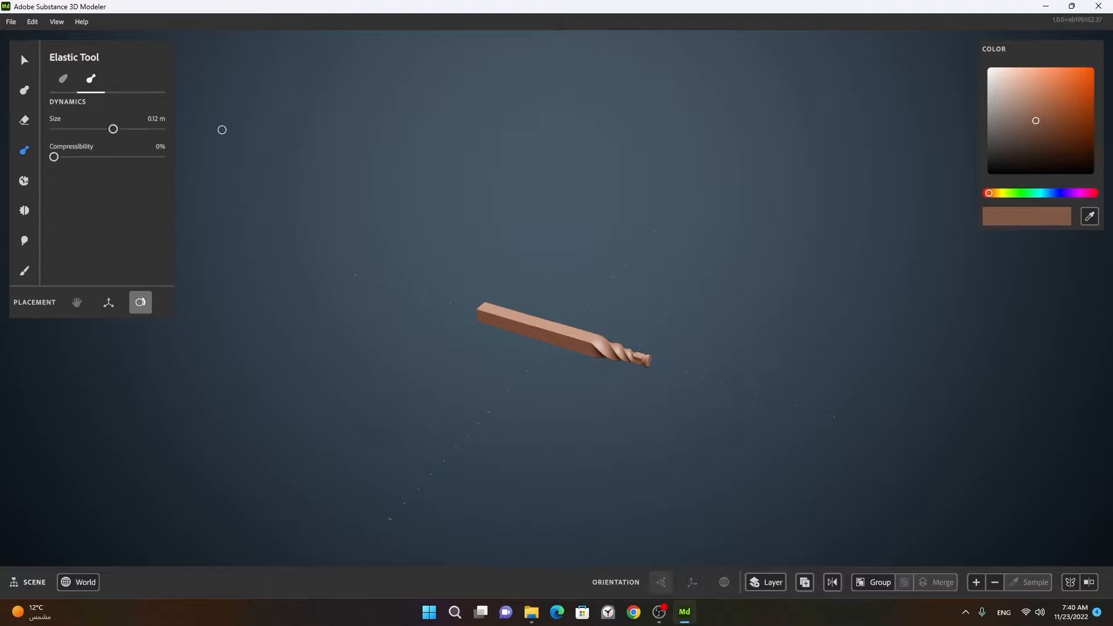
alt+right_drag(552, 341, 684, 323)
alt+drag(683, 323, 544, 331)
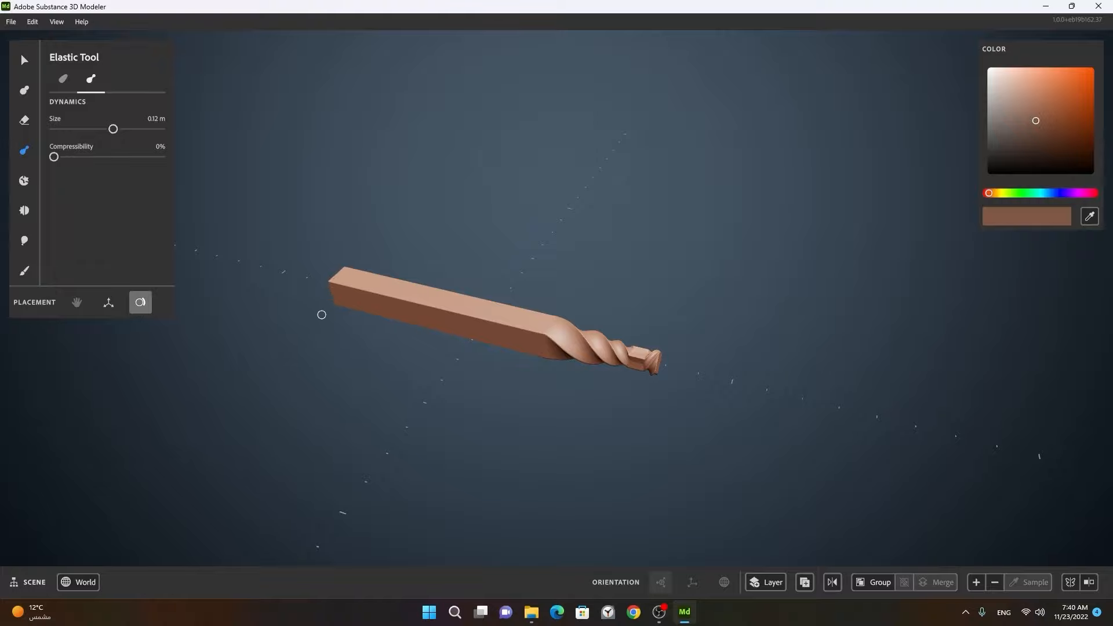
ctrl+drag(330, 317, 395, 326)
alt+right_drag(400, 305, 343, 306)
alt+drag(342, 306, 44, 372)
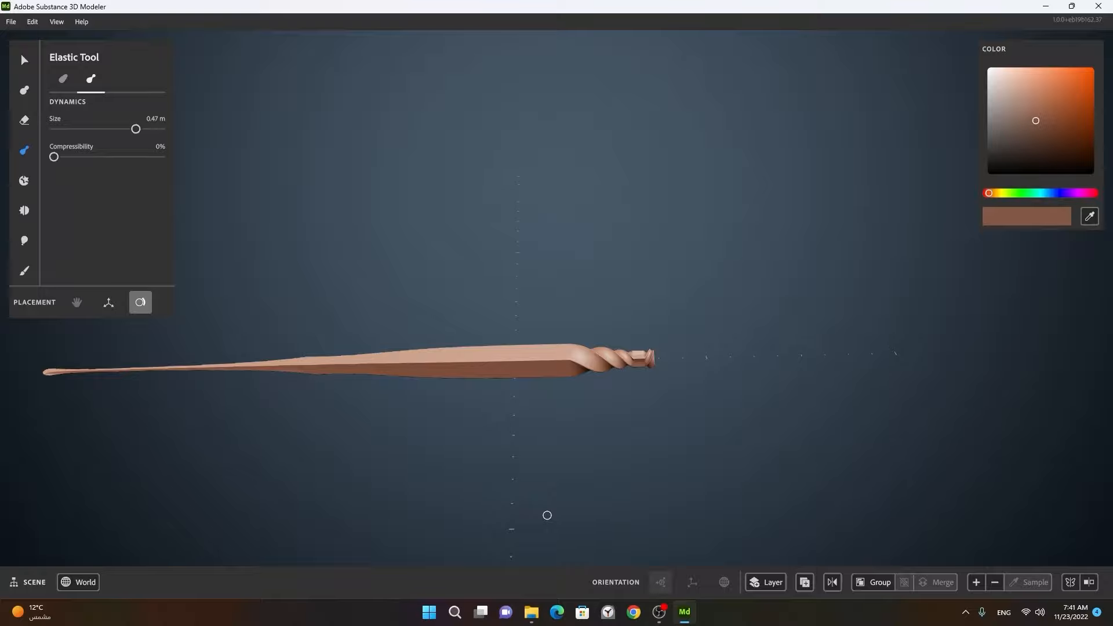
Pull the middle of the bar up into a spike and the part near the twist down into another.
alt+drag(462, 435, 541, 363)
alt+right_drag(541, 363, 529, 390)
alt+drag(529, 389, 495, 457)
alt+right_drag(494, 458, 593, 434)
alt+middle_drag(594, 434, 767, 273)
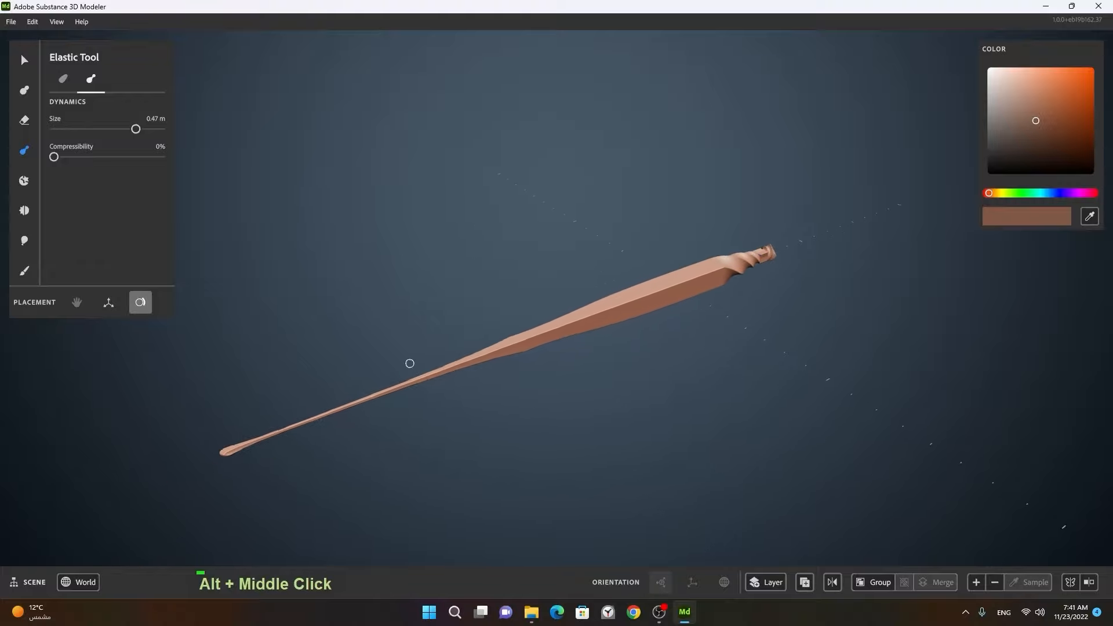
drag(584, 316, 580, 217)
drag(705, 279, 746, 363)
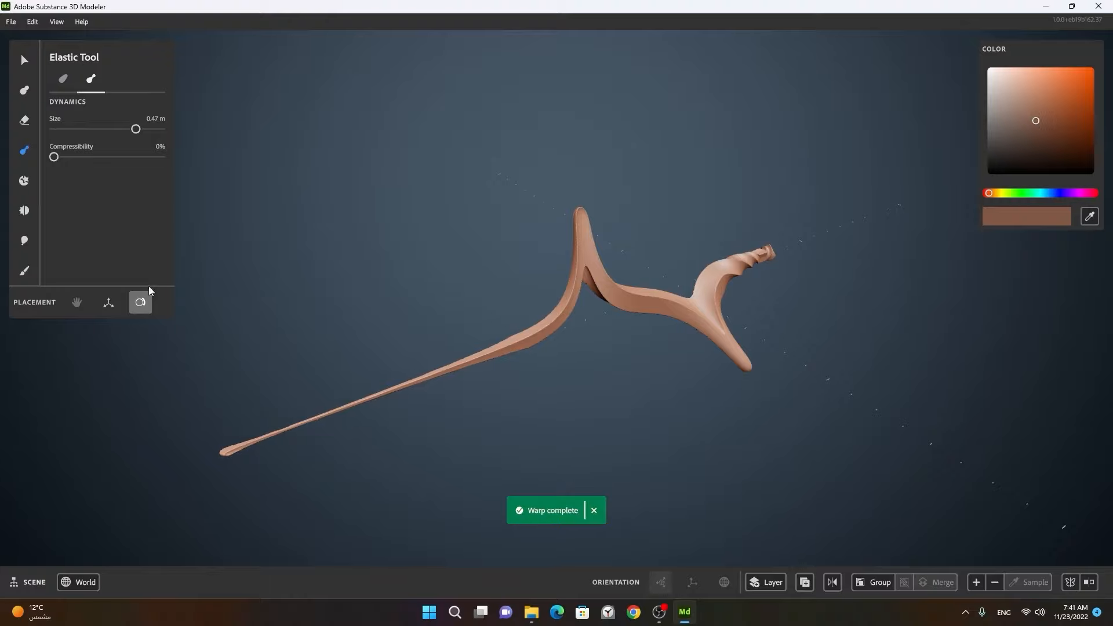
Turn on gizmo placement for the Elastic tool and move its sphere outward onto the tip of the twisted end.
click(117, 308)
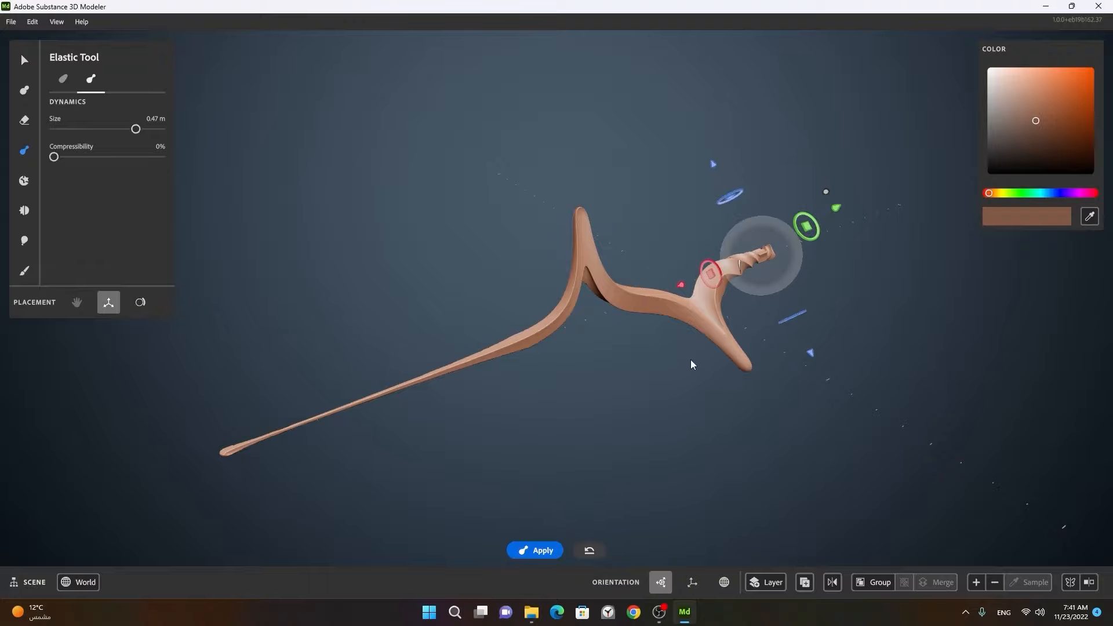
alt+drag(694, 357, 615, 364)
alt+middle_drag(614, 364, 551, 364)
drag(767, 269, 807, 267)
click(63, 79)
click(94, 83)
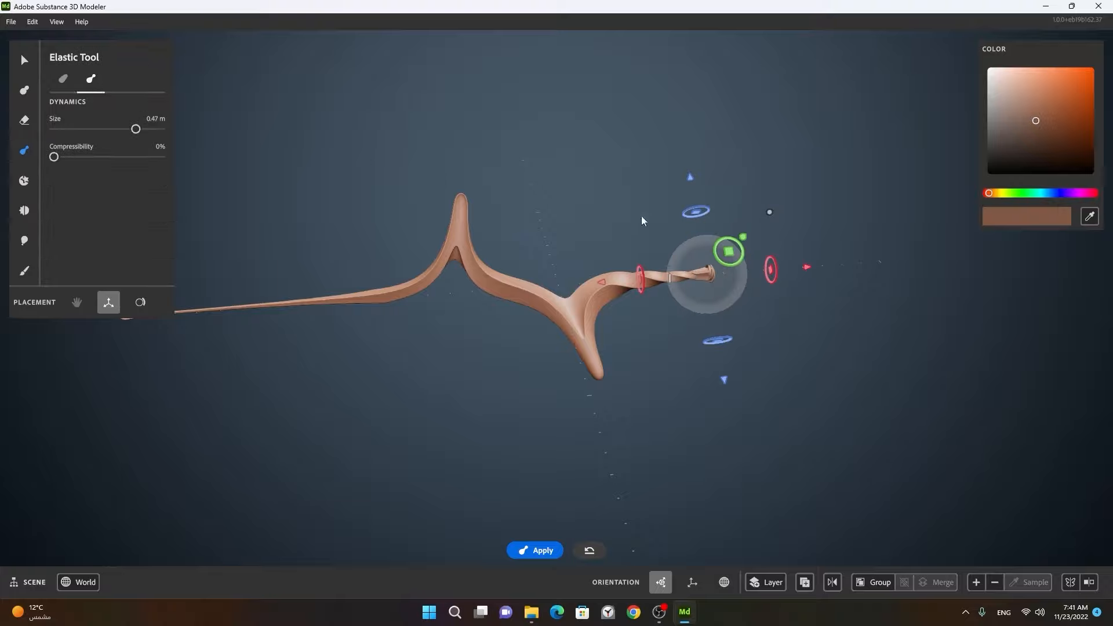
Use the Elastic gizmo on the bar's twisted end to taper its tip to a sharp point, checking the shape from several angles.
alt+right_drag(685, 256, 785, 257)
alt+drag(784, 257, 599, 246)
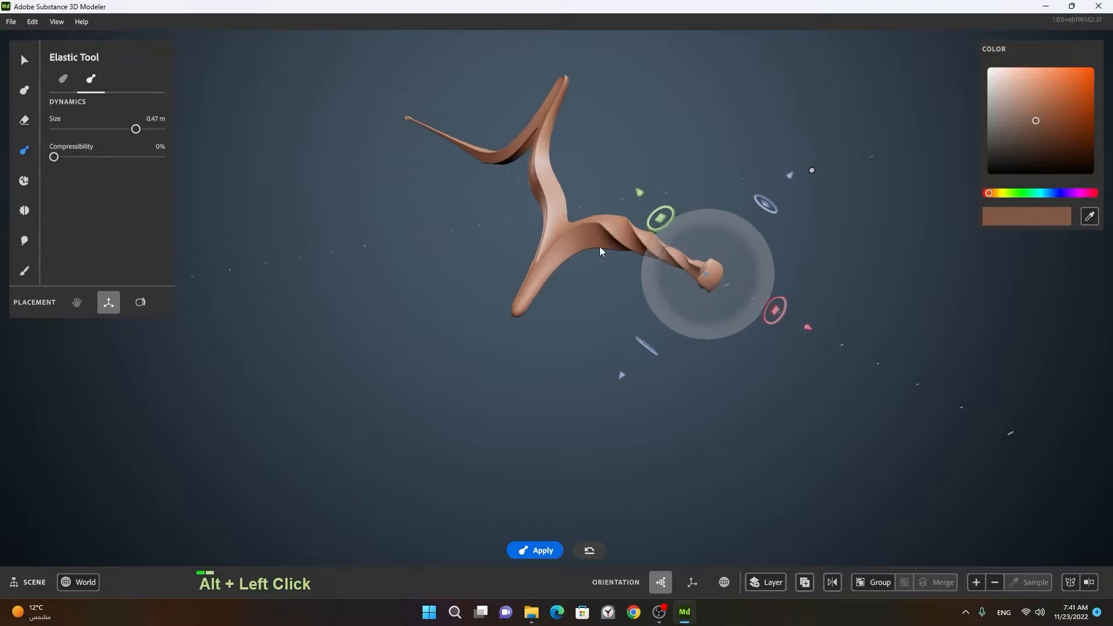
alt+right_drag(599, 246, 751, 219)
alt+right_drag(781, 273, 586, 280)
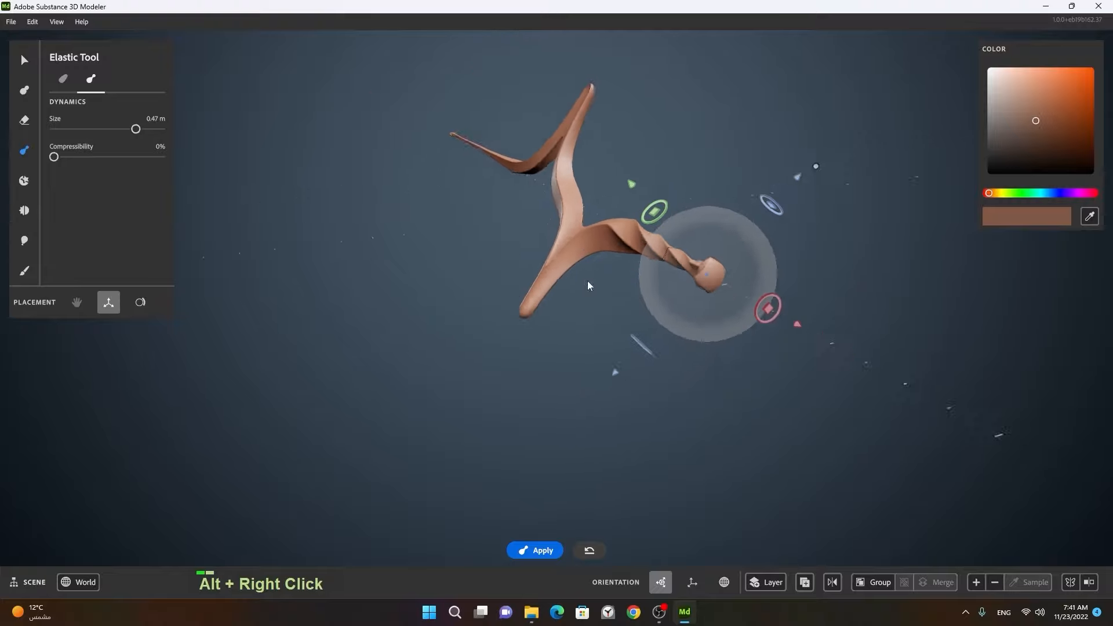
alt+drag(587, 281, 734, 298)
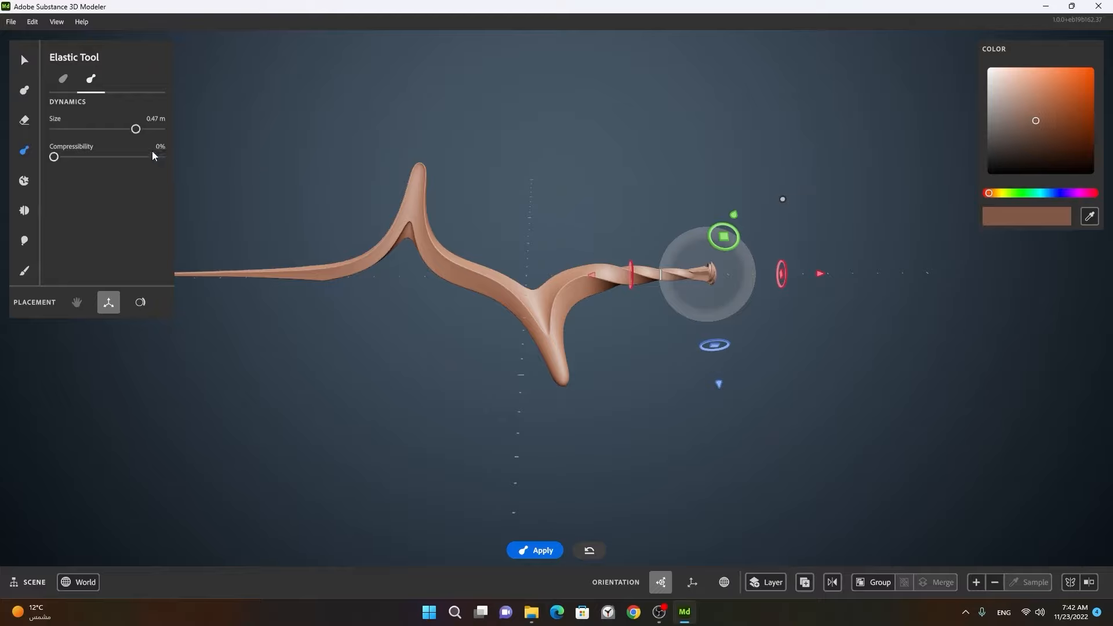
key(space)
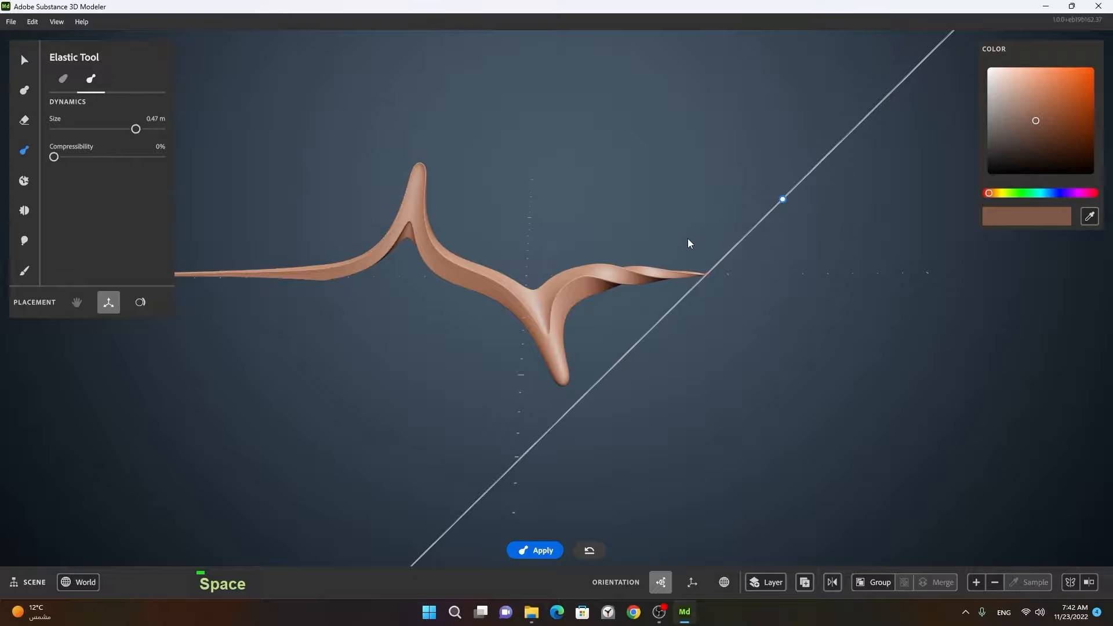
alt+right_drag(706, 262, 859, 252)
alt+drag(859, 252, 708, 432)
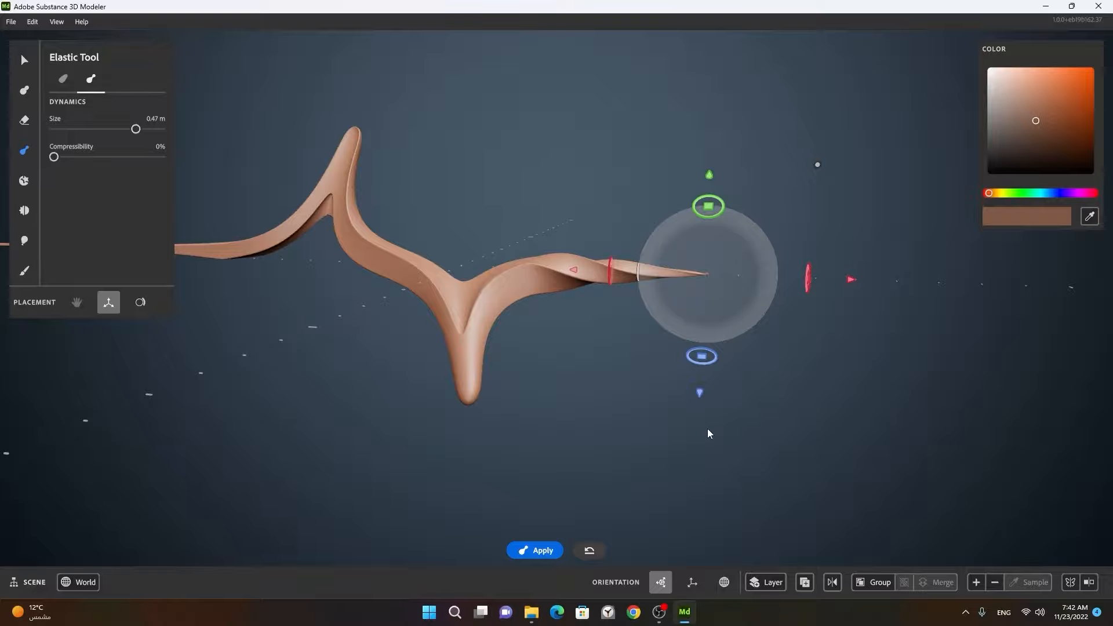
alt+drag(798, 462, 663, 328)
alt+right_drag(662, 328, 589, 325)
alt+drag(589, 325, 703, 409)
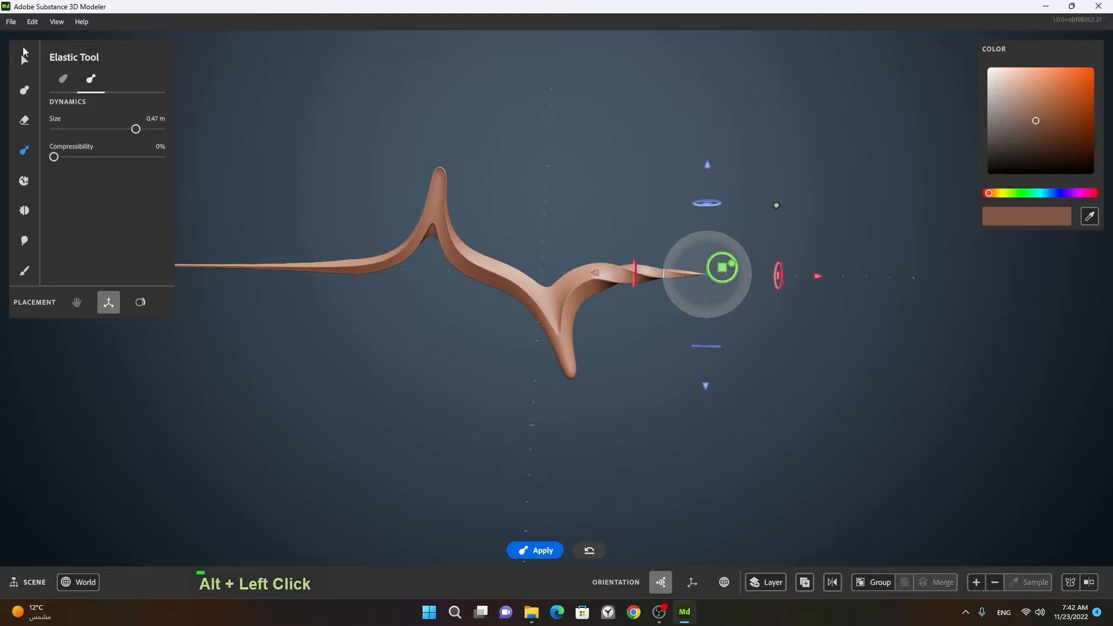
Start a new empty scene in place of the deformed bar.
click(11, 24)
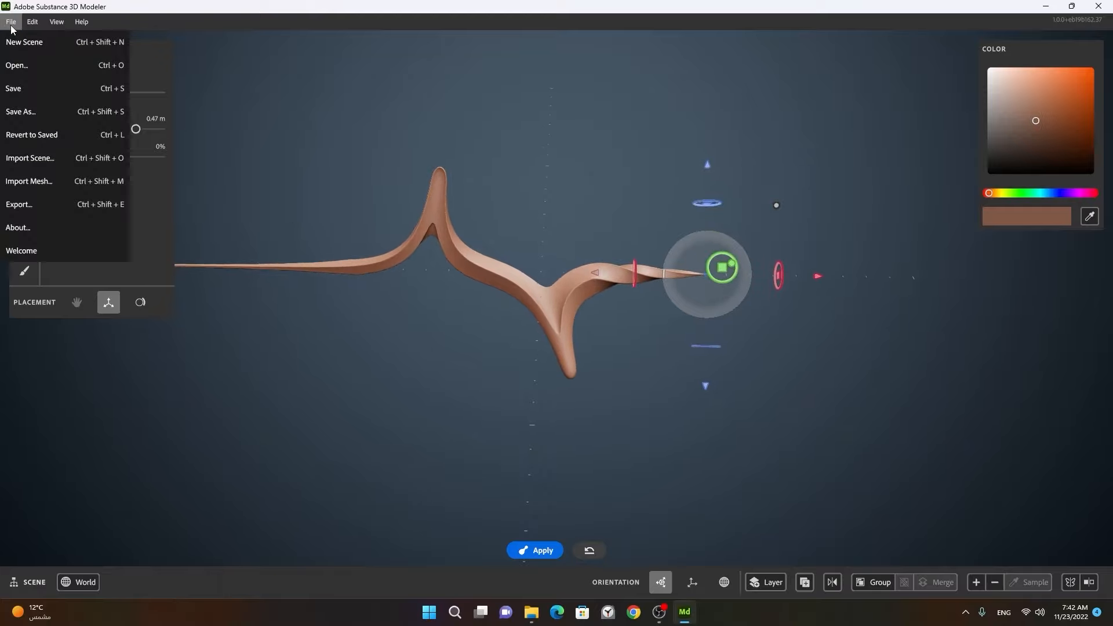
click(25, 43)
click(534, 343)
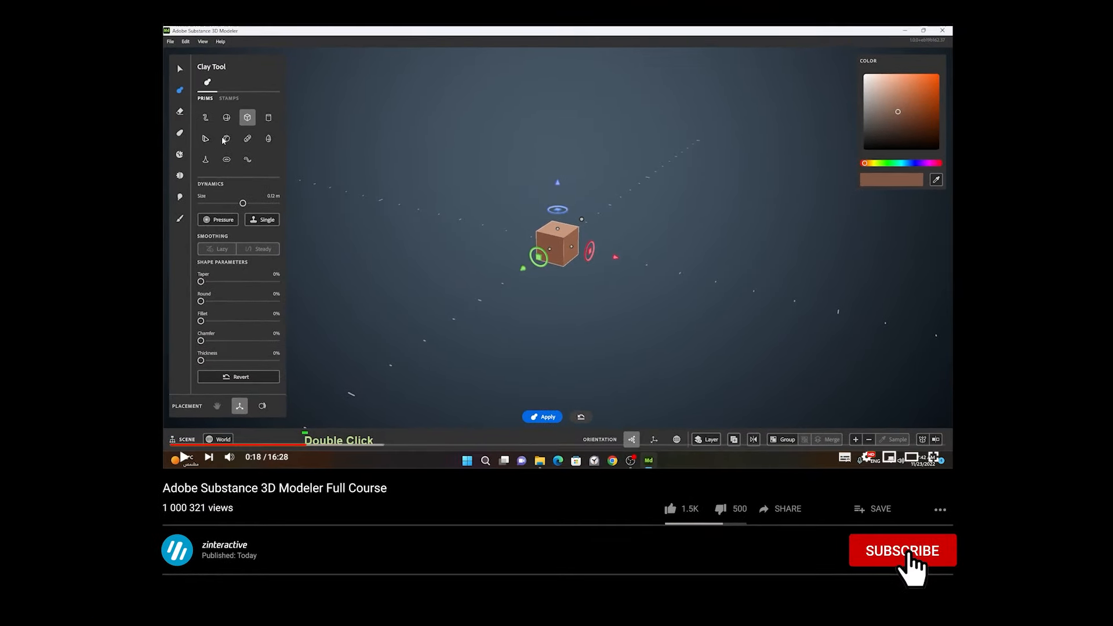
Choose the Cylinder primitive for the Clay tool and turn it into a cone with 100% taper and a size of 0.36 m.
click(268, 118)
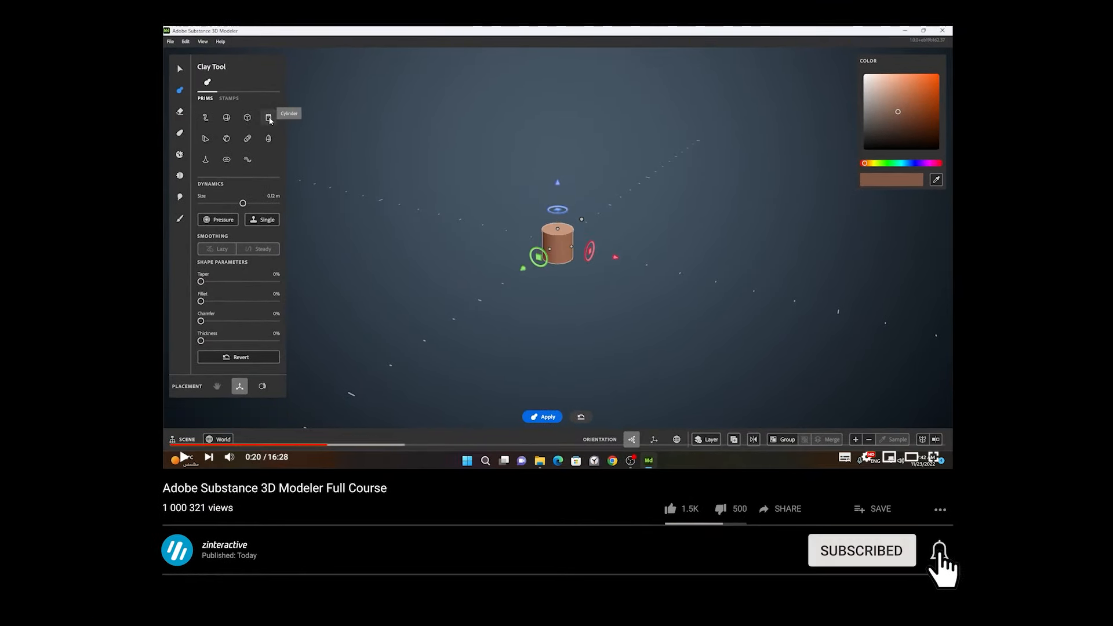
drag(201, 281, 277, 281)
alt+drag(600, 226, 600, 248)
alt+middle_drag(602, 227, 581, 282)
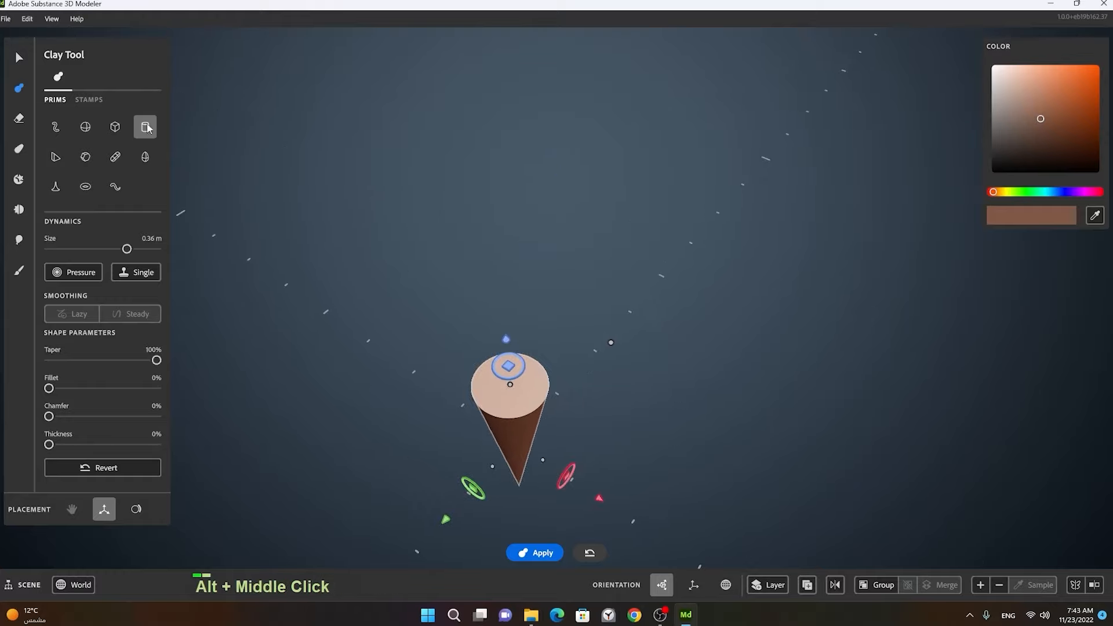
key(space)
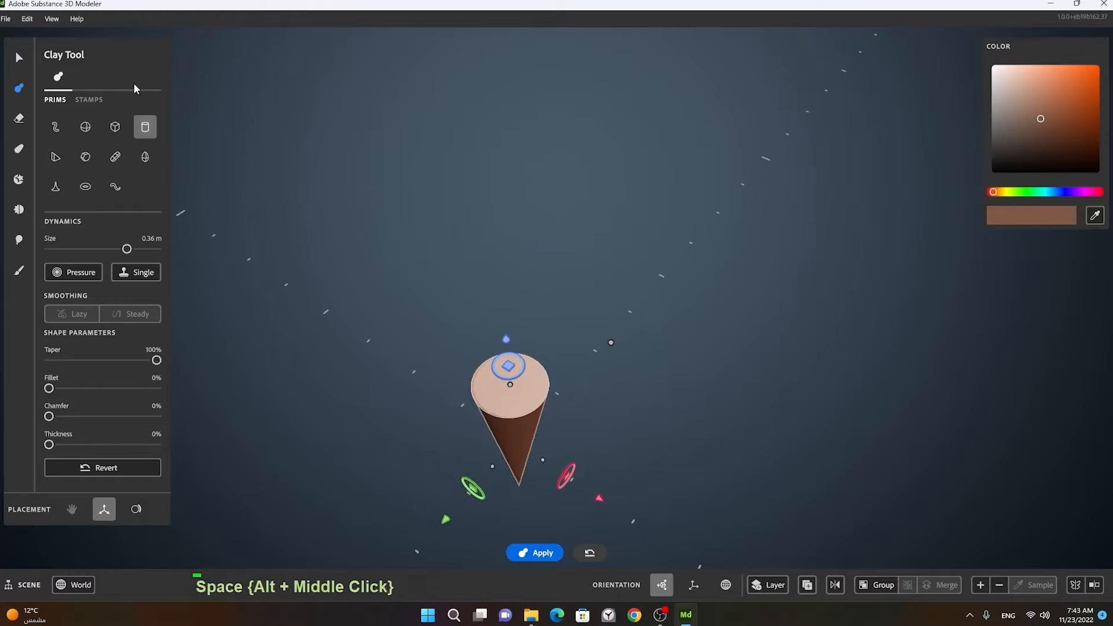
Undo the cone's taper and size changes, and move the cylinder slightly down along its vertical axis.
key(ctrl+z)
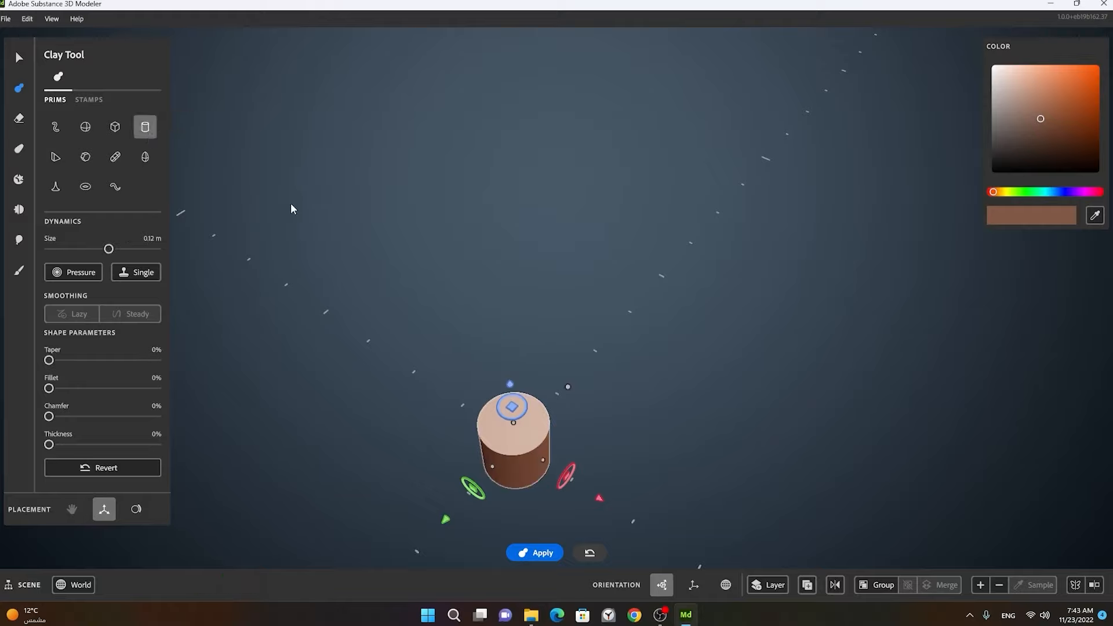
mouse_move(510, 387)
mouse_down()
mouse_move(482, 228)
mouse_move(497, 392)
mouse_up()
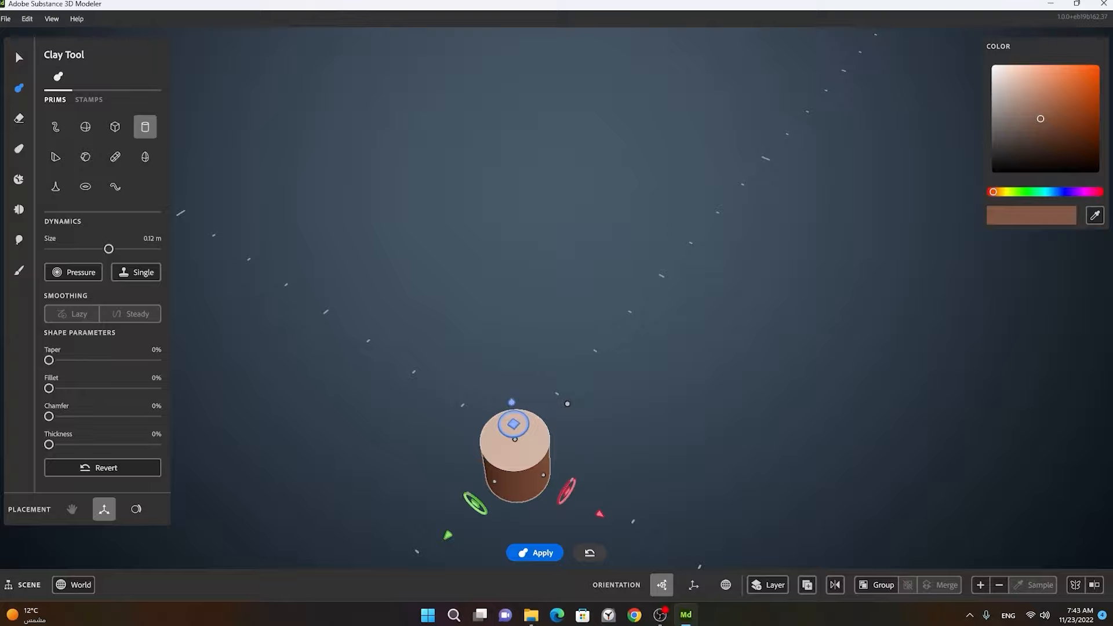